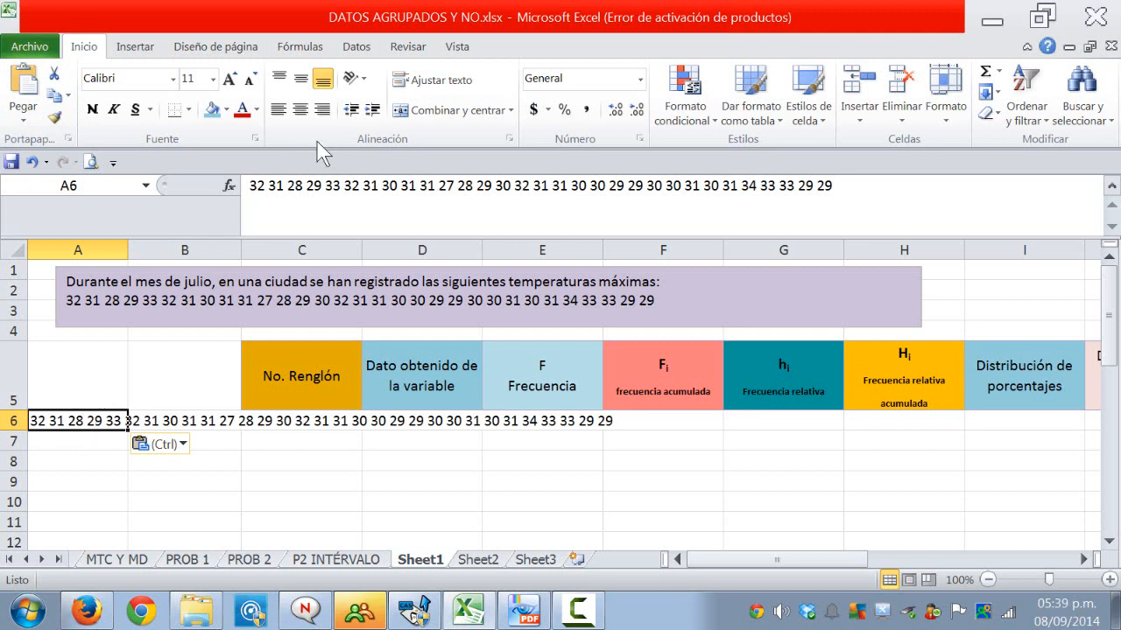
Step: Split the temperature text in A6 into separate columns using Text to Columns with fixed-width fields (De ancho fijo)
{"action": "left_click", "coordinate": [356, 46]}
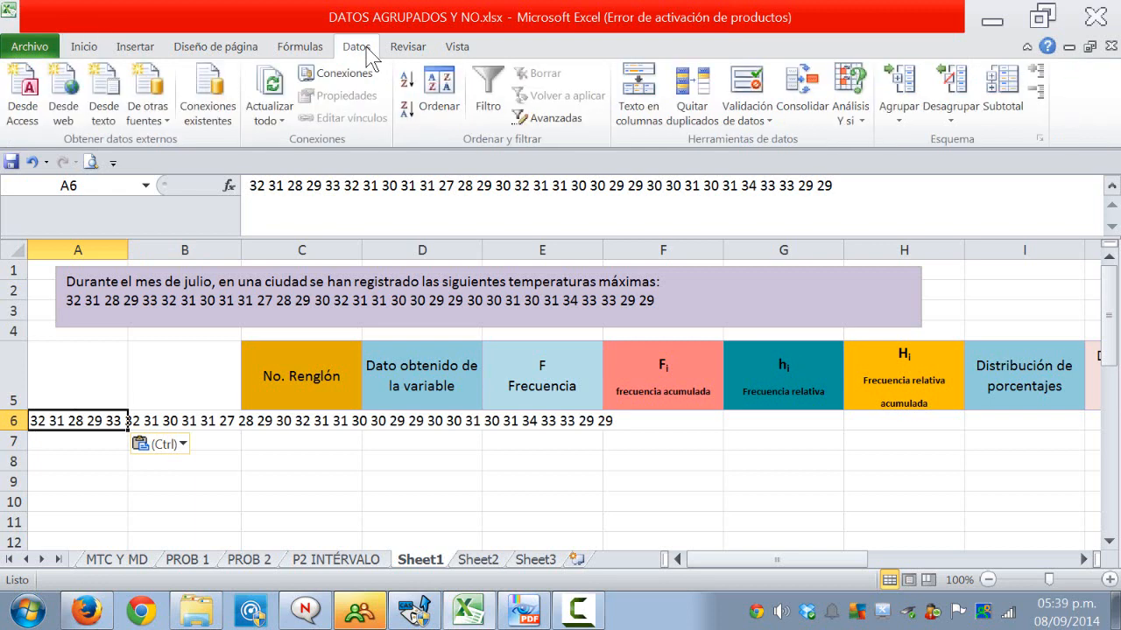
{"action": "left_click", "coordinate": [639, 105]}
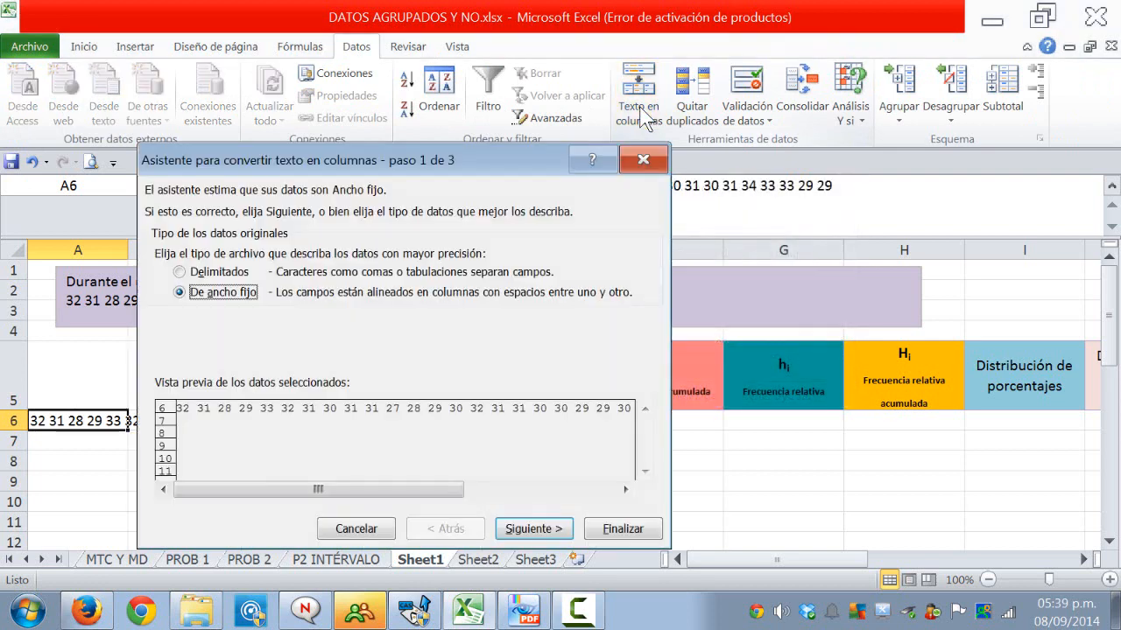
{"action": "left_click", "coordinate": [536, 527]}
{"action": "left_click", "coordinate": [536, 527]}
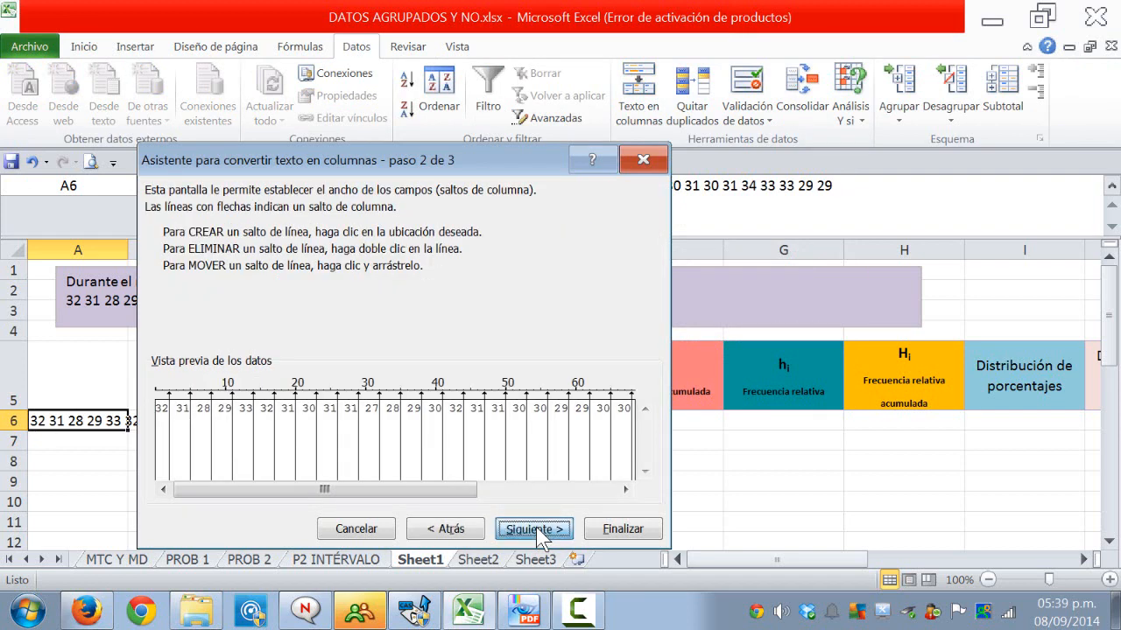
{"action": "left_click", "coordinate": [622, 529]}
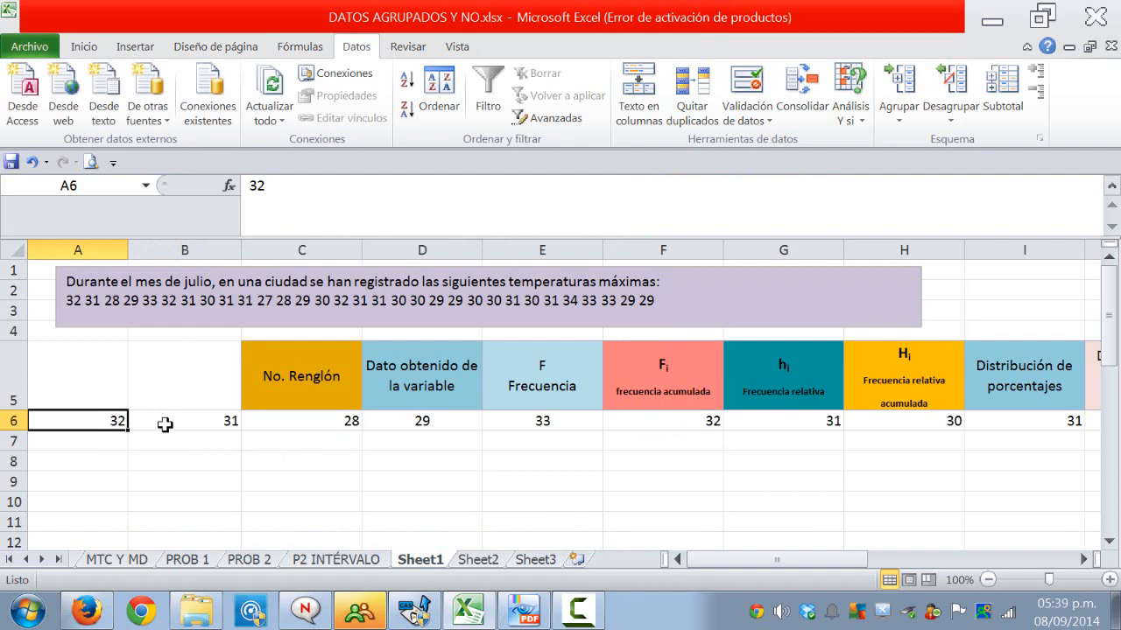
Step: Copy the row 6 temperatures from B6 onward and paste them transposed into column A starting at A7
{"action": "left_click_drag", "start_coordinate": [163, 420], "coordinate": [960, 427]}
{"action": "left_click_drag", "start_coordinate": [935, 559], "coordinate": [736, 559]}
{"action": "left_click", "coordinate": [81, 47]}
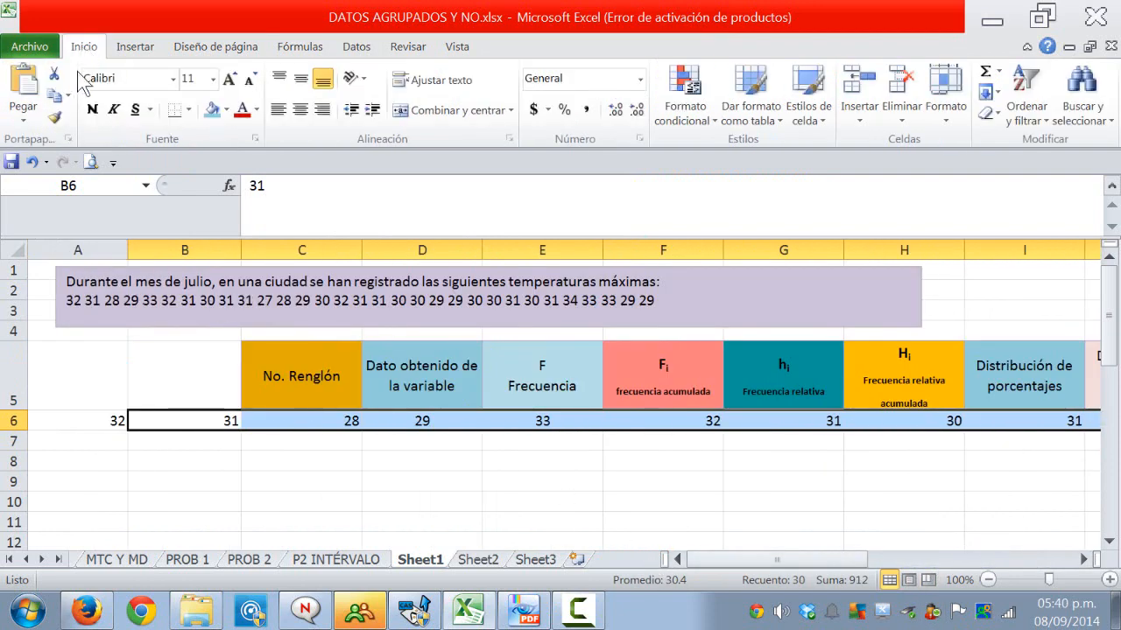
{"action": "left_click", "coordinate": [55, 93]}
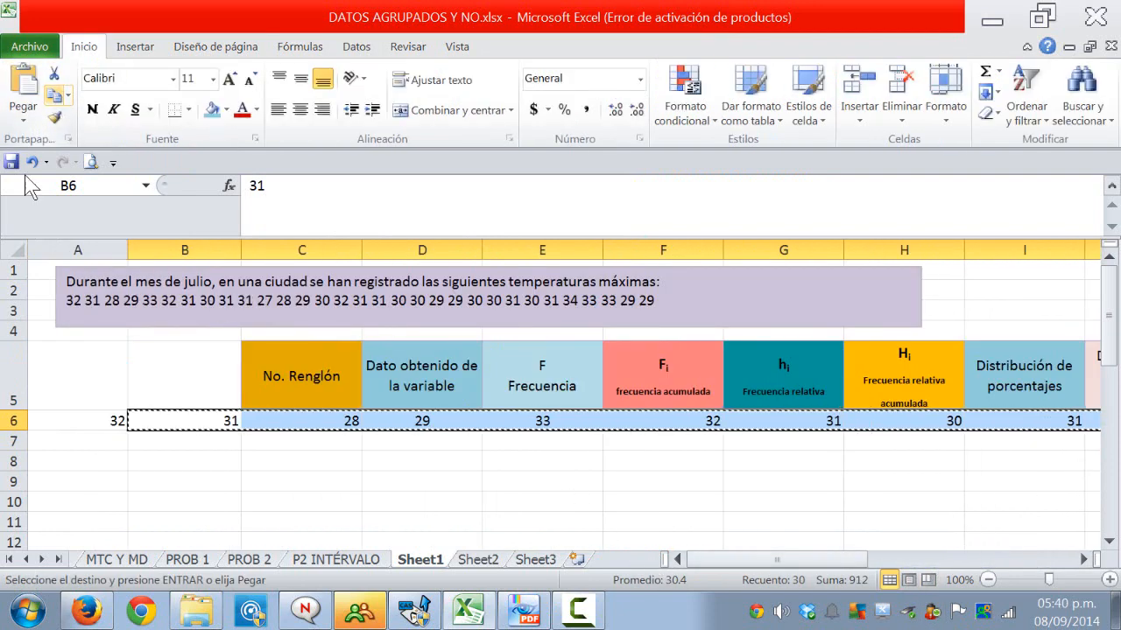
{"action": "left_click", "coordinate": [92, 438]}
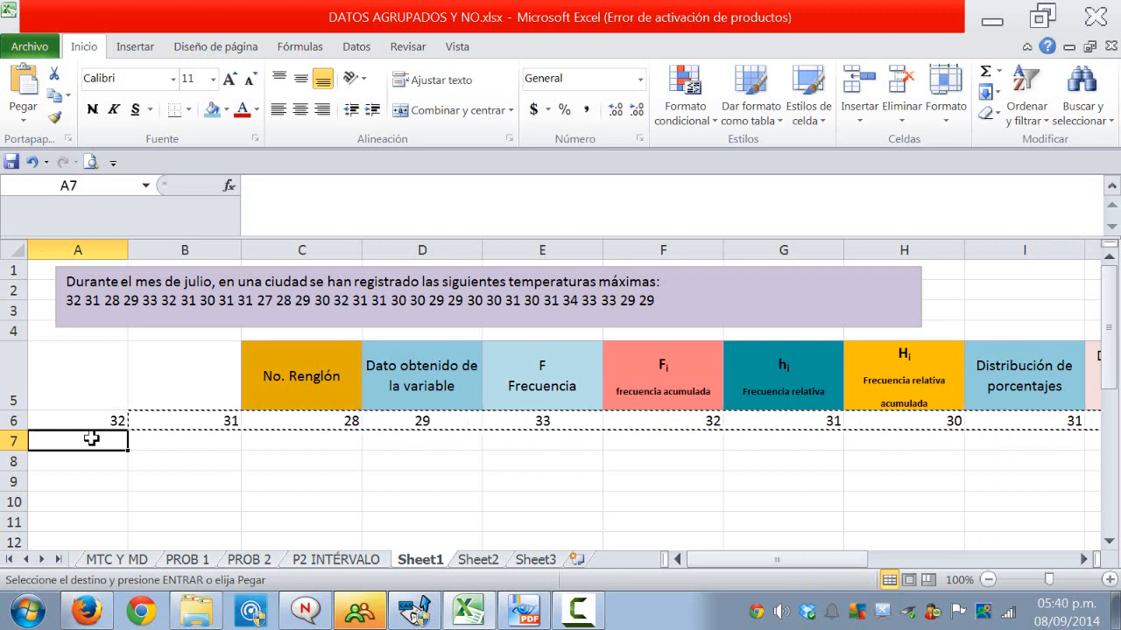
{"action": "left_click", "coordinate": [20, 114]}
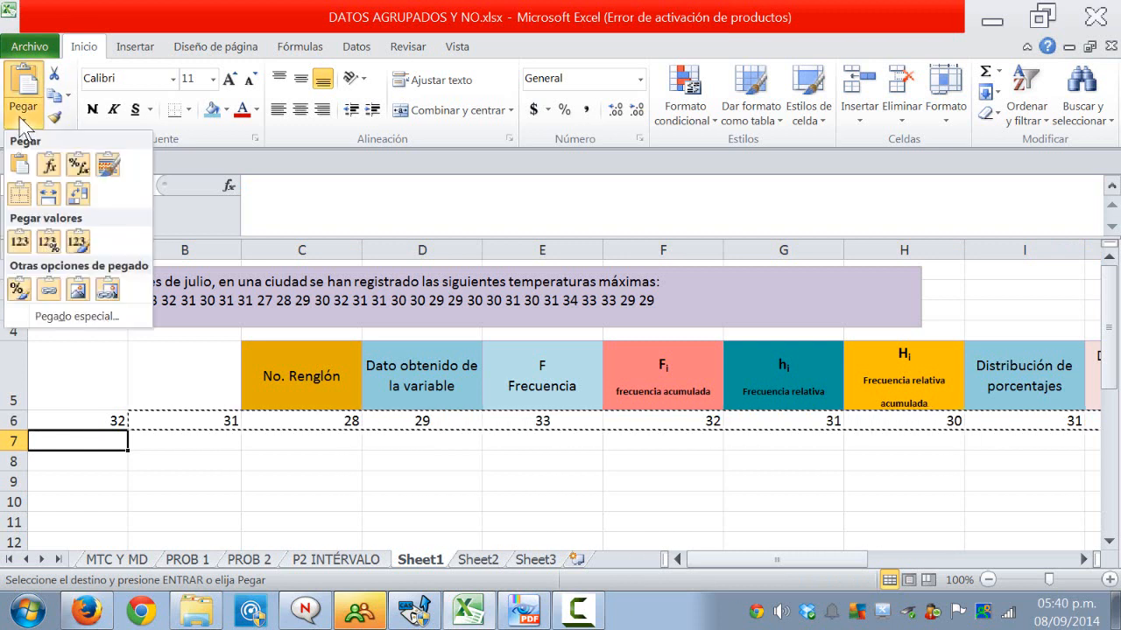
{"action": "left_click", "coordinate": [55, 317]}
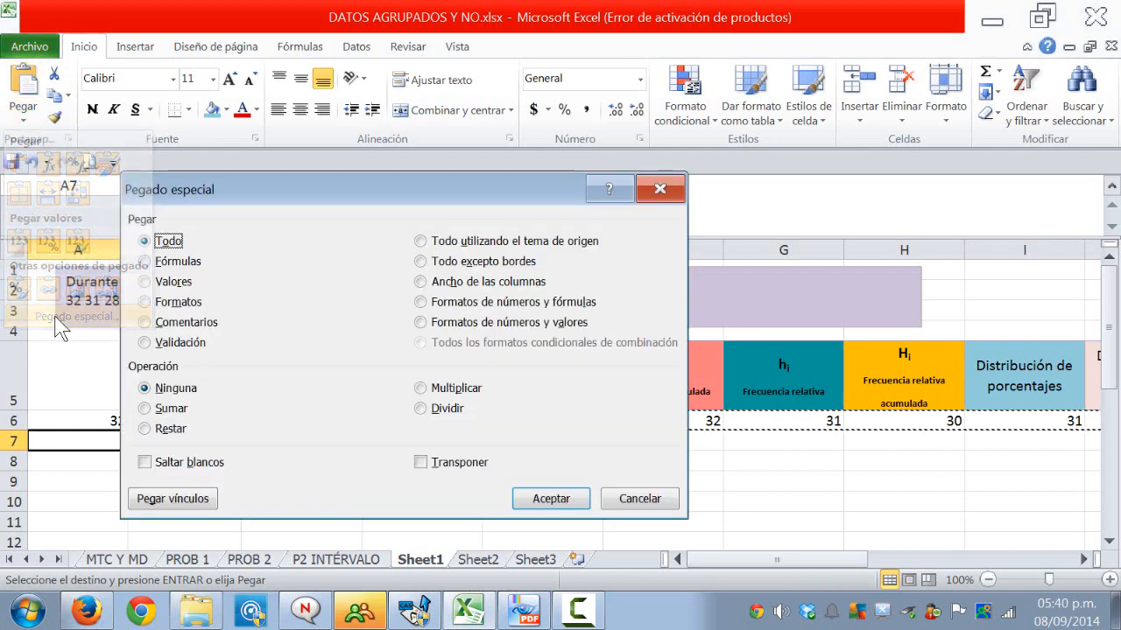
{"action": "left_click", "coordinate": [421, 463]}
{"action": "left_click", "coordinate": [550, 499]}
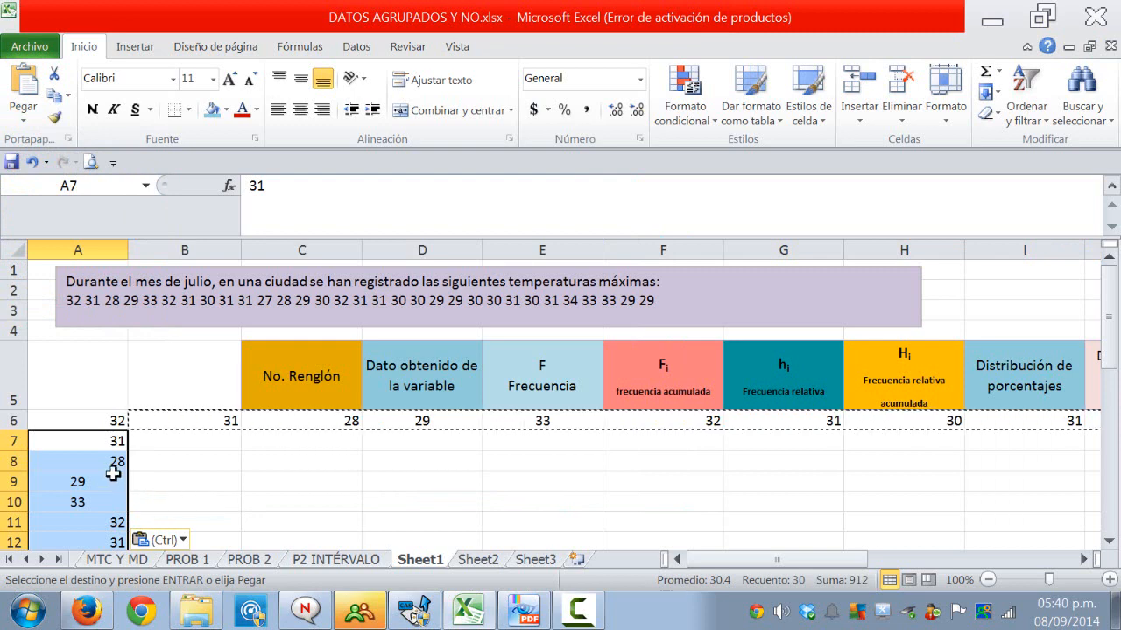
Step: Clear the original horizontal temperature values from row 6, starting at B6
{"action": "scroll", "coordinate": [101, 461], "scroll_direction": "down", "scroll_amount": 1}
{"action": "left_click_drag", "start_coordinate": [182, 356], "coordinate": [934, 351]}
{"action": "key", "text": "Delete"}
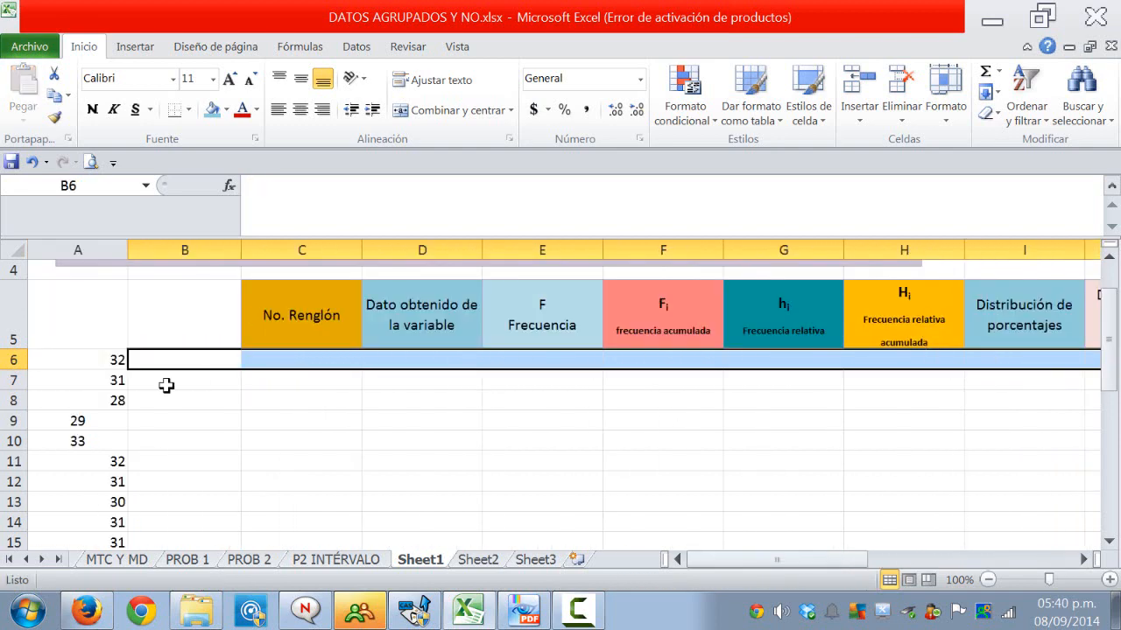
Step: Sort the temperature list in A6:A36 by value from smallest to largest (De menor a mayor)
{"action": "left_click", "coordinate": [99, 380]}
{"action": "left_click", "coordinate": [95, 424]}
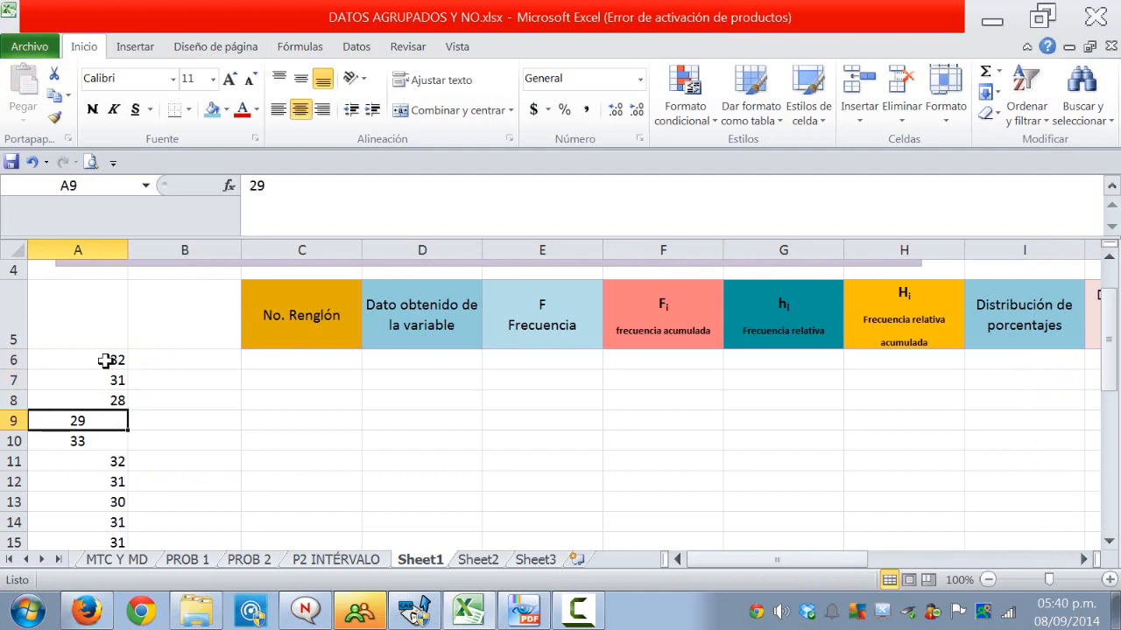
{"action": "scroll", "coordinate": [105, 360], "scroll_direction": "down", "scroll_amount": 8}
{"action": "scroll", "coordinate": [94, 413], "scroll_direction": "up", "scroll_amount": 3}
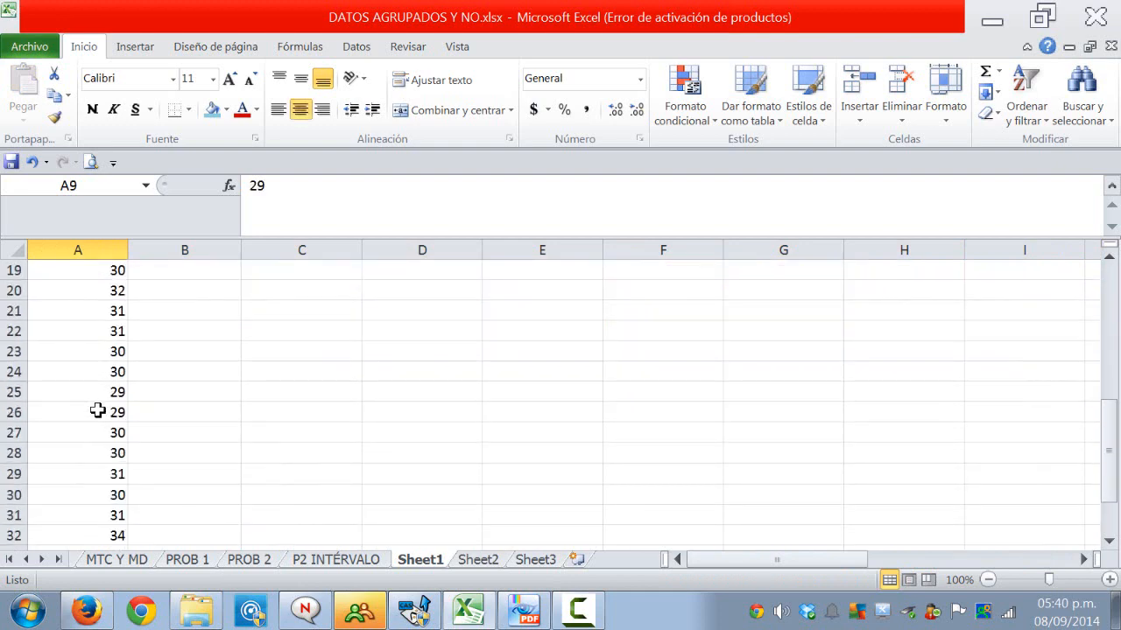
{"action": "scroll", "coordinate": [97, 411], "scroll_direction": "up", "scroll_amount": 6}
{"action": "left_click", "coordinate": [98, 420]}
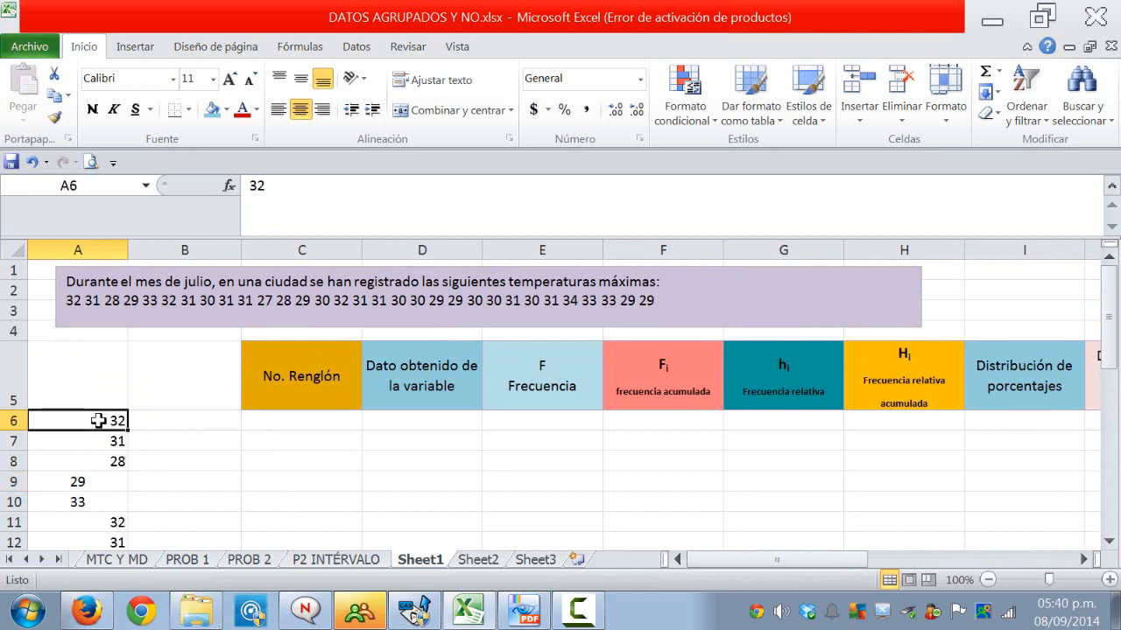
{"action": "left_click_drag", "start_coordinate": [99, 421], "coordinate": [93, 488]}
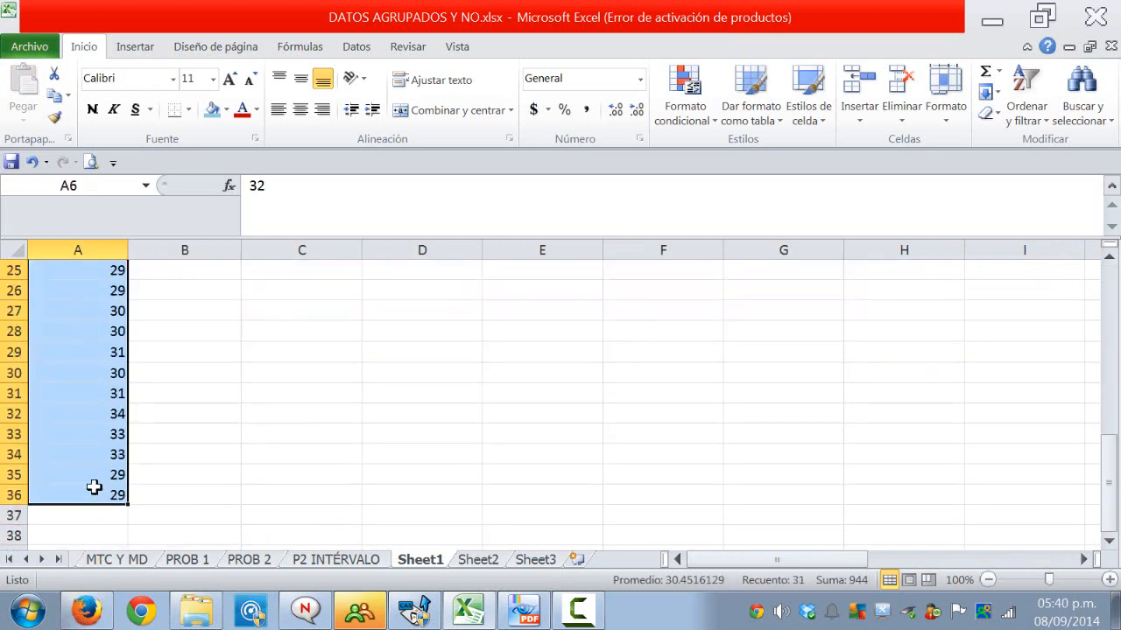
{"action": "left_click", "coordinate": [361, 52]}
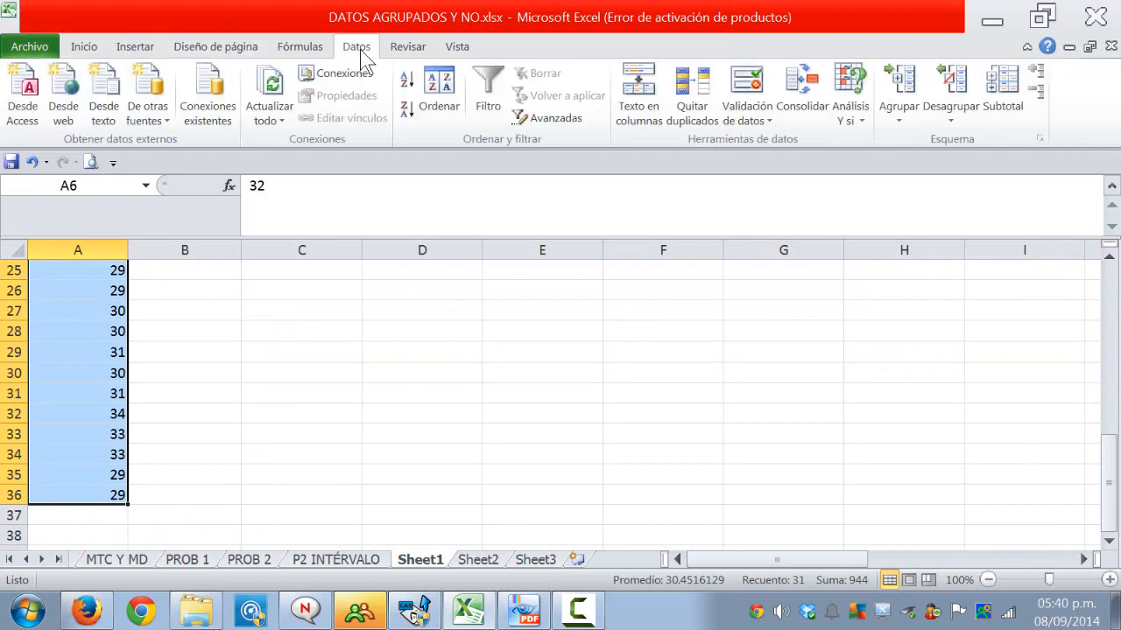
{"action": "left_click", "coordinate": [442, 100]}
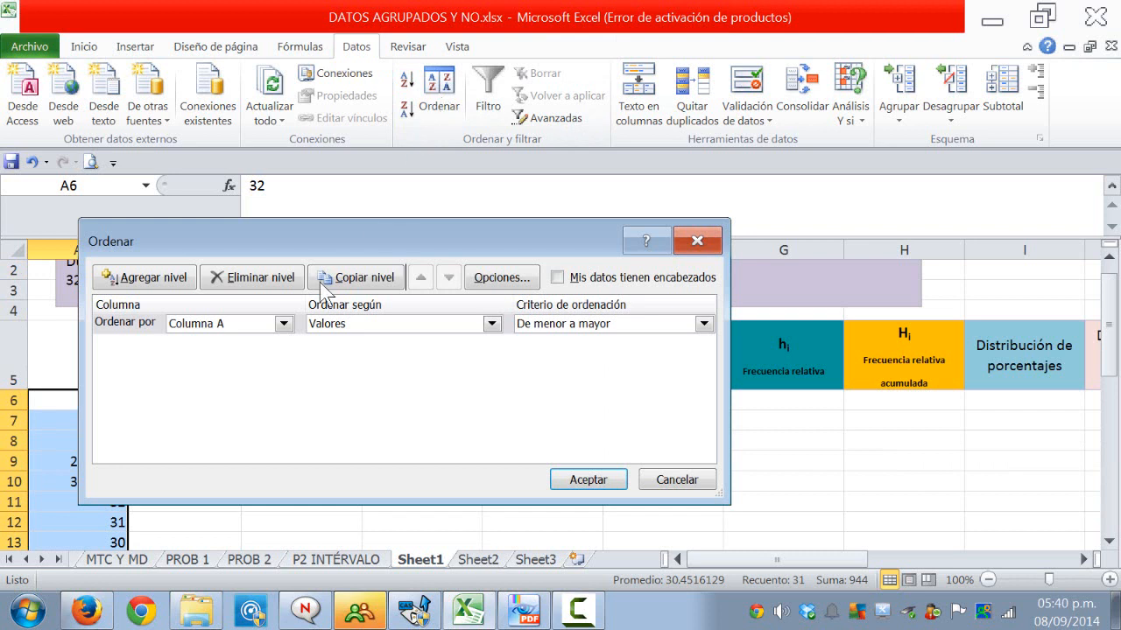
{"action": "left_click", "coordinate": [582, 483]}
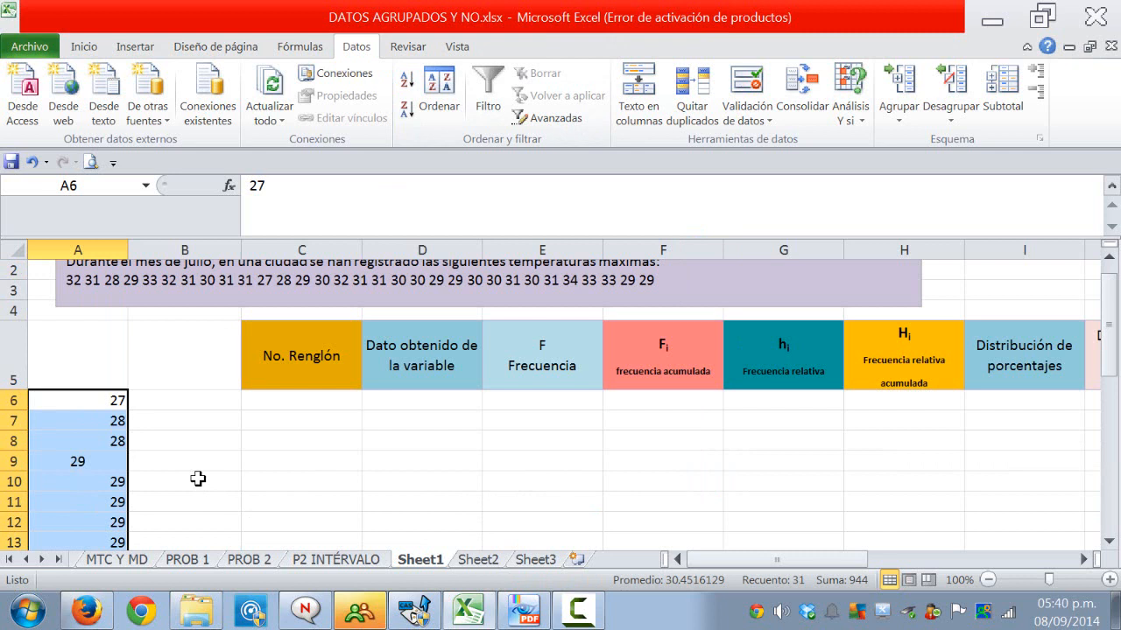
Step: Check both ends of the sorted list, and enter 27 and 28 in D6:D7 under Dato obtenido de la variable
{"action": "left_click", "coordinate": [104, 402]}
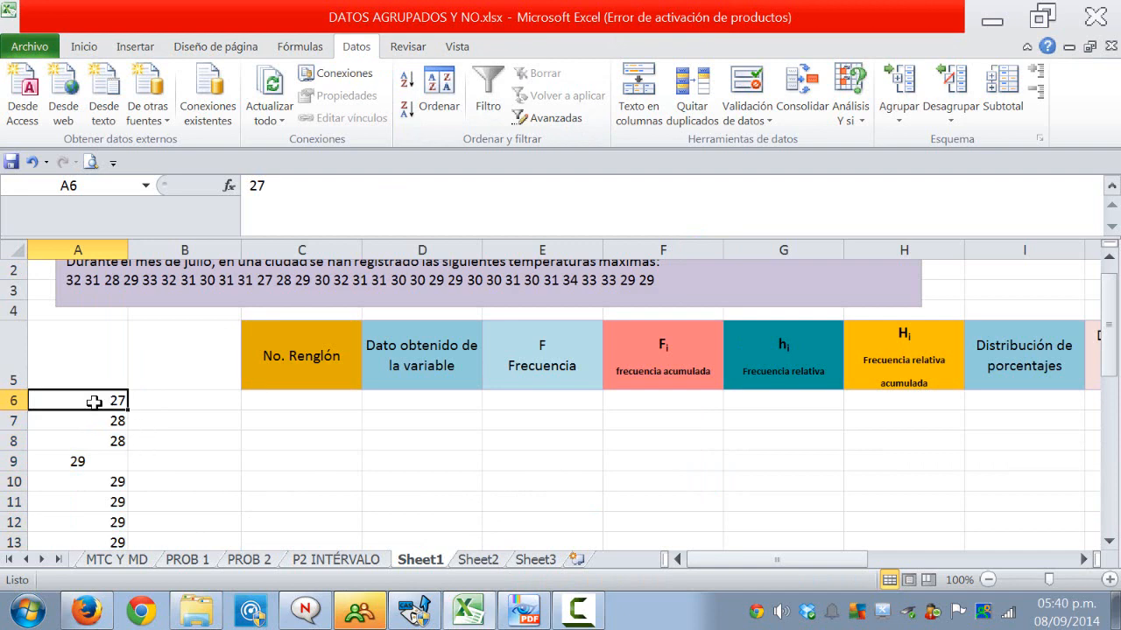
{"action": "scroll", "coordinate": [93, 401], "scroll_direction": "down", "scroll_amount": 9}
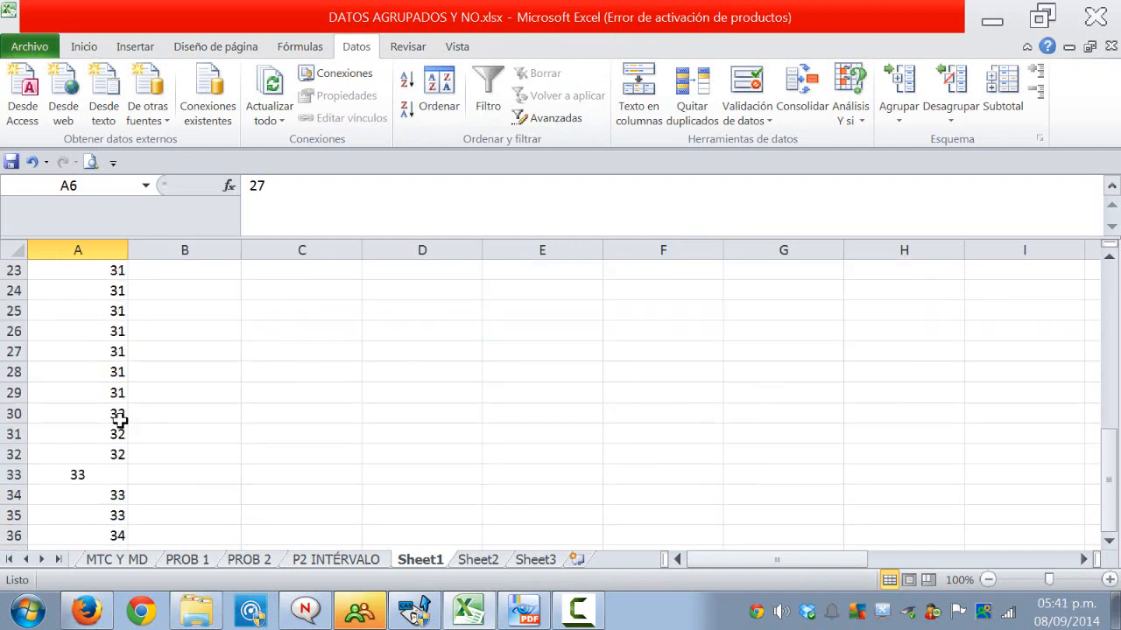
{"action": "left_click", "coordinate": [114, 417]}
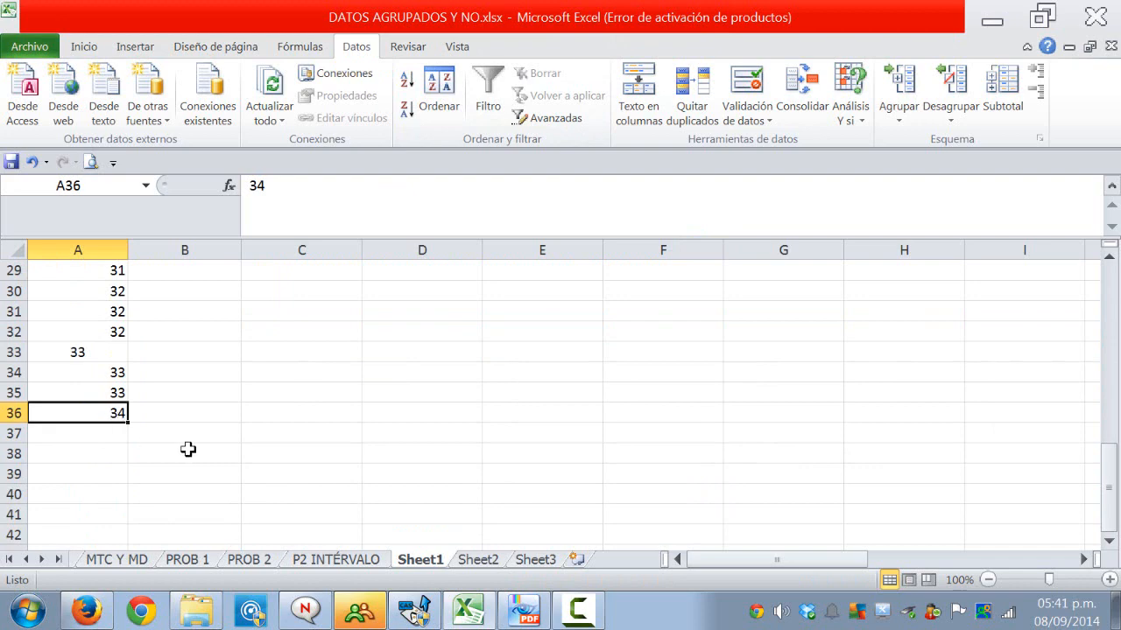
{"action": "scroll", "coordinate": [188, 449], "scroll_direction": "up", "scroll_amount": 9}
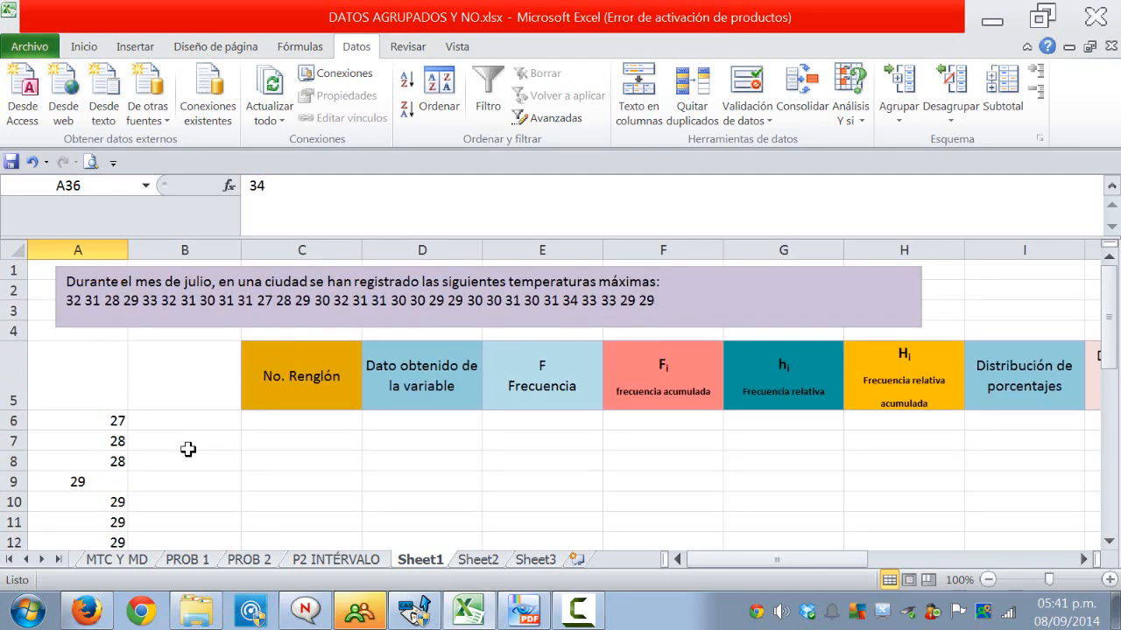
{"action": "left_click", "coordinate": [413, 422]}
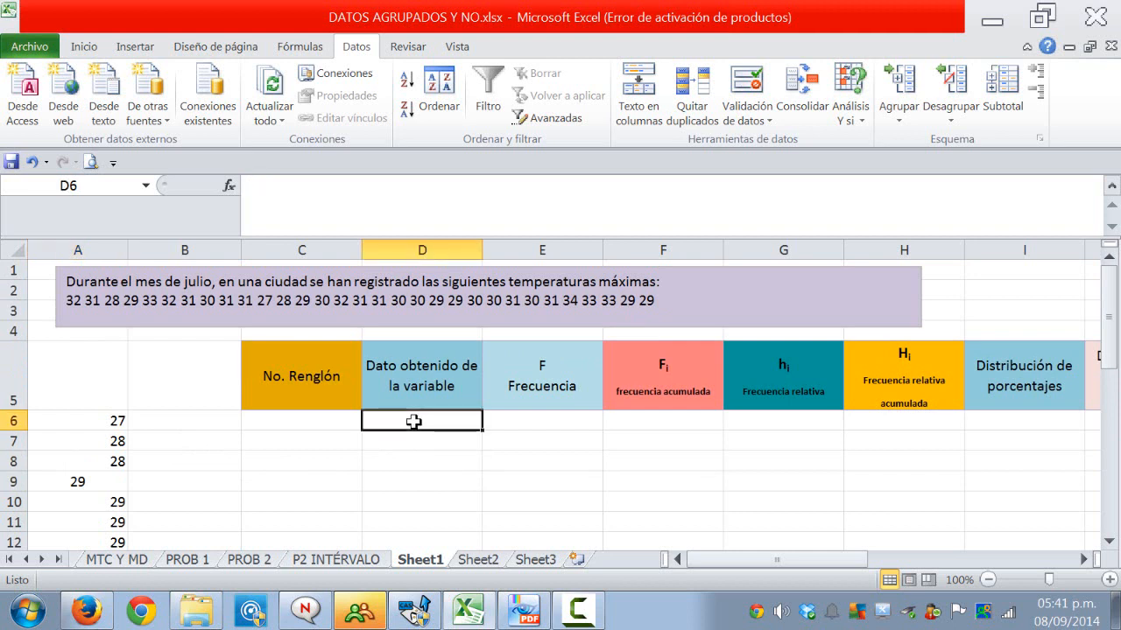
{"action": "type", "text": "27"}
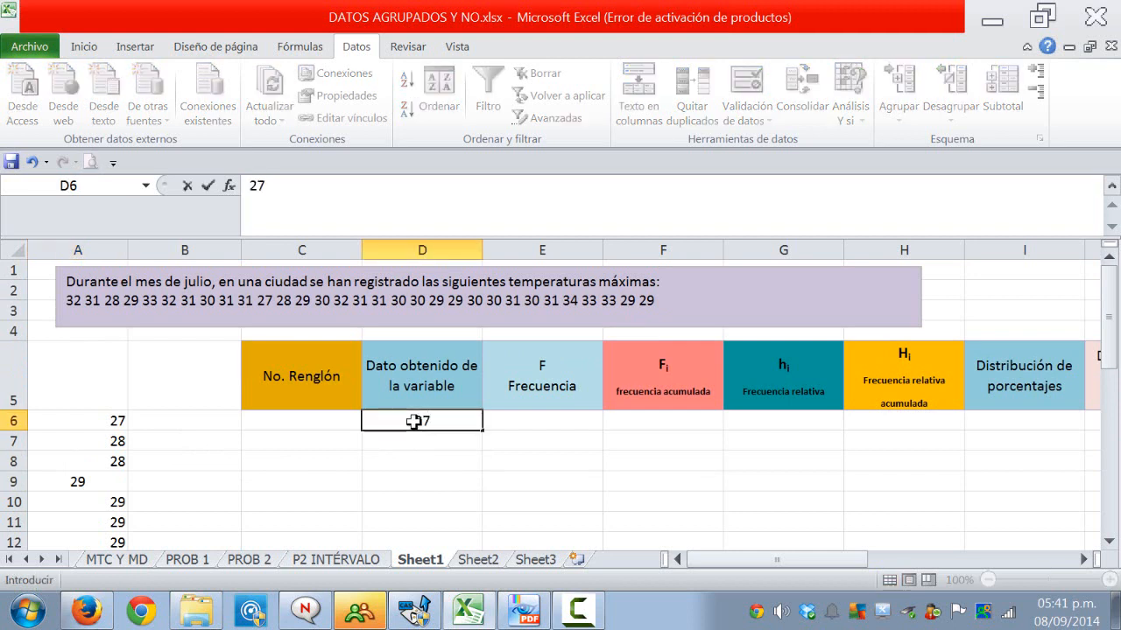
{"action": "key", "text": "Return"}
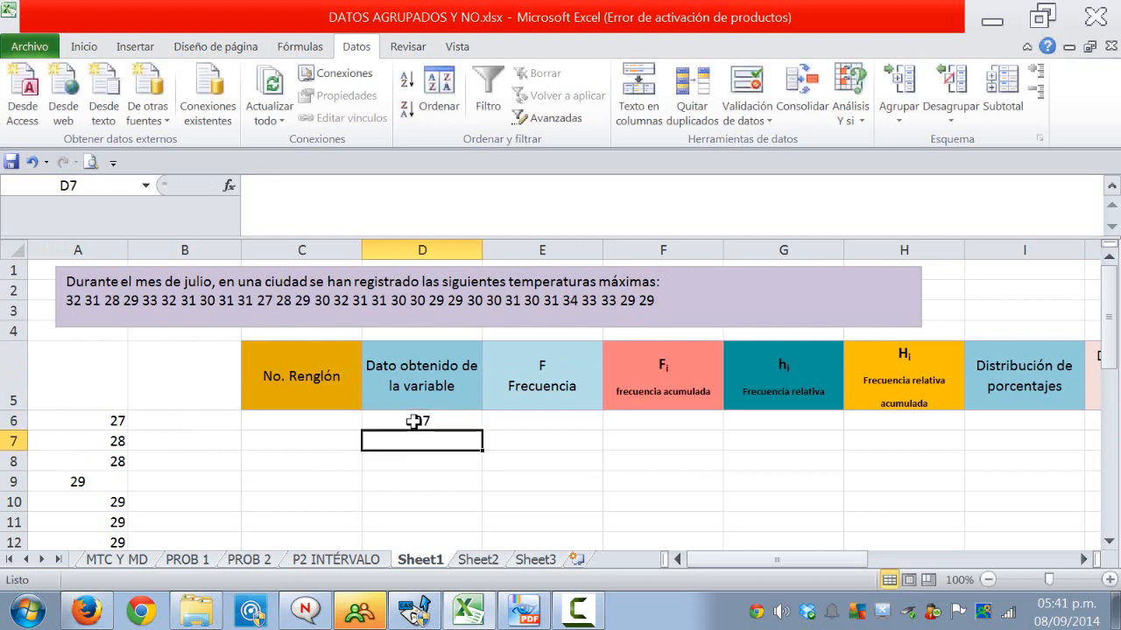
{"action": "type", "text": "28"}
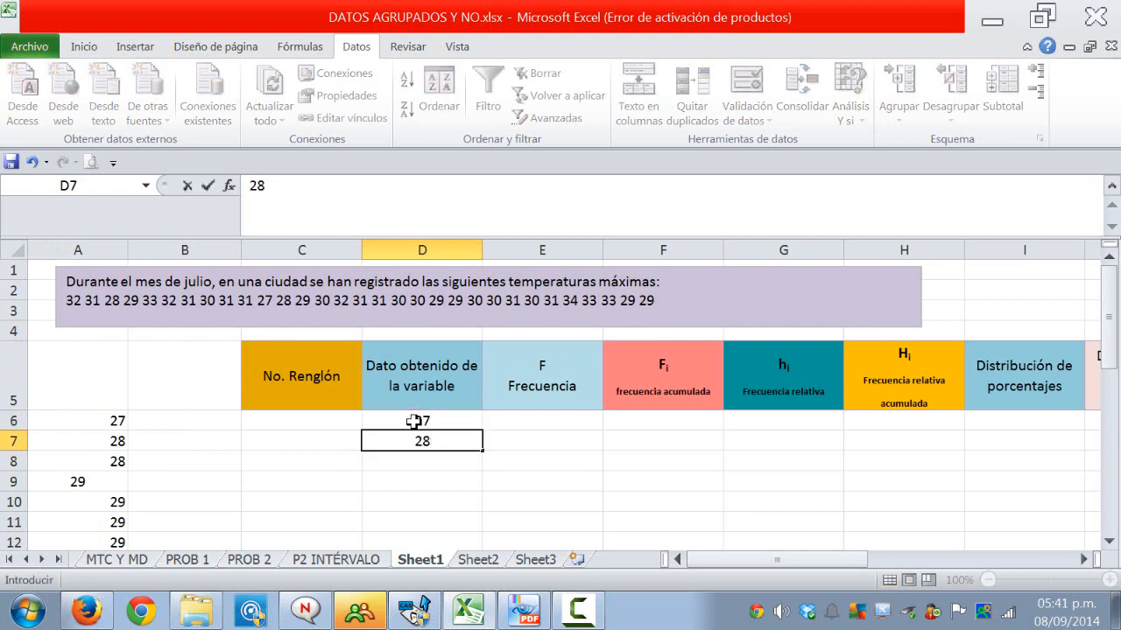
Step: Extend the 27, 28 series down column D to D13, ending at 34
{"action": "left_click", "coordinate": [413, 422]}
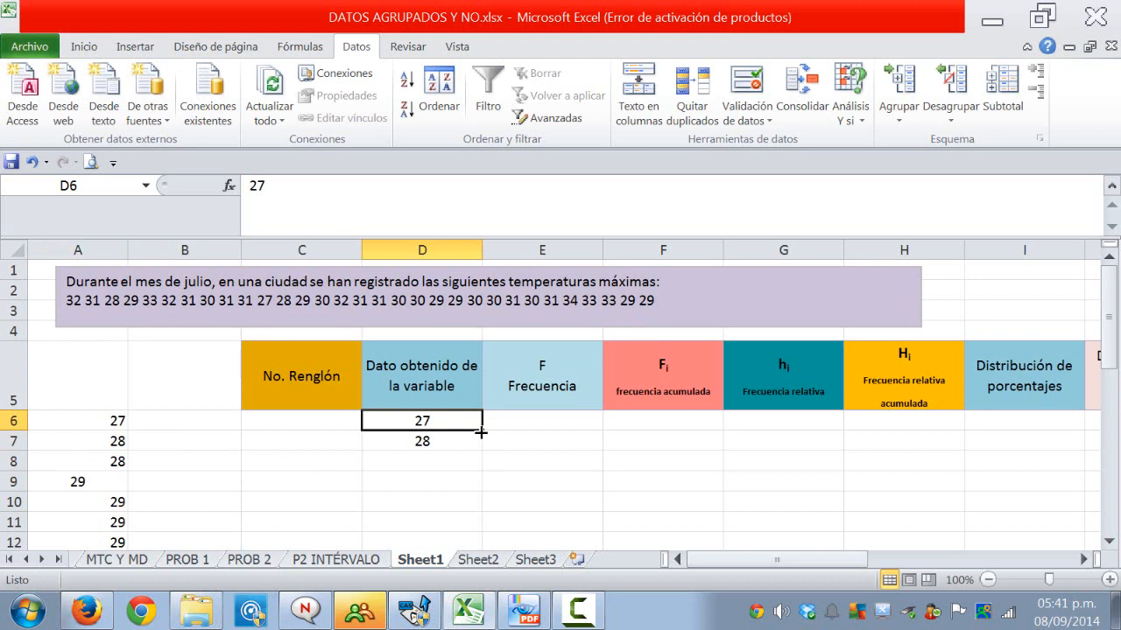
{"action": "left_click_drag", "start_coordinate": [481, 432], "coordinate": [453, 271]}
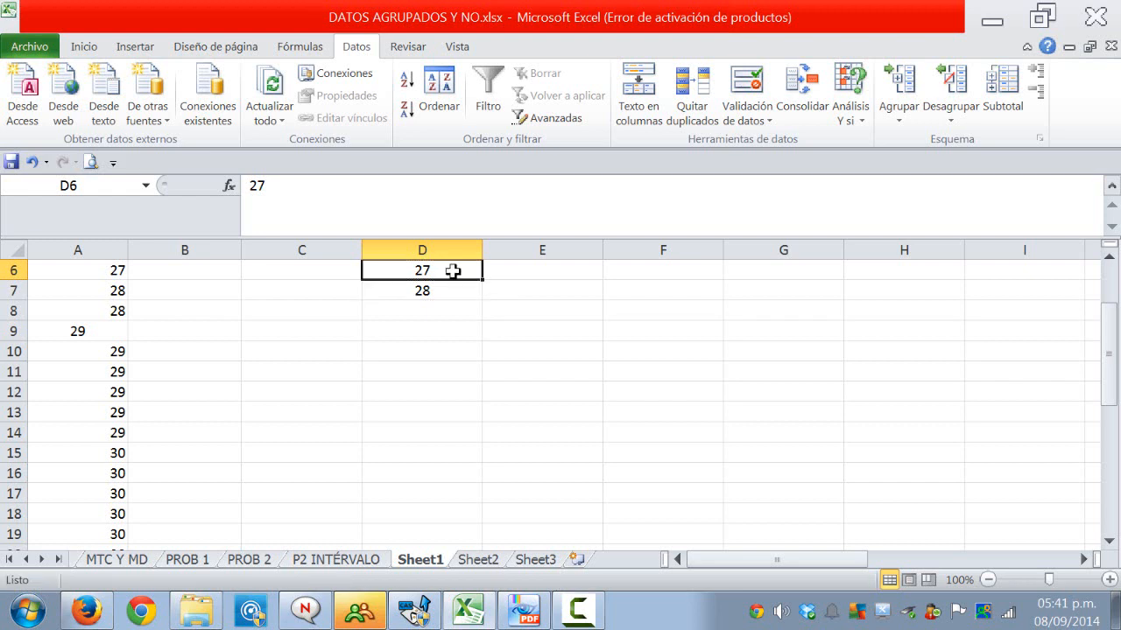
{"action": "left_click", "coordinate": [452, 291], "text": "shift"}
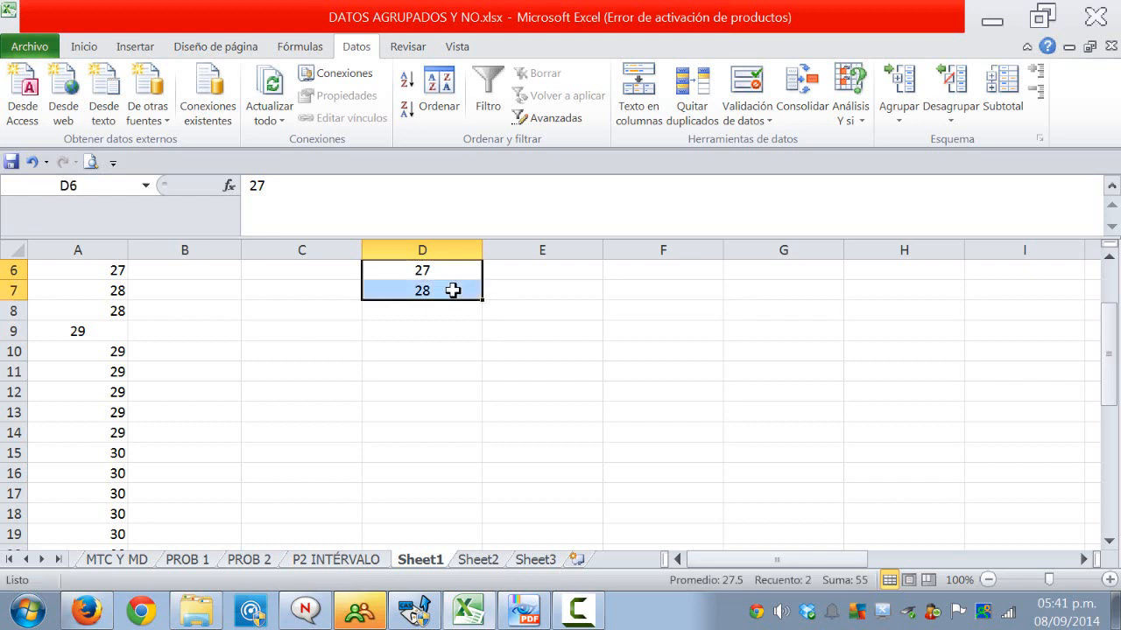
{"action": "left_click_drag", "start_coordinate": [482, 301], "coordinate": [471, 420]}
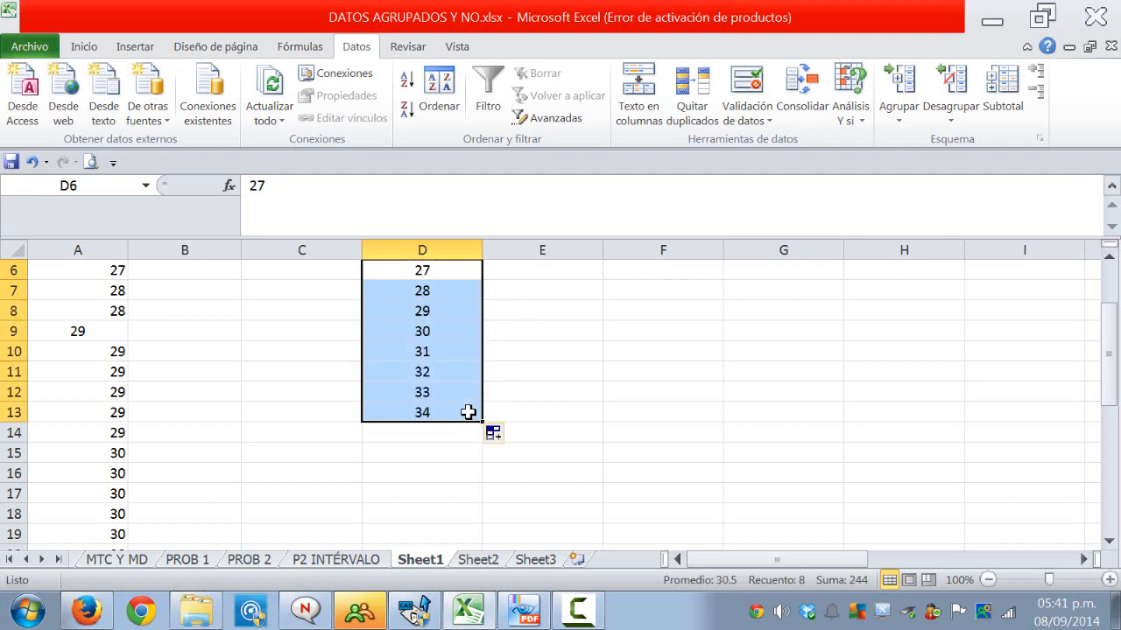
{"action": "scroll", "coordinate": [465, 350], "scroll_direction": "up", "scroll_amount": 2}
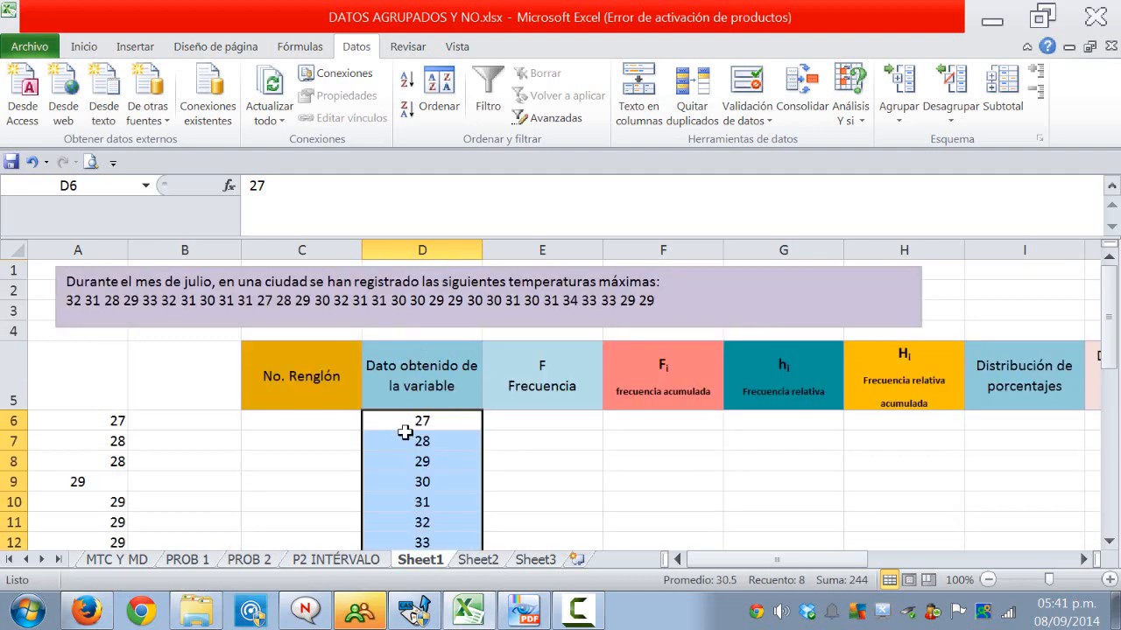
{"action": "scroll", "coordinate": [410, 427], "scroll_direction": "down", "scroll_amount": 1}
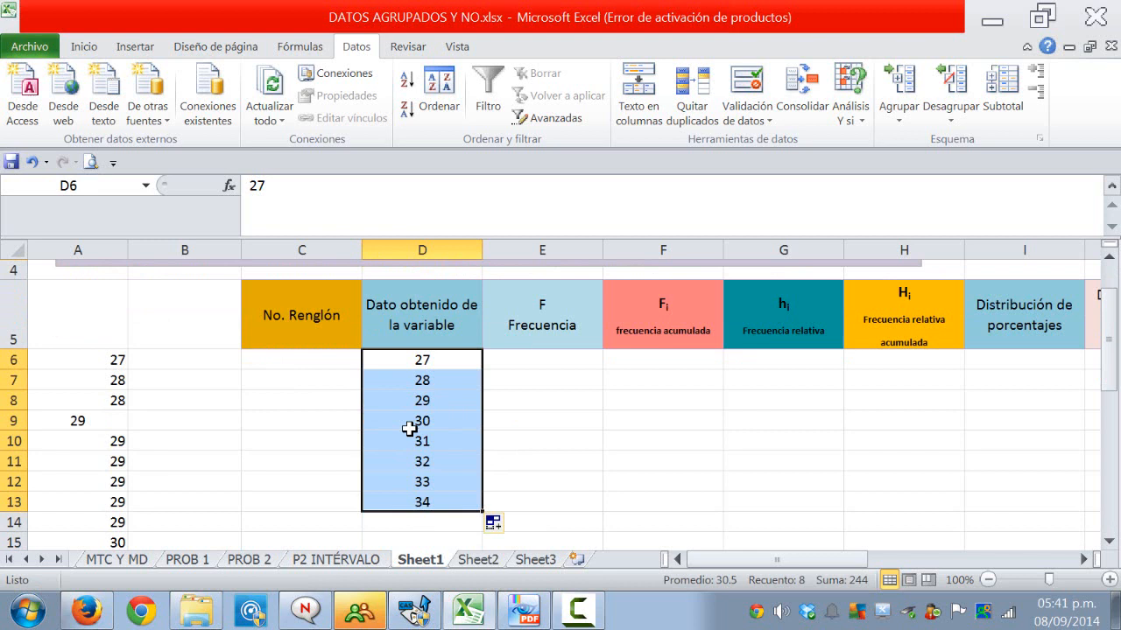
Step: Start a FRECUENCIA formula across E6:E13 under F Frecuencia, using the temperature list A6:A36 as its data argument
{"action": "left_click", "coordinate": [512, 358]}
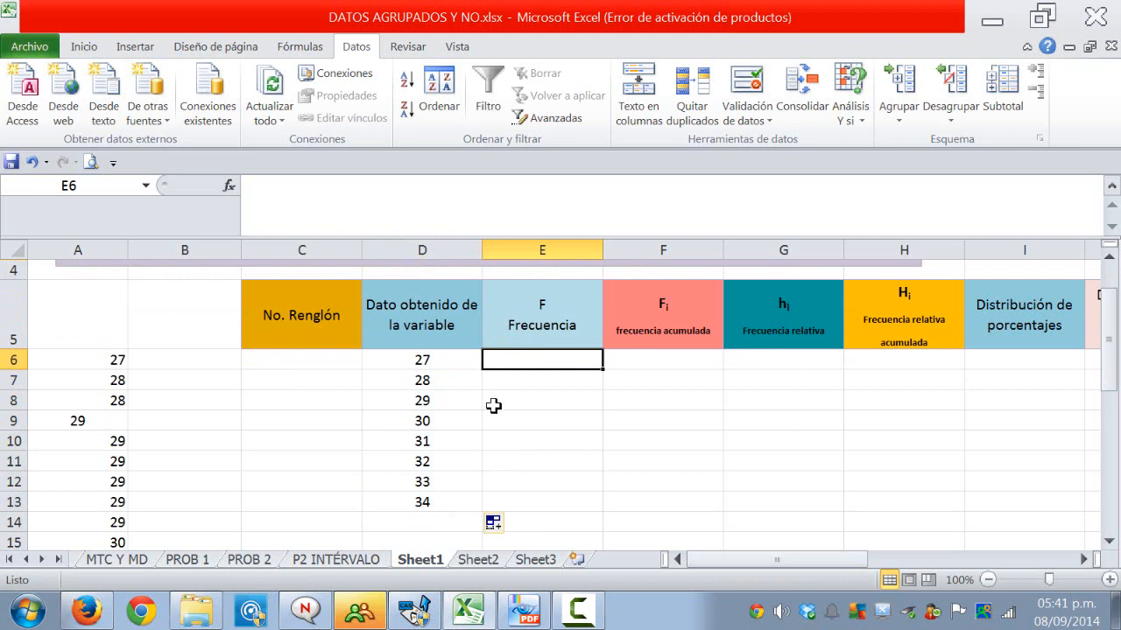
{"action": "scroll", "coordinate": [506, 397], "scroll_direction": "up", "scroll_amount": 1}
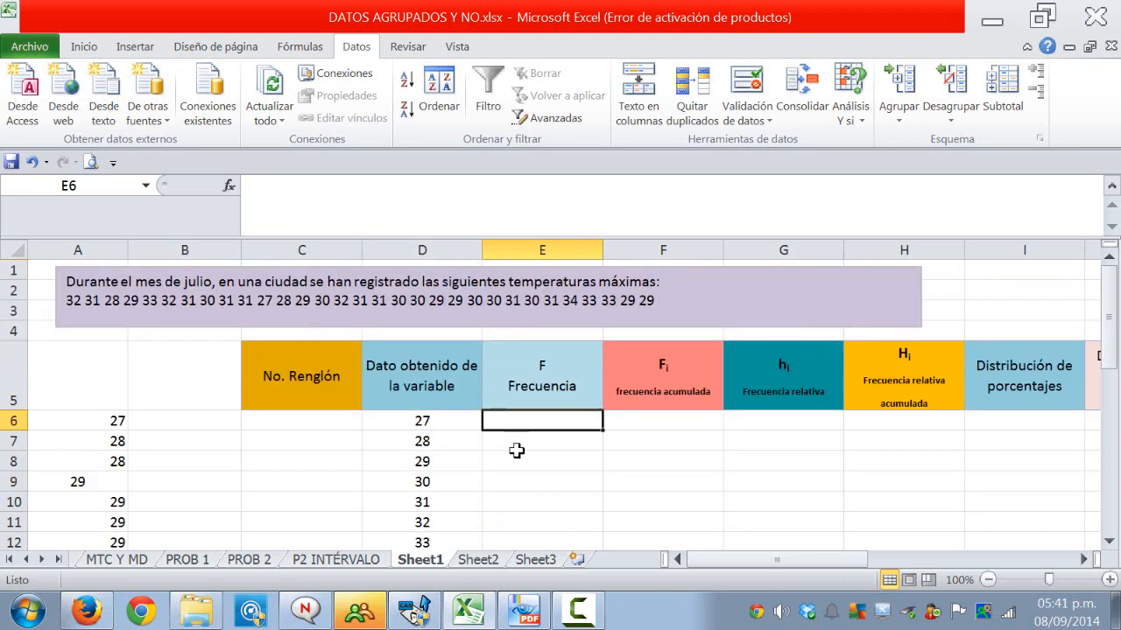
{"action": "scroll", "coordinate": [517, 450], "scroll_direction": "down", "scroll_amount": 1}
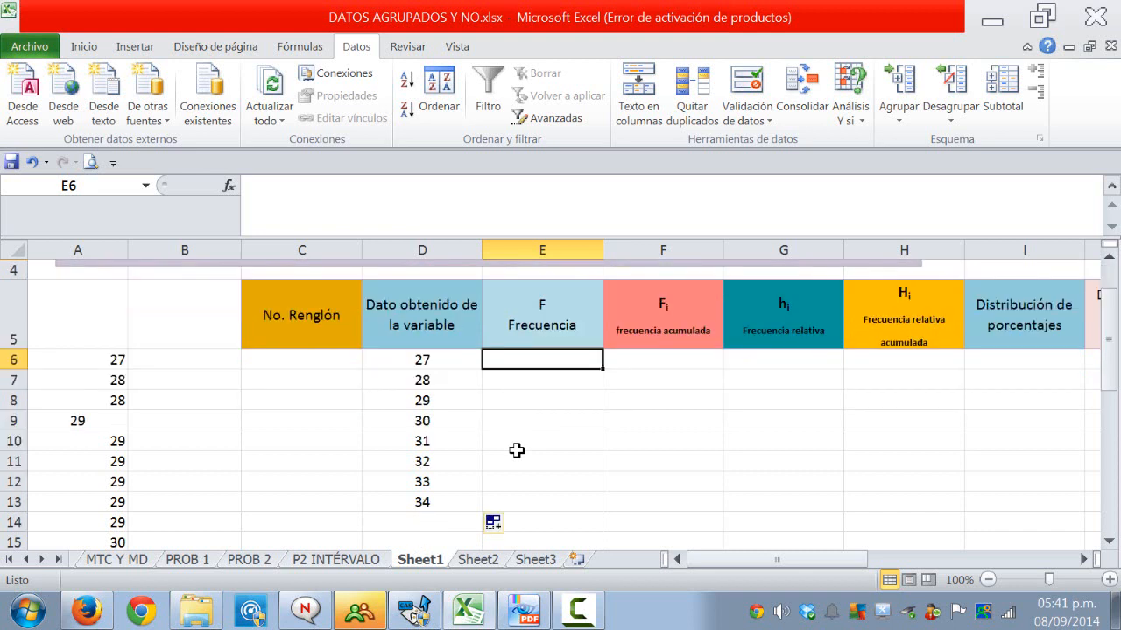
{"action": "left_click_drag", "start_coordinate": [519, 358], "coordinate": [517, 497]}
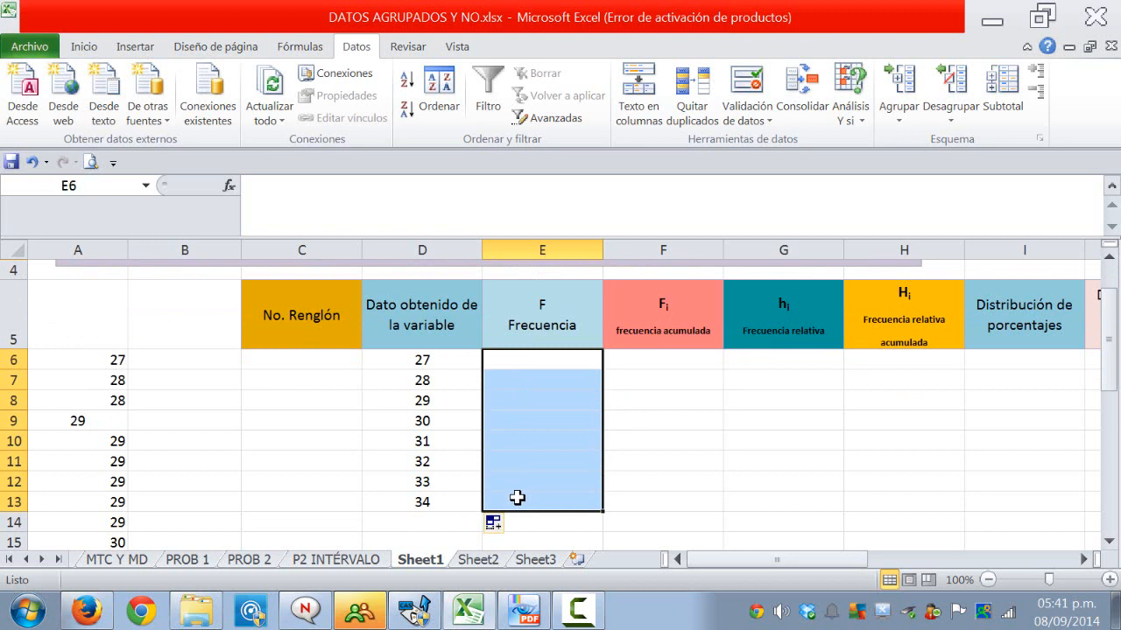
{"action": "left_click", "coordinate": [254, 185]}
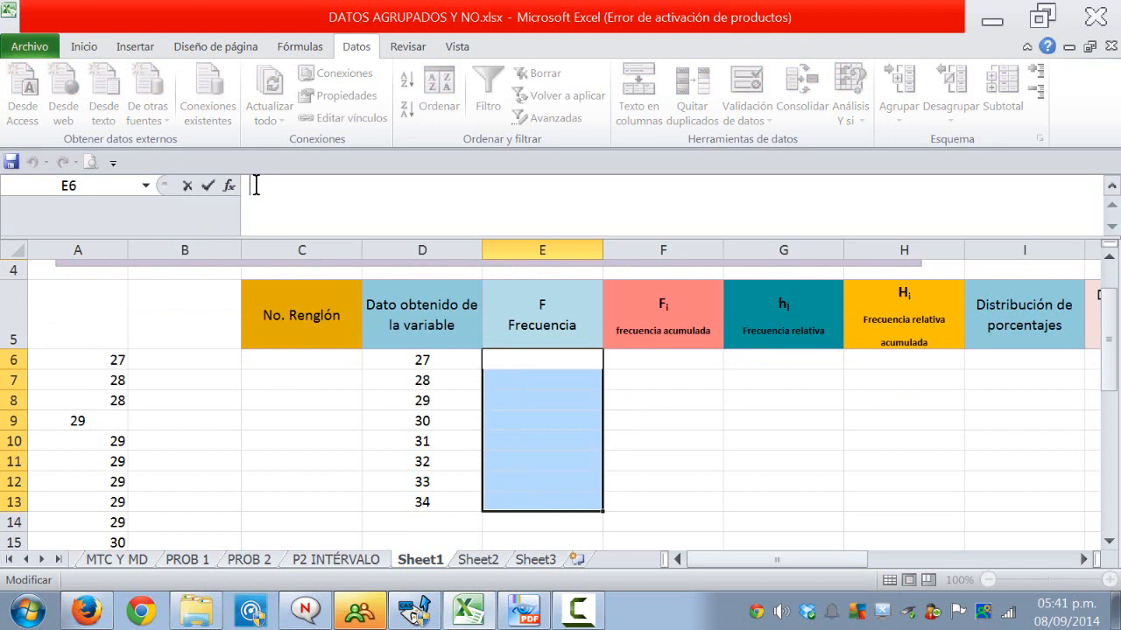
{"action": "type", "text": "=fre"}
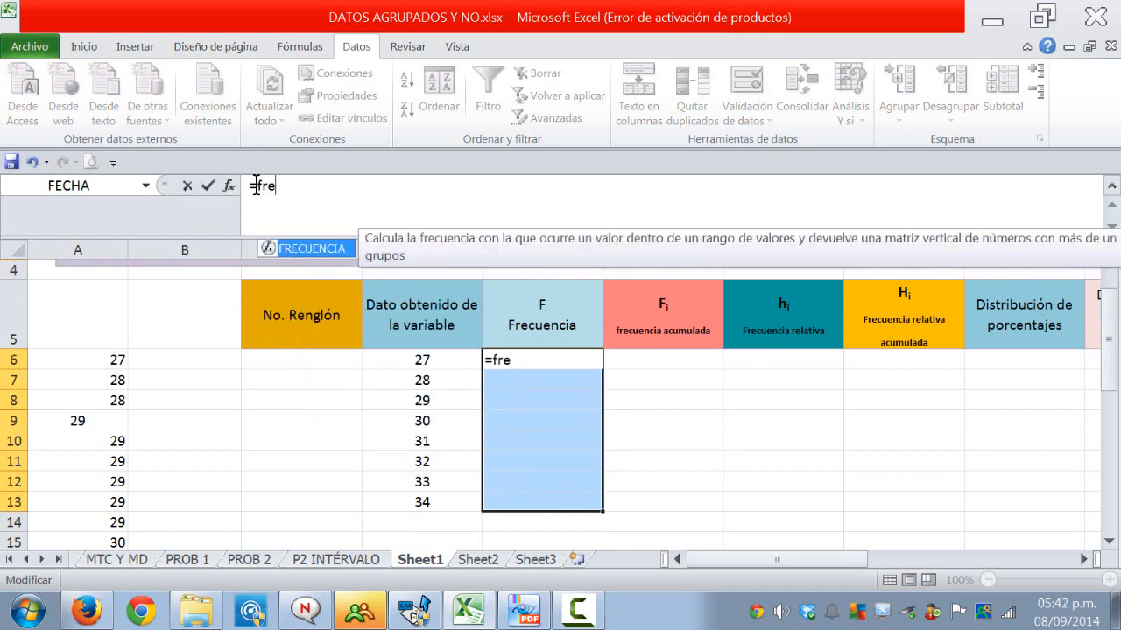
{"action": "type", "text": "cuencia"}
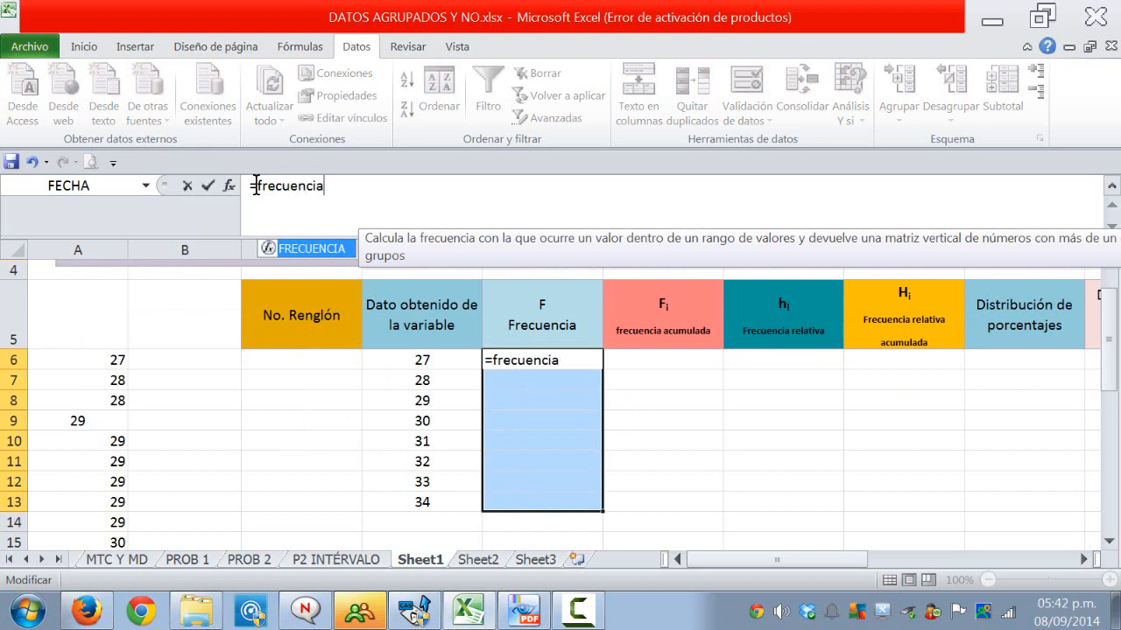
{"action": "type", "text": "("}
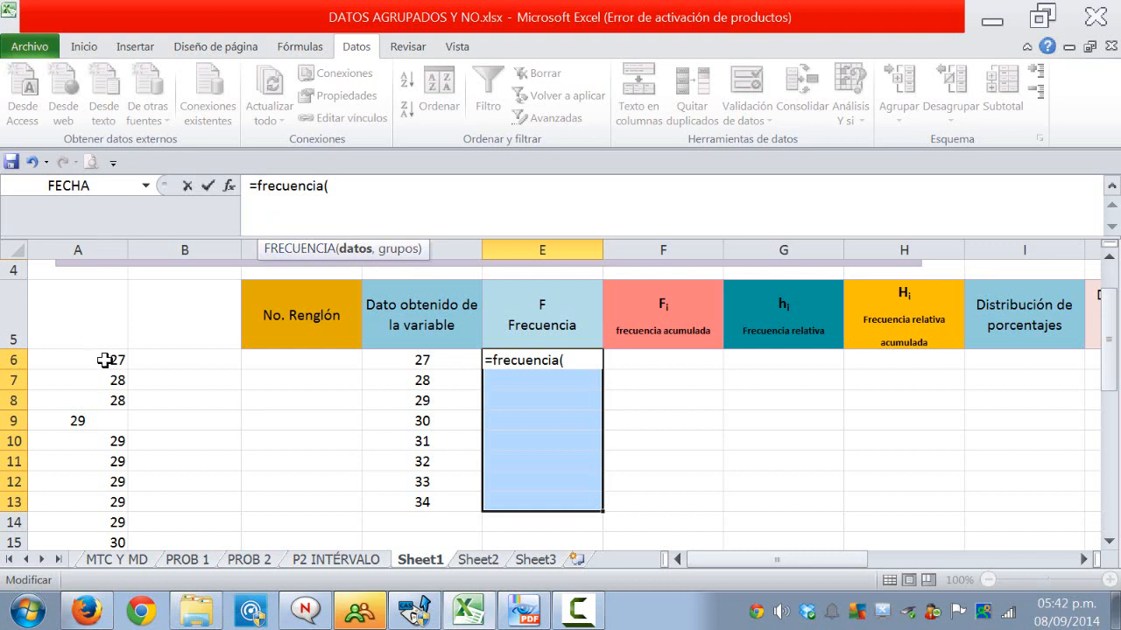
{"action": "left_click_drag", "start_coordinate": [104, 359], "coordinate": [120, 517]}
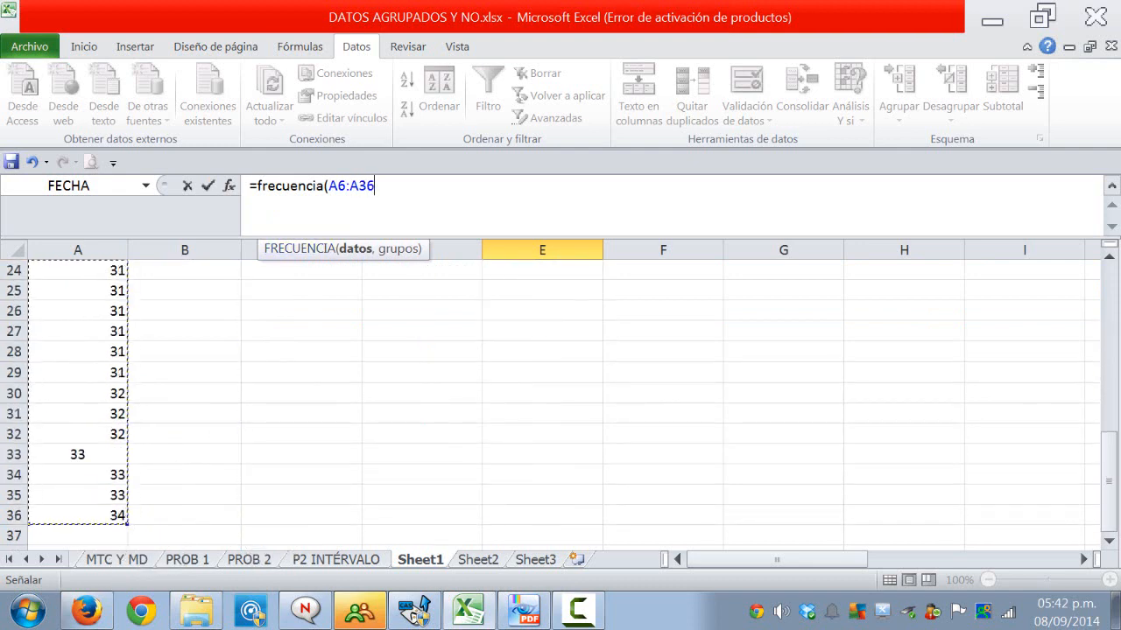
{"action": "left_click", "coordinate": [374, 186]}
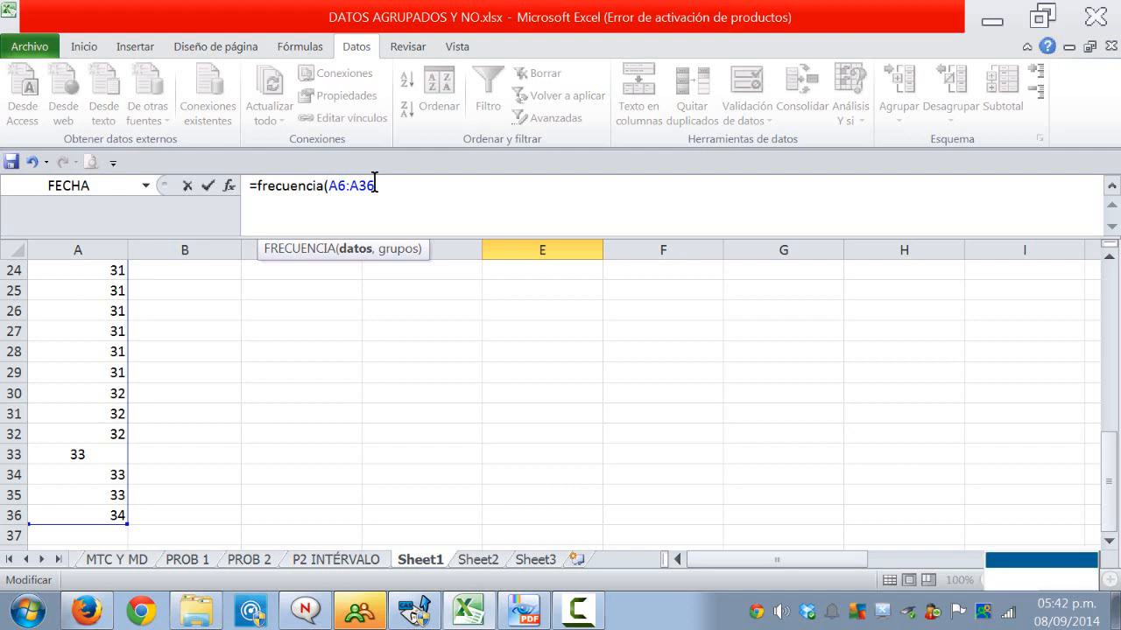
Step: Complete the FRECUENCIA formula with D6:D13 as the groups argument and enter it as an array formula across E6:E13
{"action": "type", "text": ";"}
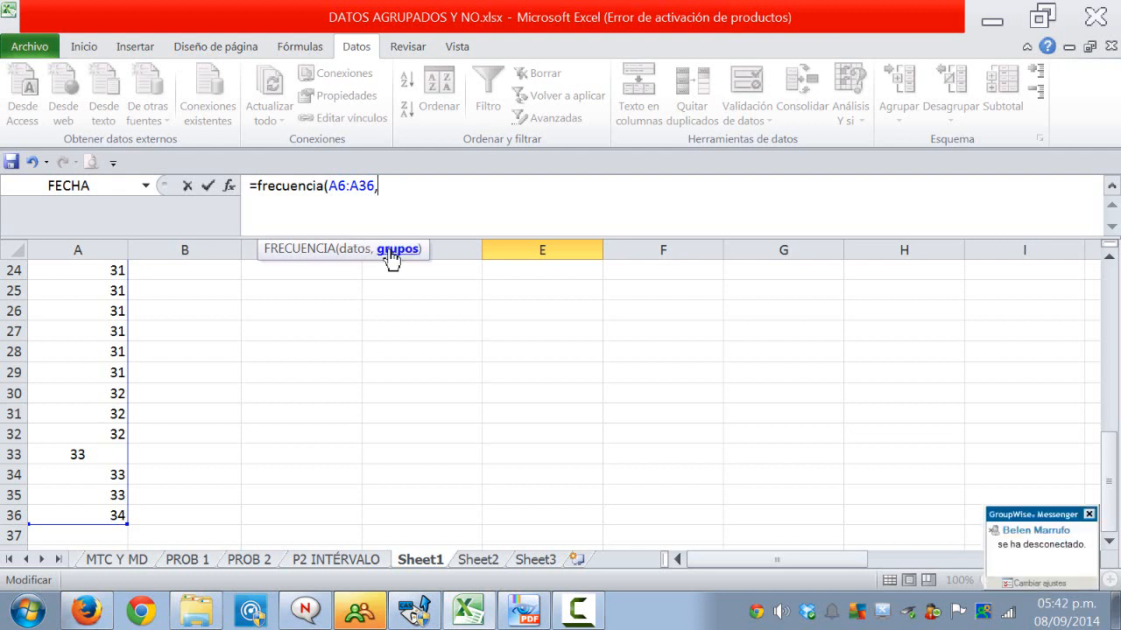
{"action": "left_click", "coordinate": [1090, 515]}
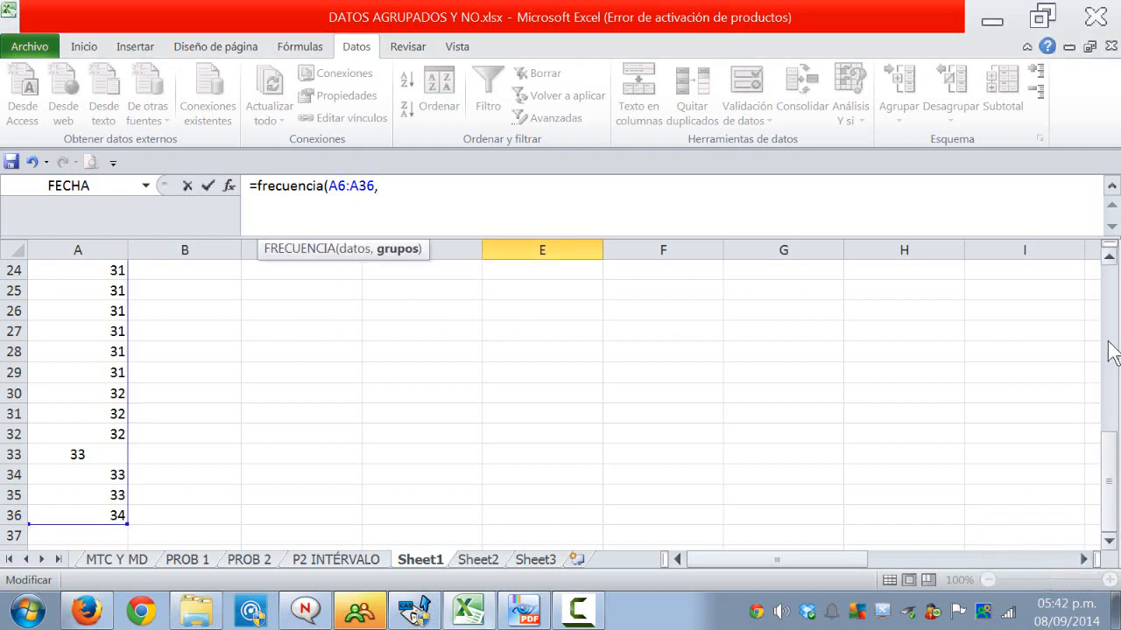
{"action": "left_click_drag", "start_coordinate": [1112, 458], "coordinate": [1112, 326]}
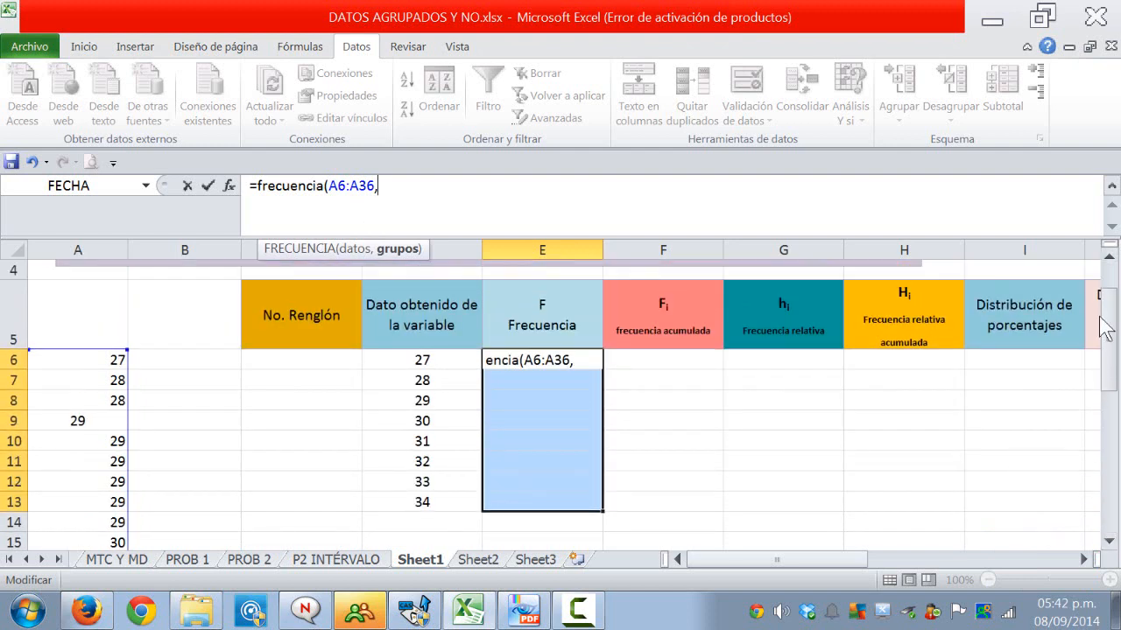
{"action": "left_click", "coordinate": [407, 363]}
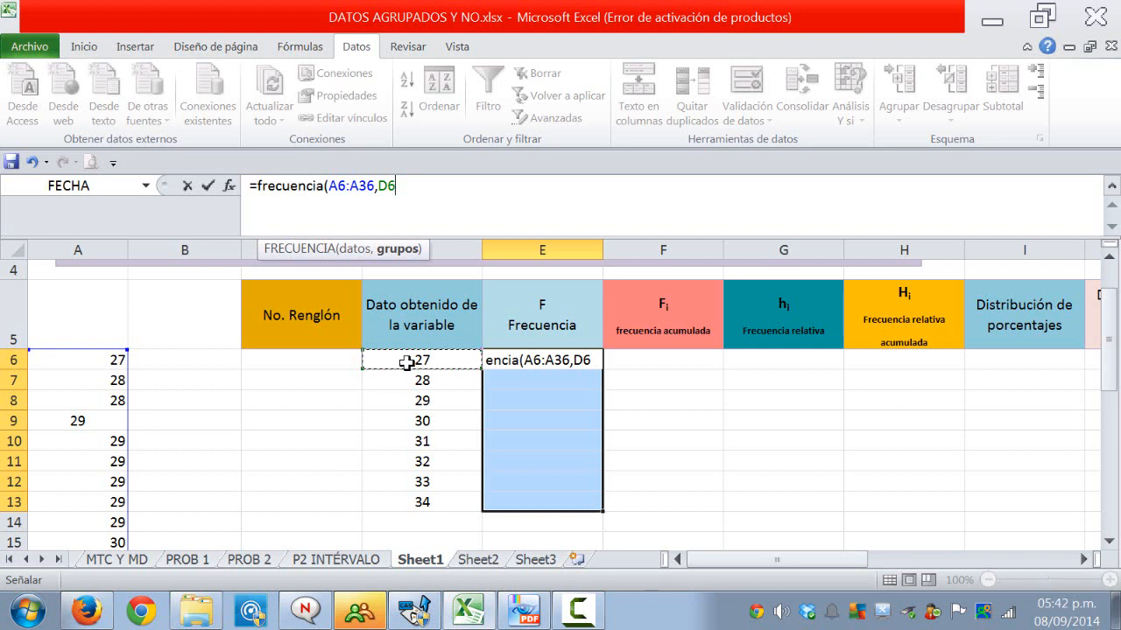
{"action": "key", "text": "shift+Down"}
{"action": "key", "text": "shift+Down"}
{"action": "key", "text": "shift+Down"}
{"action": "key", "text": "shift+Down"}
{"action": "key", "text": "shift+Down"}
{"action": "key", "text": "shift+Down"}
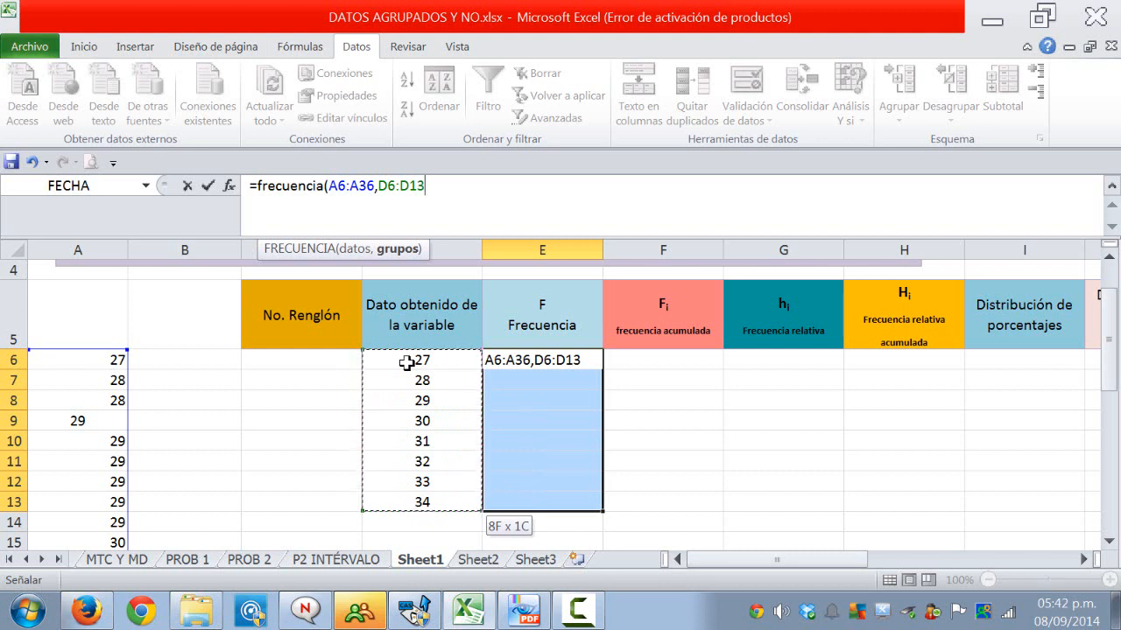
{"action": "type", "text": ")"}
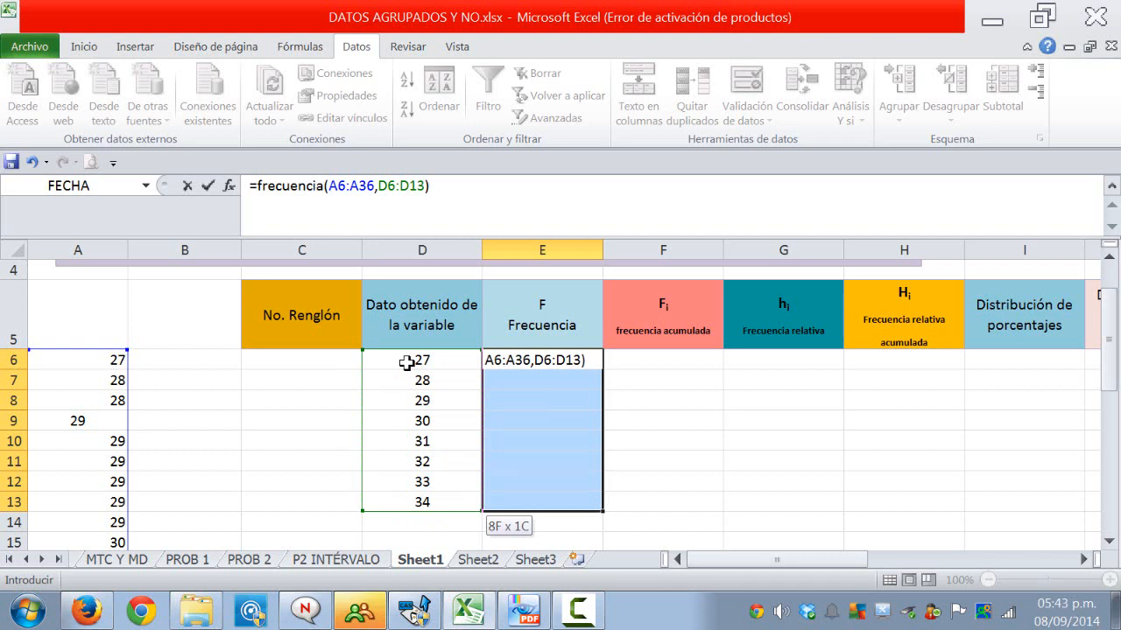
{"action": "key", "text": "ctrl+shift+Return"}
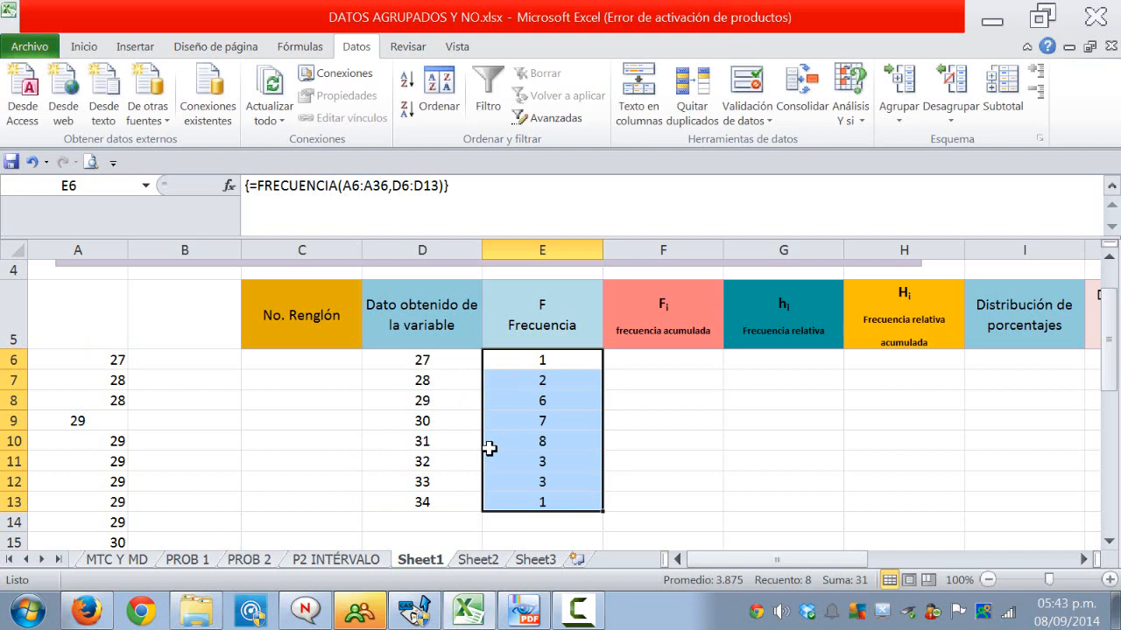
Step: Total the frequencies in E14 with =SUMA(E6:E13) and center the result in its cell
{"action": "scroll", "coordinate": [489, 448], "scroll_direction": "down", "scroll_amount": 1}
{"action": "scroll", "coordinate": [491, 450], "scroll_direction": "up", "scroll_amount": 1}
{"action": "left_click", "coordinate": [519, 523]}
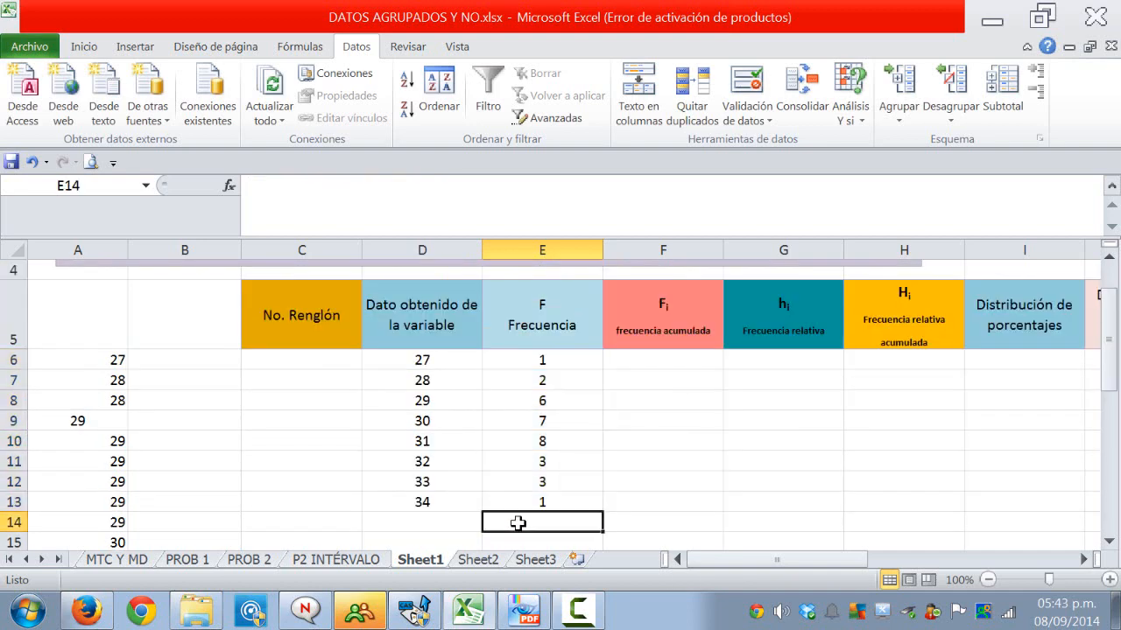
{"action": "left_click", "coordinate": [83, 48]}
{"action": "left_click", "coordinate": [986, 73]}
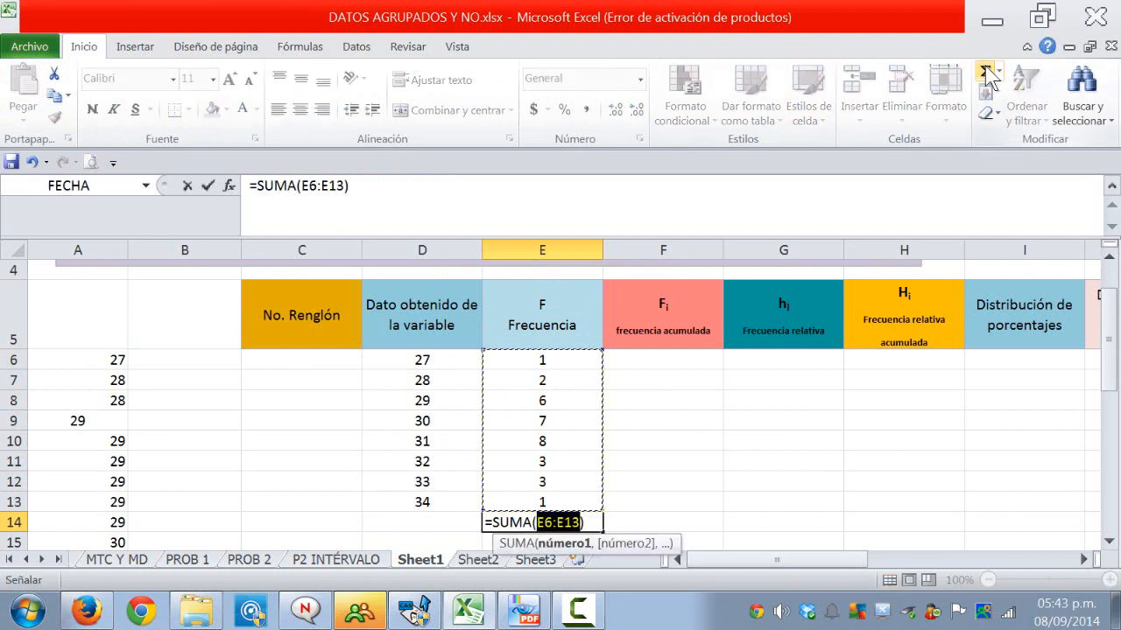
{"action": "key", "text": "Return"}
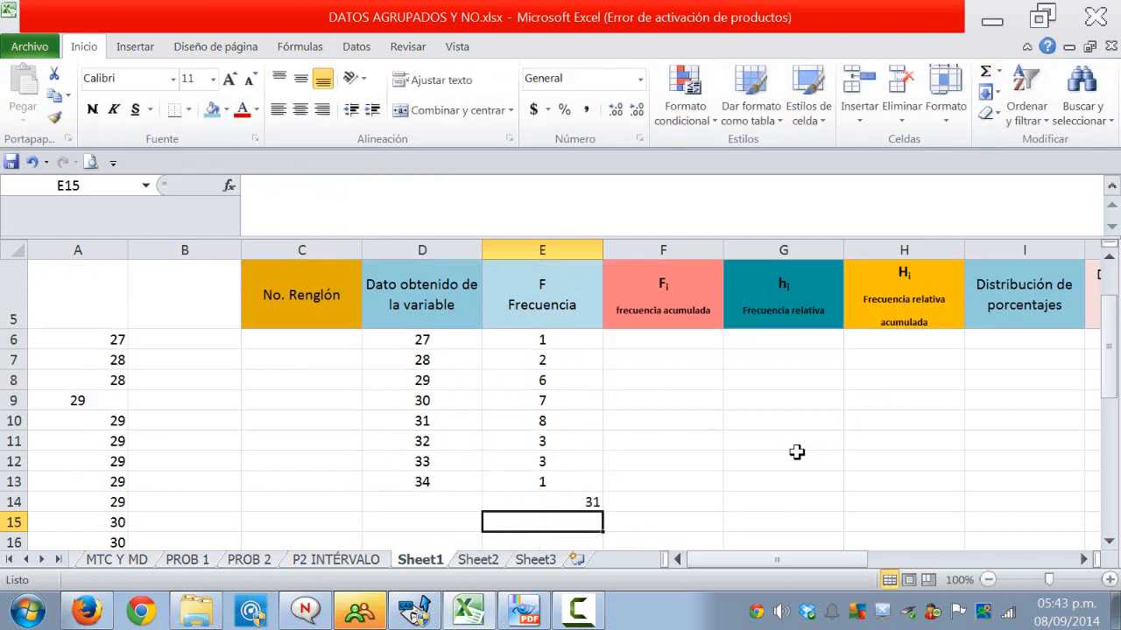
{"action": "left_click", "coordinate": [569, 499]}
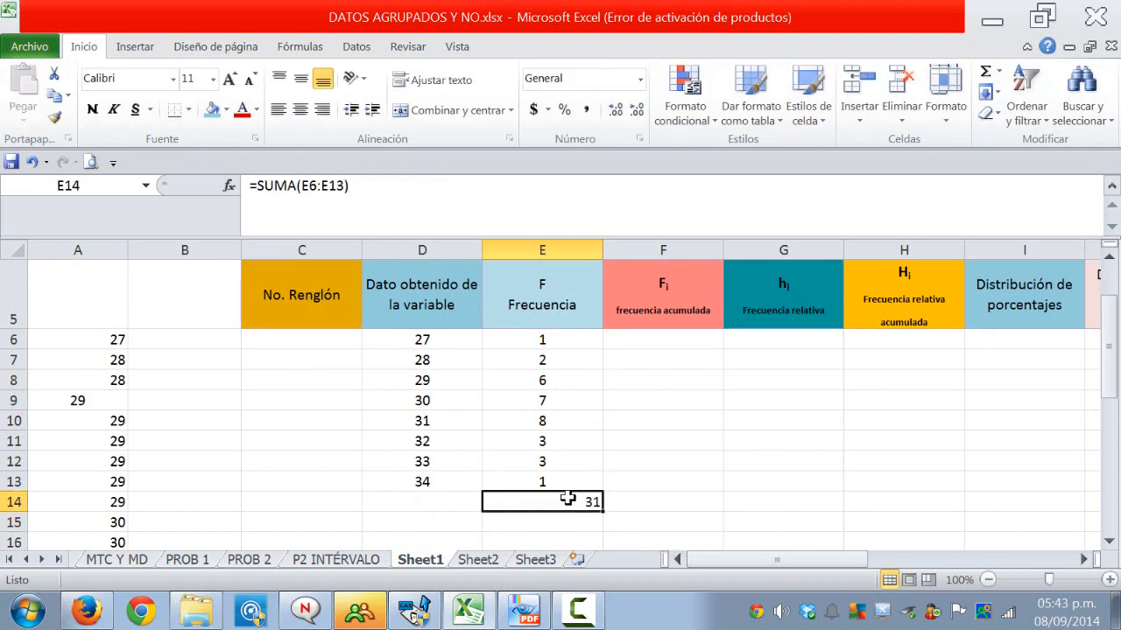
{"action": "left_click", "coordinate": [299, 110]}
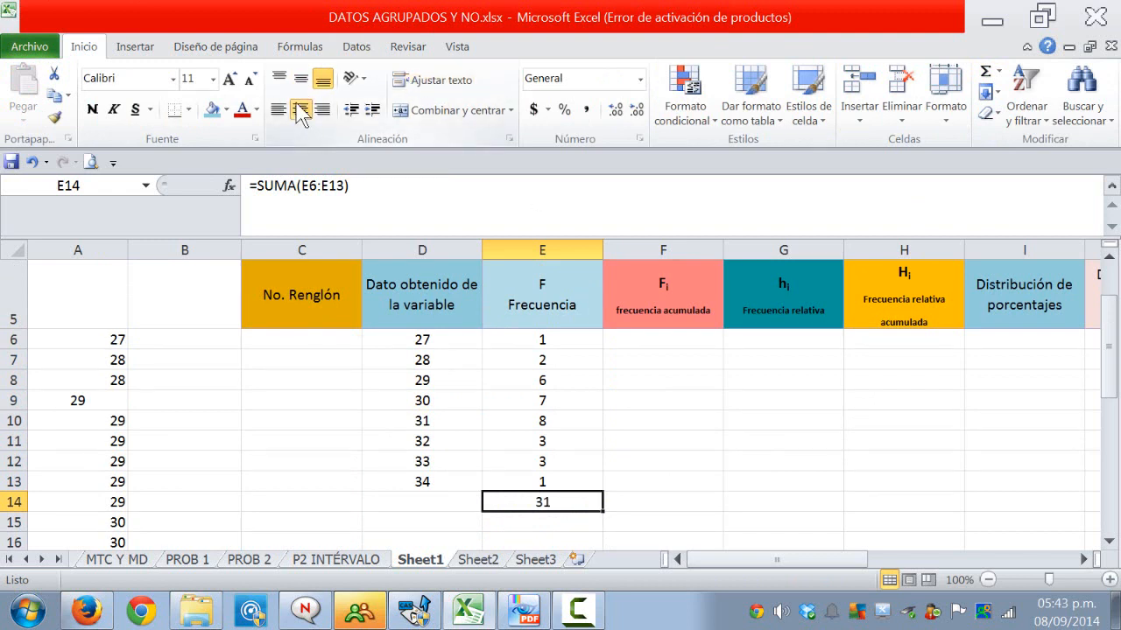
Step: Enter 1 and 3 in F6:F7 under frecuencia acumulada
{"action": "left_click", "coordinate": [640, 342]}
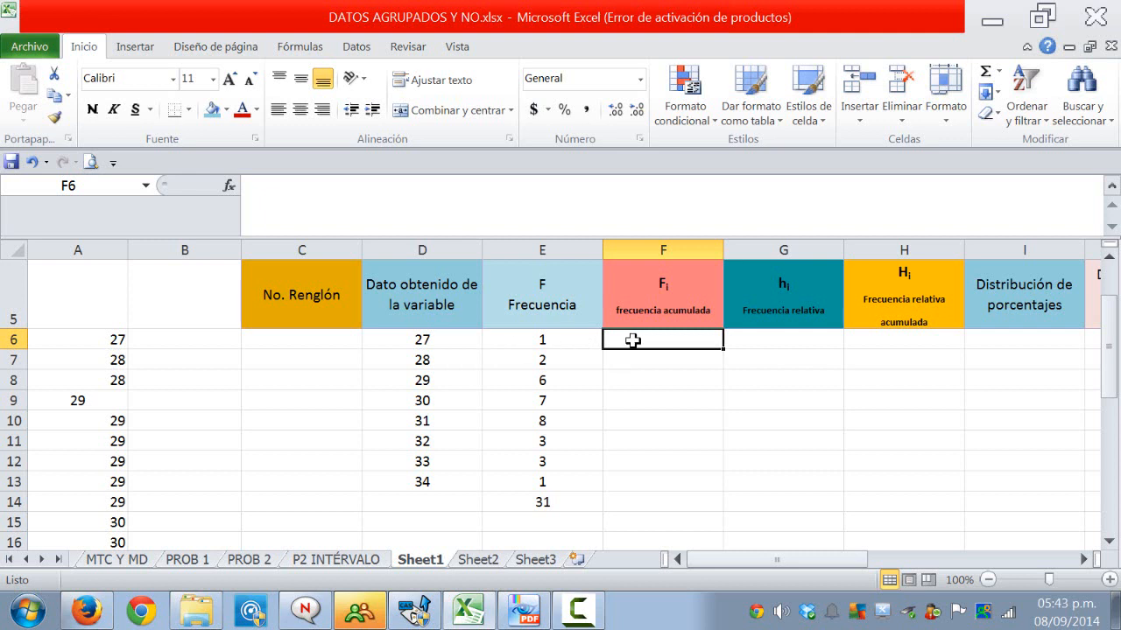
{"action": "type", "text": "1"}
{"action": "key", "text": "Return"}
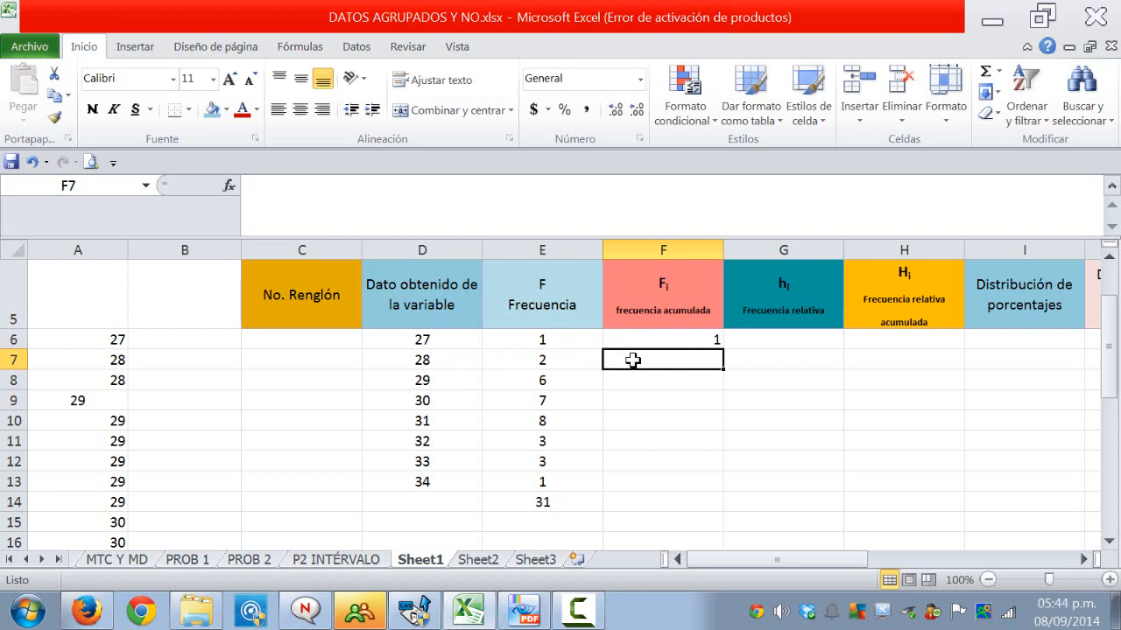
{"action": "type", "text": "3"}
{"action": "key", "text": "Return"}
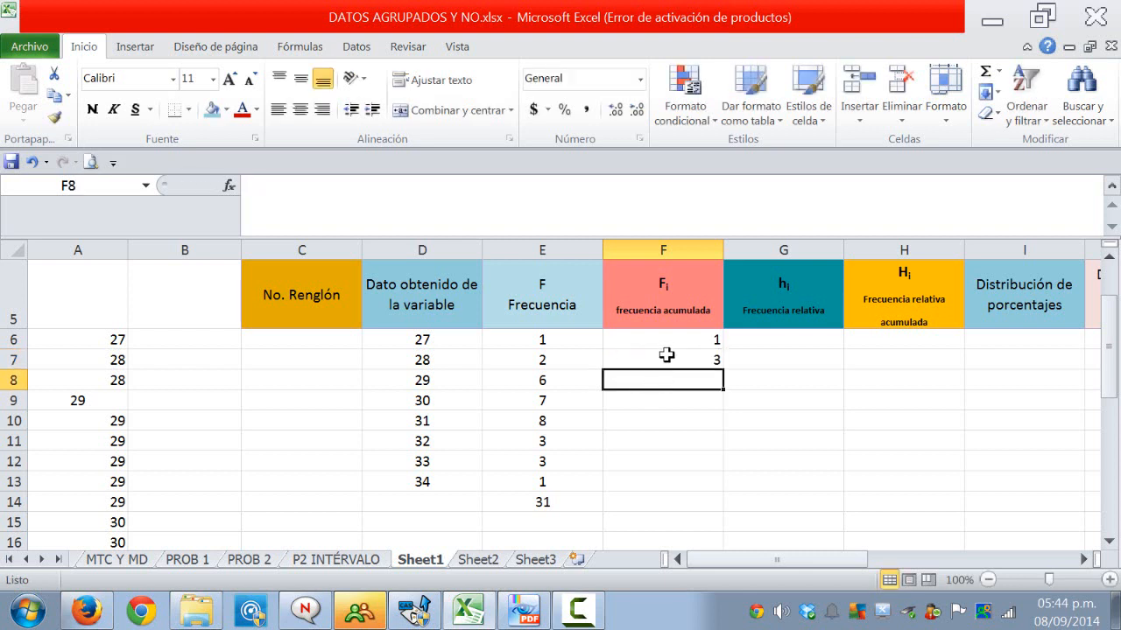
Step: Replace the typed value in F7 with the cumulative formula =E7+F6
{"action": "left_click", "coordinate": [667, 355]}
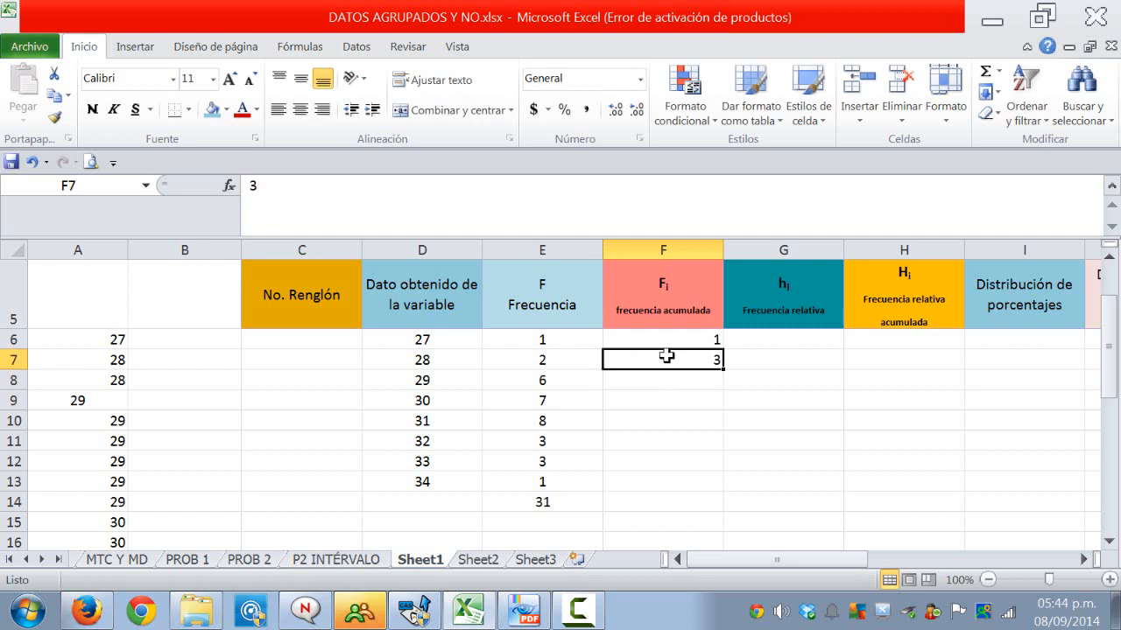
{"action": "key", "text": "Delete"}
{"action": "type", "text": "="}
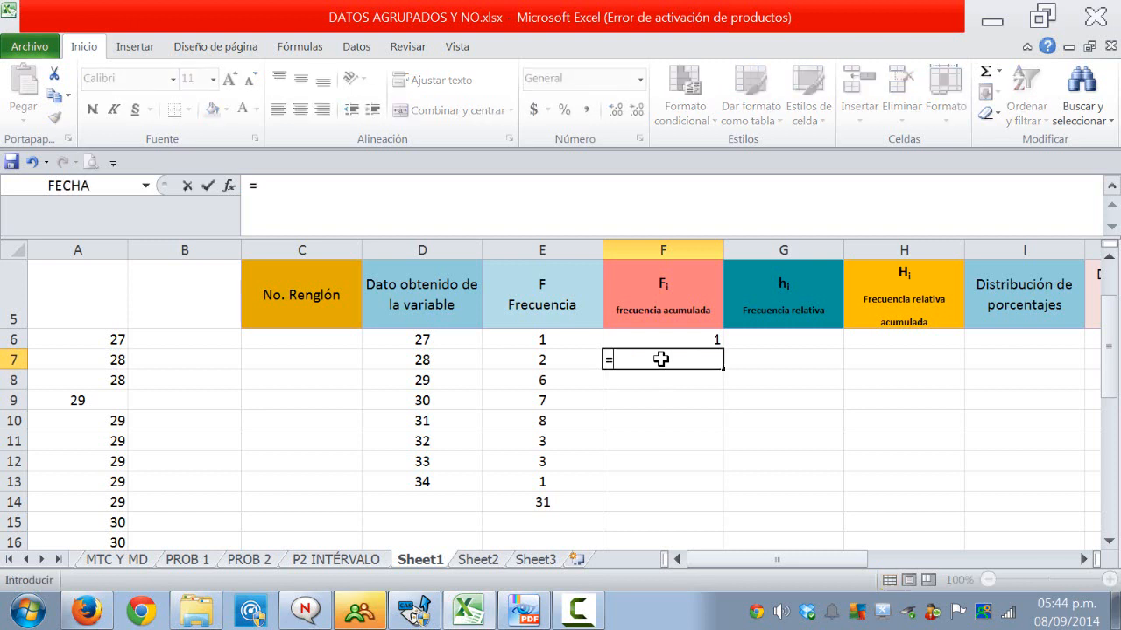
{"action": "left_click", "coordinate": [573, 365]}
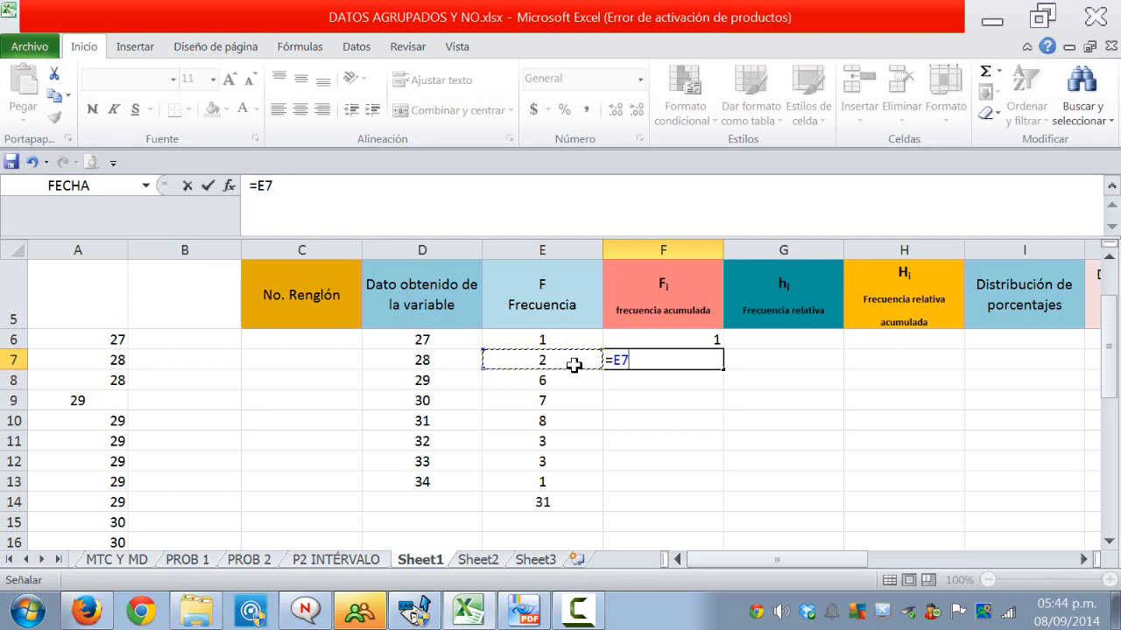
{"action": "type", "text": "*"}
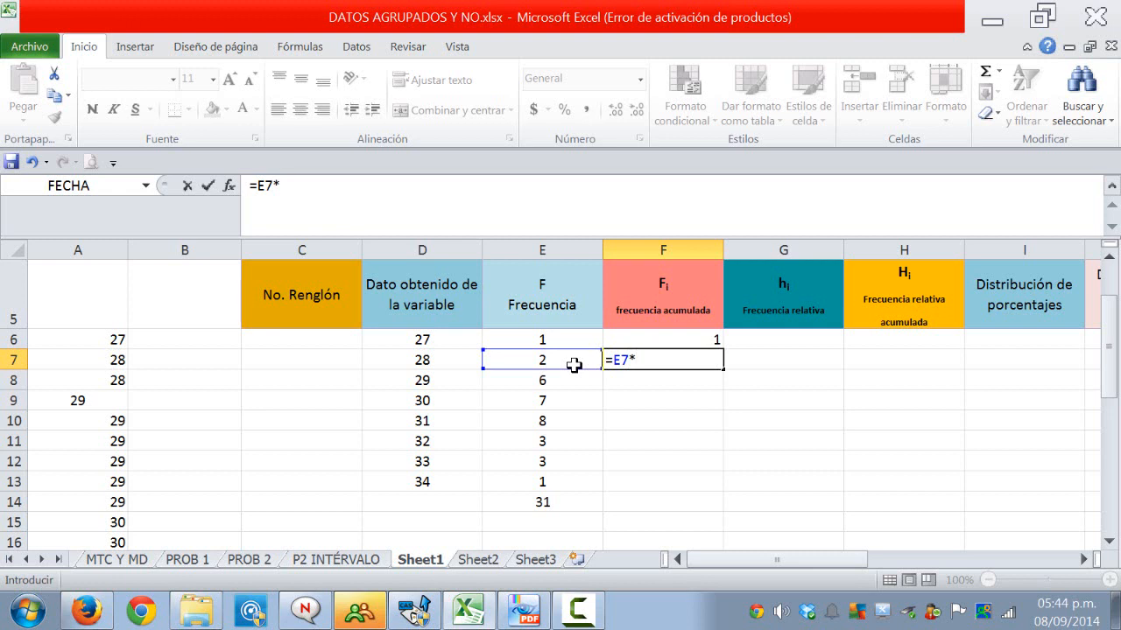
{"action": "key", "text": "BackSpace"}
{"action": "type", "text": "+"}
{"action": "left_click", "coordinate": [650, 339]}
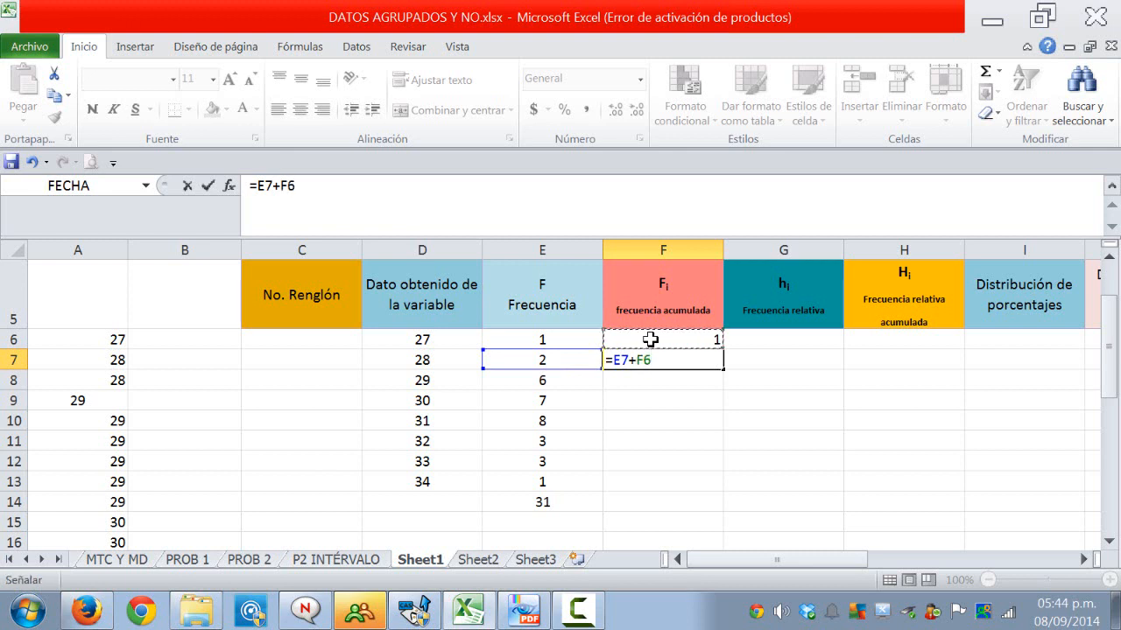
{"action": "key", "text": "Return"}
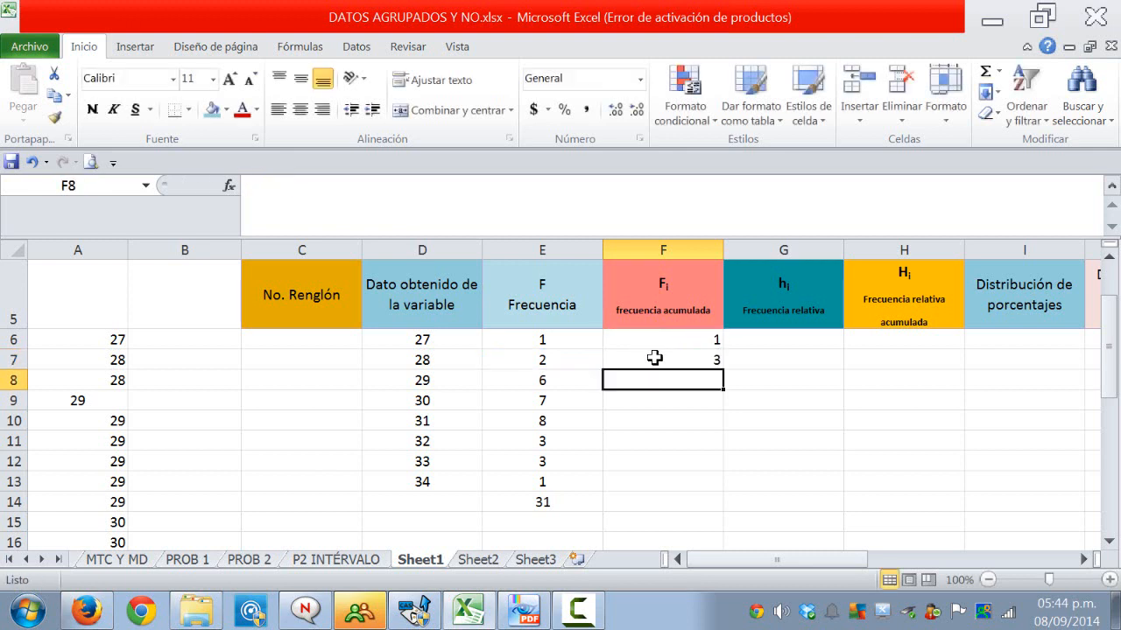
Step: Fill the cumulative frequency formula from F7 down to F13 and check the formula in the last row
{"action": "left_click", "coordinate": [654, 359]}
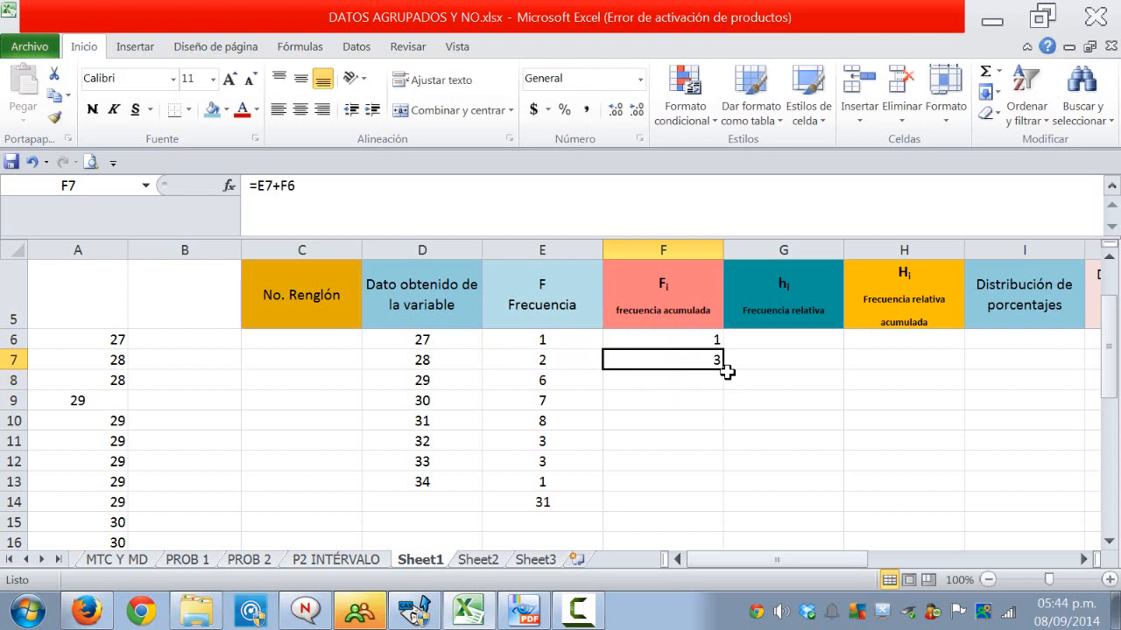
{"action": "left_click_drag", "start_coordinate": [725, 370], "coordinate": [725, 480]}
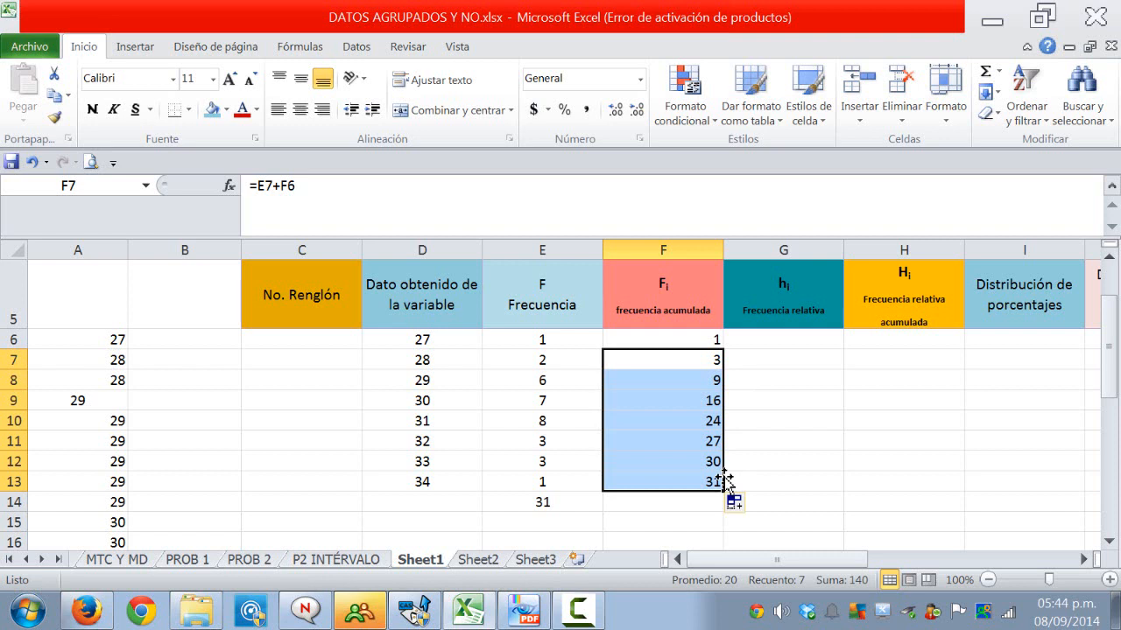
{"action": "left_click", "coordinate": [681, 503]}
{"action": "left_click", "coordinate": [703, 487]}
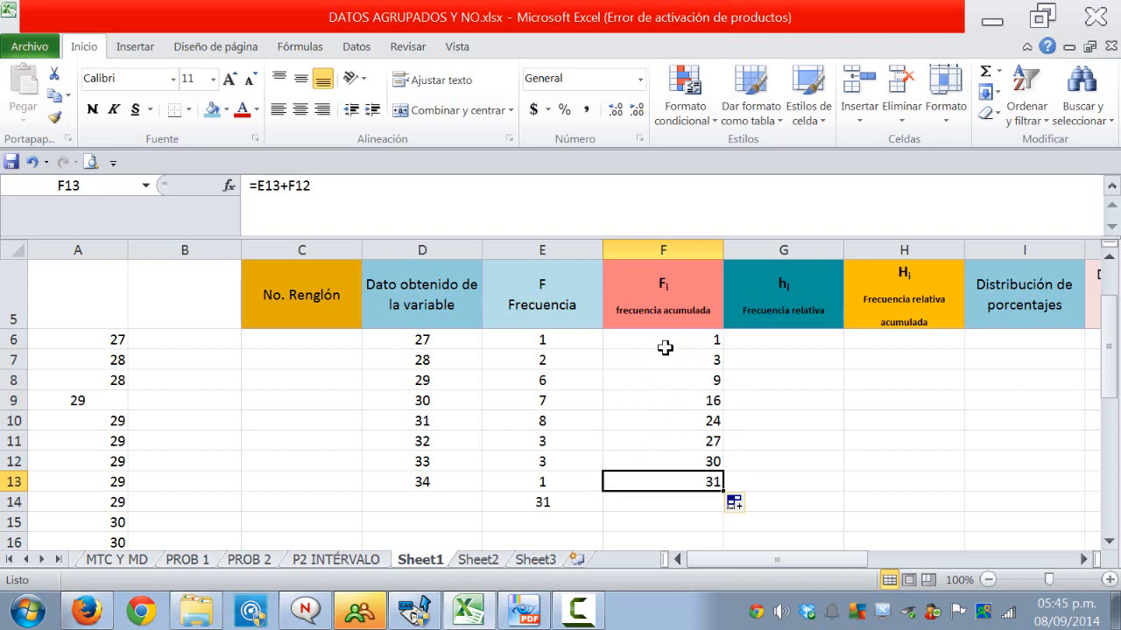
Step: Center the cumulative frequency values in F6:F13
{"action": "left_click_drag", "start_coordinate": [665, 343], "coordinate": [672, 480]}
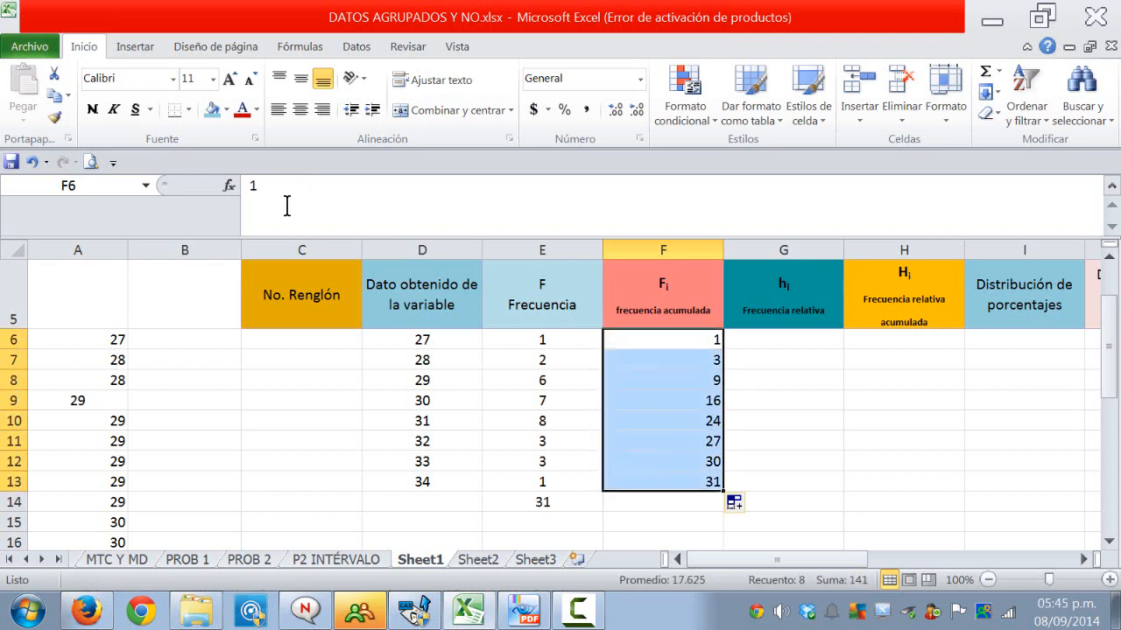
{"action": "left_click", "coordinate": [301, 110]}
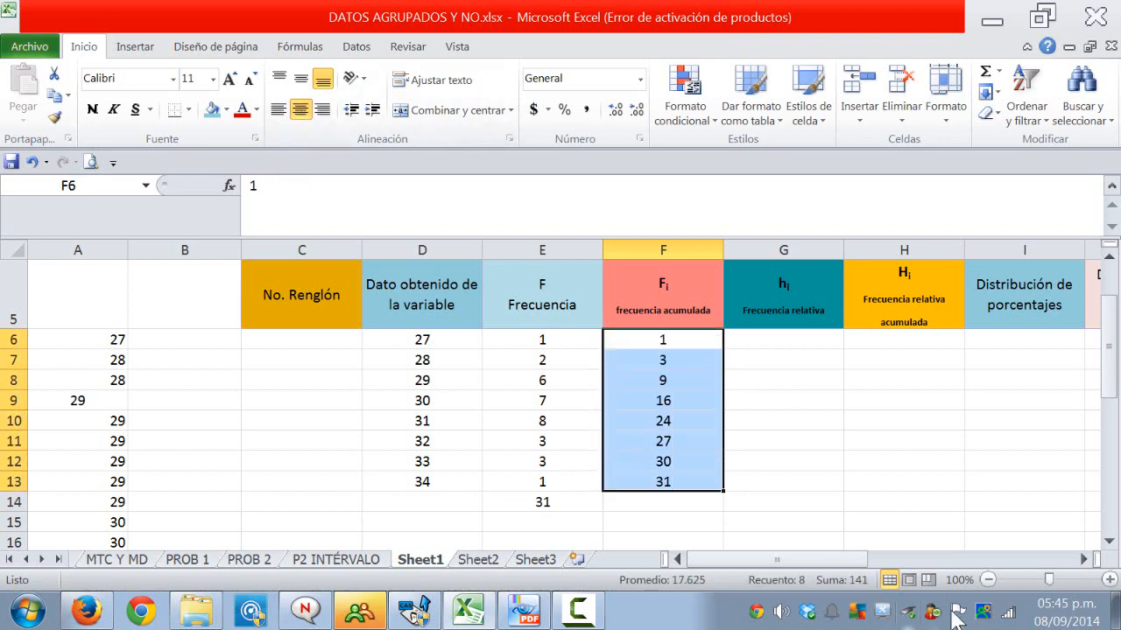
Step: Enter the relative frequency formula =E6/E14 in G6, dividing the first frequency by the total
{"action": "left_click", "coordinate": [1082, 560]}
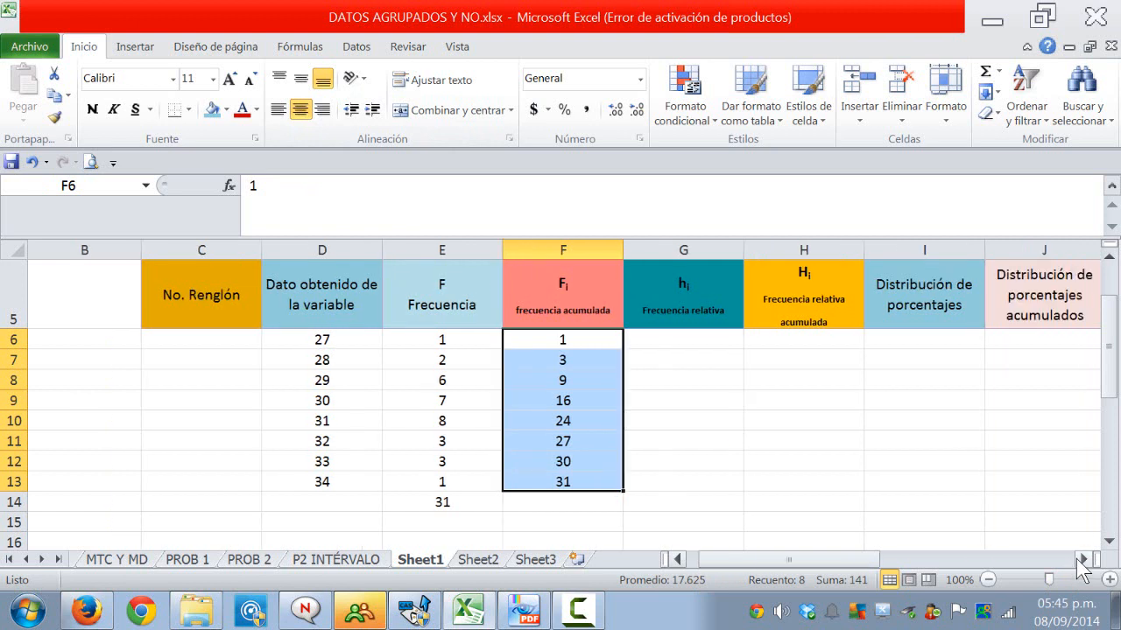
{"action": "left_click", "coordinate": [1082, 560]}
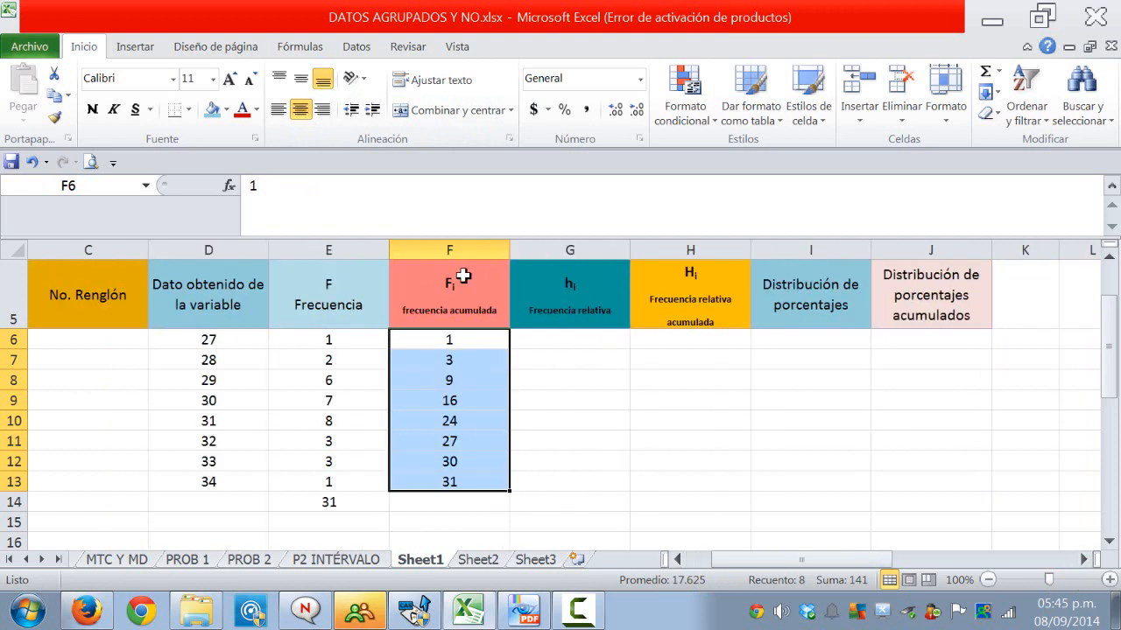
{"action": "left_click", "coordinate": [563, 342]}
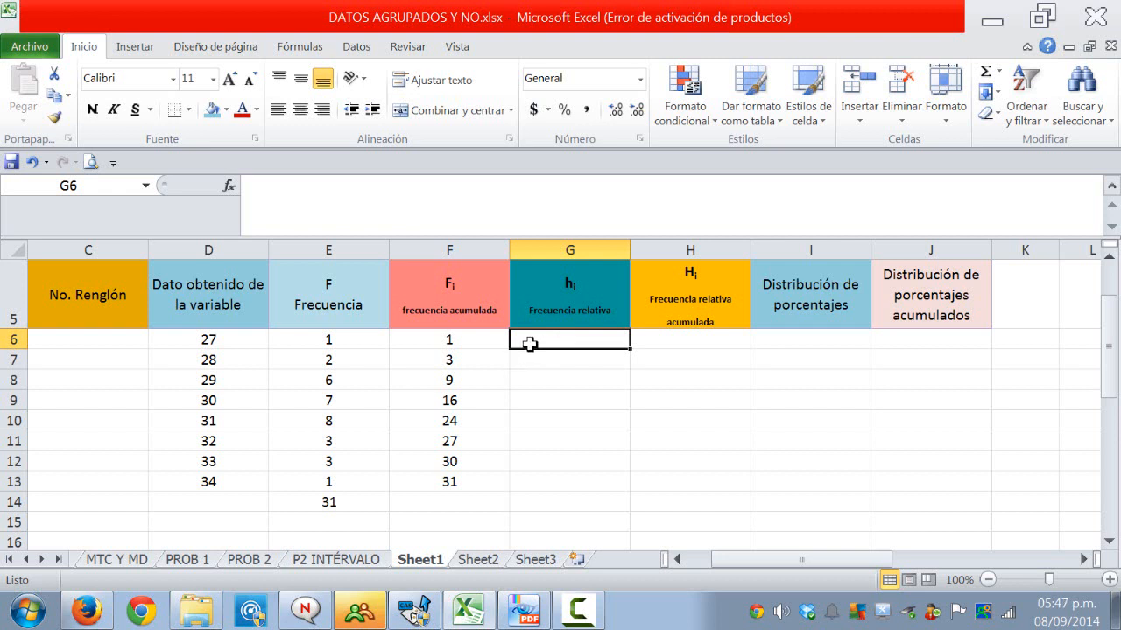
{"action": "type", "text": "="}
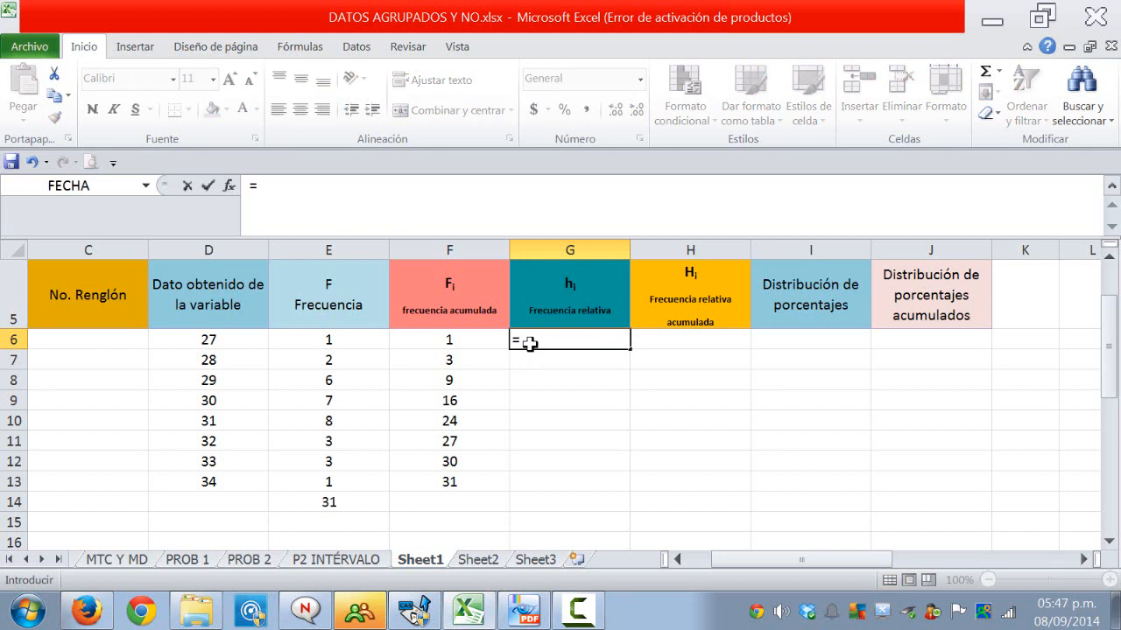
{"action": "left_click", "coordinate": [353, 342]}
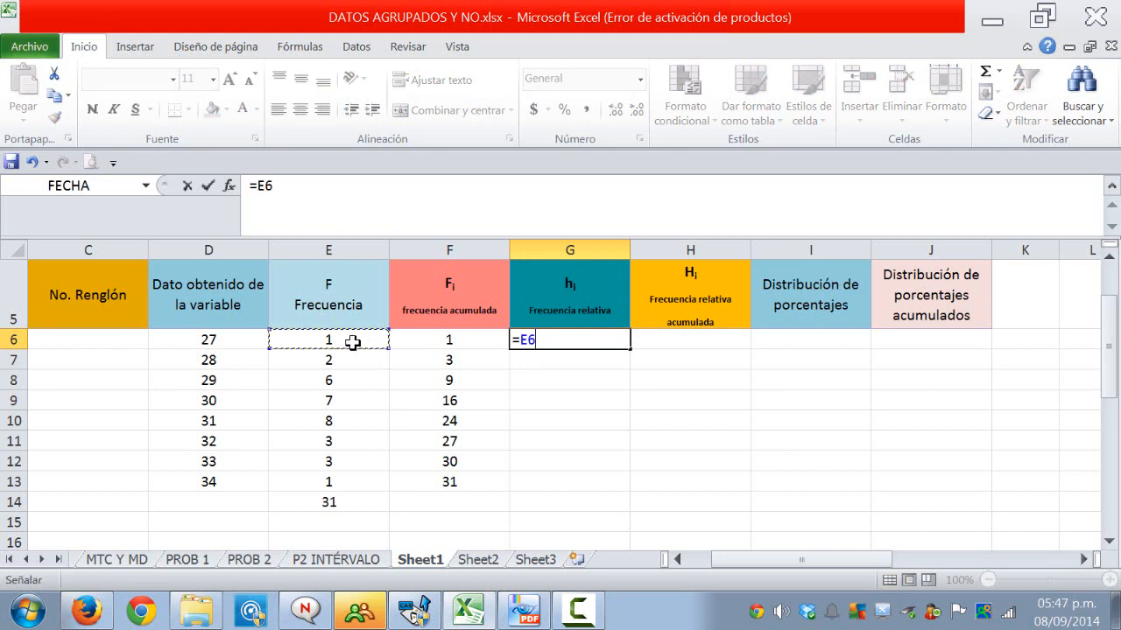
{"action": "type", "text": "/"}
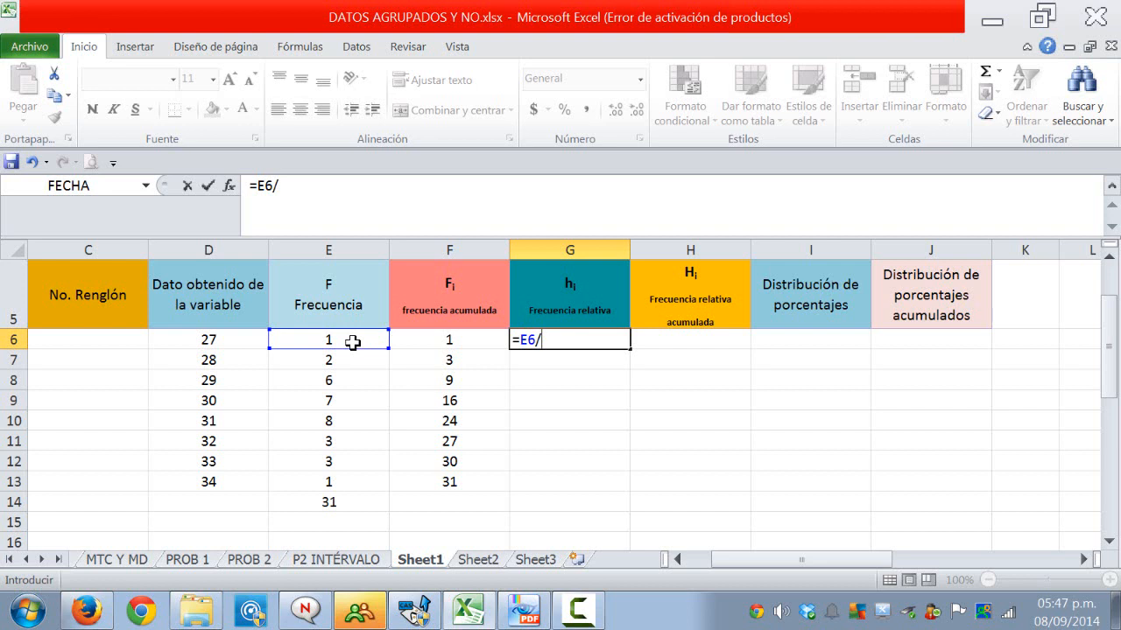
{"action": "left_click", "coordinate": [331, 506]}
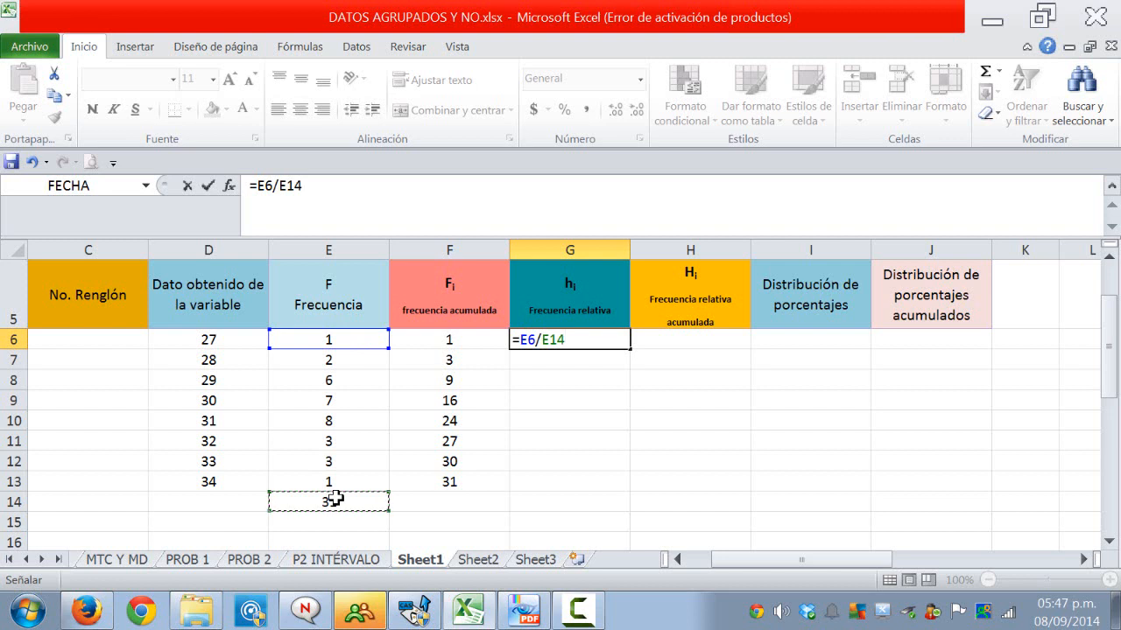
{"action": "key", "text": "Return"}
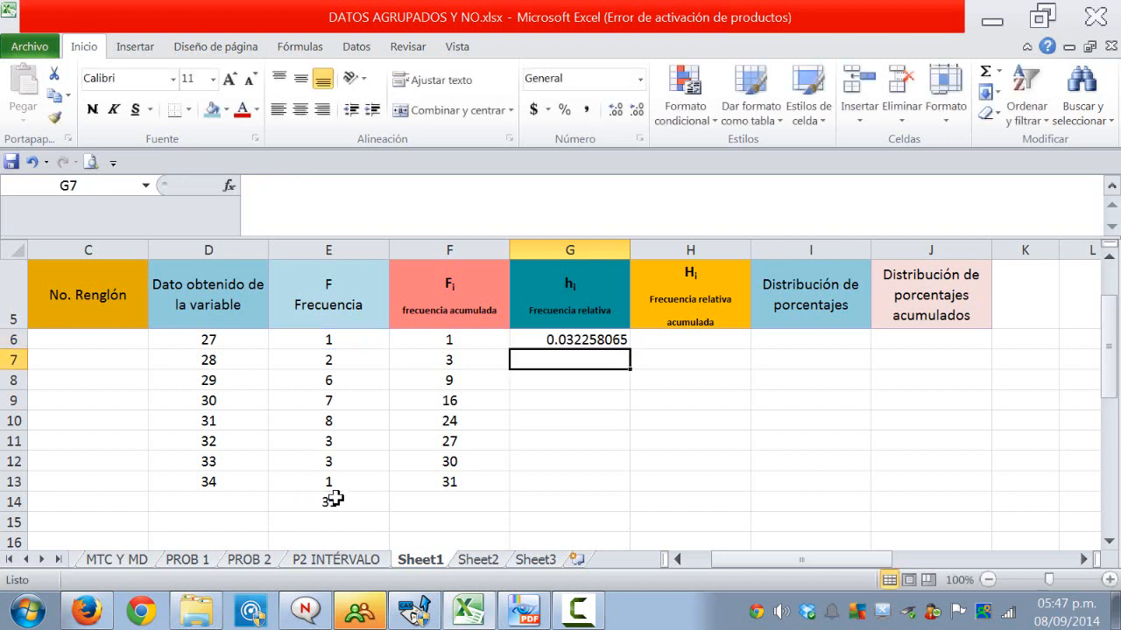
Step: Make the total an absolute reference in G6, giving =E6/$E$14, and fill the formula down to G13
{"action": "left_click", "coordinate": [543, 341]}
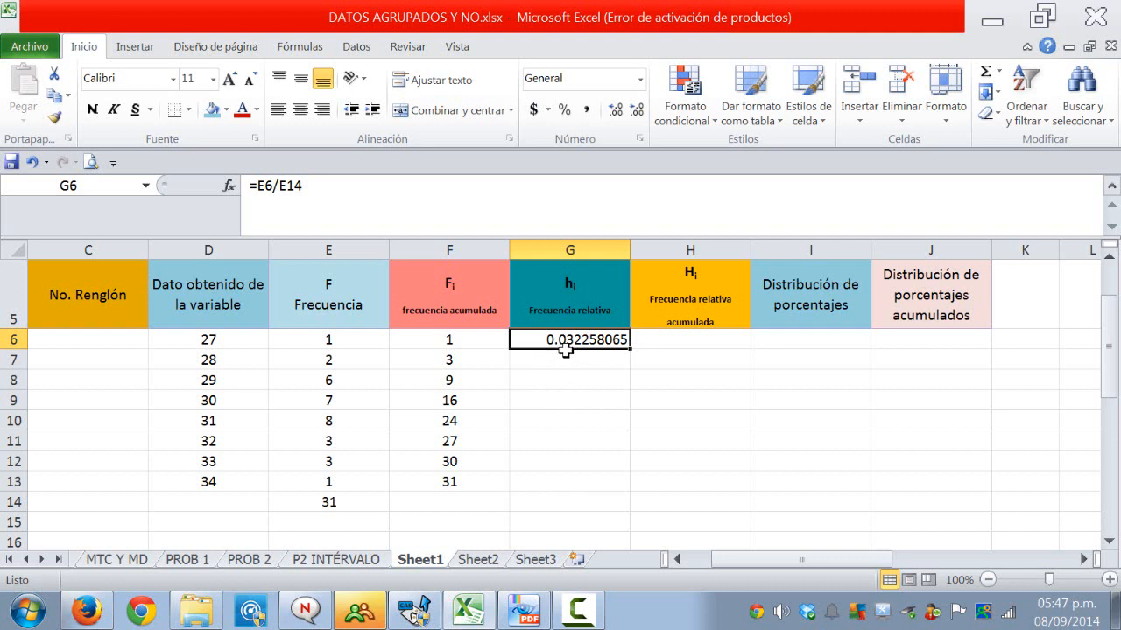
{"action": "left_click", "coordinate": [277, 187]}
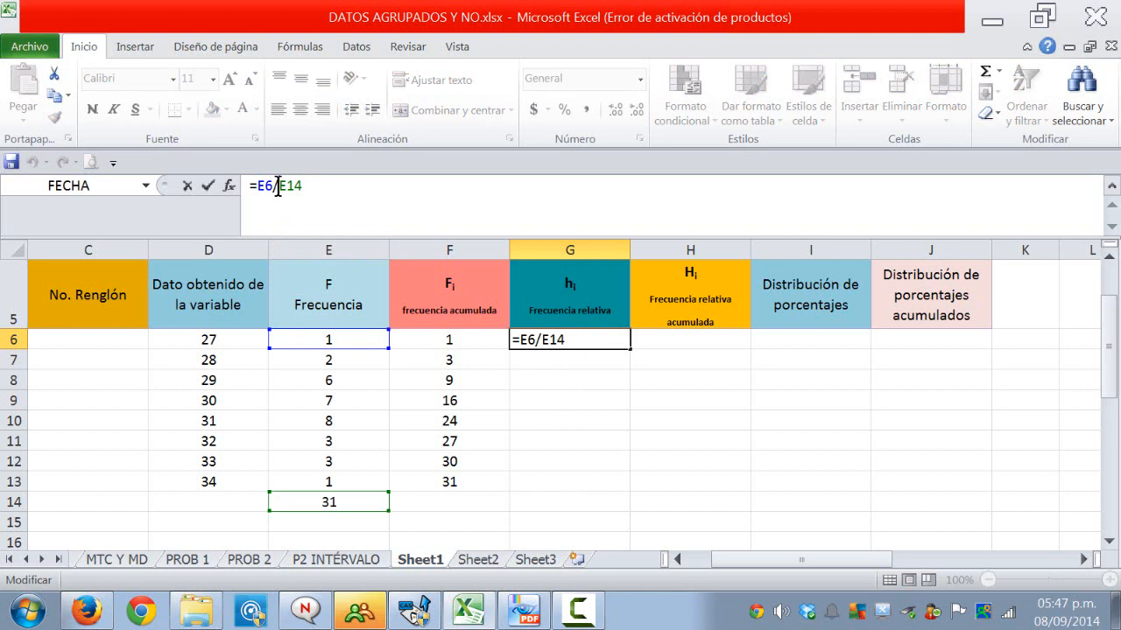
{"action": "type", "text": "$E"}
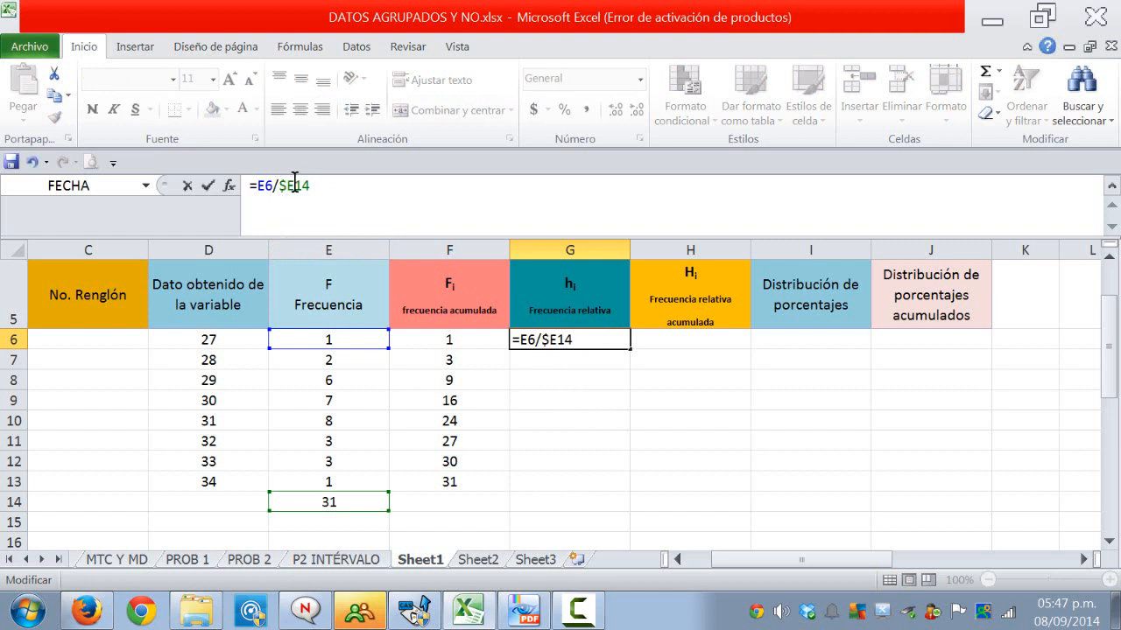
{"action": "type", "text": "$"}
{"action": "left_click", "coordinate": [582, 339]}
{"action": "key", "text": "Return"}
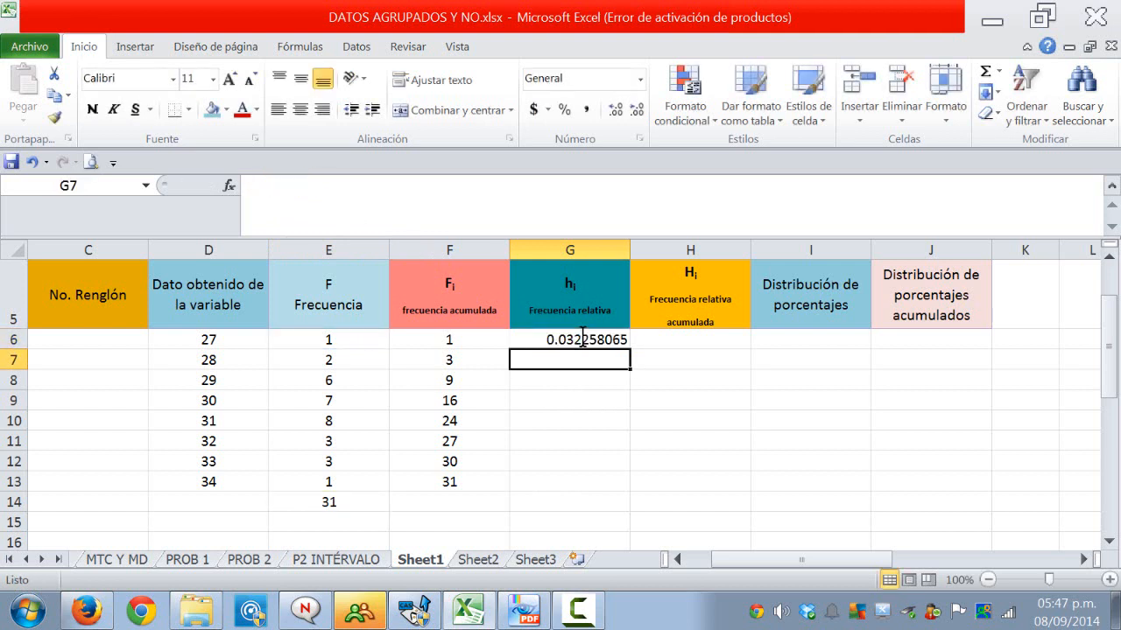
{"action": "left_click", "coordinate": [583, 339]}
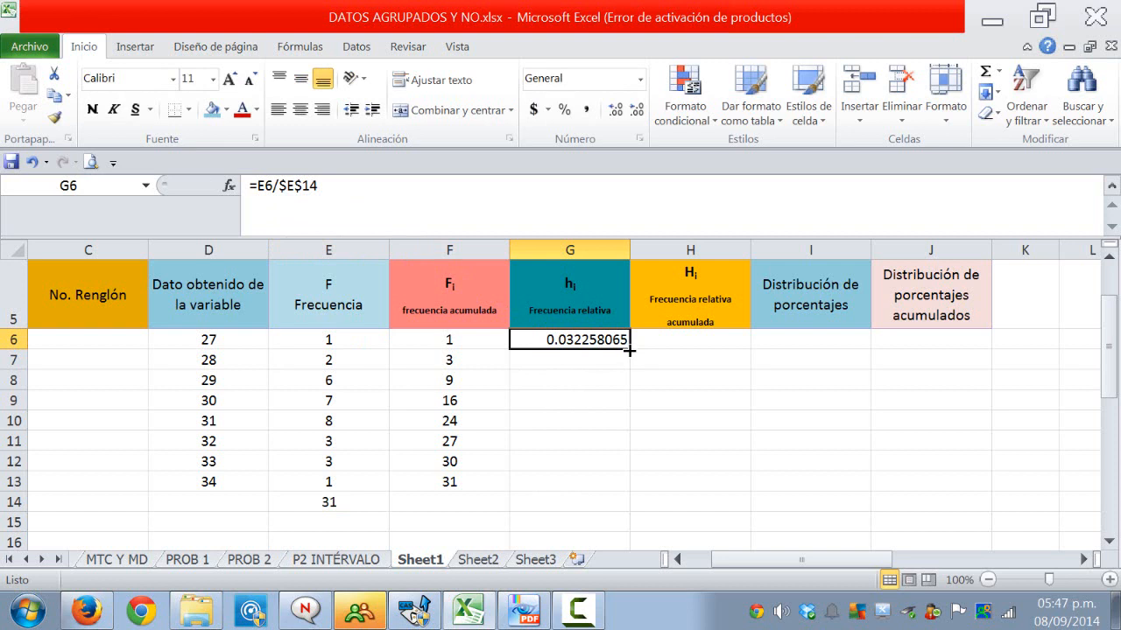
{"action": "left_click_drag", "start_coordinate": [629, 348], "coordinate": [613, 484]}
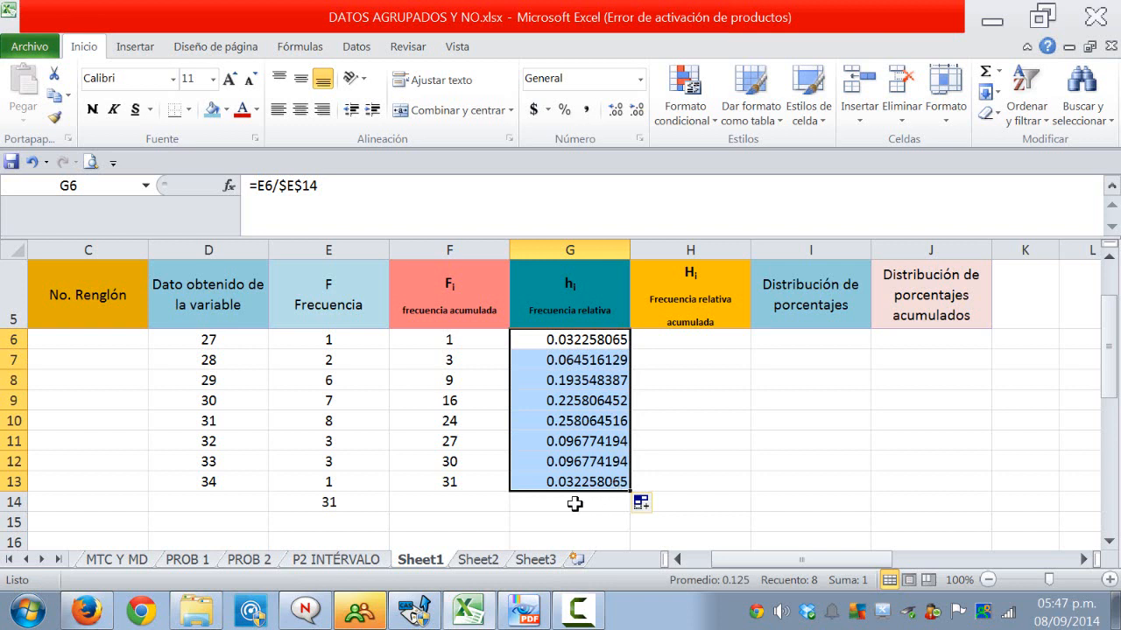
Step: Total the relative frequencies in G14 with =SUMA(G6:G13)
{"action": "left_click", "coordinate": [575, 502]}
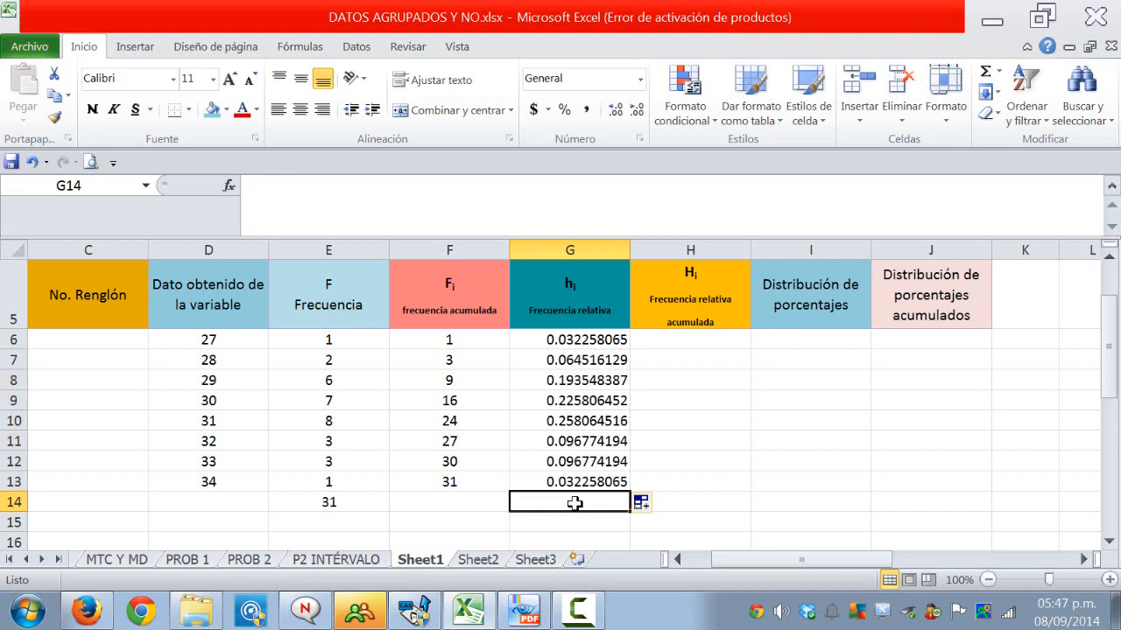
{"action": "left_click", "coordinate": [985, 72]}
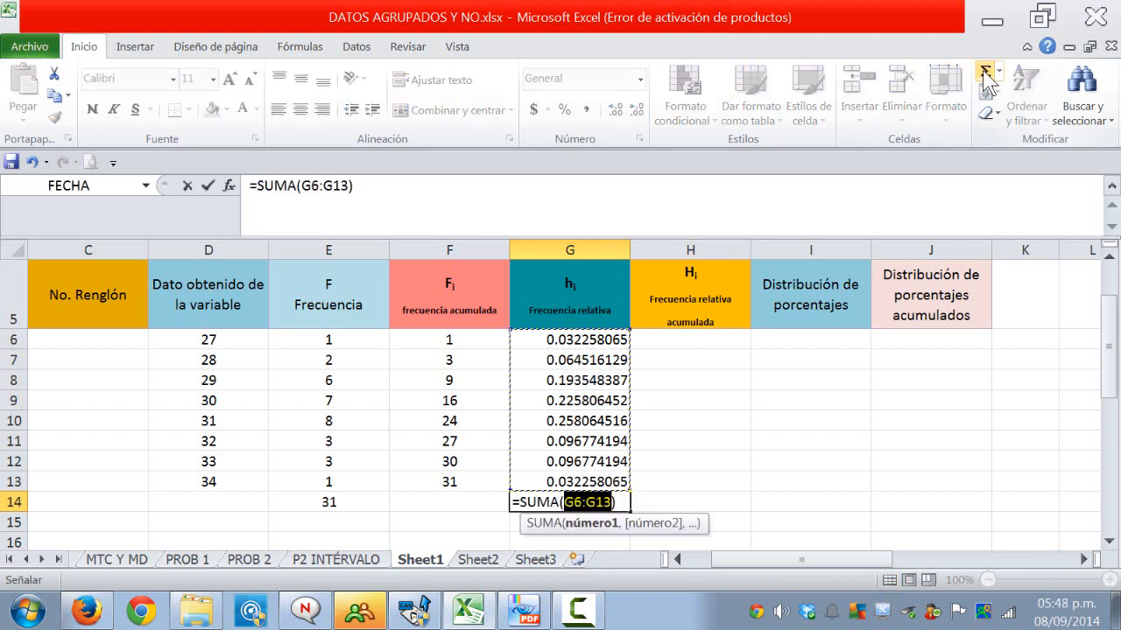
{"action": "key", "text": "Return"}
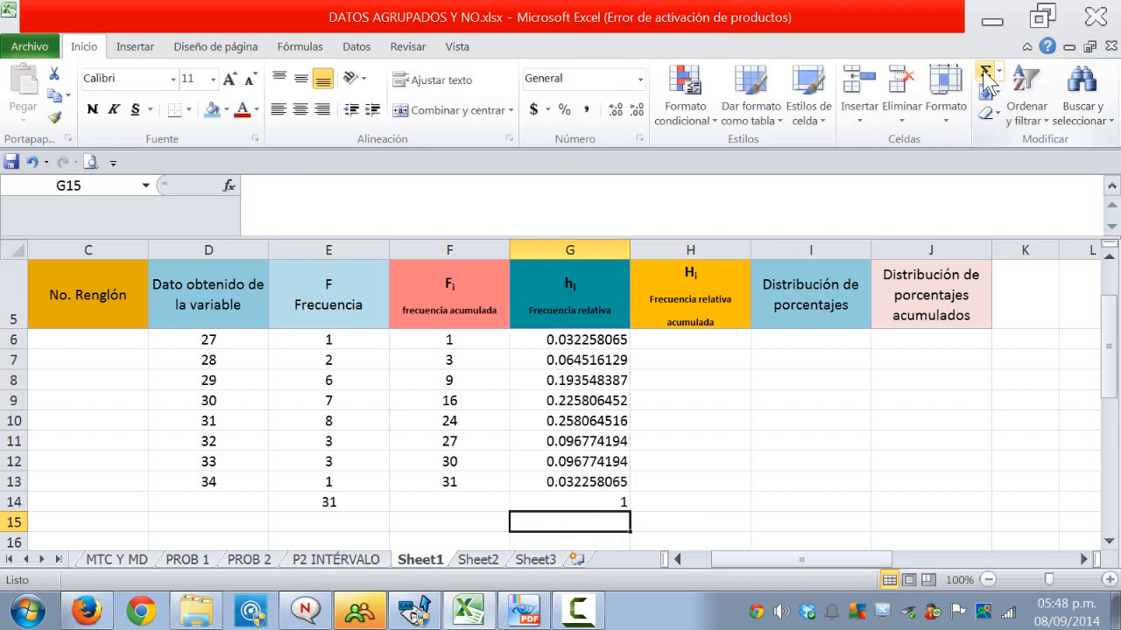
Step: Center the relative frequency total in G14 and color its text red
{"action": "left_click", "coordinate": [580, 504]}
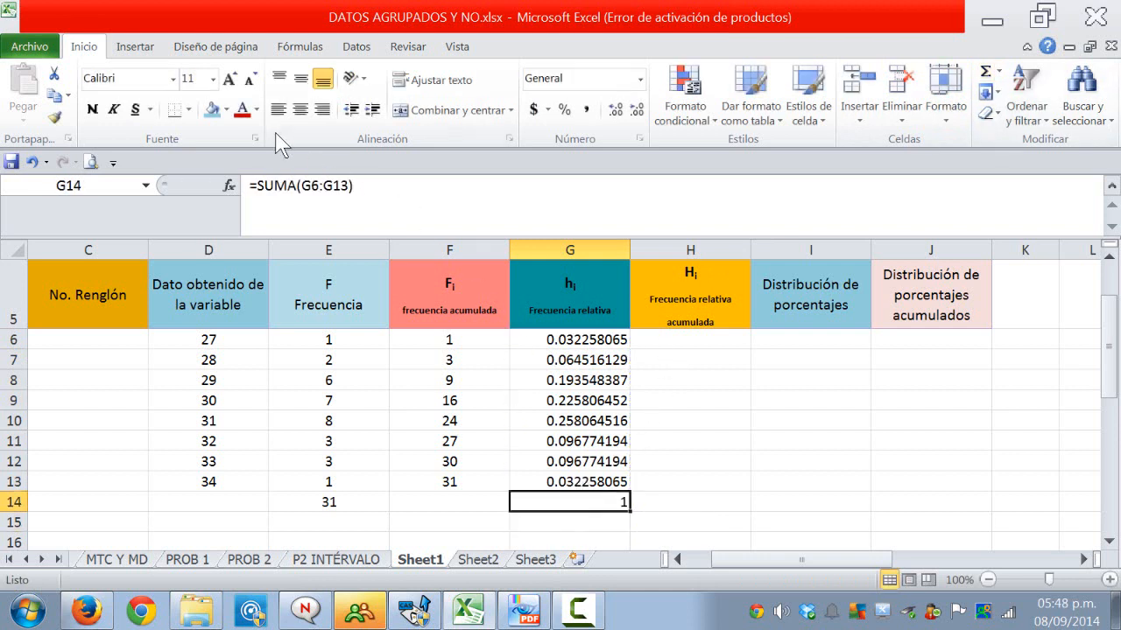
{"action": "left_click", "coordinate": [297, 112]}
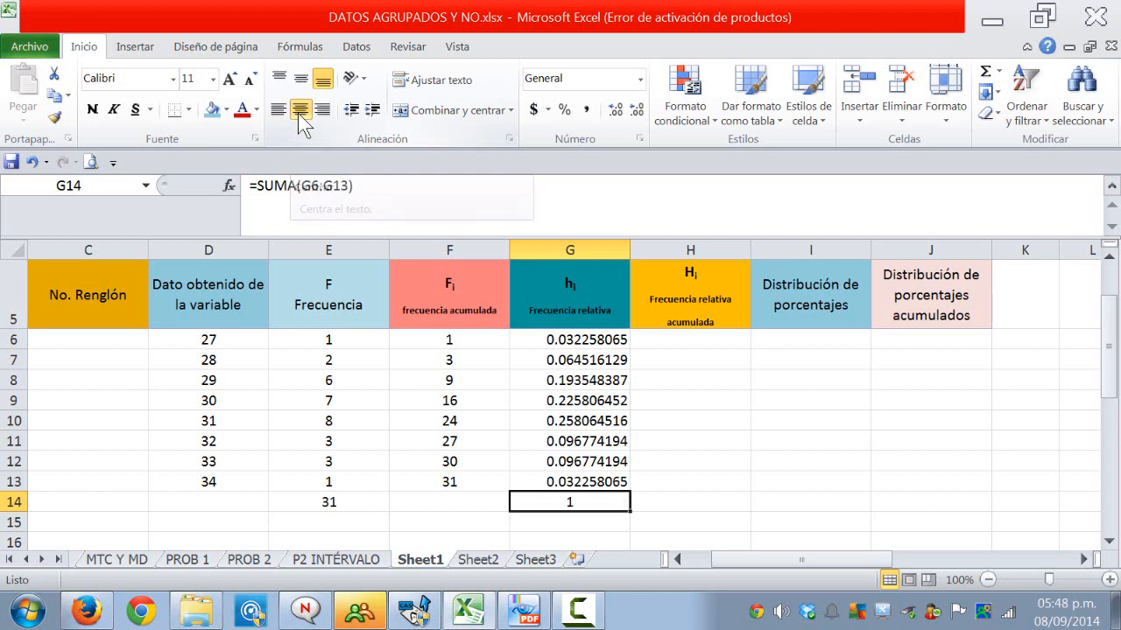
{"action": "left_click", "coordinate": [243, 114]}
{"action": "left_click", "coordinate": [660, 500]}
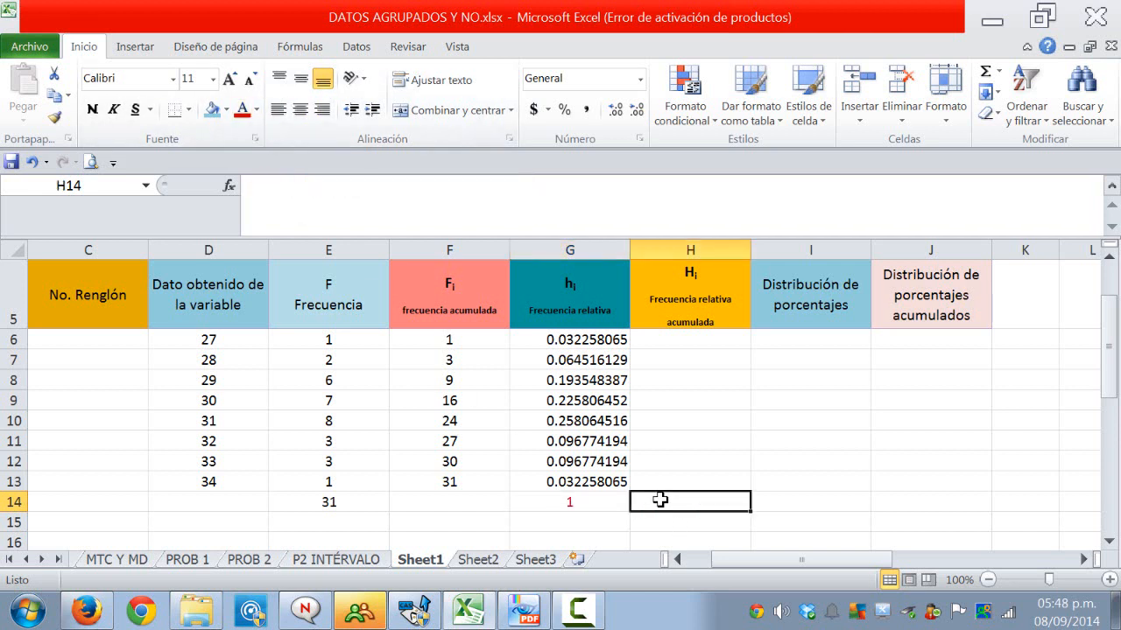
Step: Enter the cumulative relative frequency formula =F6/$E$14 in H6, with an absolute reference to the total
{"action": "left_click", "coordinate": [660, 342]}
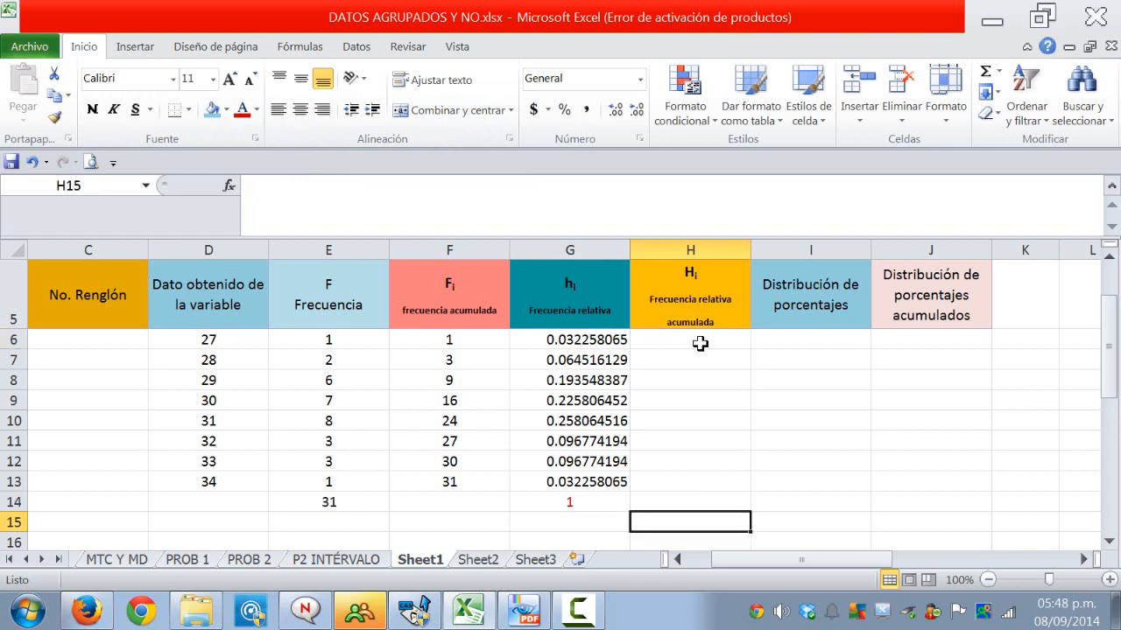
{"action": "left_click", "coordinate": [700, 344]}
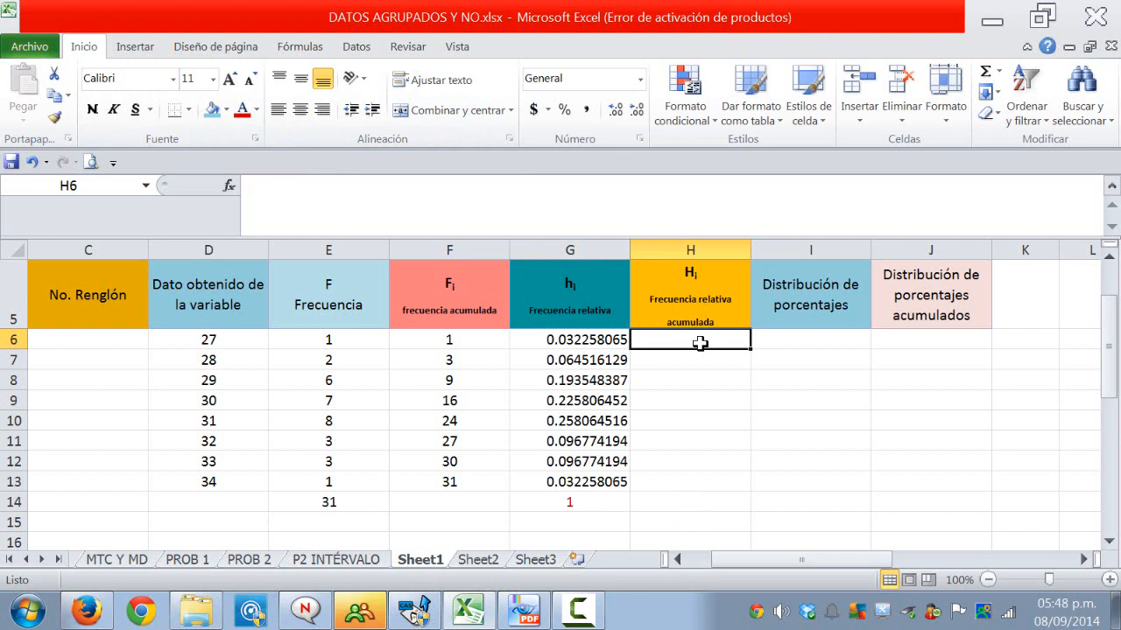
{"action": "type", "text": "="}
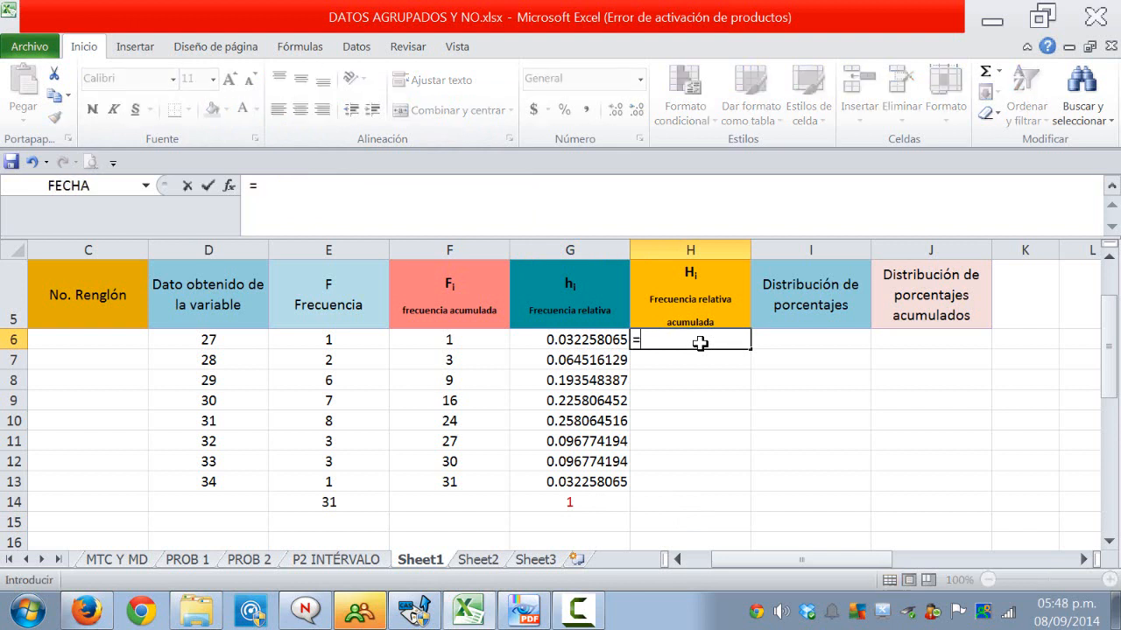
{"action": "left_click", "coordinate": [470, 342]}
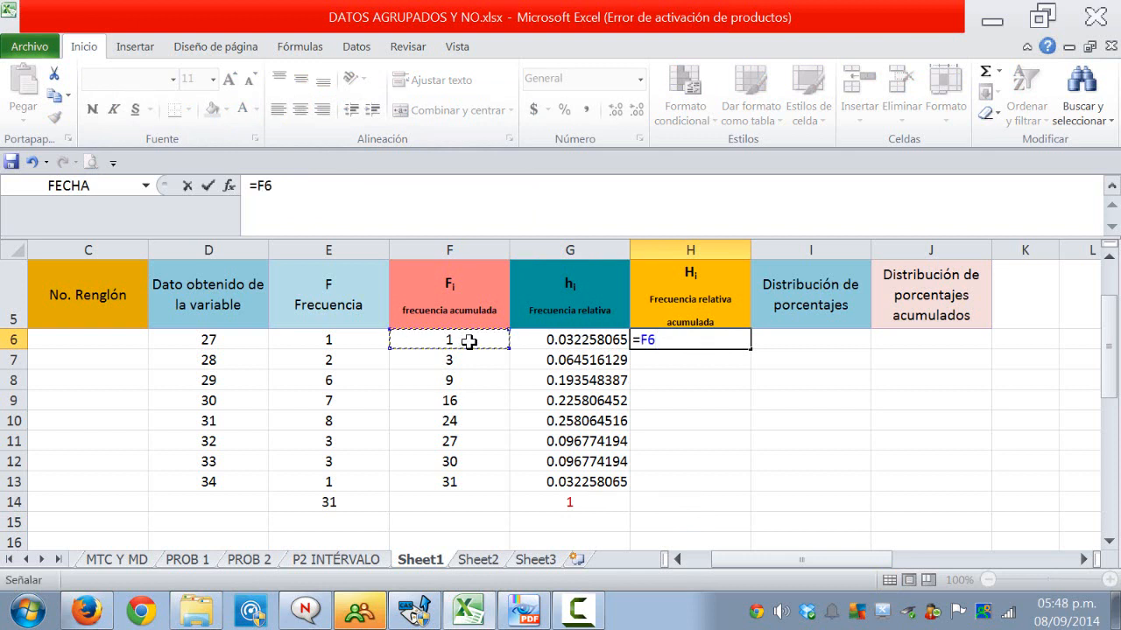
{"action": "type", "text": "/"}
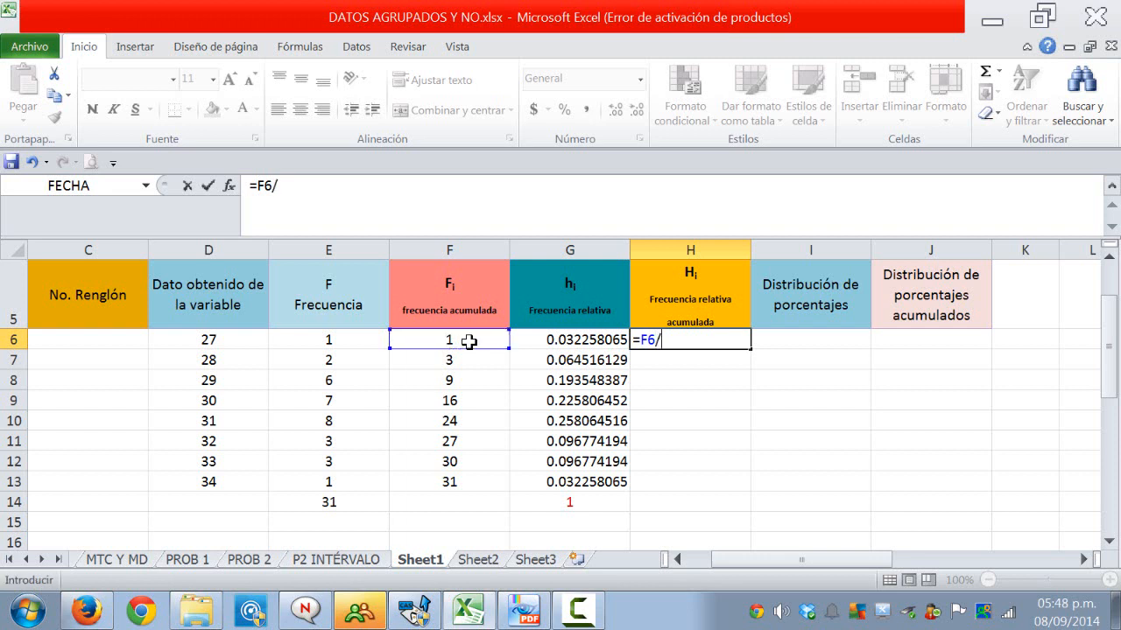
{"action": "left_click", "coordinate": [342, 504]}
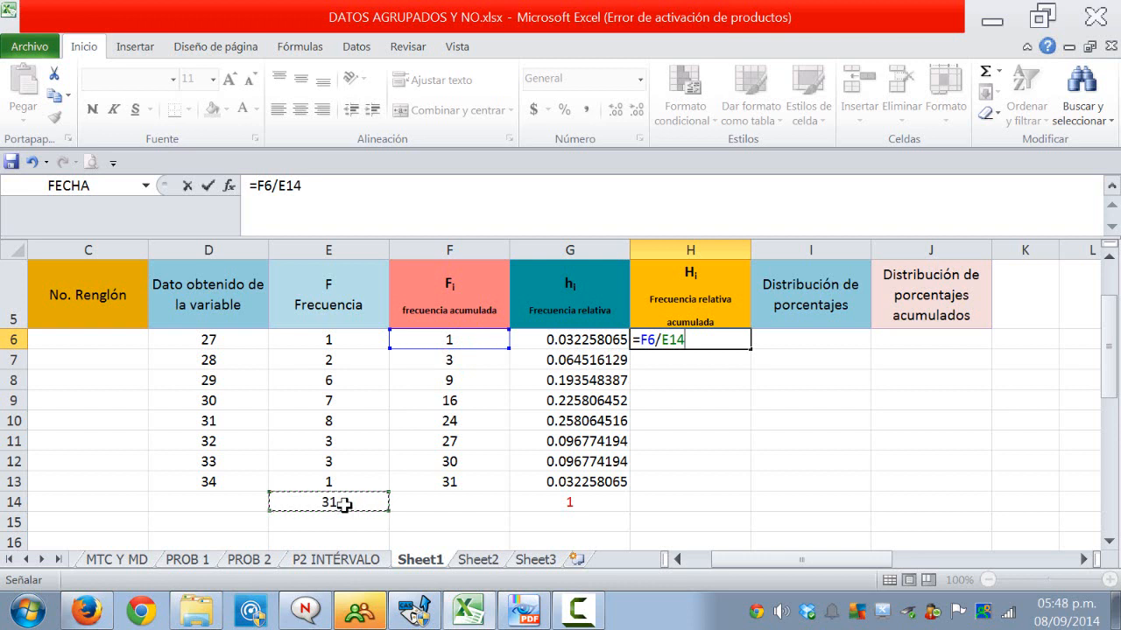
{"action": "left_click", "coordinate": [281, 186]}
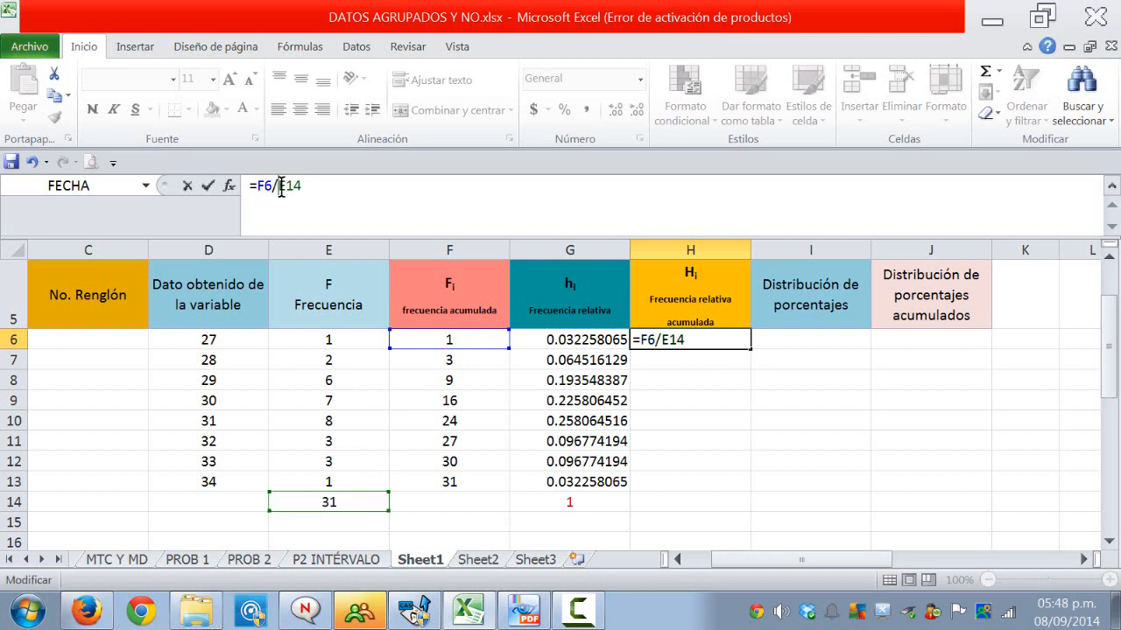
{"action": "type", "text": "$"}
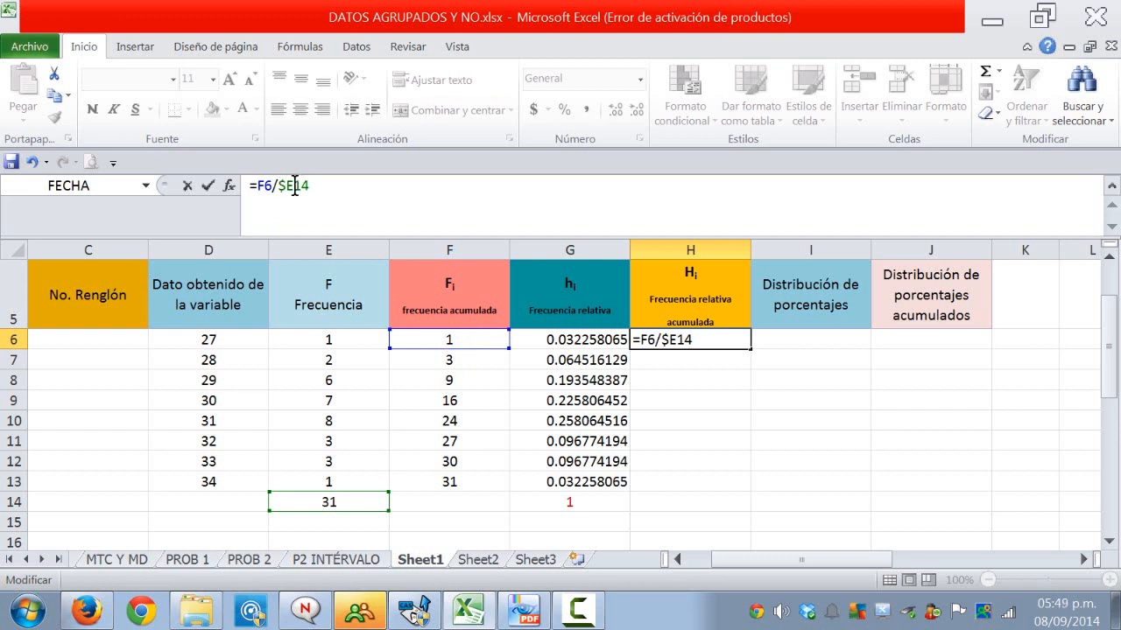
{"action": "left_click", "coordinate": [295, 186]}
{"action": "type", "text": "$"}
{"action": "left_click", "coordinate": [703, 342]}
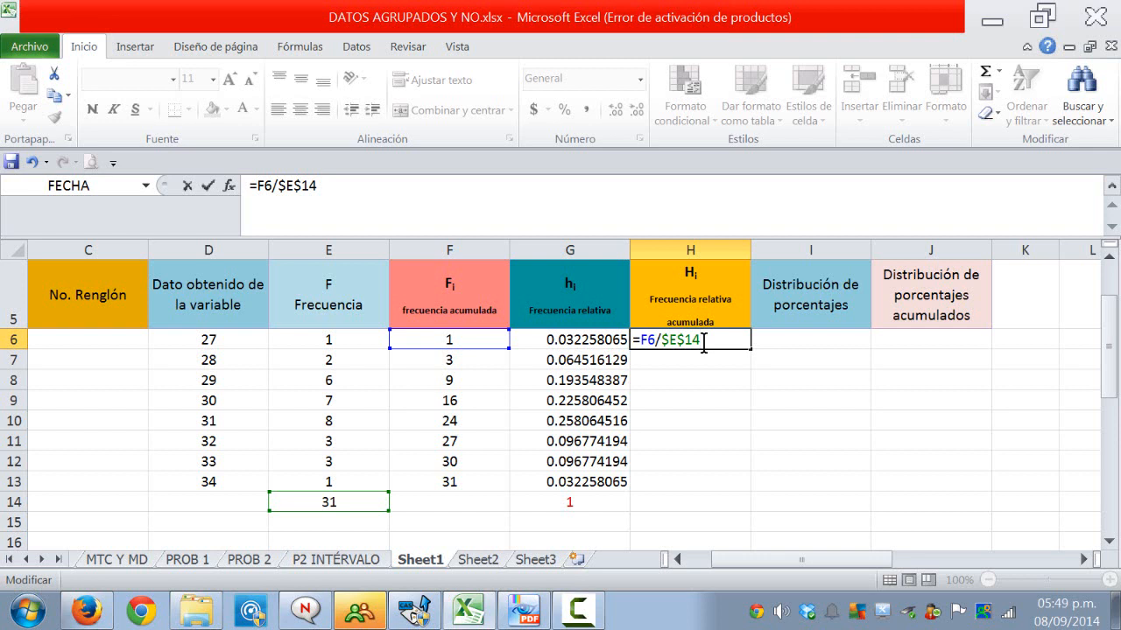
{"action": "key", "text": "Return"}
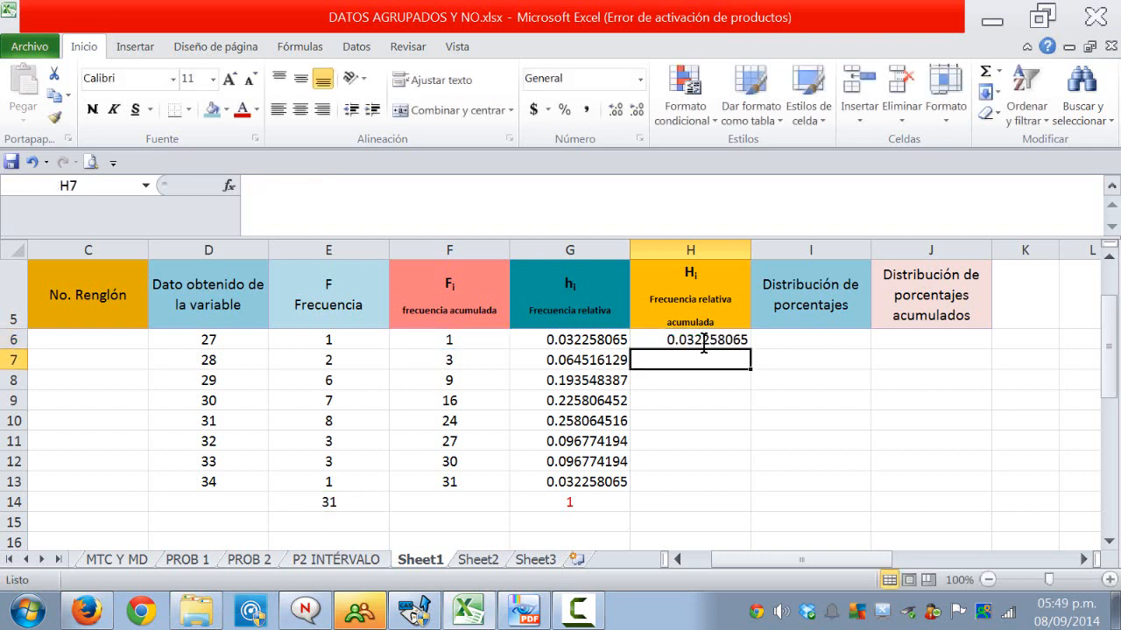
Step: Fill the cumulative relative frequency formula from H6 down to H13
{"action": "left_click", "coordinate": [703, 344]}
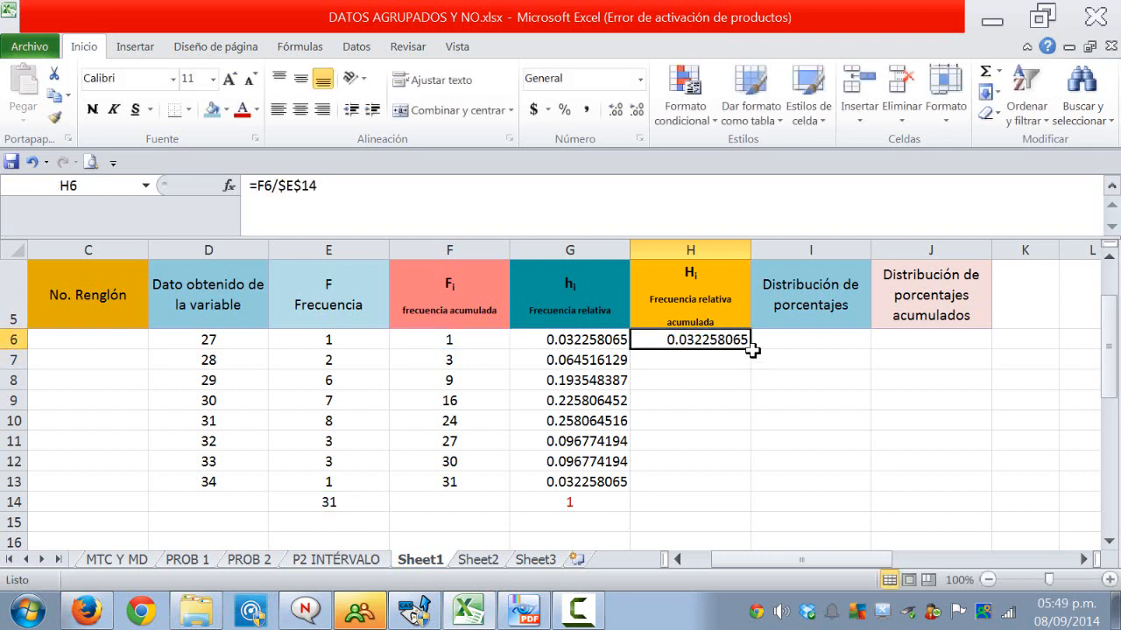
{"action": "left_click_drag", "start_coordinate": [751, 349], "coordinate": [758, 484]}
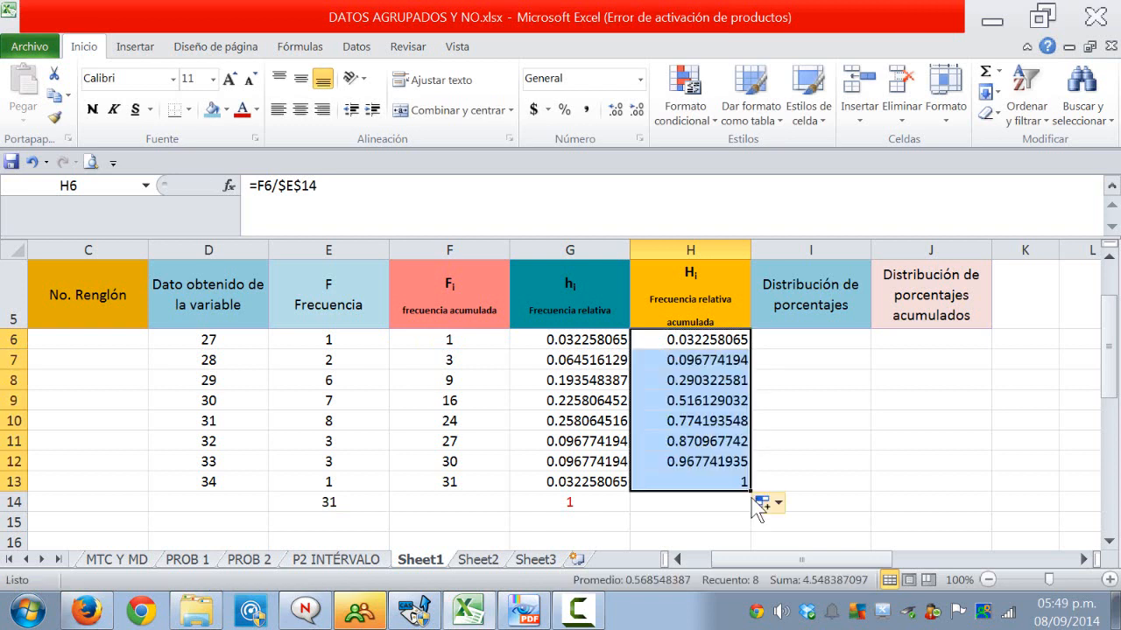
{"action": "left_click", "coordinate": [696, 509]}
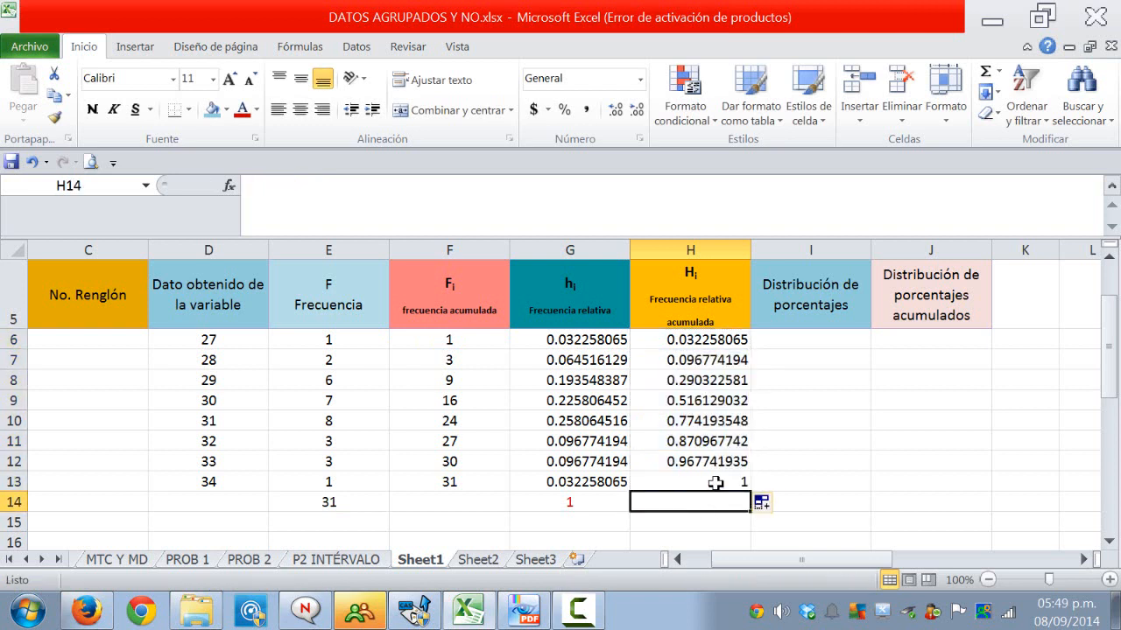
Step: Color the last cumulative relative frequency in H13 red and compare it with the cumulative frequency in F13
{"action": "left_click", "coordinate": [715, 483]}
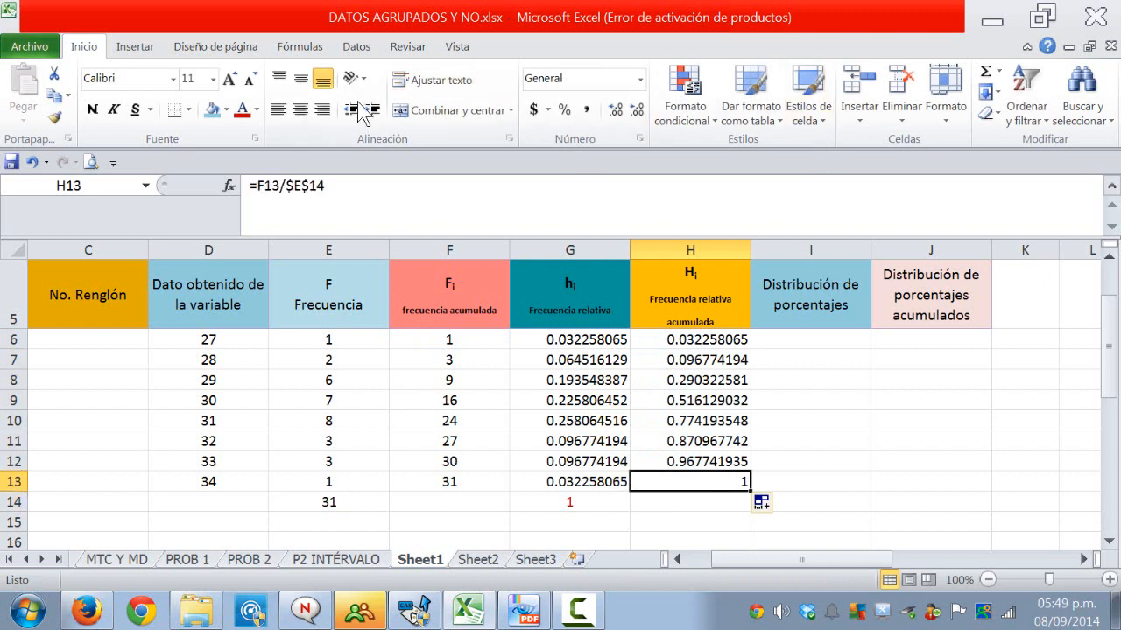
{"action": "left_click", "coordinate": [245, 114]}
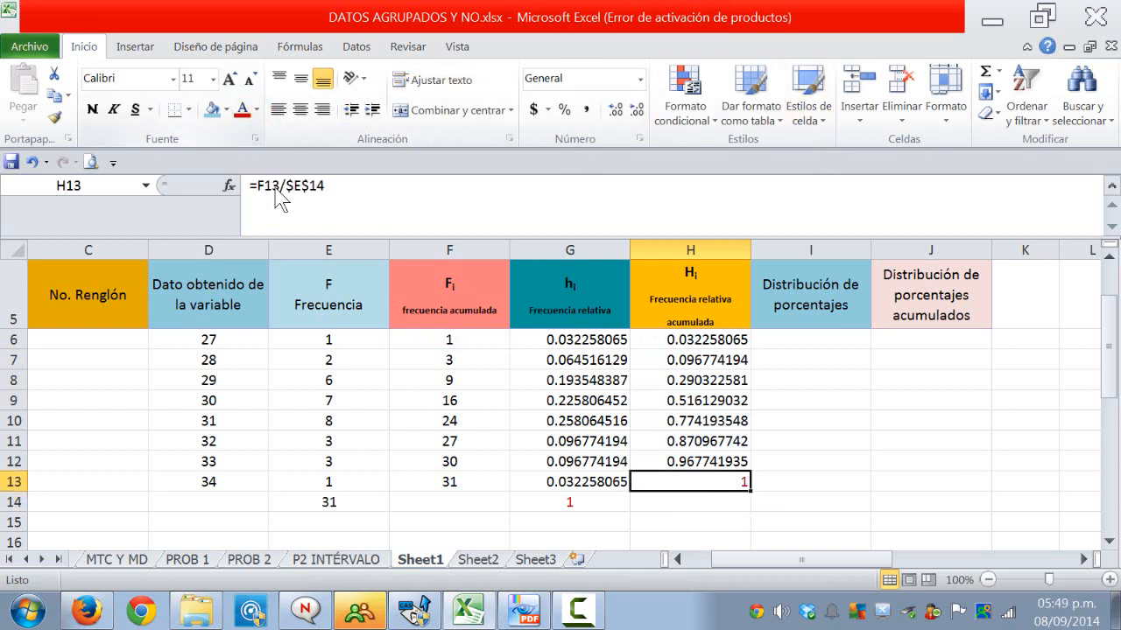
{"action": "left_click", "coordinate": [458, 481]}
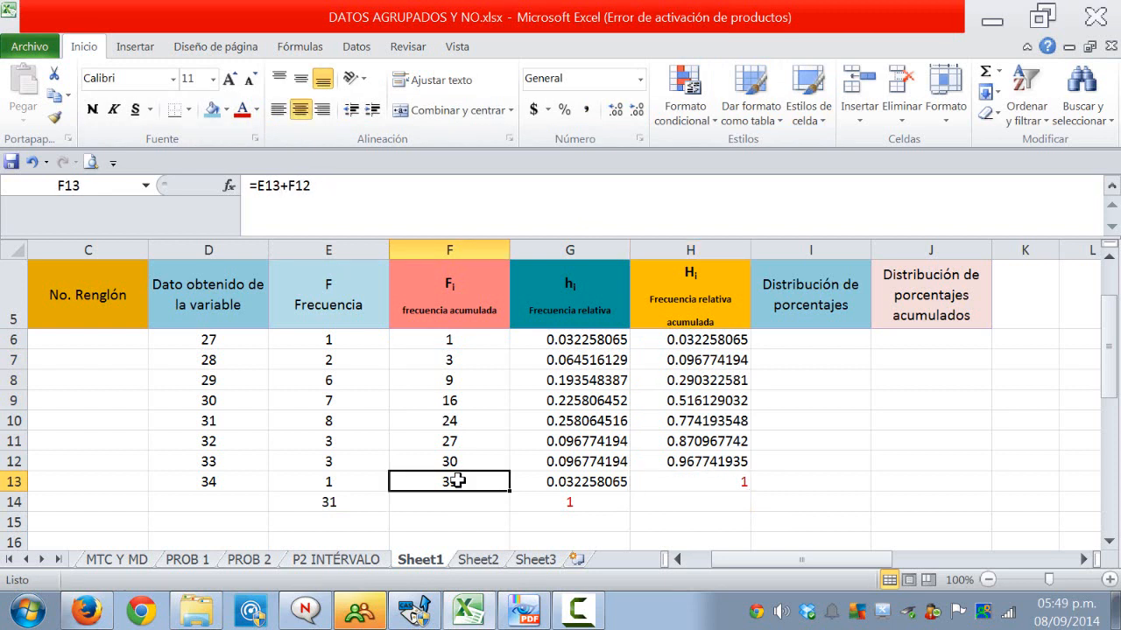
{"action": "left_click", "coordinate": [725, 482]}
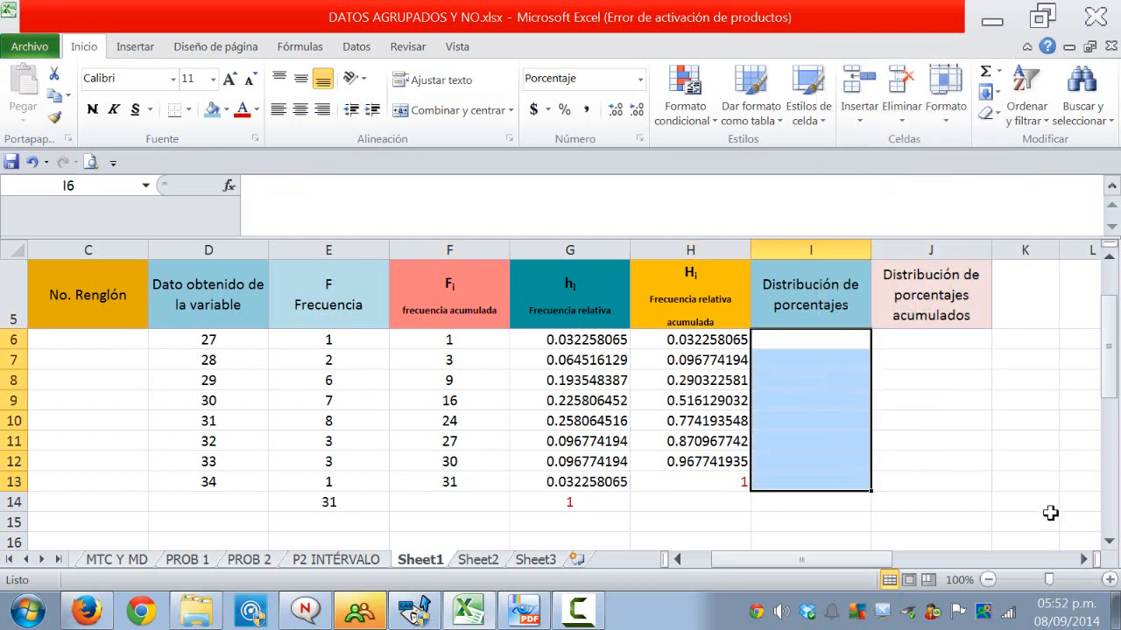
Step: Format the empty percentage columns I6:J13 as percentages with 2 decimal places
{"action": "left_click_drag", "start_coordinate": [984, 515], "coordinate": [983, 511]}
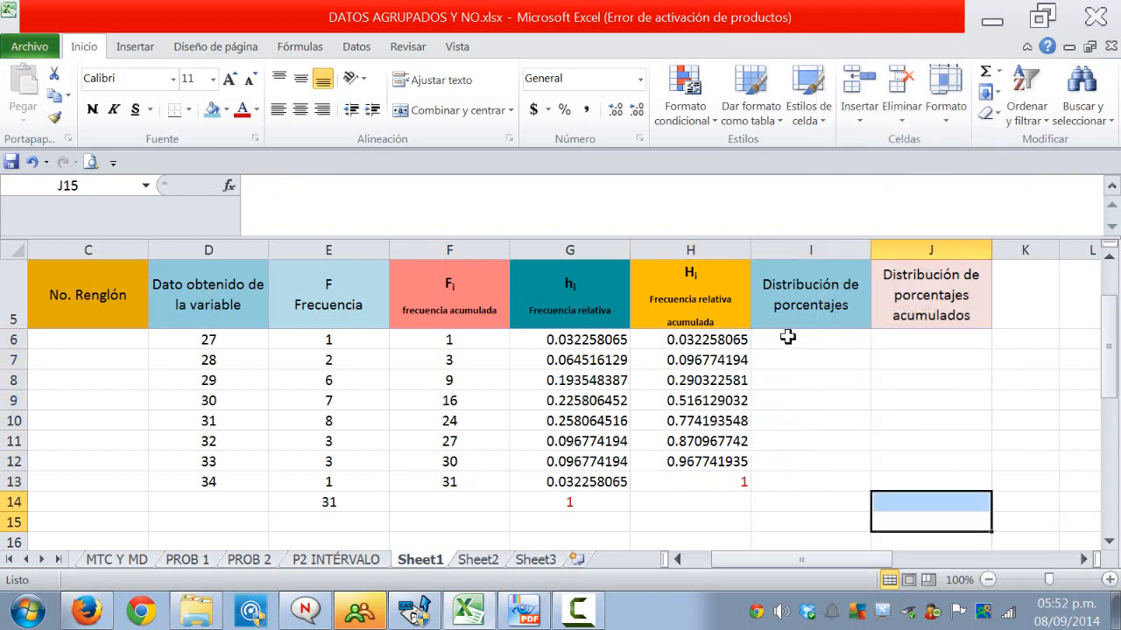
{"action": "left_click_drag", "start_coordinate": [784, 339], "coordinate": [921, 478]}
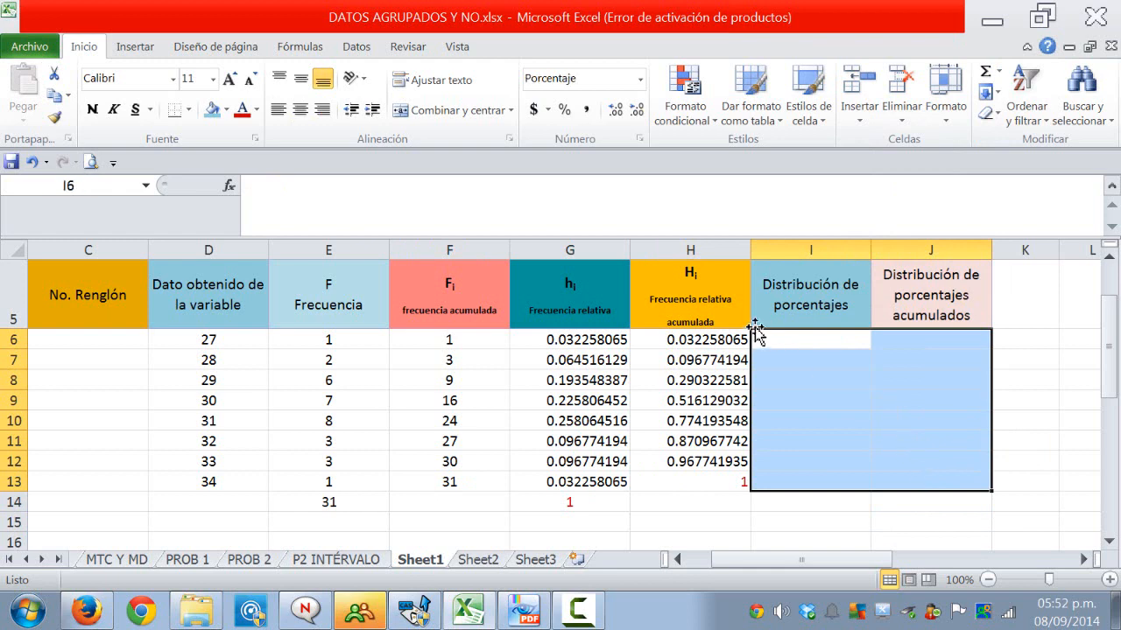
{"action": "right_click", "coordinate": [788, 345]}
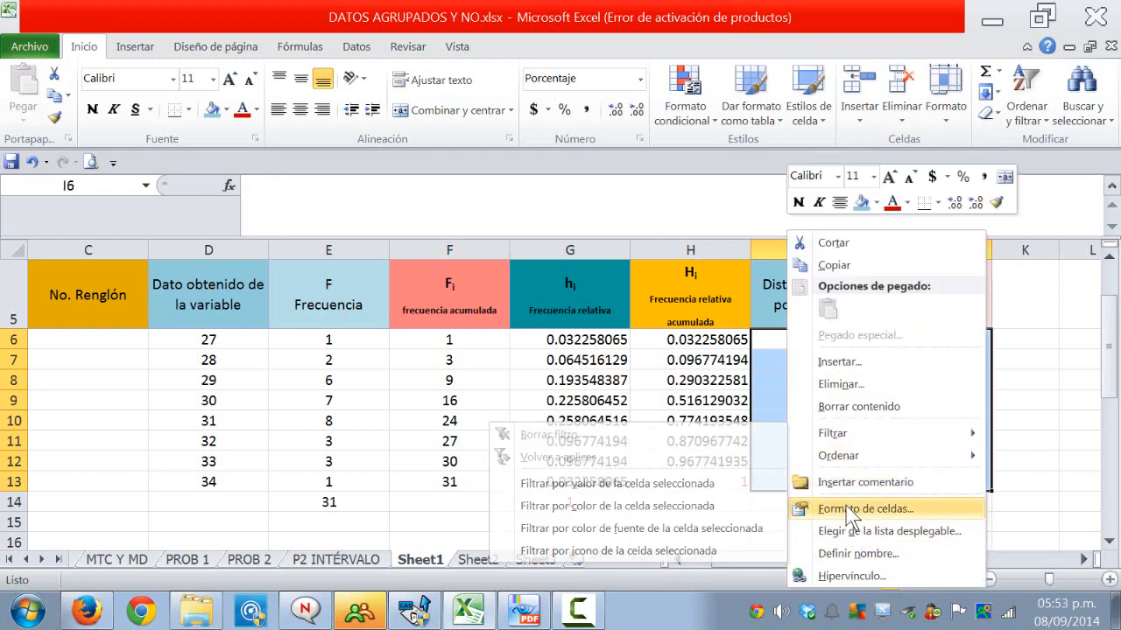
{"action": "left_click", "coordinate": [854, 509]}
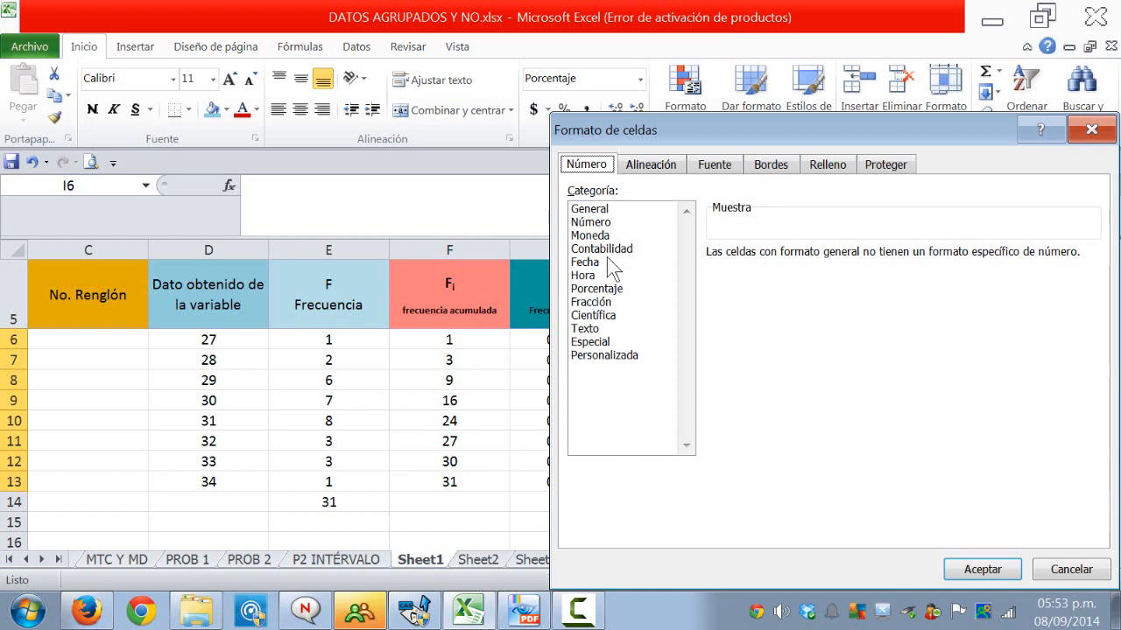
{"action": "left_click", "coordinate": [607, 292]}
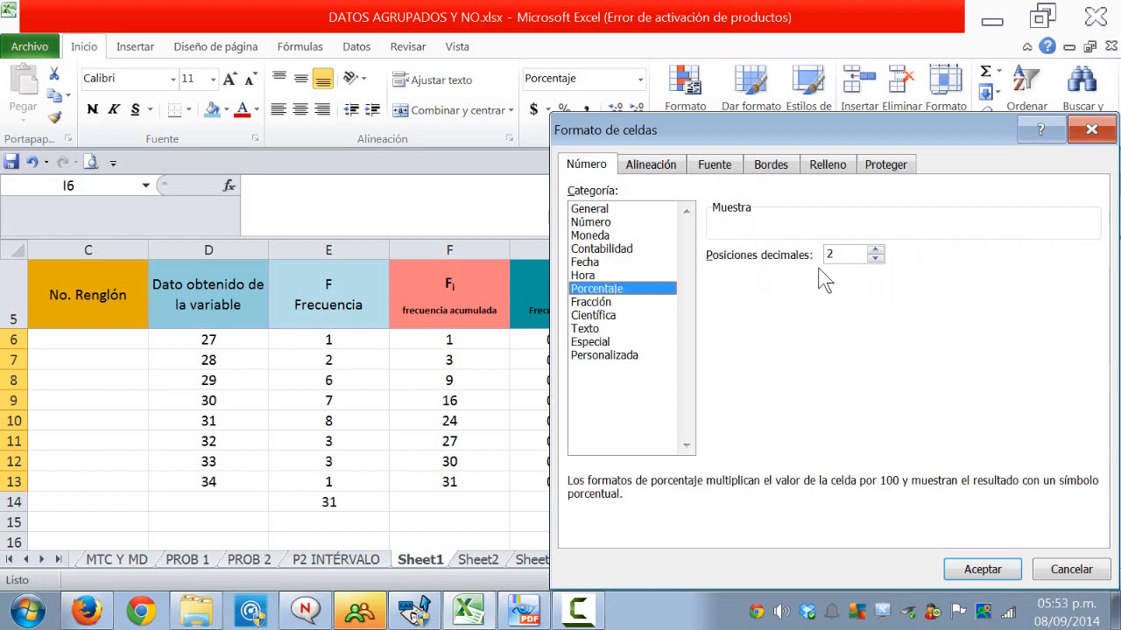
{"action": "left_click", "coordinate": [979, 574]}
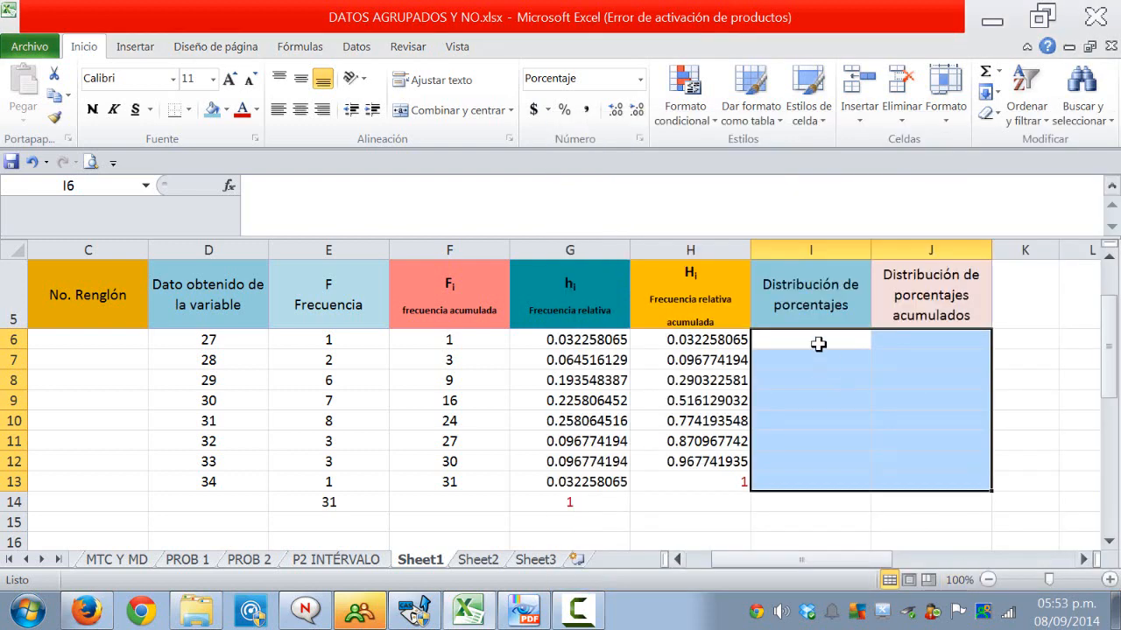
Step: Enter =G6 in I6 for the percentage distribution and fill the formula down to I13
{"action": "left_click", "coordinate": [794, 345]}
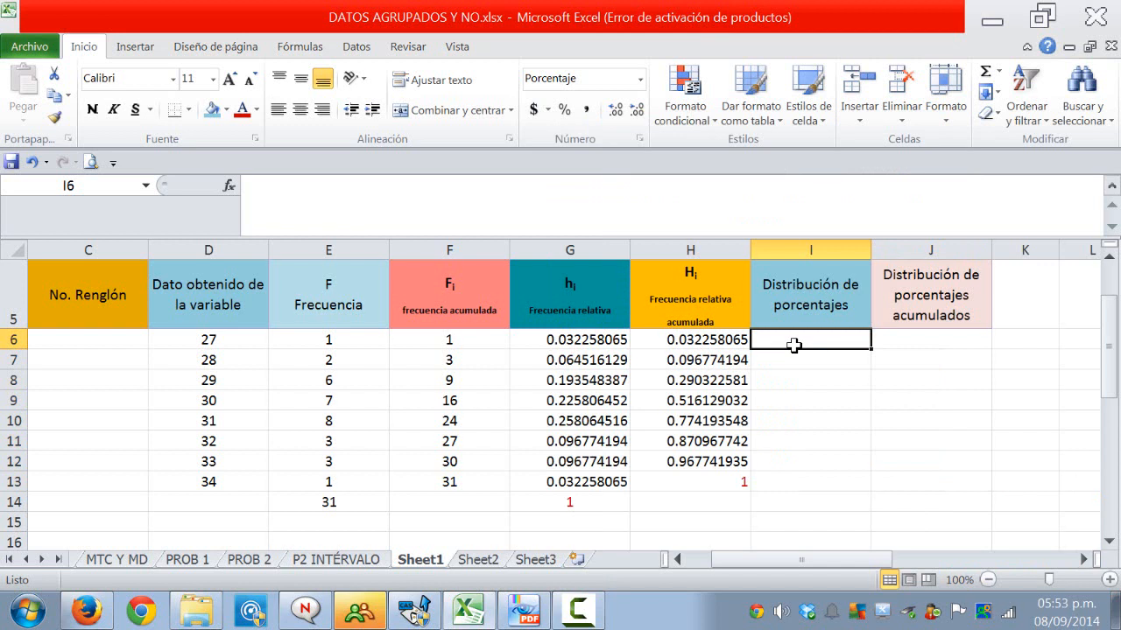
{"action": "type", "text": "="}
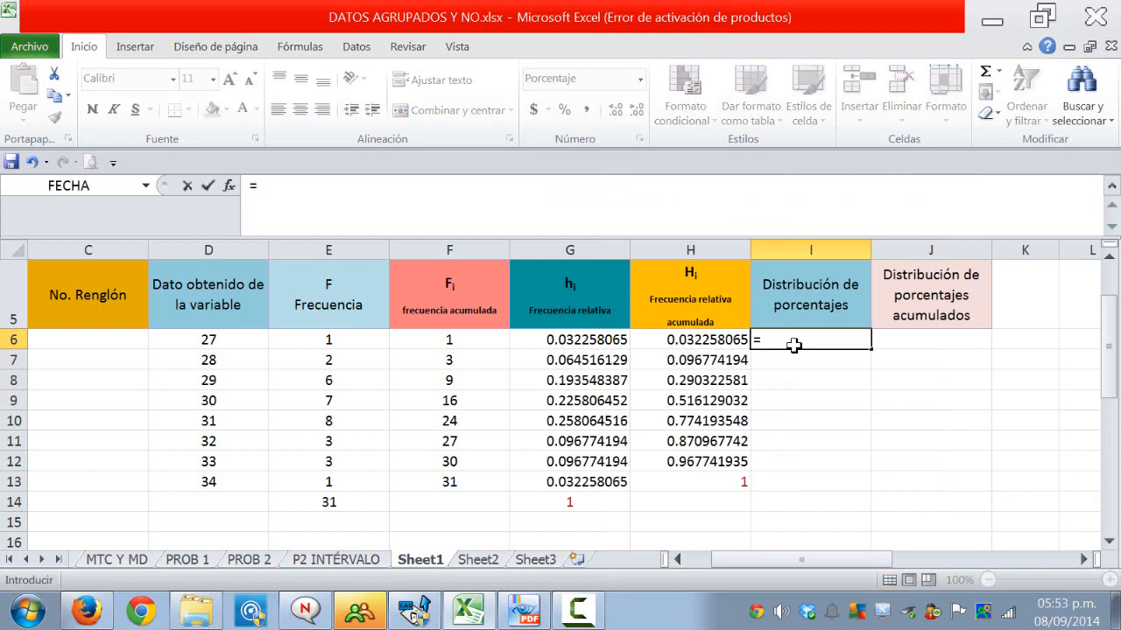
{"action": "left_click", "coordinate": [615, 345]}
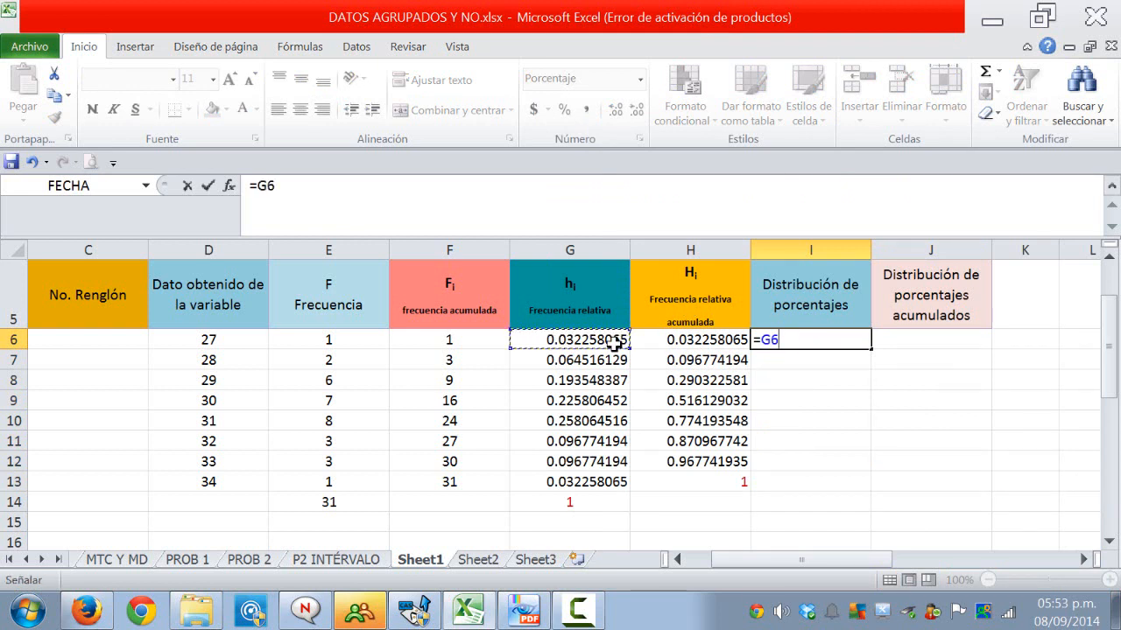
{"action": "key", "text": "Return"}
{"action": "left_click", "coordinate": [814, 339]}
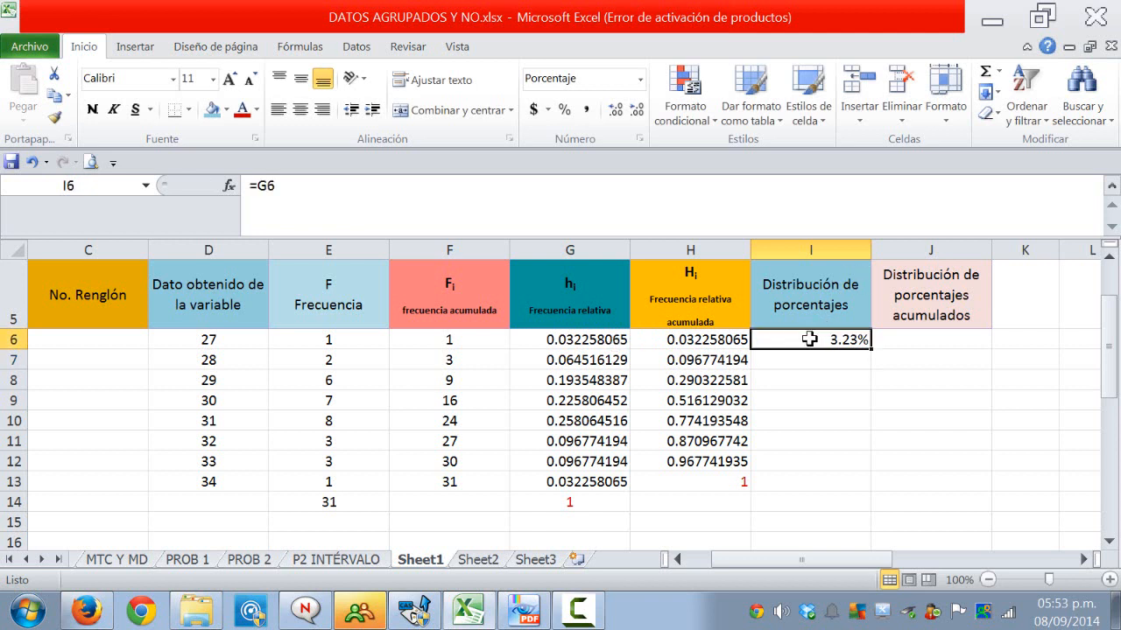
{"action": "left_click_drag", "start_coordinate": [871, 348], "coordinate": [862, 483]}
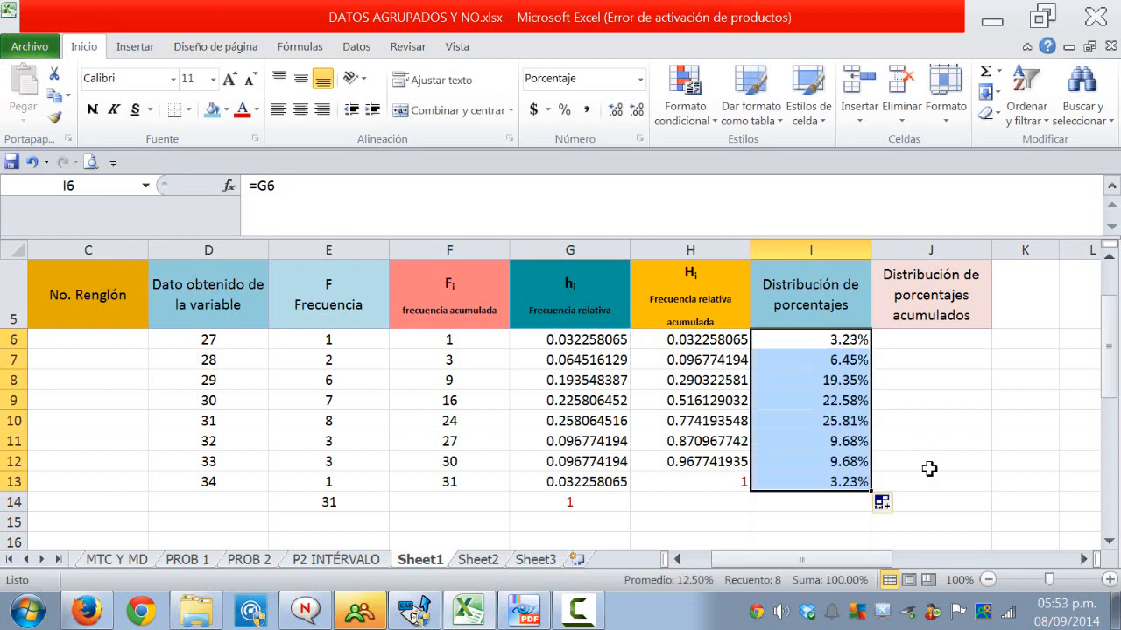
Step: Enter =H6 in J6 for the cumulative percentage distribution and fill the formula down to J13
{"action": "left_click", "coordinate": [915, 344]}
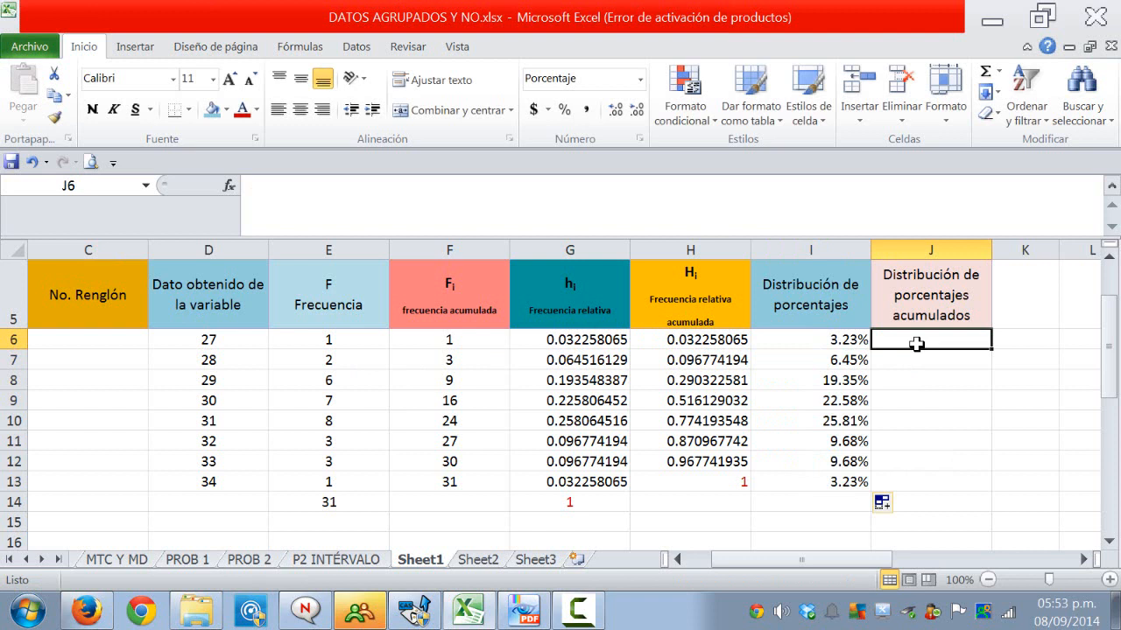
{"action": "type", "text": "="}
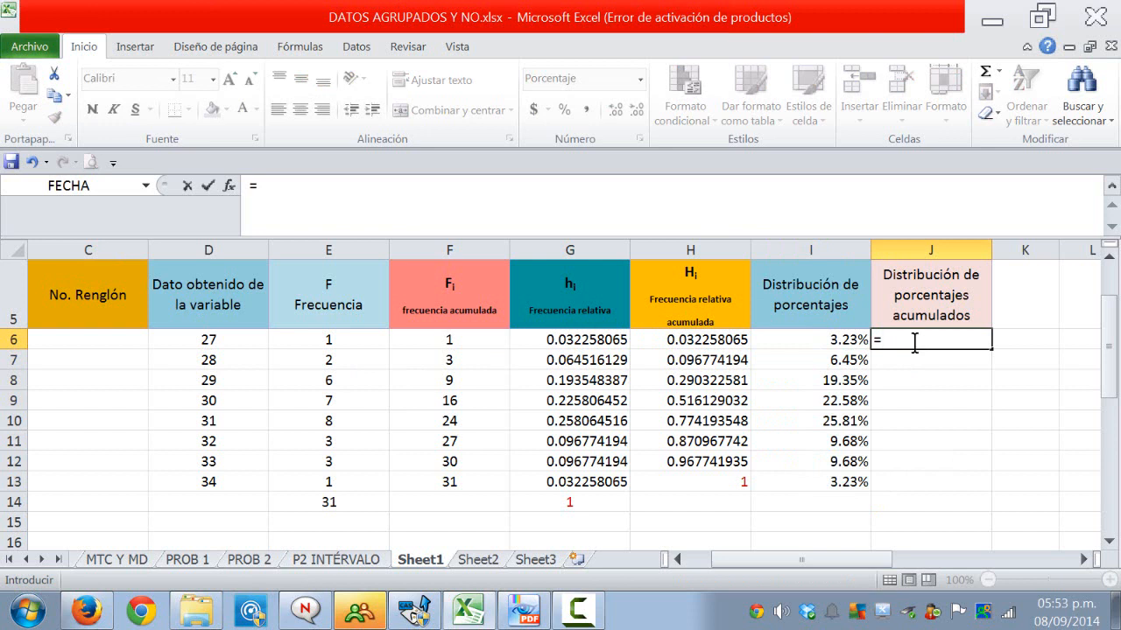
{"action": "left_click", "coordinate": [728, 340]}
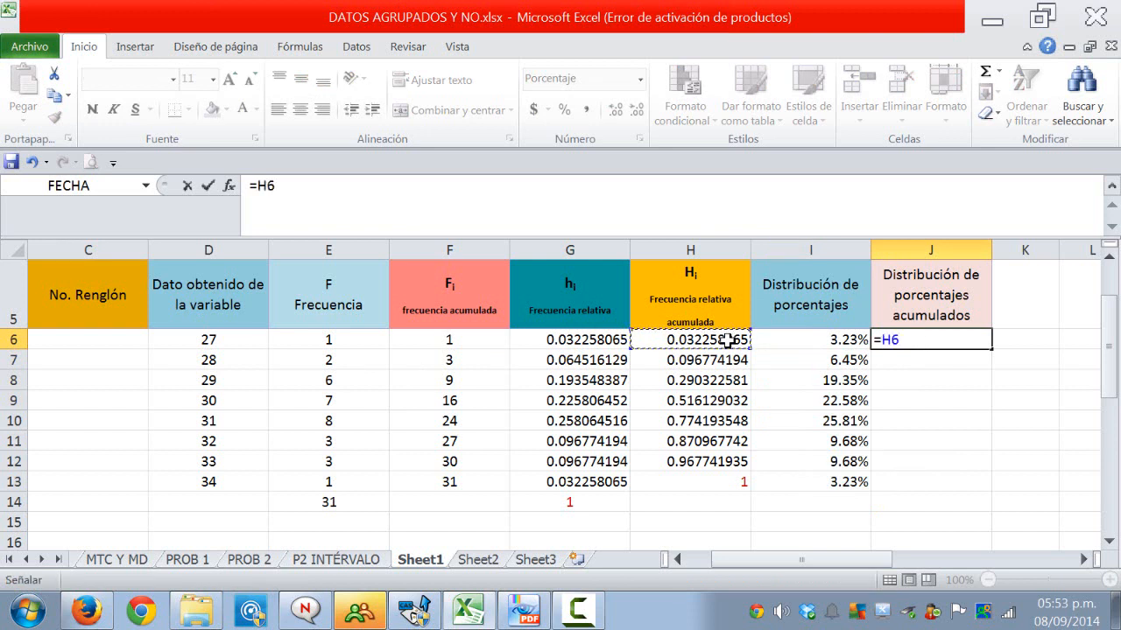
{"action": "key", "text": "Return"}
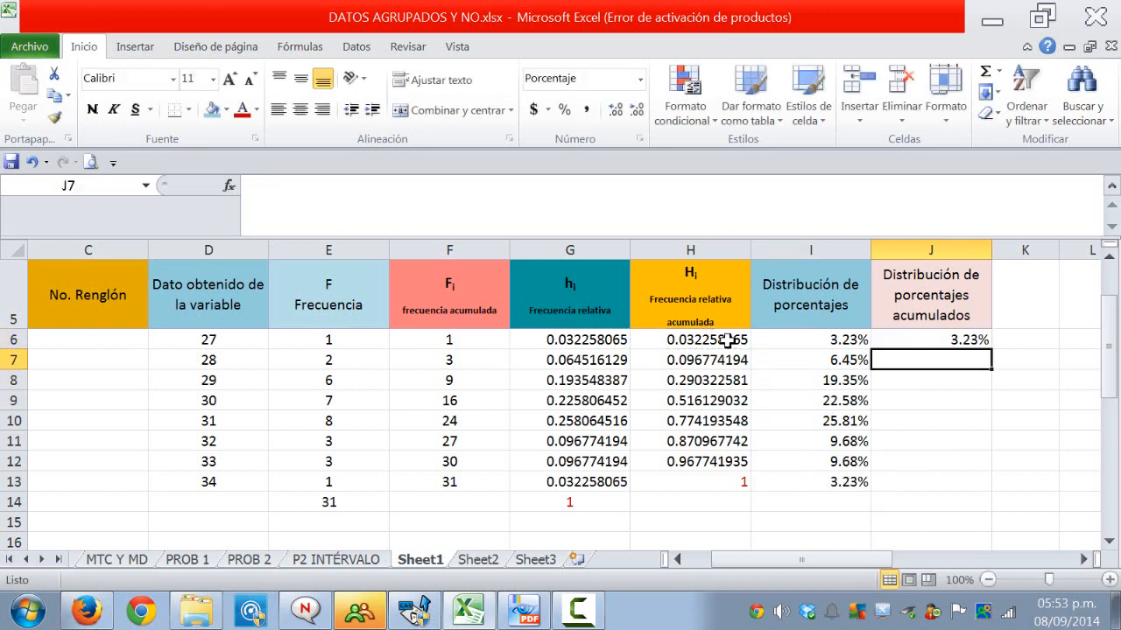
{"action": "left_click", "coordinate": [915, 338]}
{"action": "left_click_drag", "start_coordinate": [993, 349], "coordinate": [975, 481]}
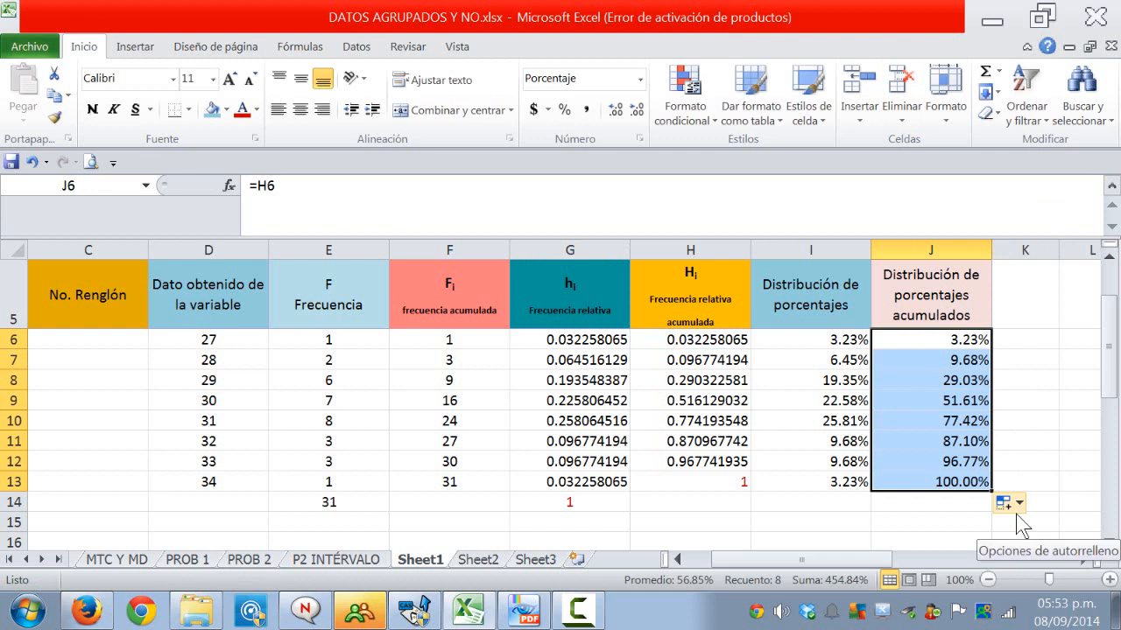
Step: Apply outline and inside borders to the whole frequency table in C5:J13
{"action": "left_click_drag", "start_coordinate": [63, 292], "coordinate": [939, 491]}
{"action": "right_click", "coordinate": [378, 427]}
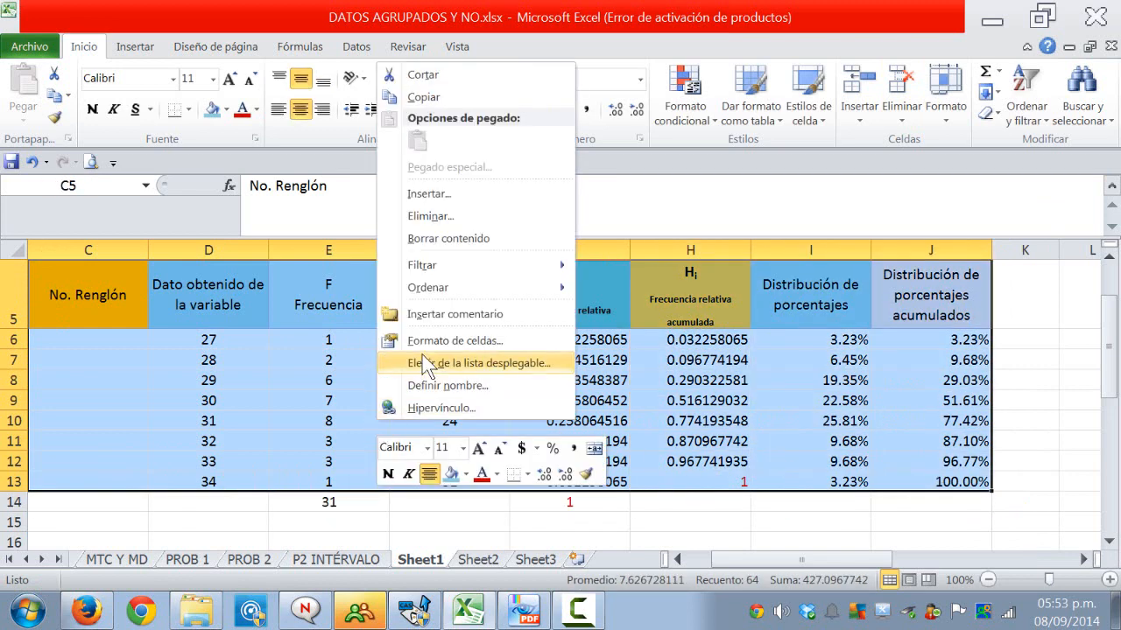
{"action": "left_click", "coordinate": [451, 340]}
{"action": "left_click", "coordinate": [254, 141]}
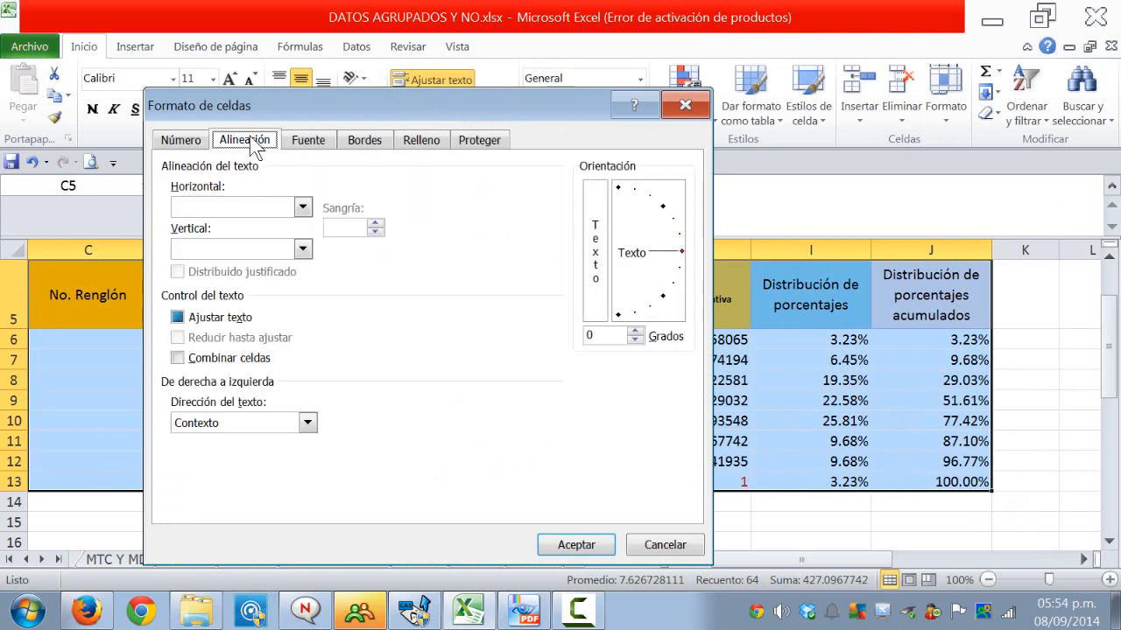
{"action": "left_click", "coordinate": [359, 143]}
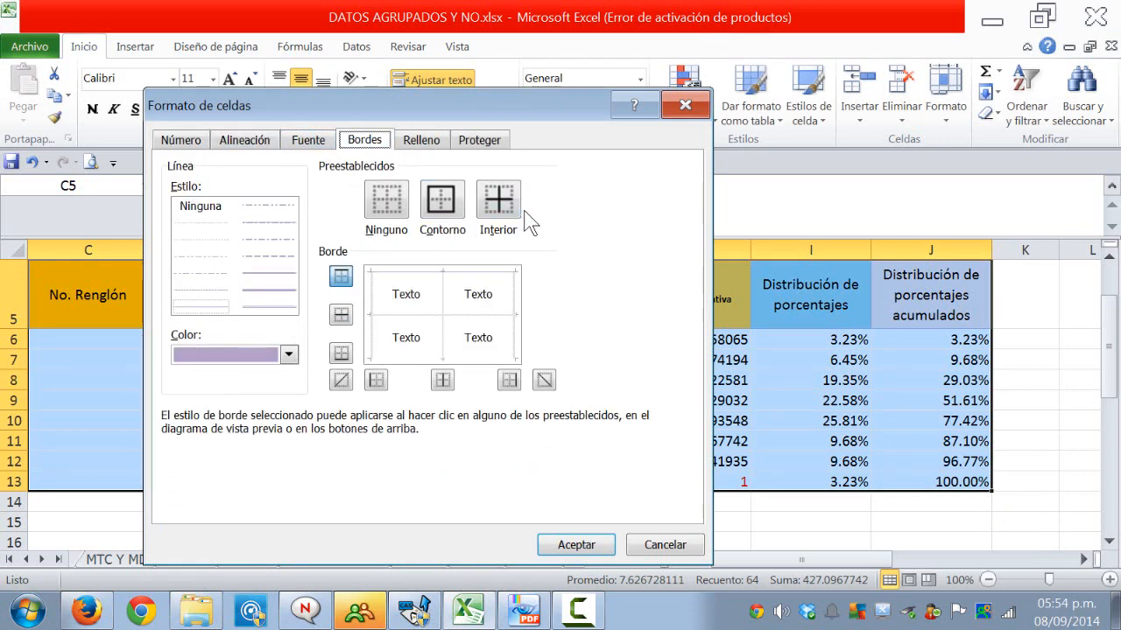
{"action": "left_click", "coordinate": [441, 203]}
{"action": "left_click", "coordinate": [500, 206]}
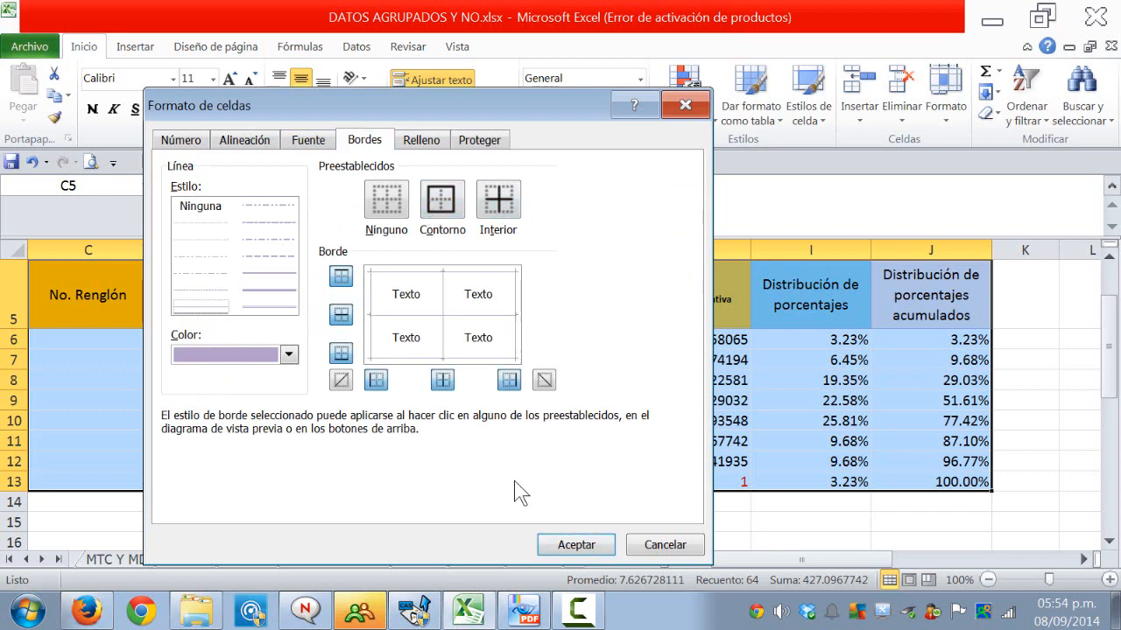
{"action": "left_click", "coordinate": [576, 546]}
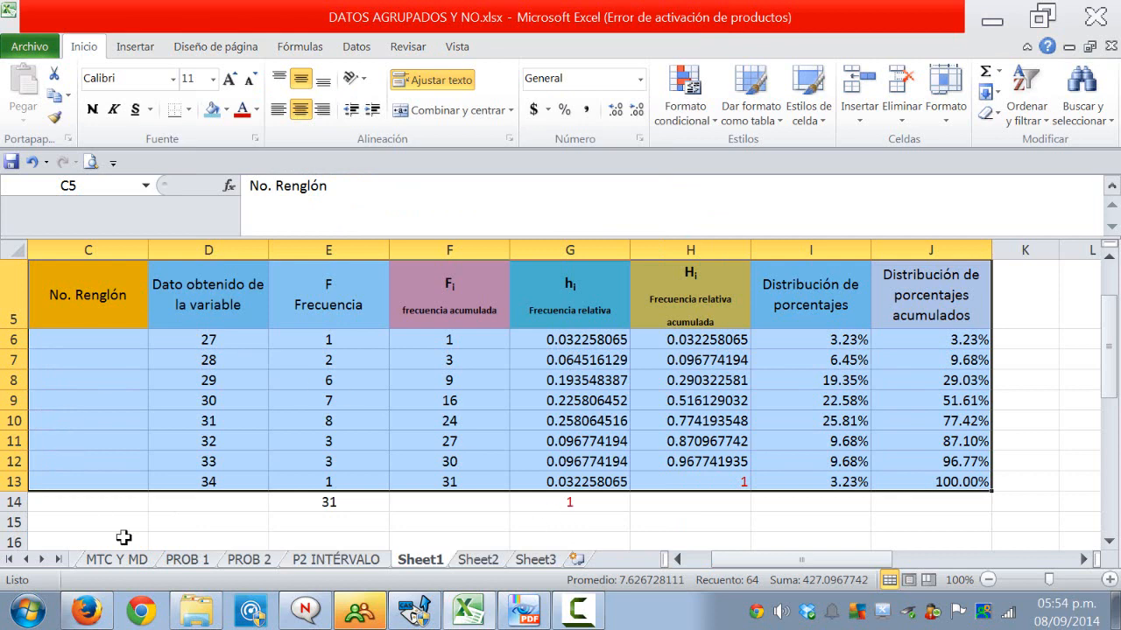
{"action": "left_click", "coordinate": [179, 520]}
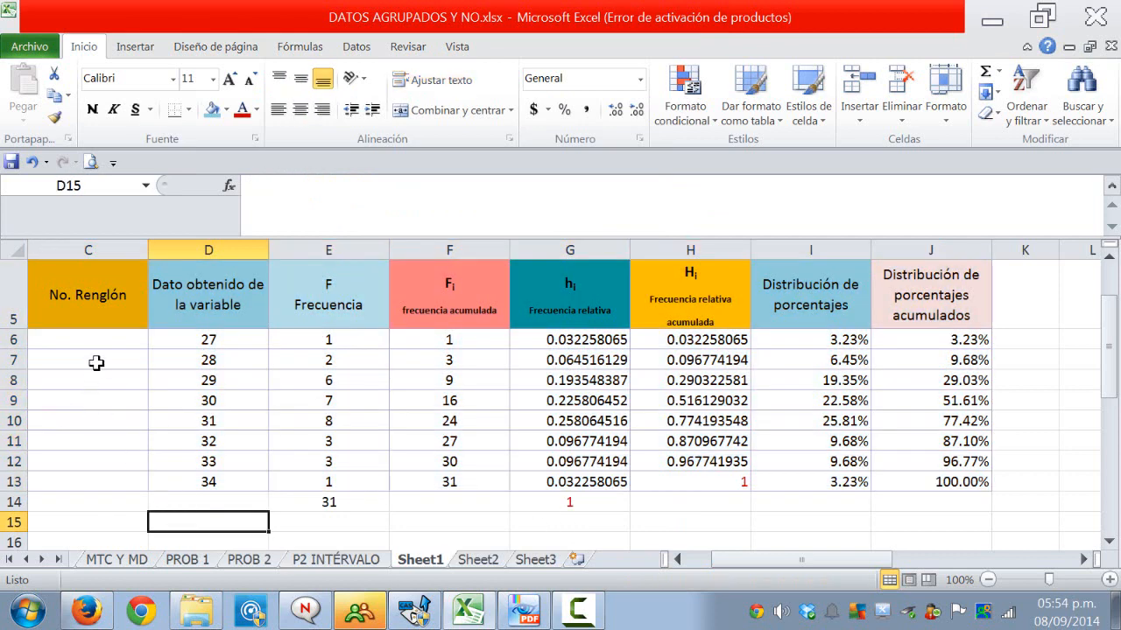
Step: Number the table rows 1 to 8 in C6:C13 by extending the series 1, 2, and center the numbers
{"action": "left_click", "coordinate": [94, 343]}
{"action": "type", "text": "1"}
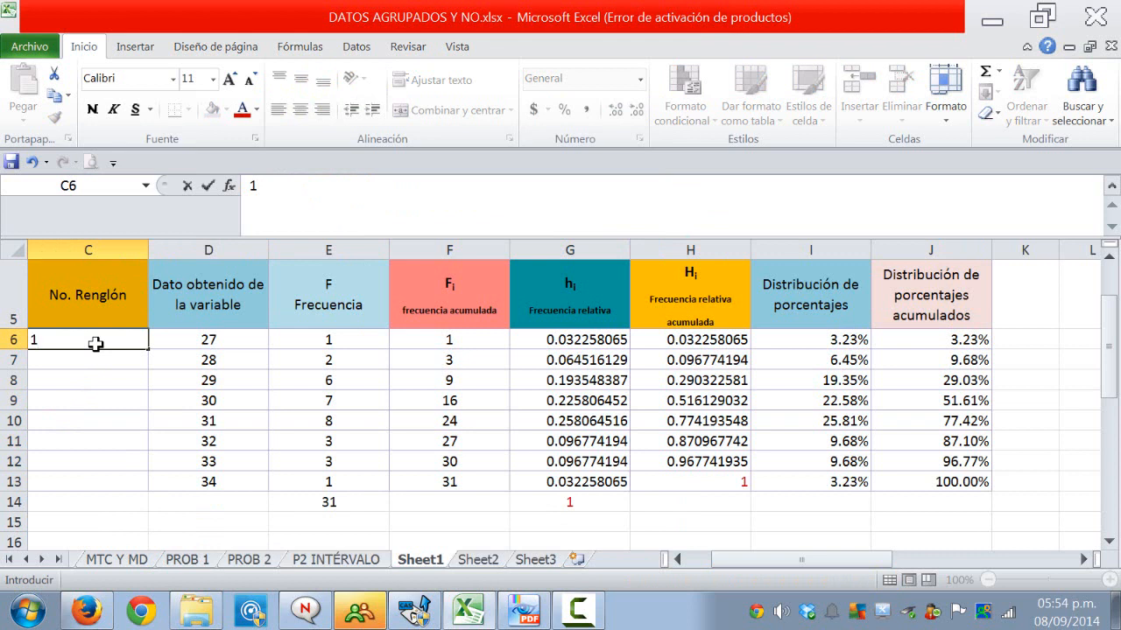
{"action": "key", "text": "Return"}
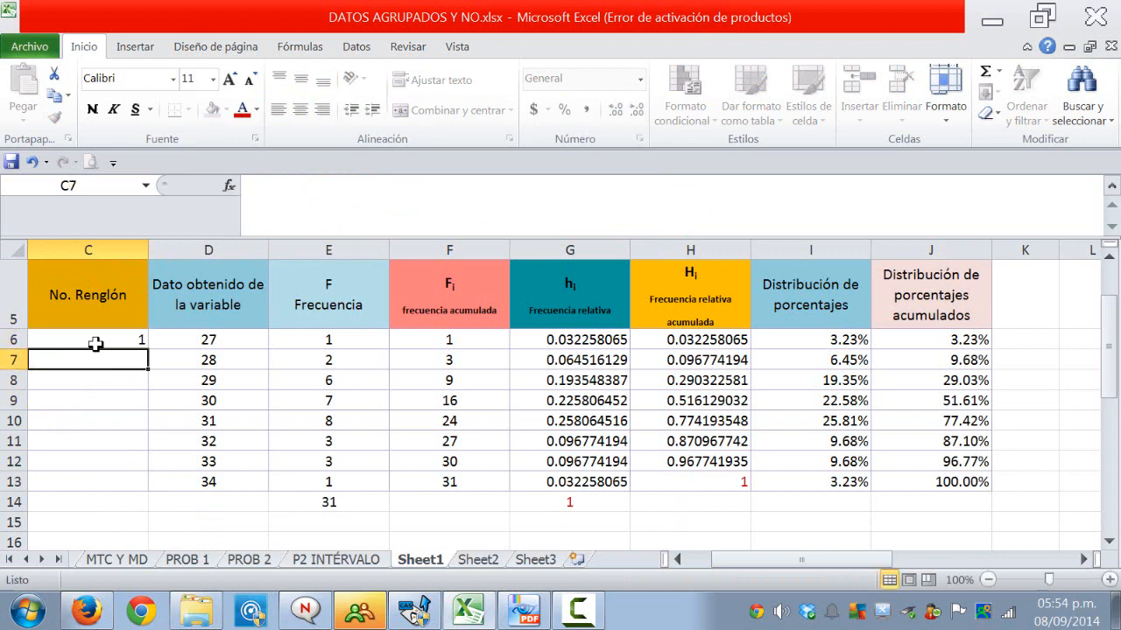
{"action": "type", "text": "2"}
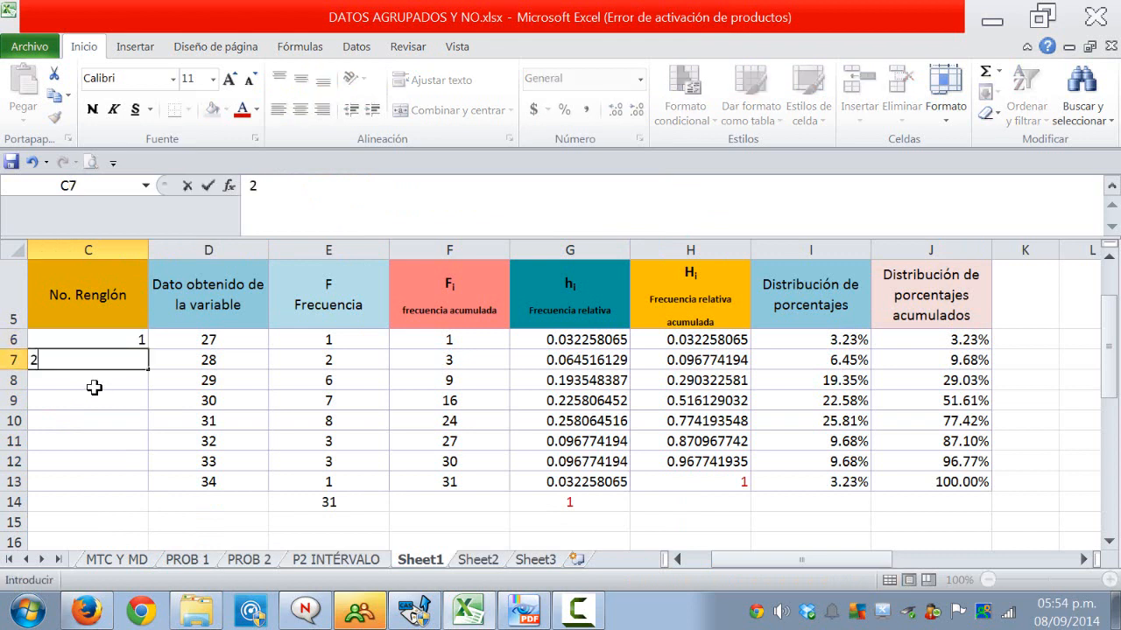
{"action": "key", "text": "Return"}
{"action": "left_click_drag", "start_coordinate": [96, 343], "coordinate": [140, 488]}
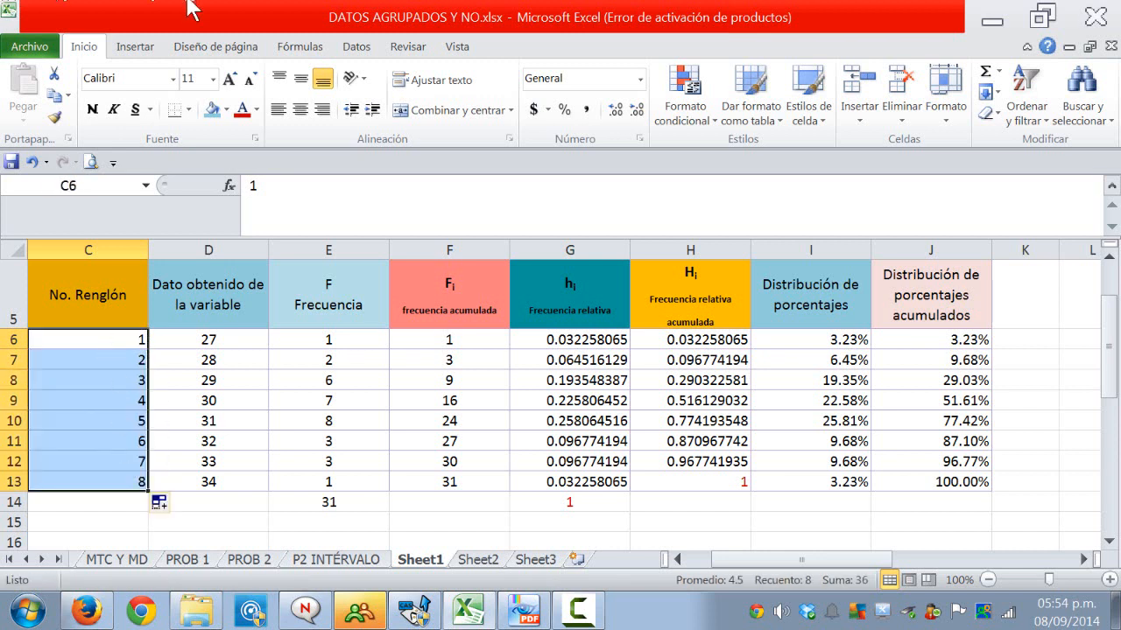
{"action": "left_click", "coordinate": [300, 109]}
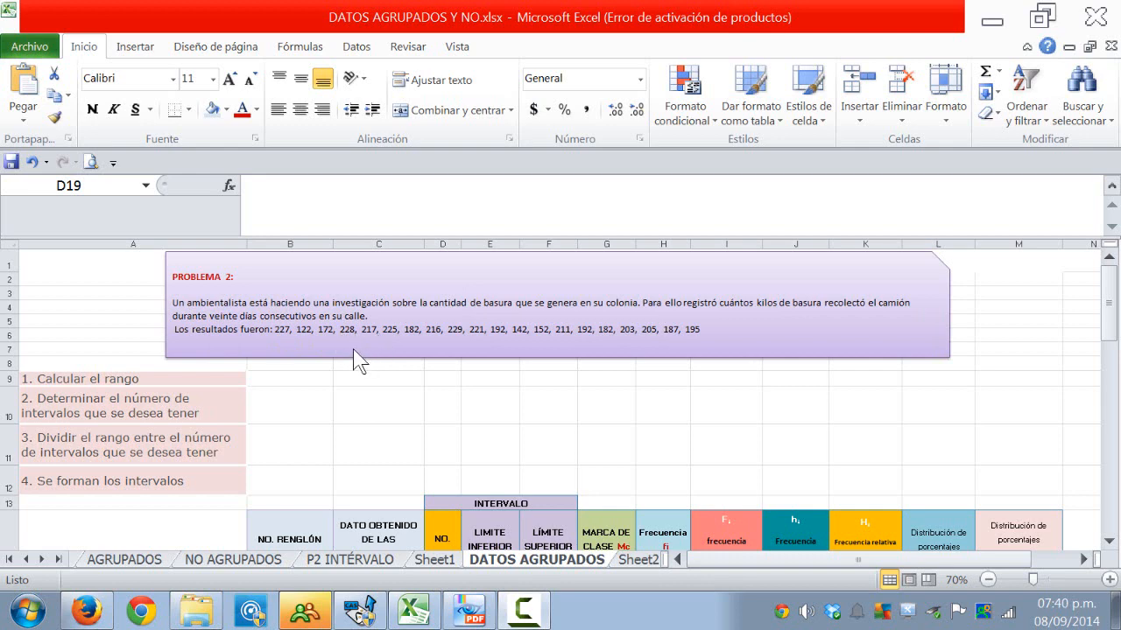
Step: Review the sorted garbage data, the interval table headings and the calculation steps for Problem 2 on the DATOS AGRUPADOS sheet
{"action": "left_click", "coordinate": [315, 407]}
{"action": "scroll", "coordinate": [312, 405], "scroll_direction": "down", "scroll_amount": 5}
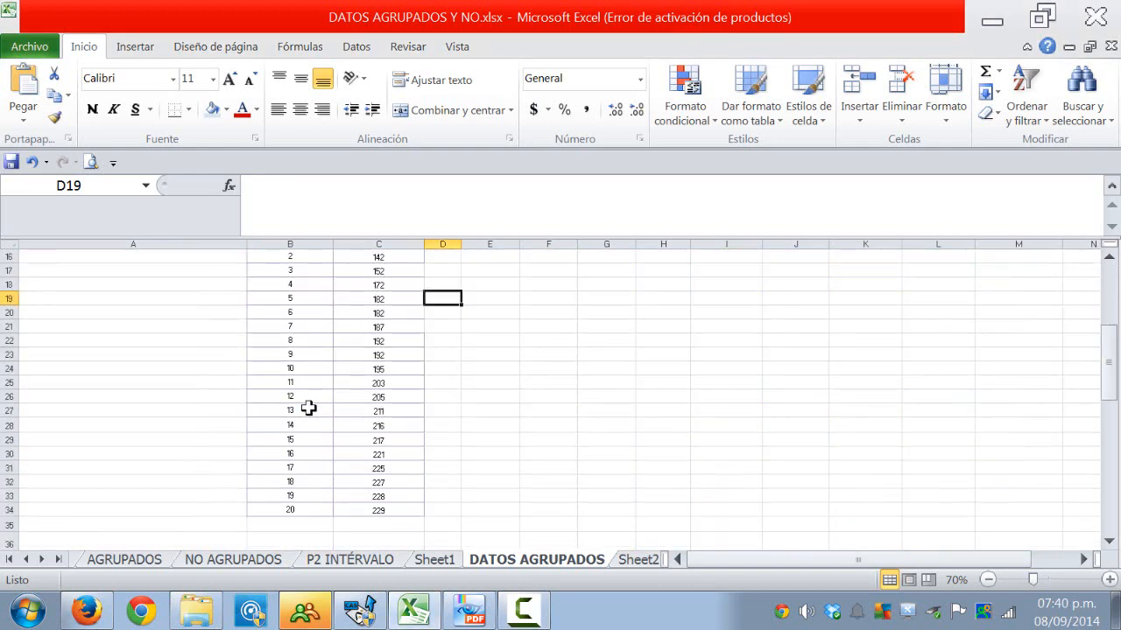
{"action": "scroll", "coordinate": [310, 401], "scroll_direction": "up", "scroll_amount": 1}
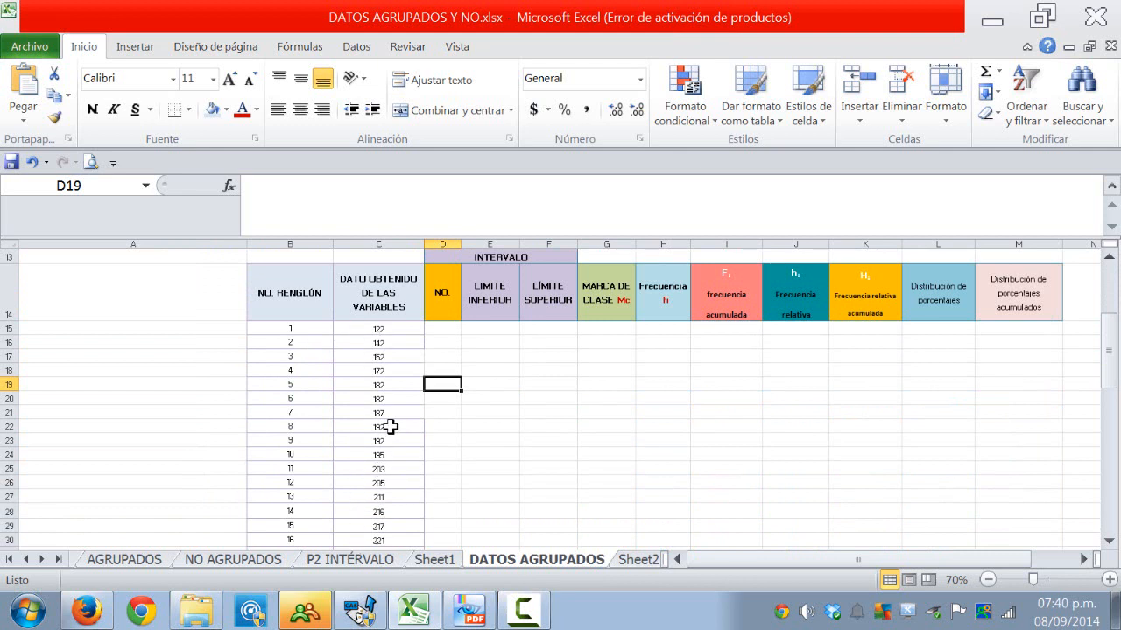
{"action": "scroll", "coordinate": [377, 425], "scroll_direction": "up", "scroll_amount": 1}
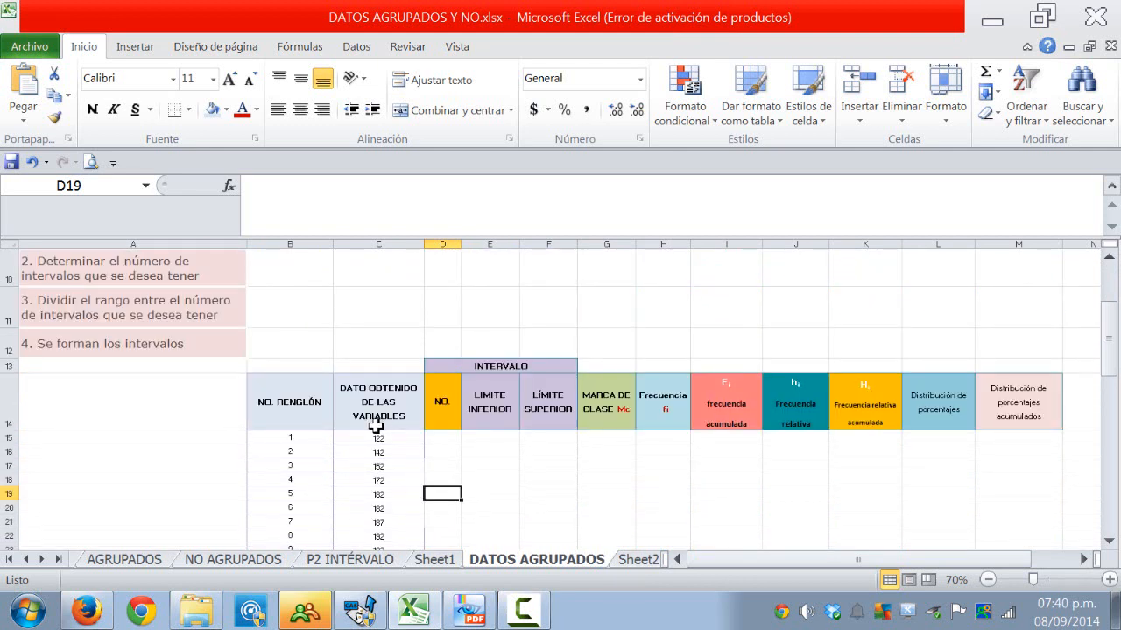
{"action": "scroll", "coordinate": [376, 425], "scroll_direction": "up", "scroll_amount": 1}
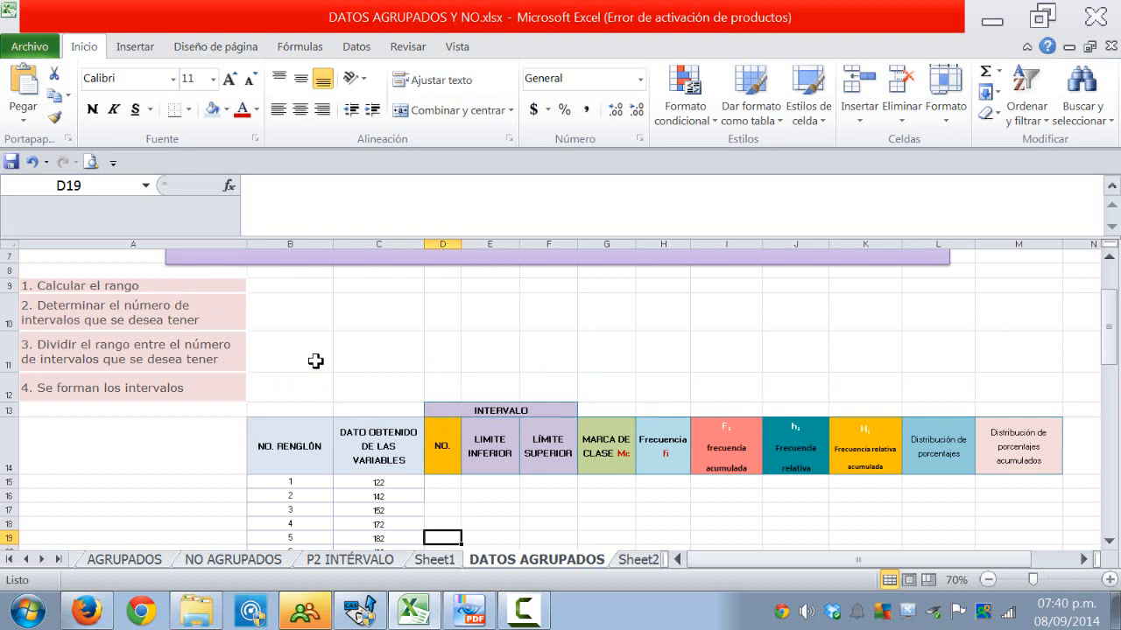
Step: Calculate the data range in B9 with the formula =C34-C15
{"action": "scroll", "coordinate": [315, 360], "scroll_direction": "up", "scroll_amount": 1}
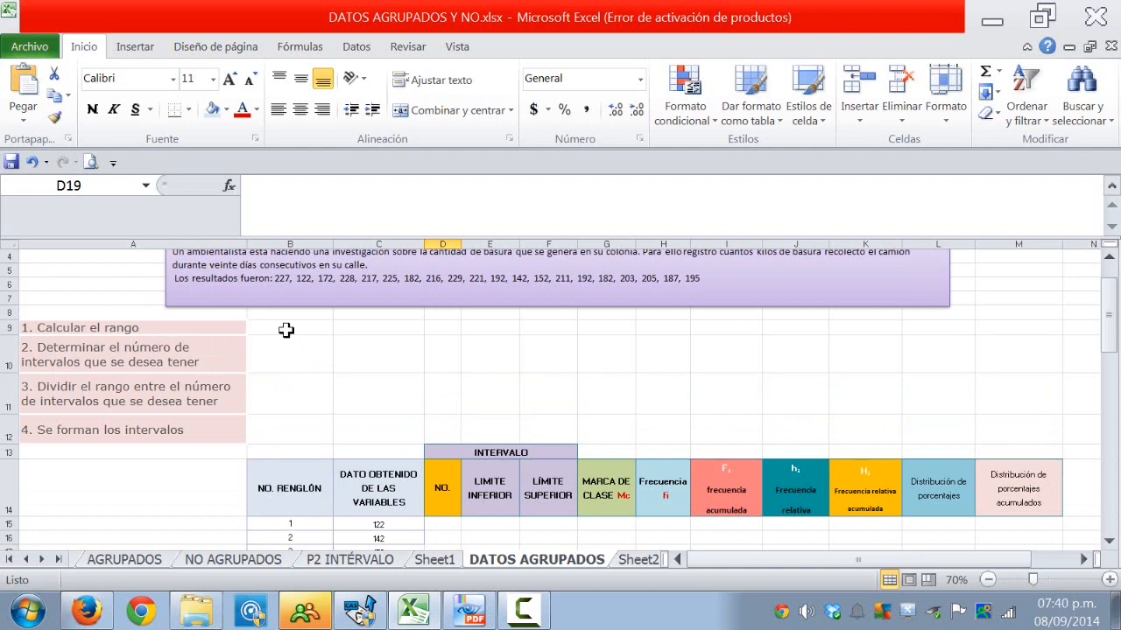
{"action": "left_click", "coordinate": [286, 330]}
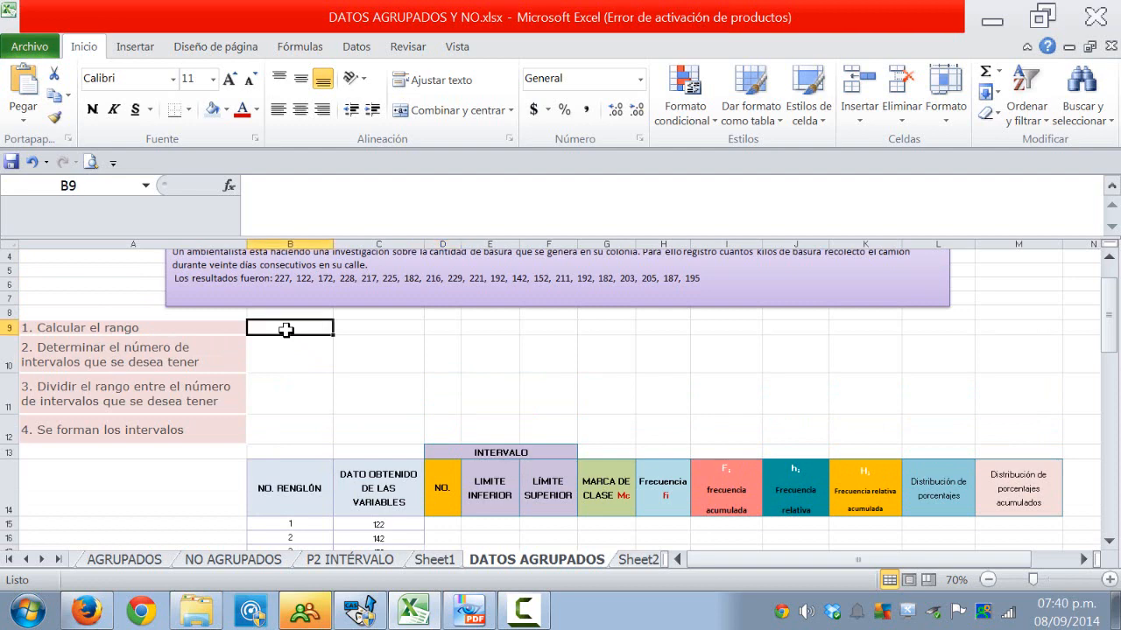
{"action": "type", "text": "="}
{"action": "scroll", "coordinate": [330, 395], "scroll_direction": "down", "scroll_amount": 6}
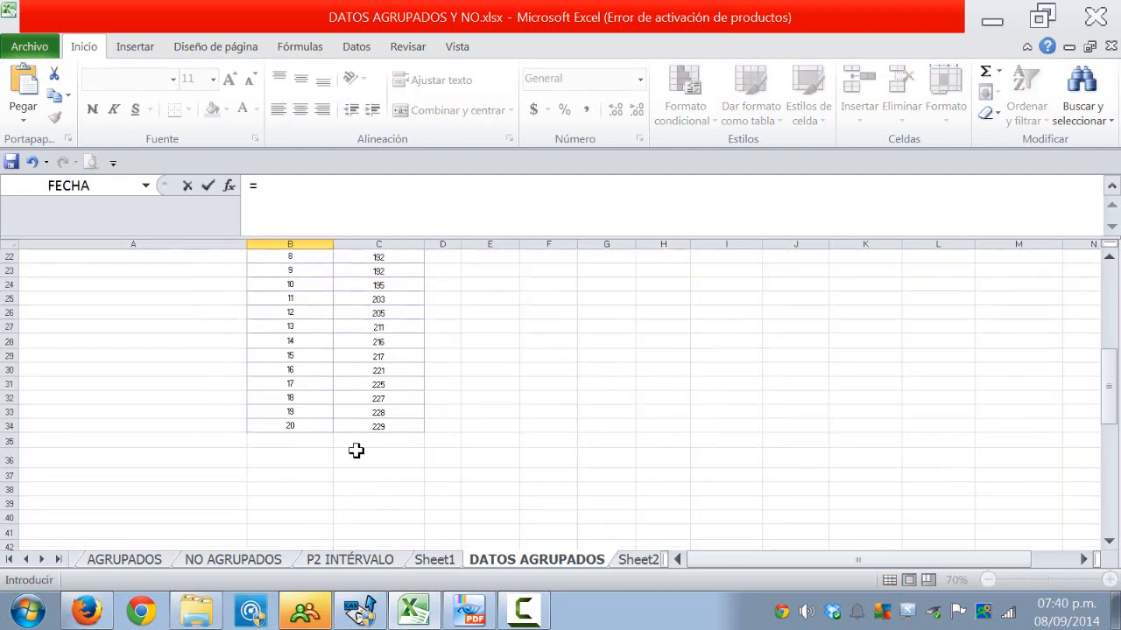
{"action": "left_click", "coordinate": [398, 428]}
{"action": "scroll", "coordinate": [394, 422], "scroll_direction": "up", "scroll_amount": 5}
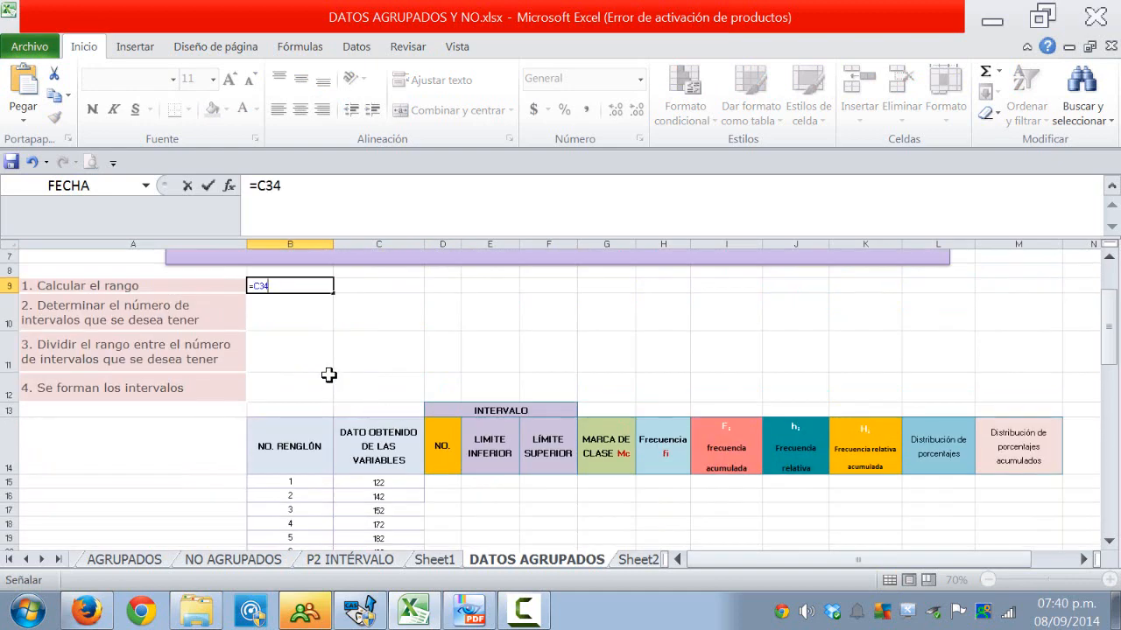
{"action": "type", "text": "-"}
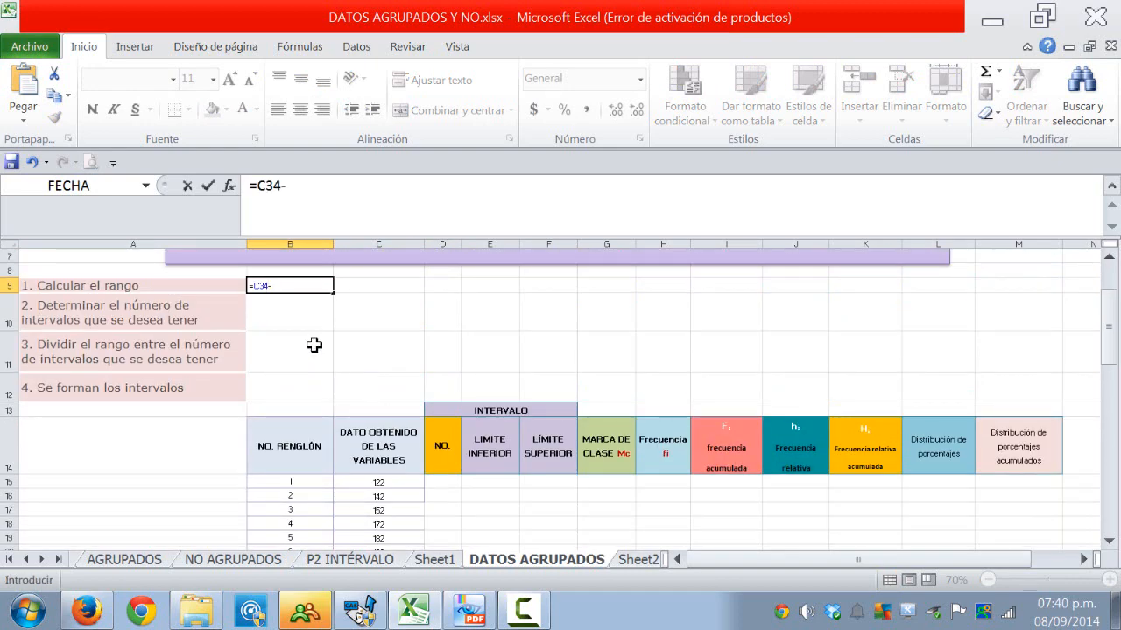
{"action": "left_click", "coordinate": [374, 481]}
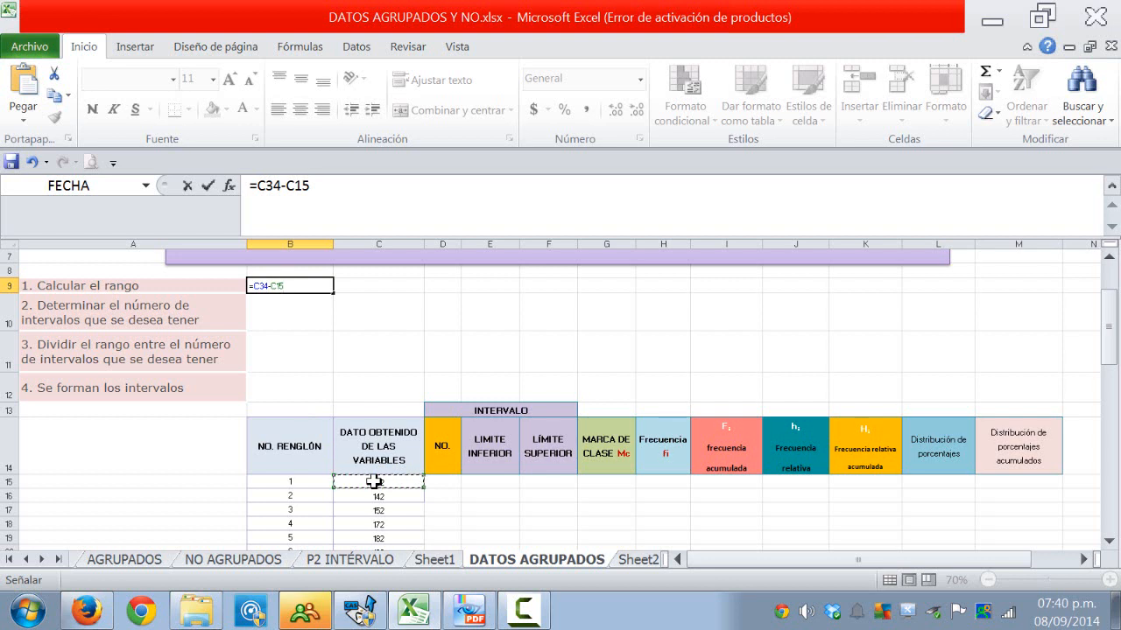
{"action": "key", "text": "Return"}
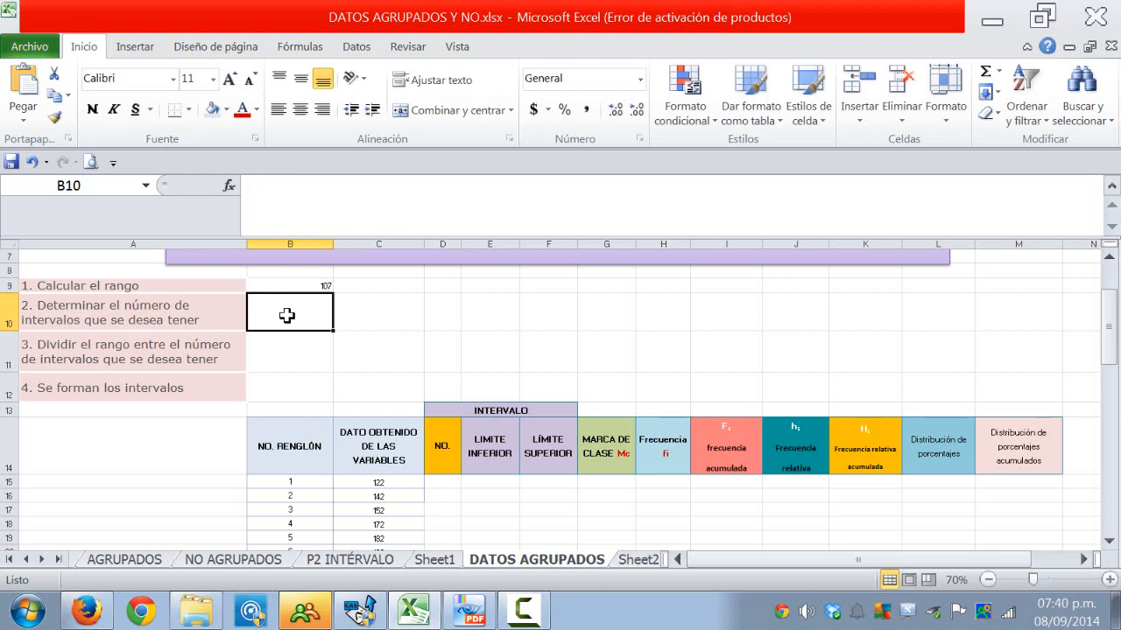
Step: Enter 10 in B10 as the desired number of intervals
{"action": "left_click", "coordinate": [292, 346]}
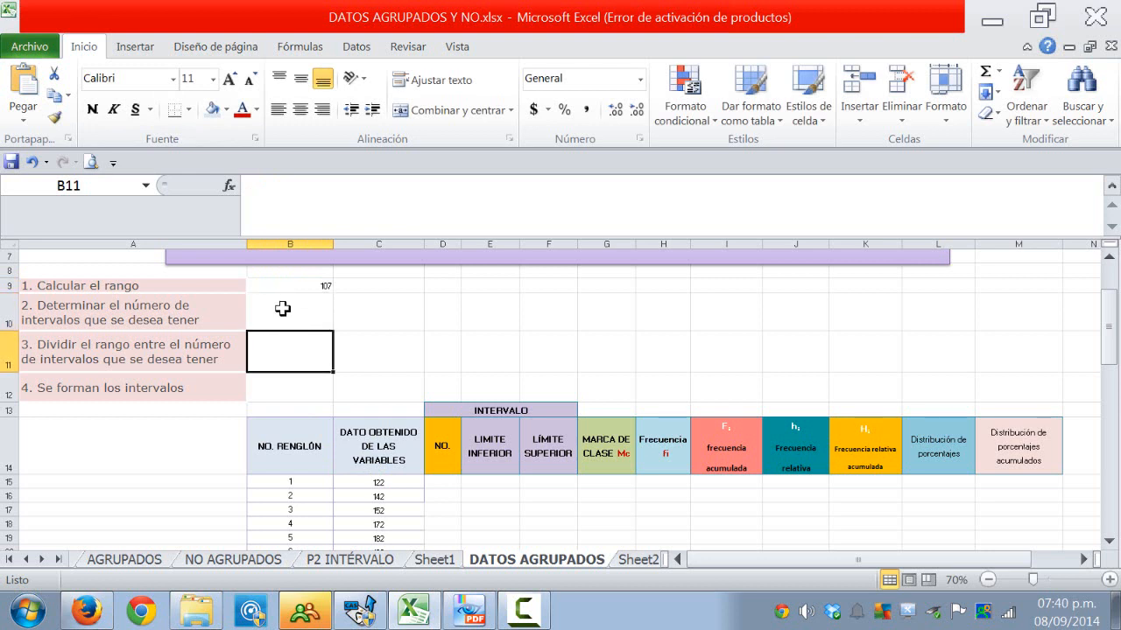
{"action": "left_click", "coordinate": [283, 308]}
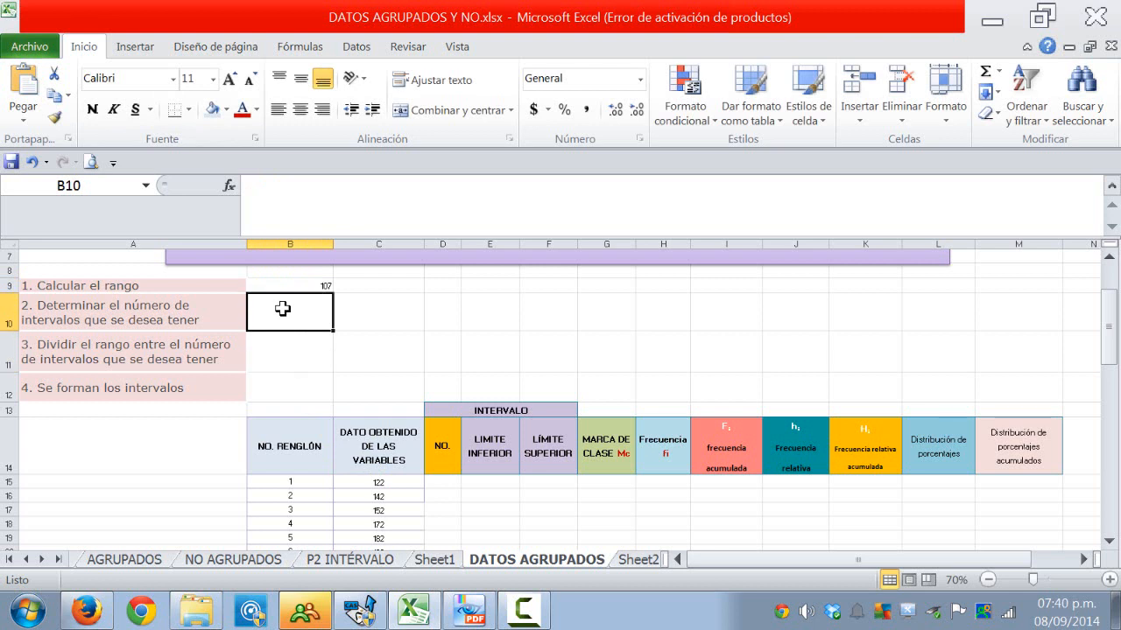
{"action": "type", "text": "10"}
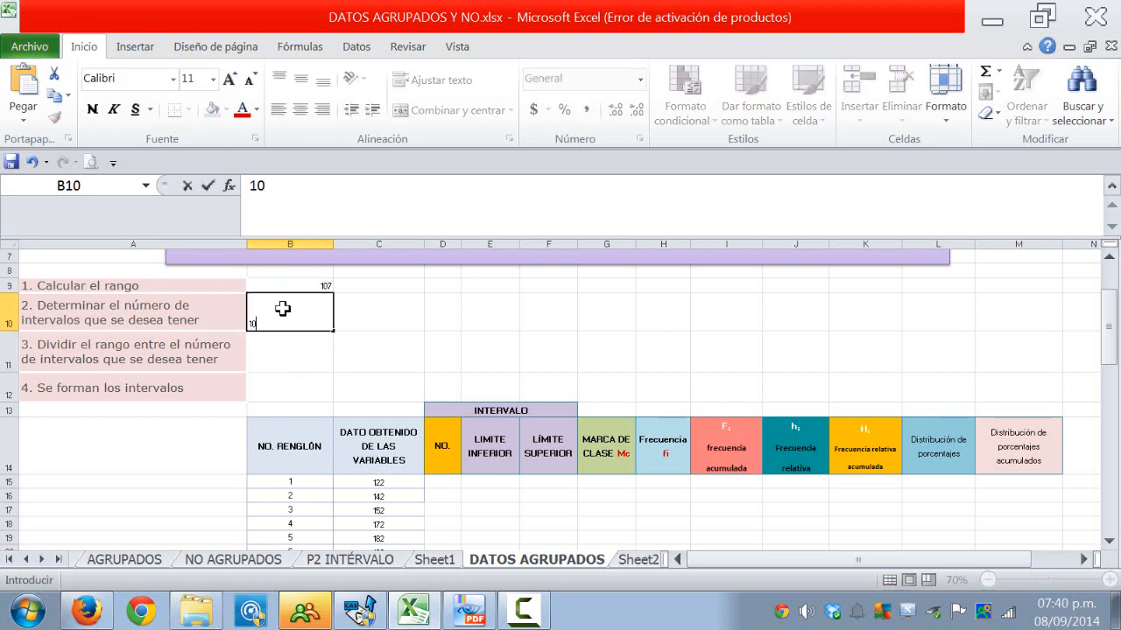
{"action": "left_click", "coordinate": [431, 349]}
Step: Number the intervals 1 to 10 in D15:D24 by entering 1 and 2 and extending the series
{"action": "scroll", "coordinate": [431, 402], "scroll_direction": "down", "scroll_amount": 1}
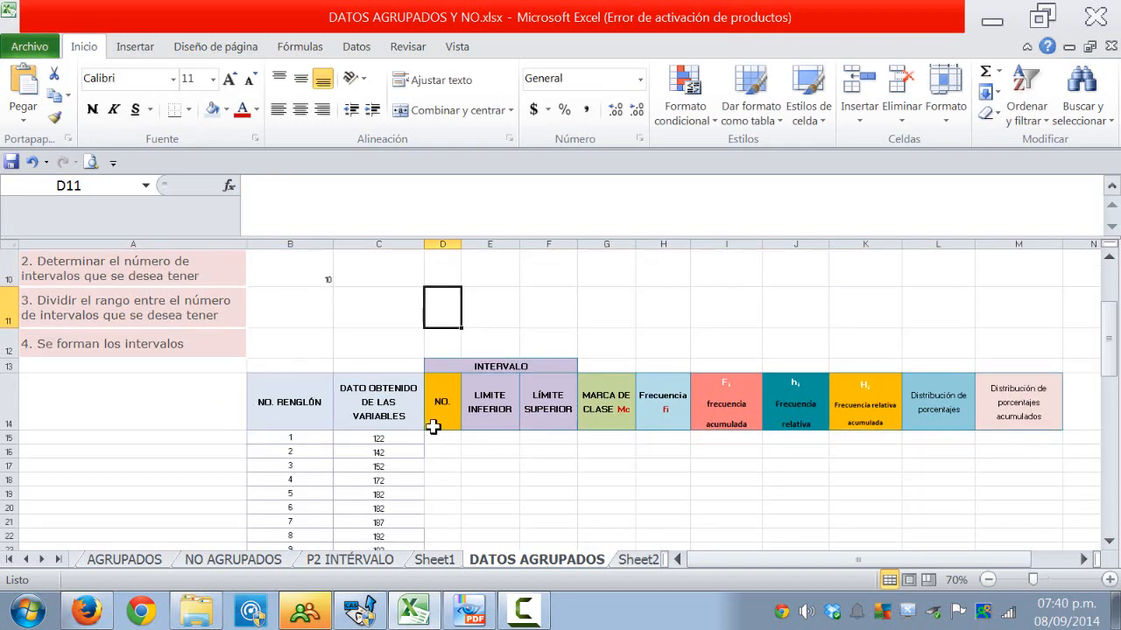
{"action": "left_click", "coordinate": [442, 441]}
{"action": "type", "text": "1"}
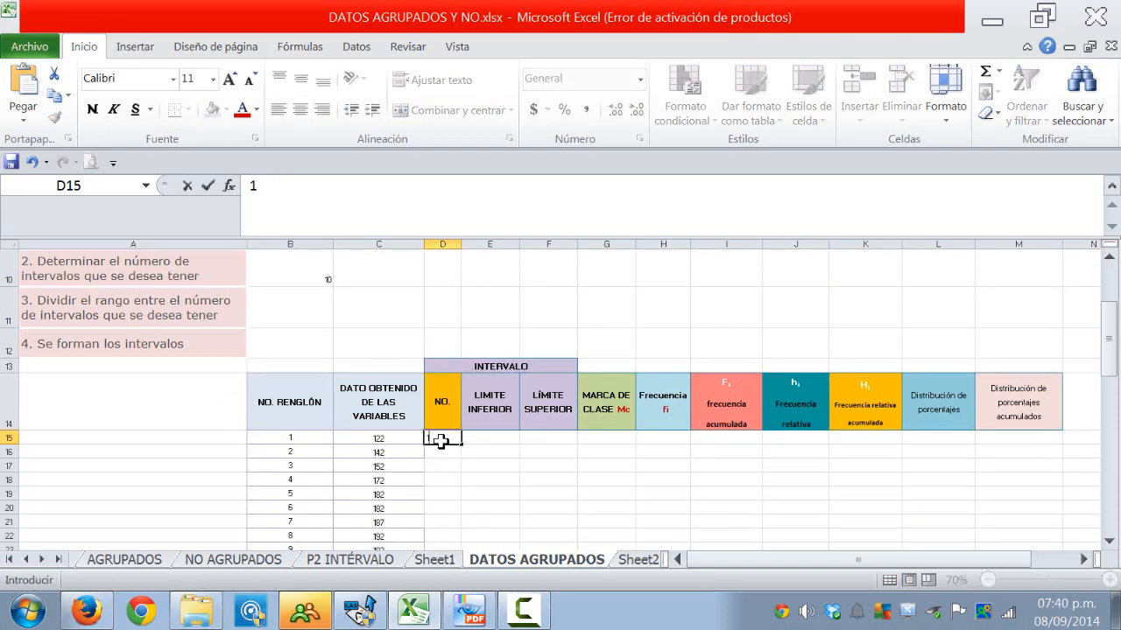
{"action": "key", "text": "Return"}
{"action": "type", "text": "2"}
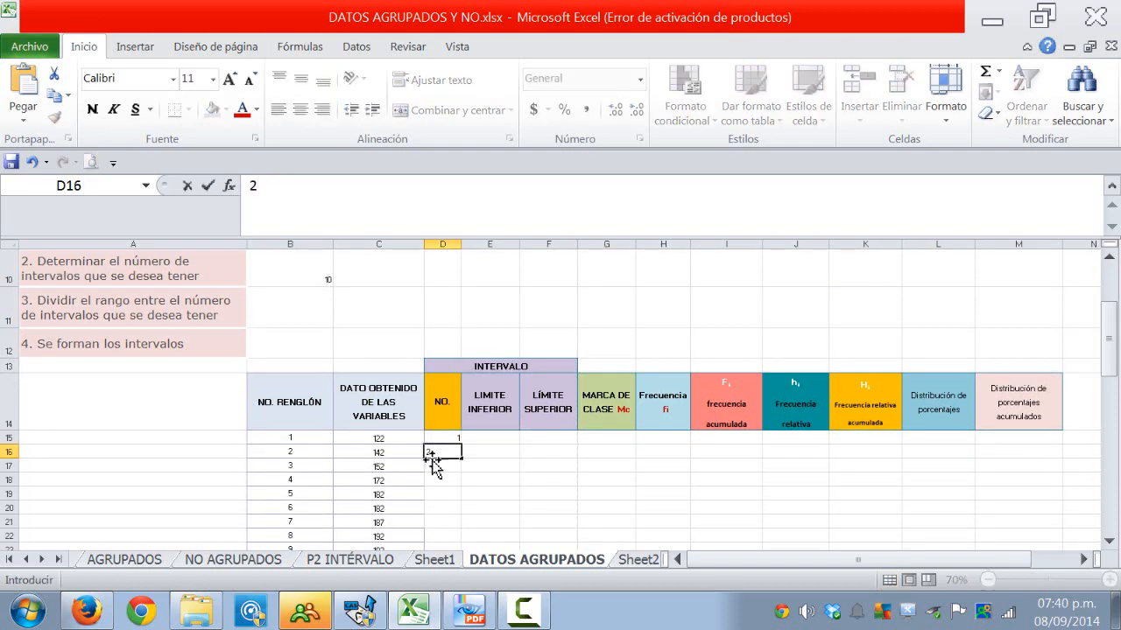
{"action": "key", "text": "Return"}
{"action": "left_click_drag", "start_coordinate": [441, 436], "coordinate": [462, 486]}
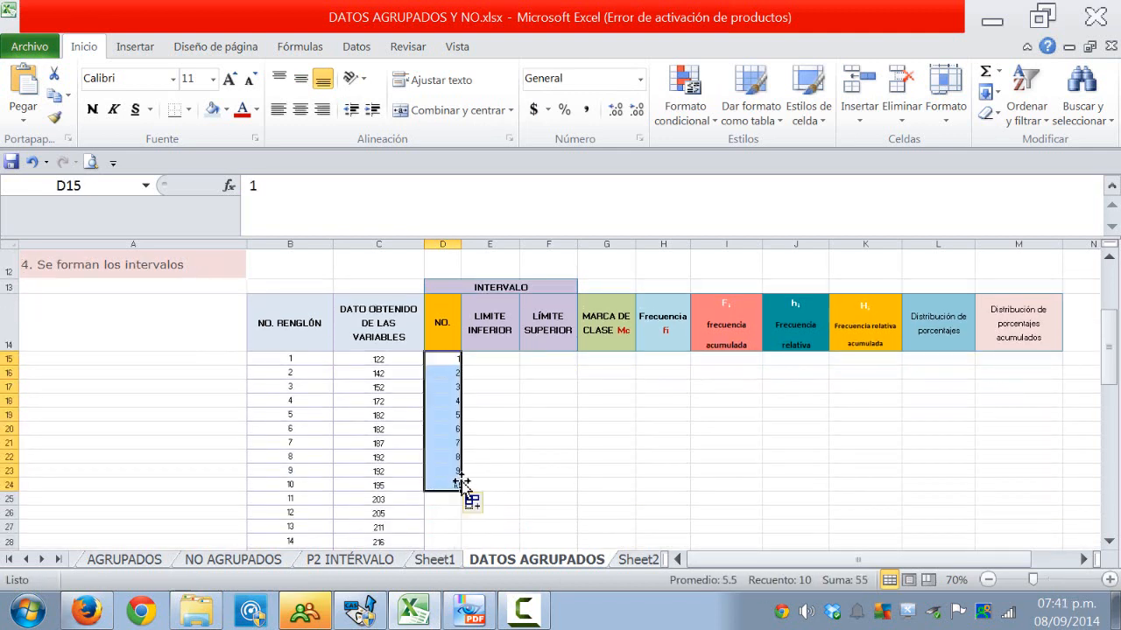
Step: Divide the range by the number of intervals in B11 with the formula =B9/B10
{"action": "scroll", "coordinate": [307, 366], "scroll_direction": "up", "scroll_amount": 2}
{"action": "left_click", "coordinate": [300, 371]}
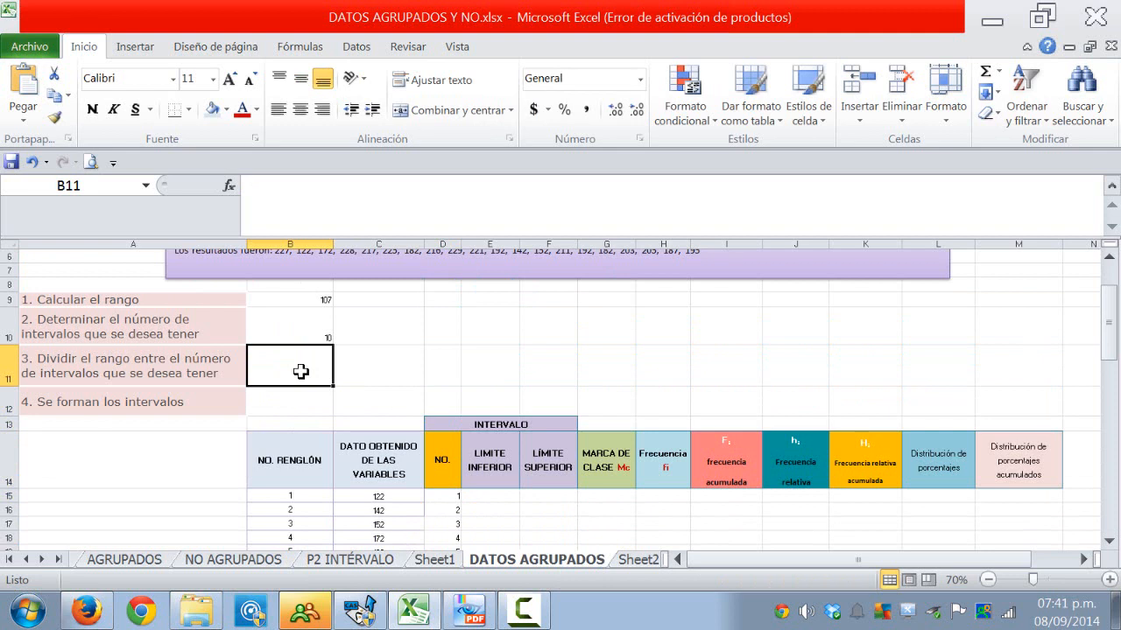
{"action": "type", "text": "="}
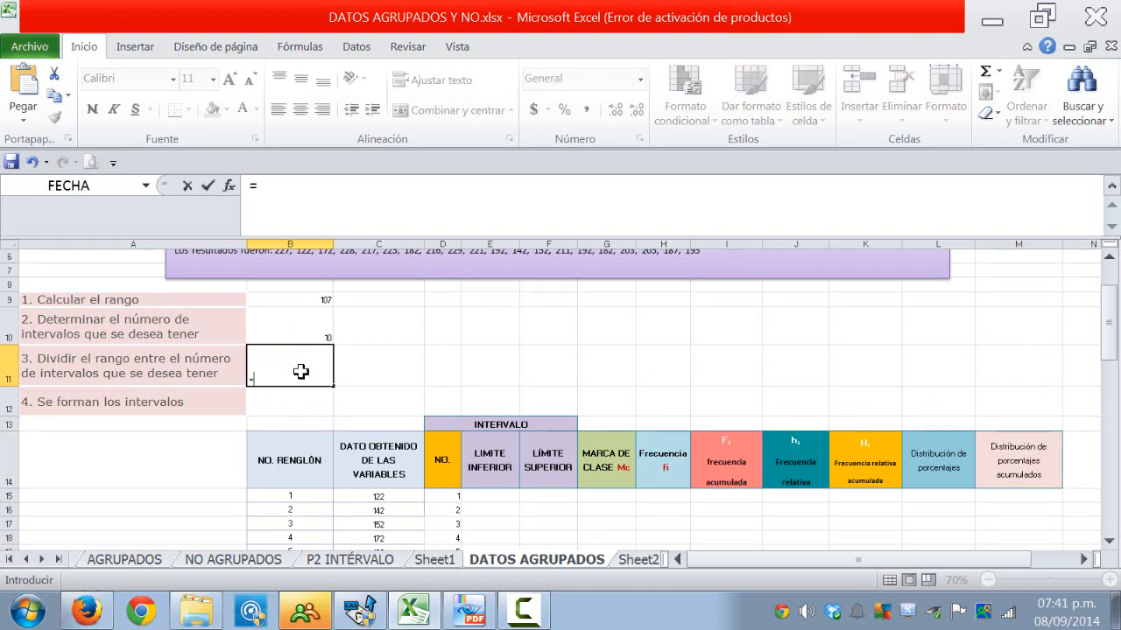
{"action": "left_click", "coordinate": [298, 303]}
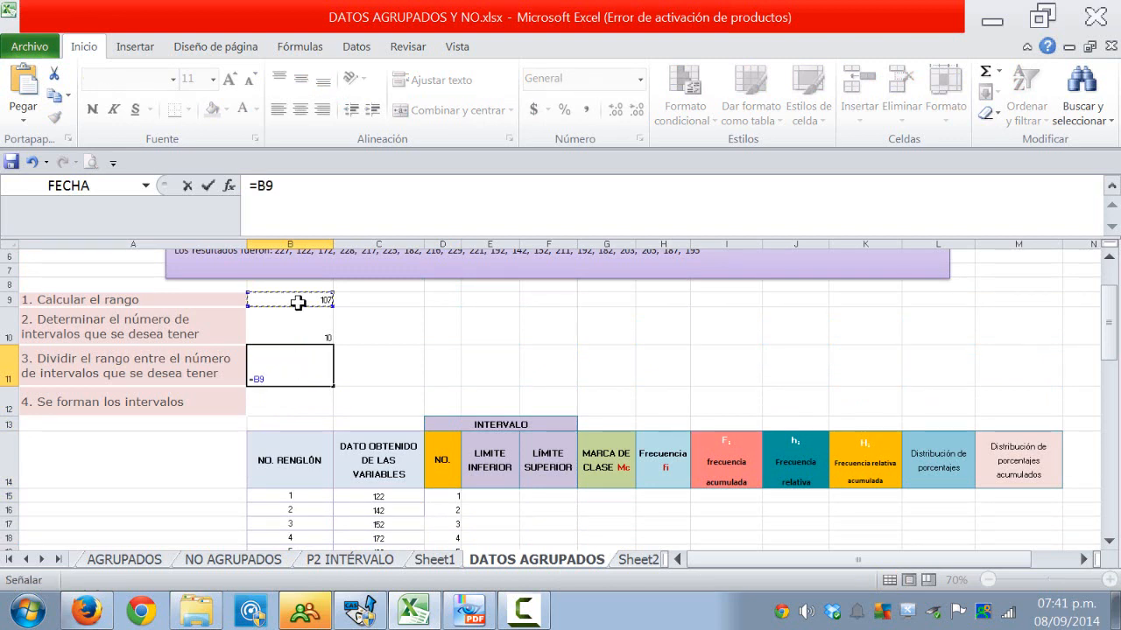
{"action": "type", "text": "/"}
{"action": "left_click", "coordinate": [294, 333]}
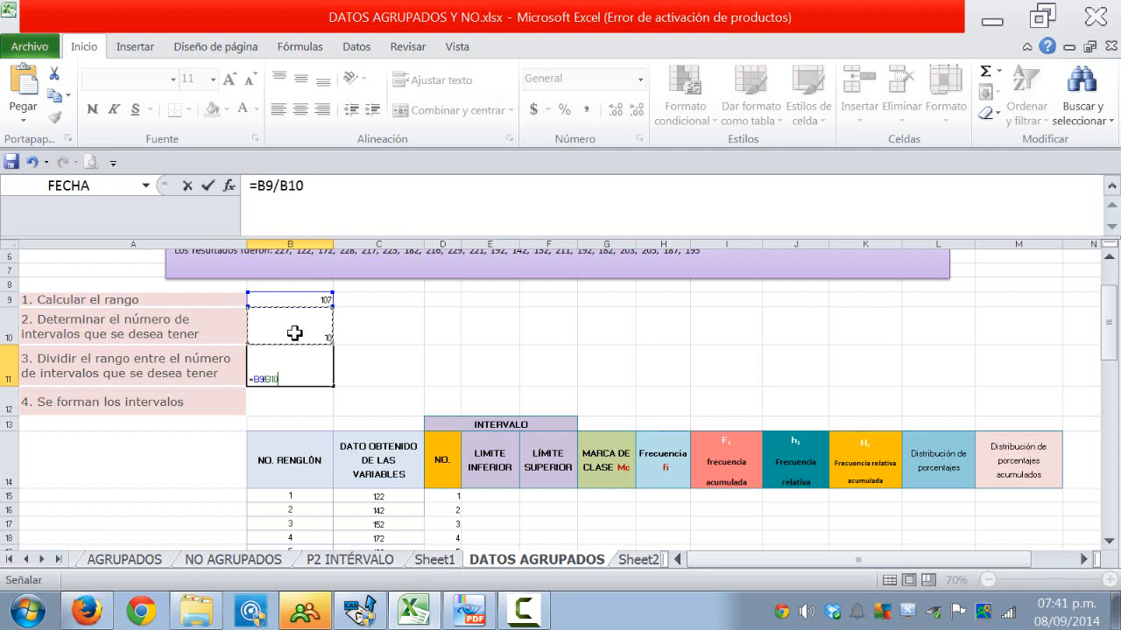
{"action": "key", "text": "Return"}
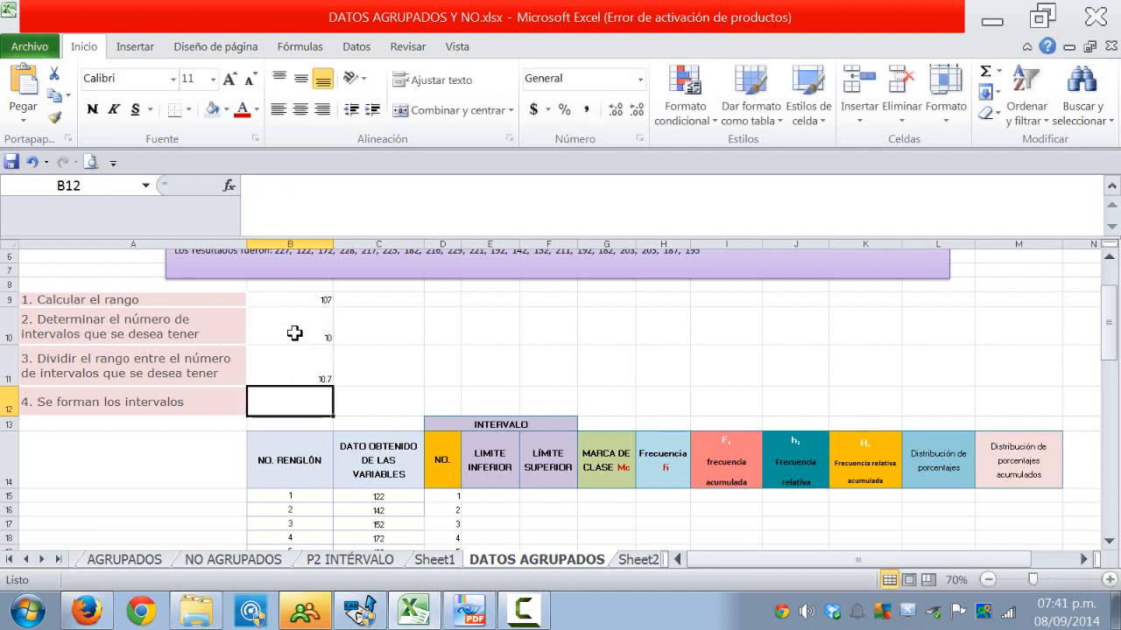
Step: Enter 10 in C11, beside the division result, as the whole-number interval width
{"action": "left_click", "coordinate": [301, 379]}
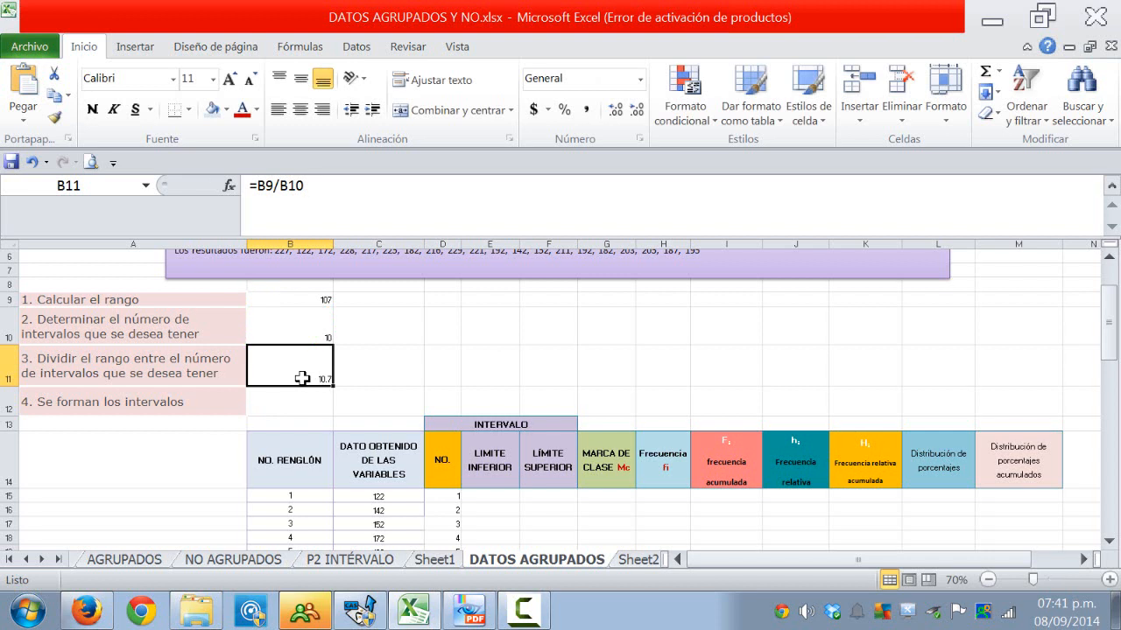
{"action": "left_click", "coordinate": [373, 374]}
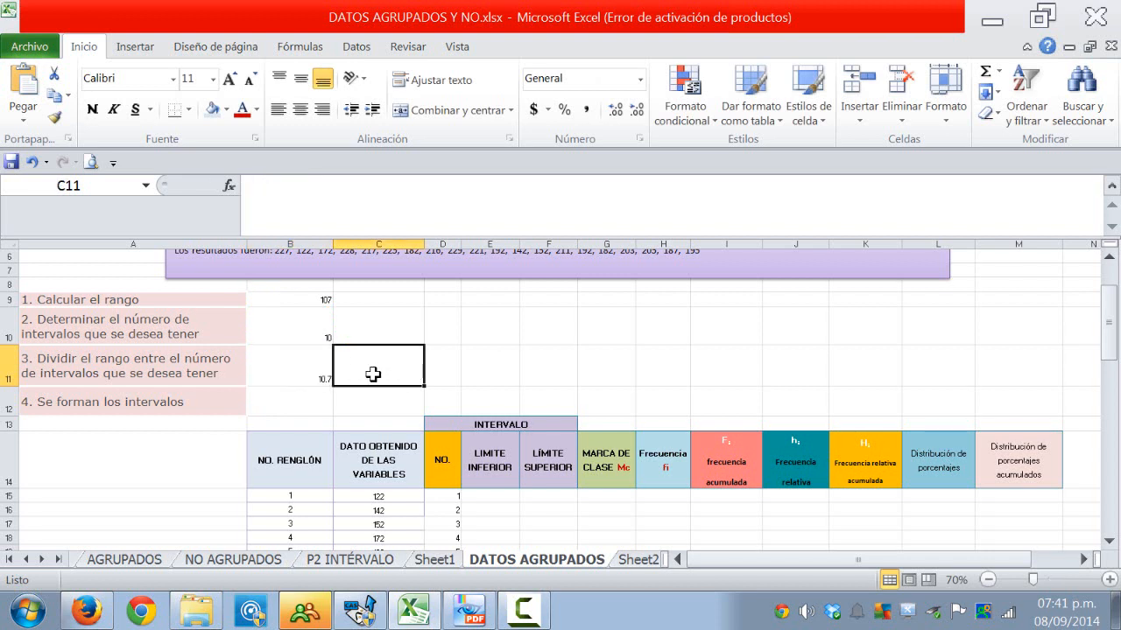
{"action": "type", "text": "10"}
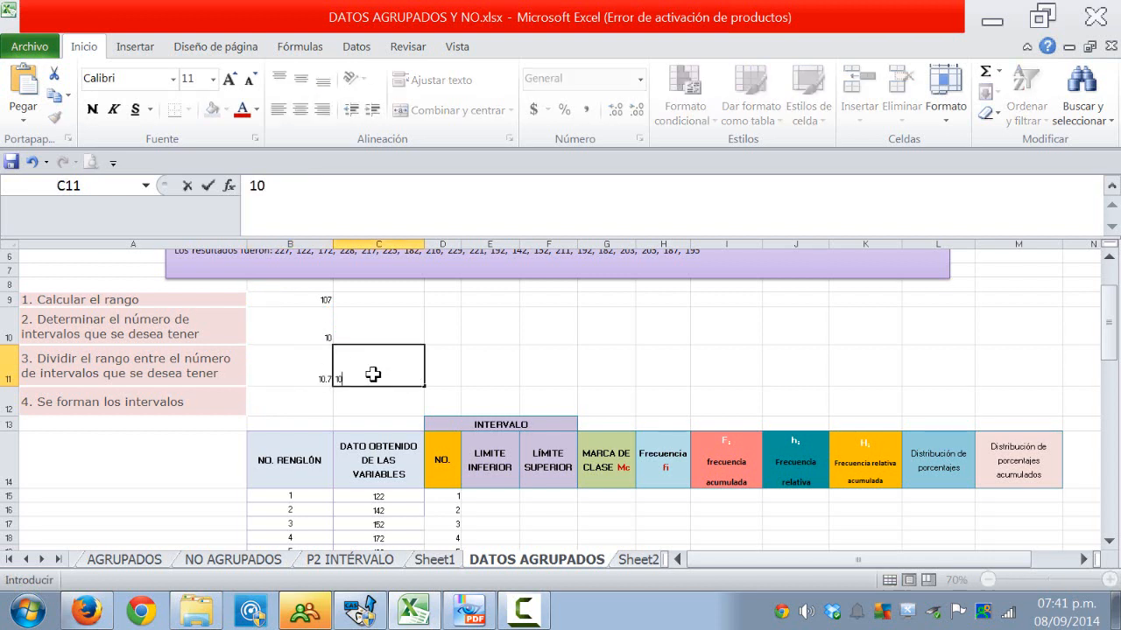
{"action": "left_click", "coordinate": [308, 402]}
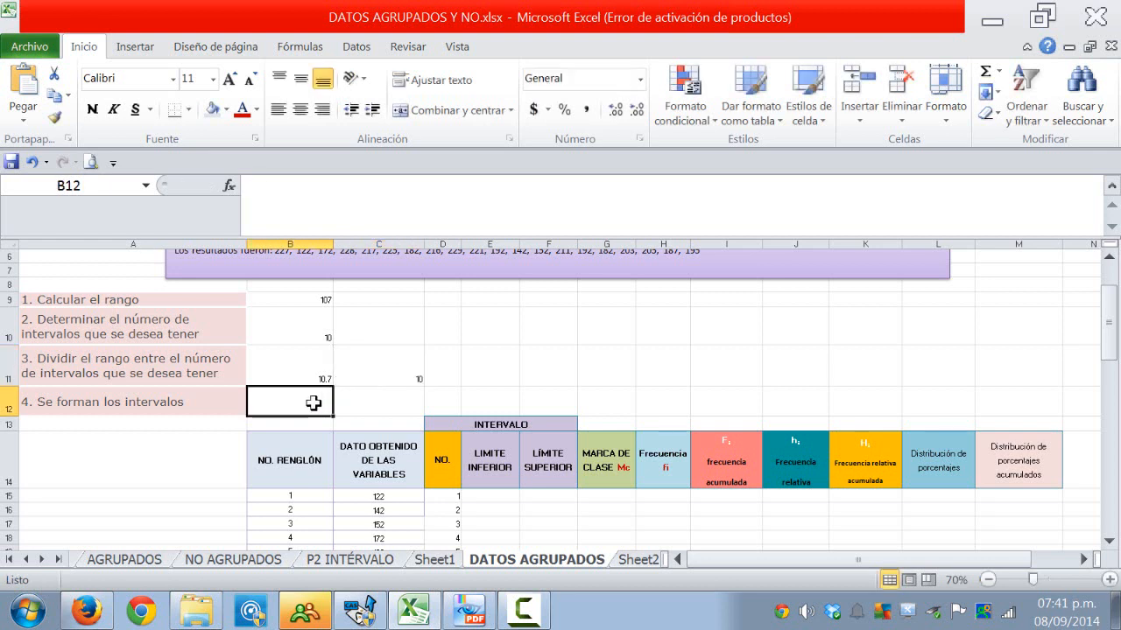
{"action": "left_click", "coordinate": [379, 375]}
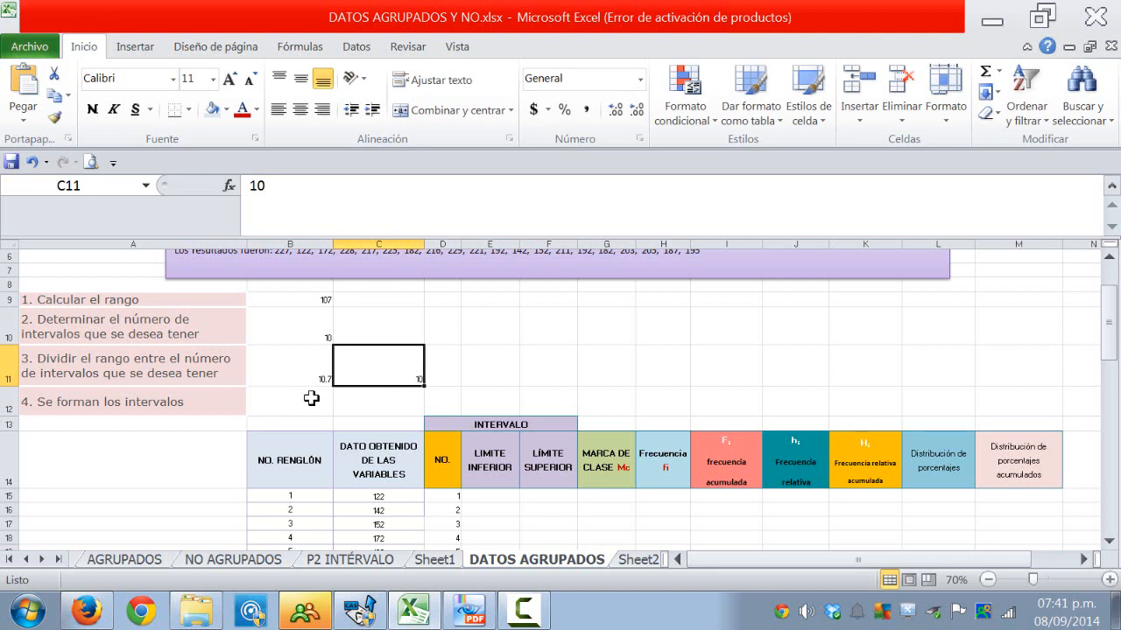
Step: Enter 121 in B12 as the starting value for forming the intervals
{"action": "scroll", "coordinate": [450, 471], "scroll_direction": "down", "scroll_amount": 1}
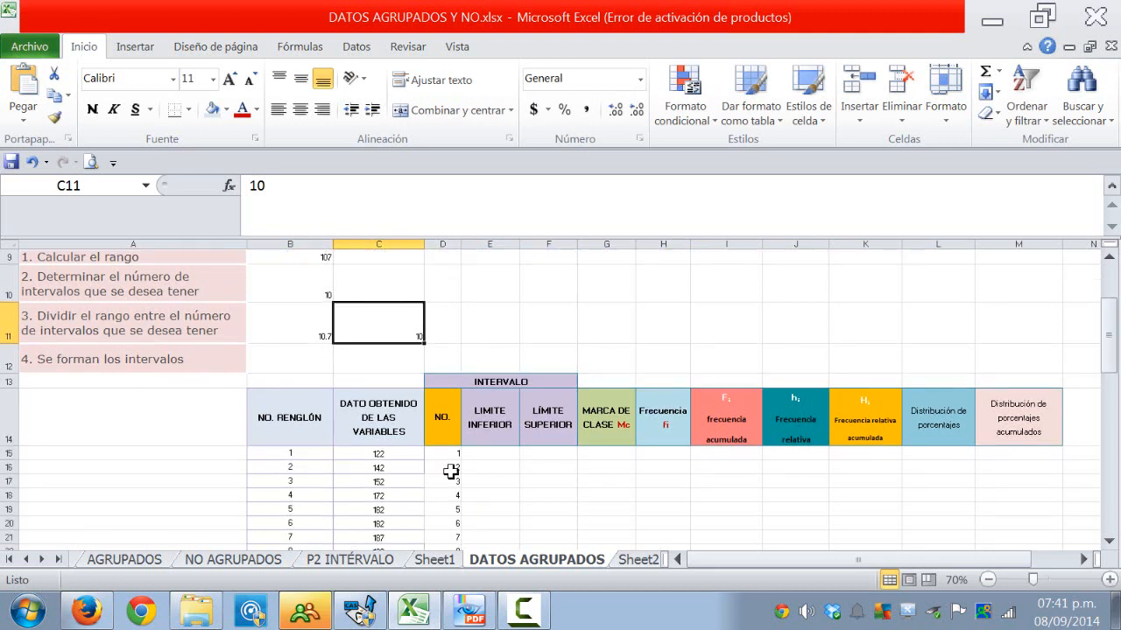
{"action": "left_click", "coordinate": [494, 455]}
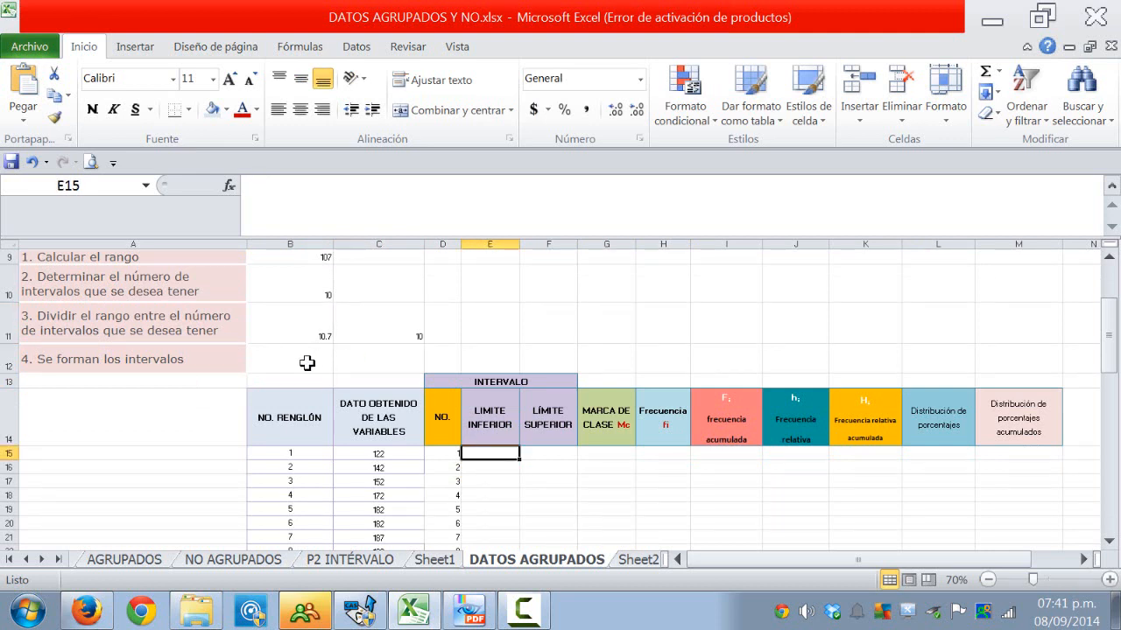
{"action": "left_click", "coordinate": [358, 455]}
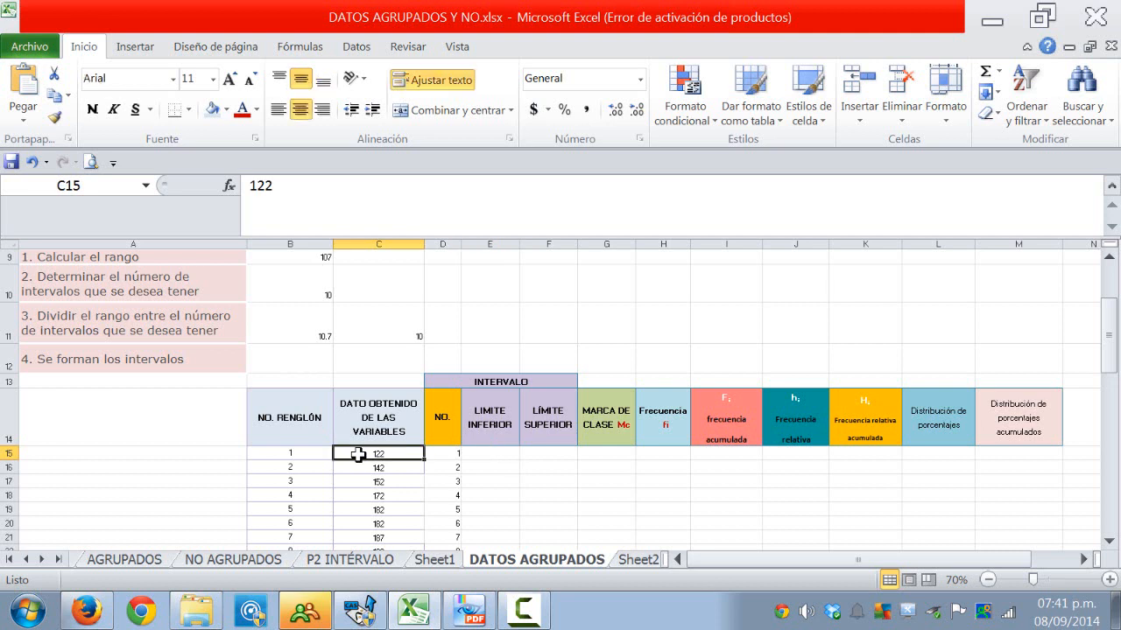
{"action": "left_click", "coordinate": [295, 360]}
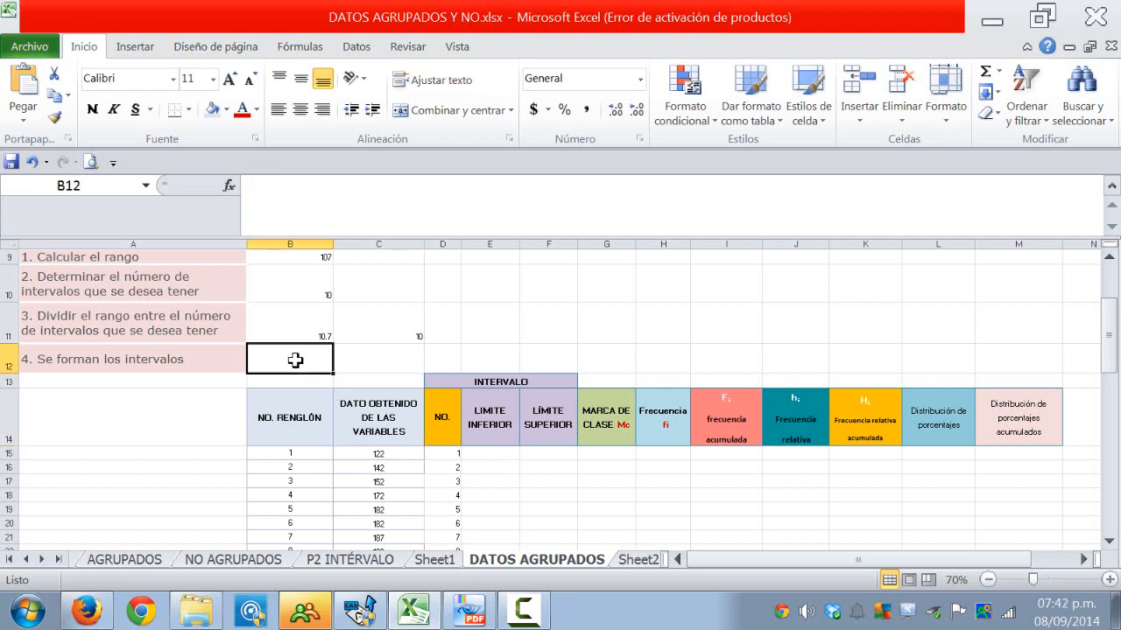
{"action": "type", "text": "121"}
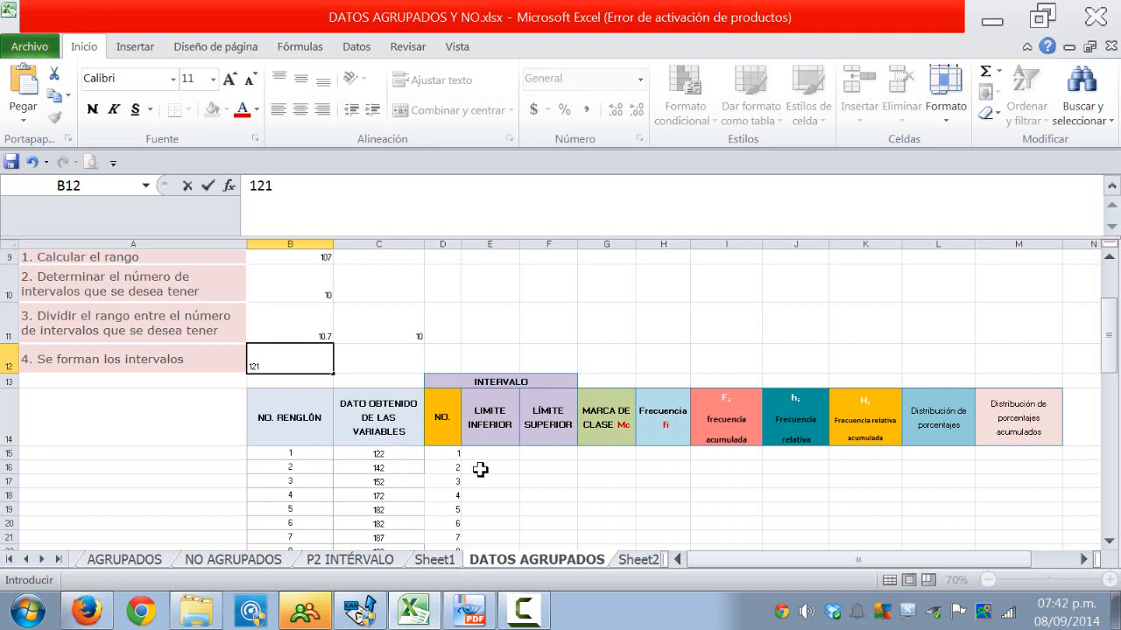
{"action": "left_click", "coordinate": [488, 479]}
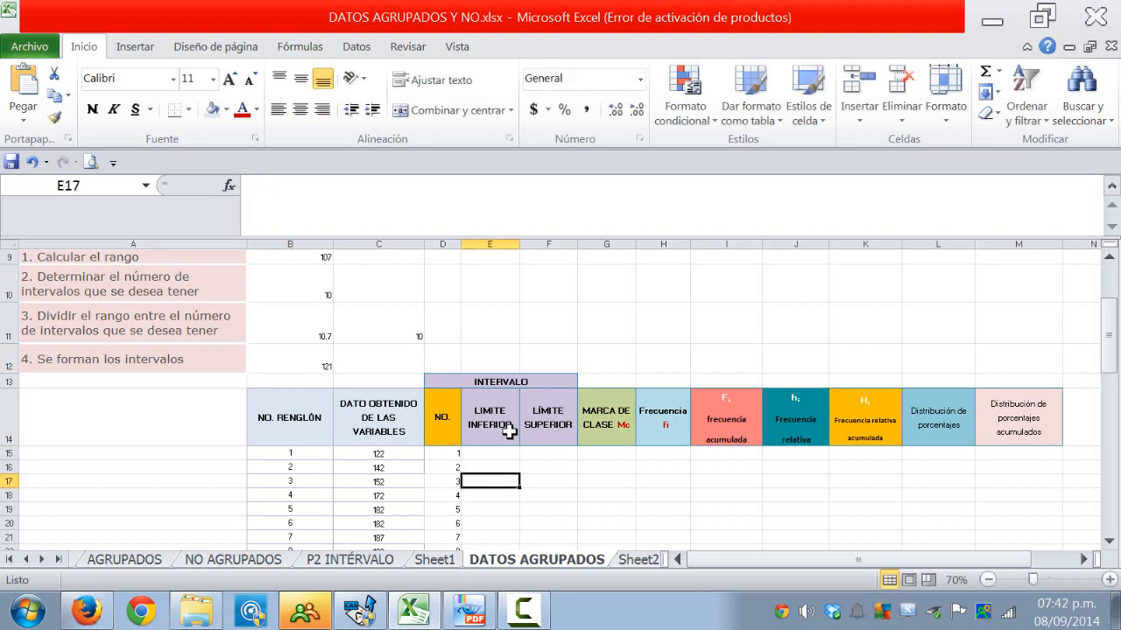
Step: Enter 121 in E15 as the lower limit of the first interval
{"action": "scroll", "coordinate": [507, 437], "scroll_direction": "down", "scroll_amount": 1}
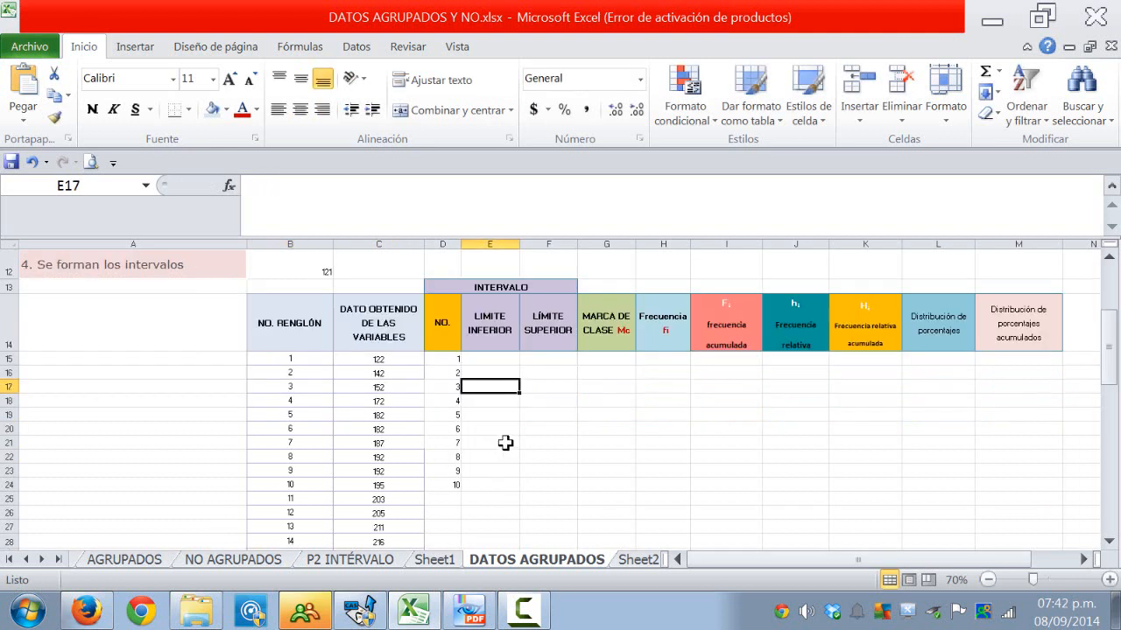
{"action": "left_click", "coordinate": [495, 361]}
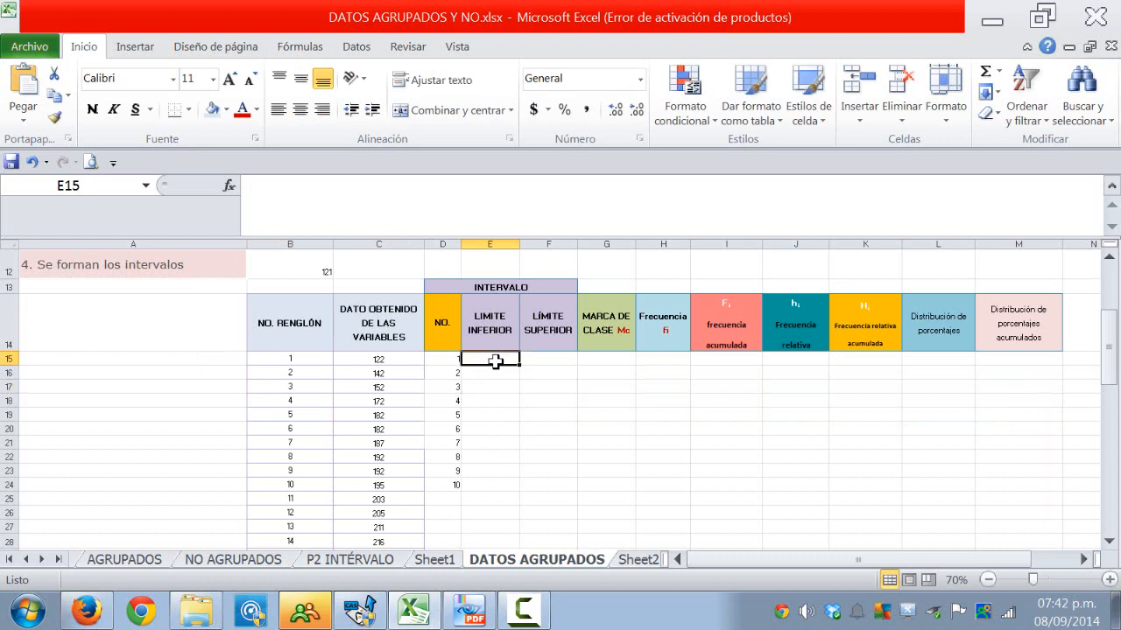
{"action": "type", "text": "121"}
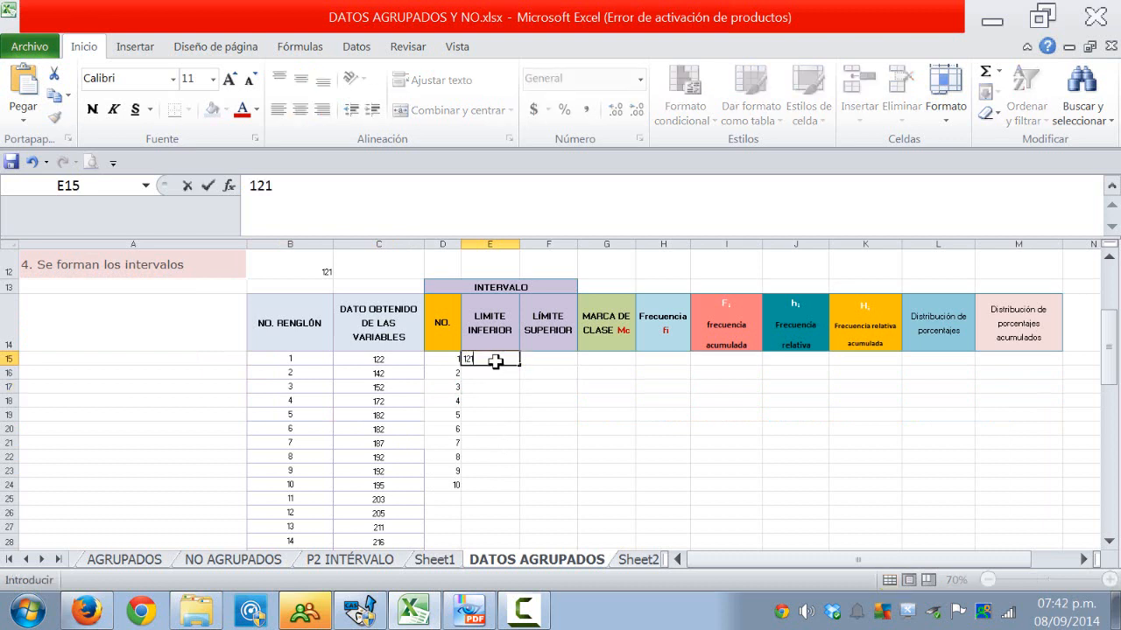
Step: Calculate the first interval's upper limit in F15 with the formula =E15+10
{"action": "left_click", "coordinate": [556, 359]}
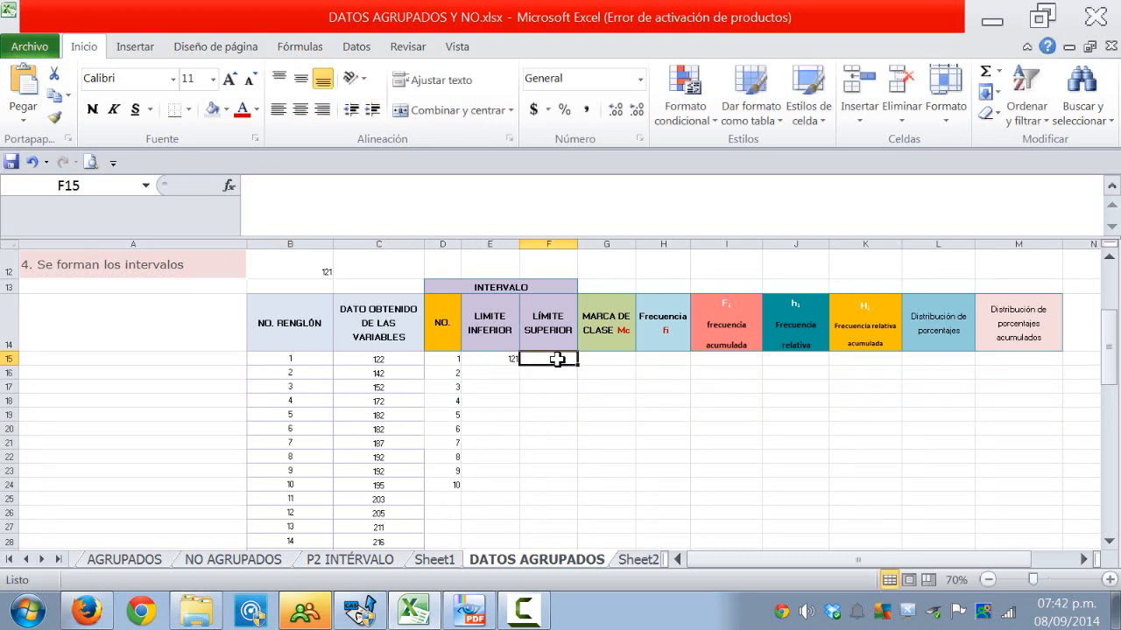
{"action": "type", "text": "="}
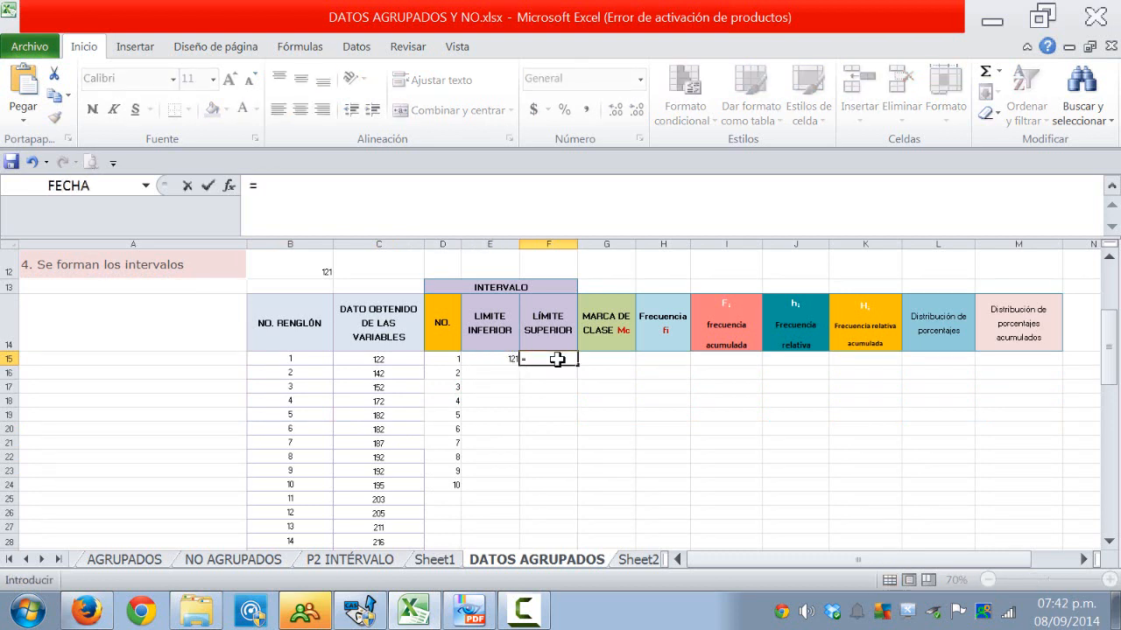
{"action": "left_click", "coordinate": [482, 359]}
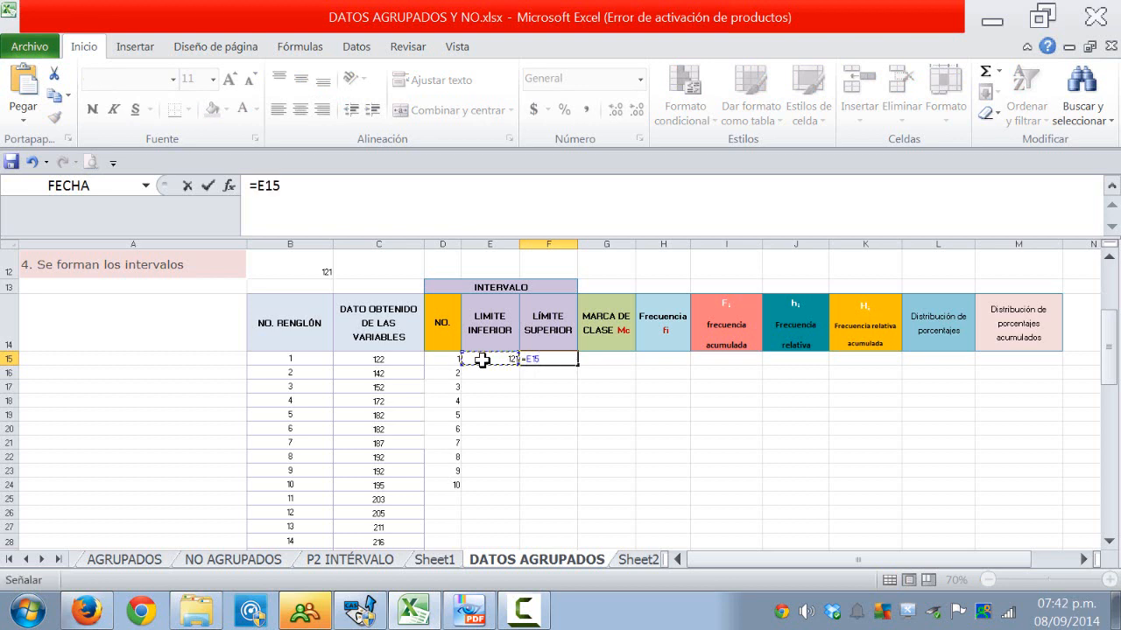
{"action": "type", "text": "+10"}
{"action": "key", "text": "Return"}
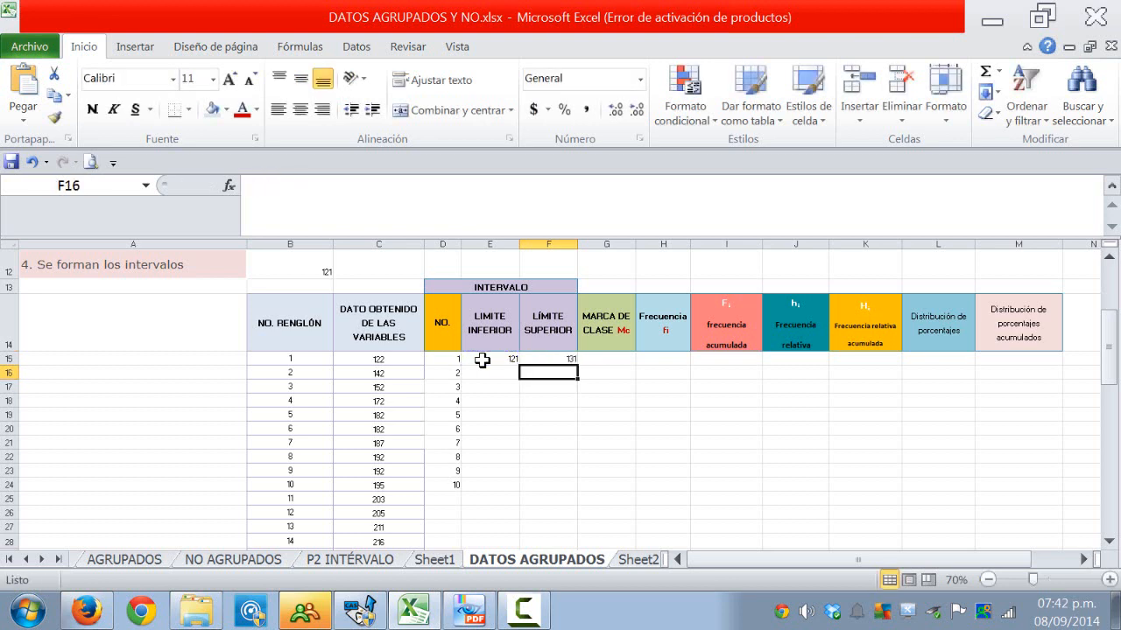
Step: Calculate the second interval's lower limit in E16 with the formula =F15+1
{"action": "left_click", "coordinate": [492, 375]}
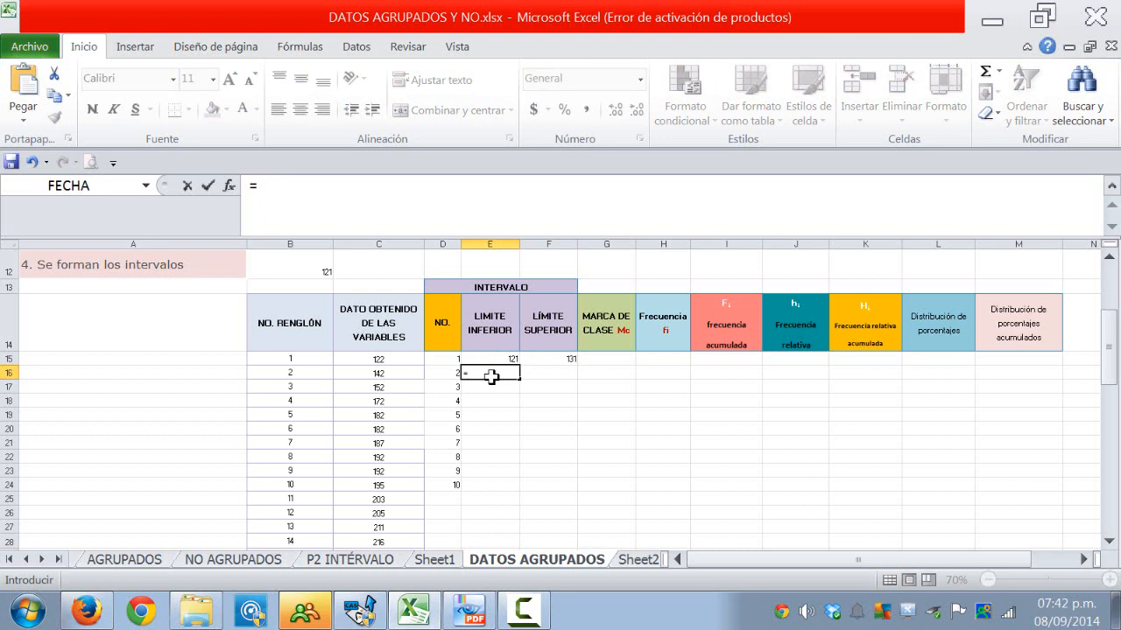
{"action": "left_click", "coordinate": [554, 362]}
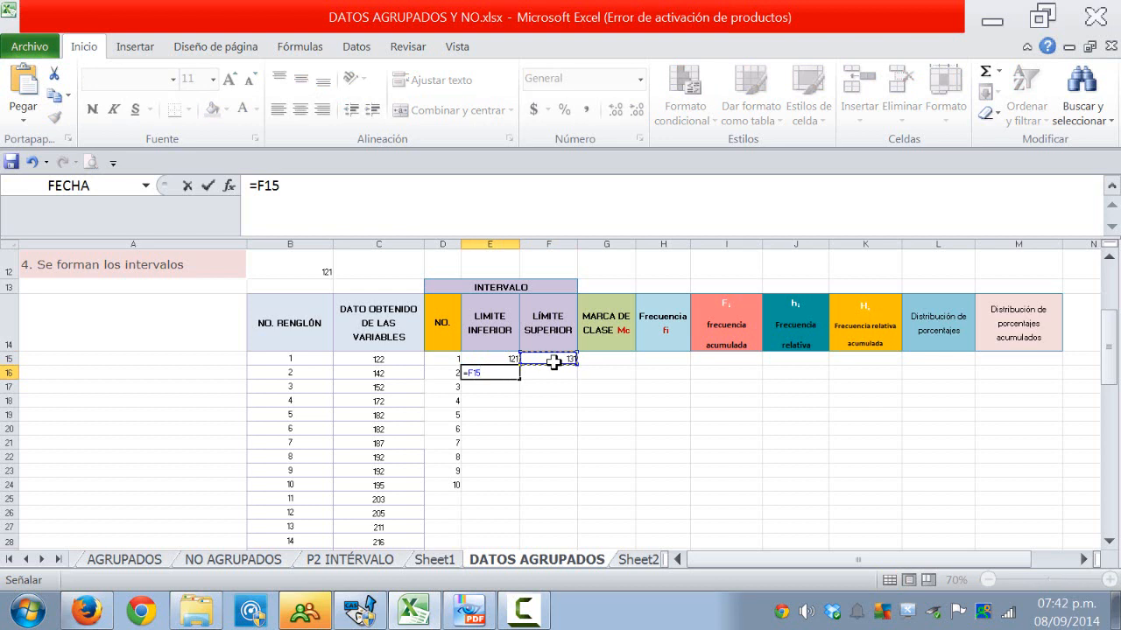
{"action": "type", "text": "+1"}
{"action": "key", "text": "Return"}
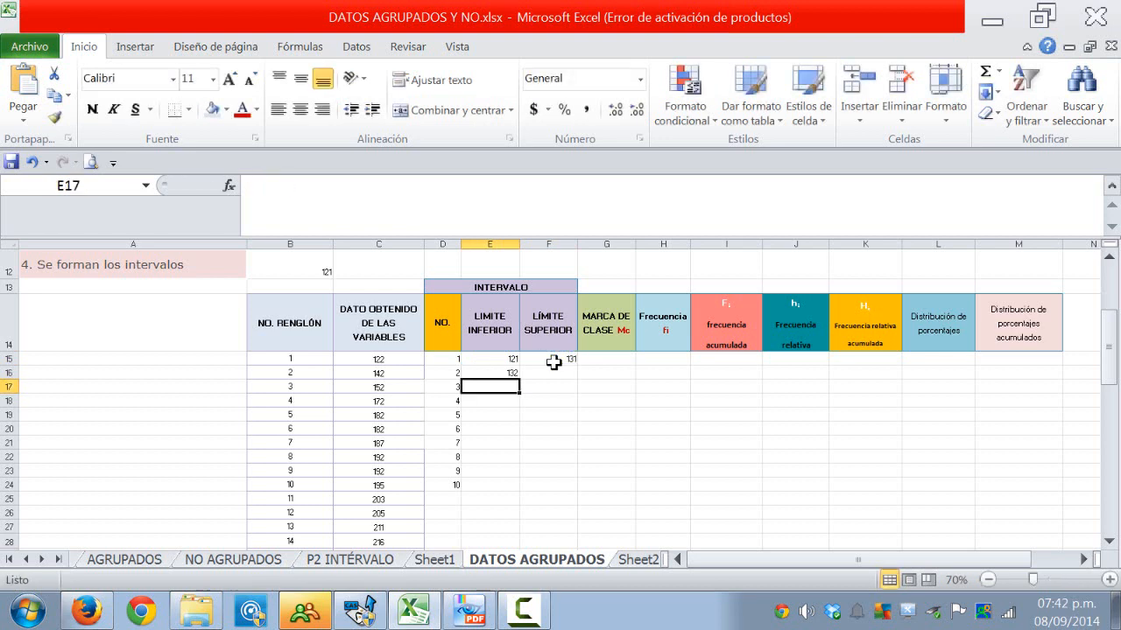
Step: Calculate the second interval's upper limit in F16 with the formula =E16+10
{"action": "left_click", "coordinate": [551, 374]}
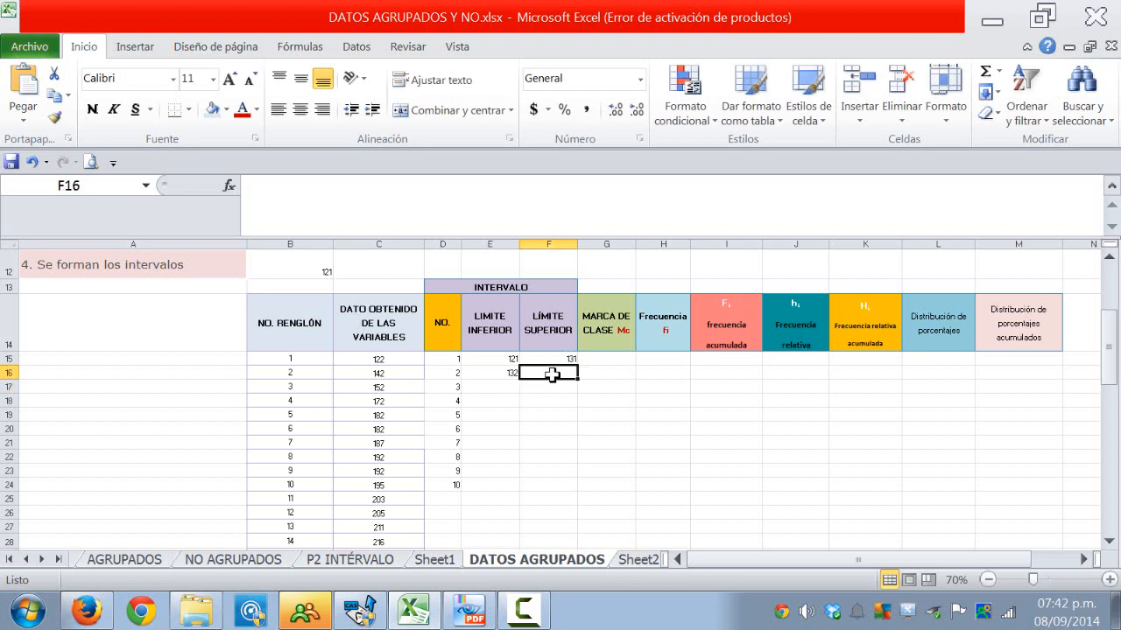
{"action": "type", "text": "="}
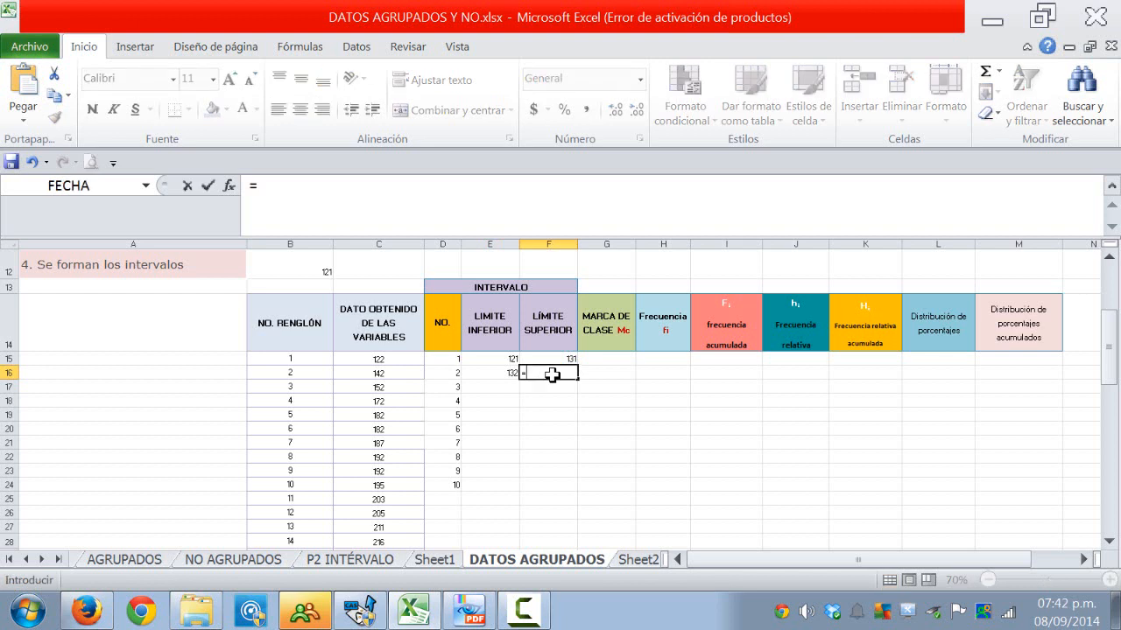
{"action": "left_click", "coordinate": [473, 372]}
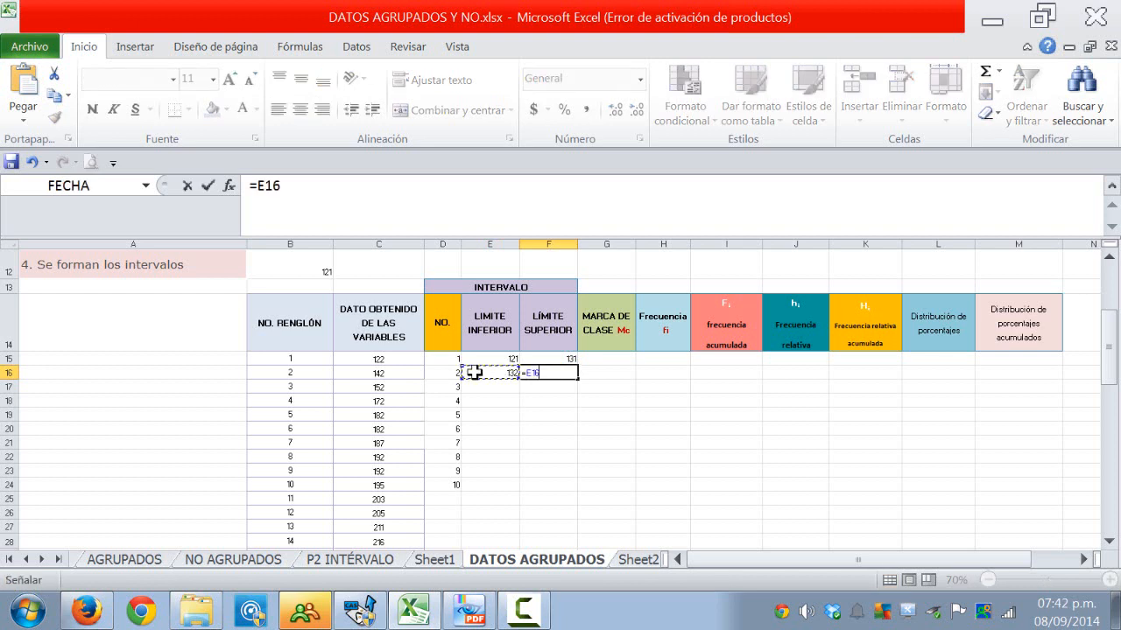
{"action": "type", "text": "+10"}
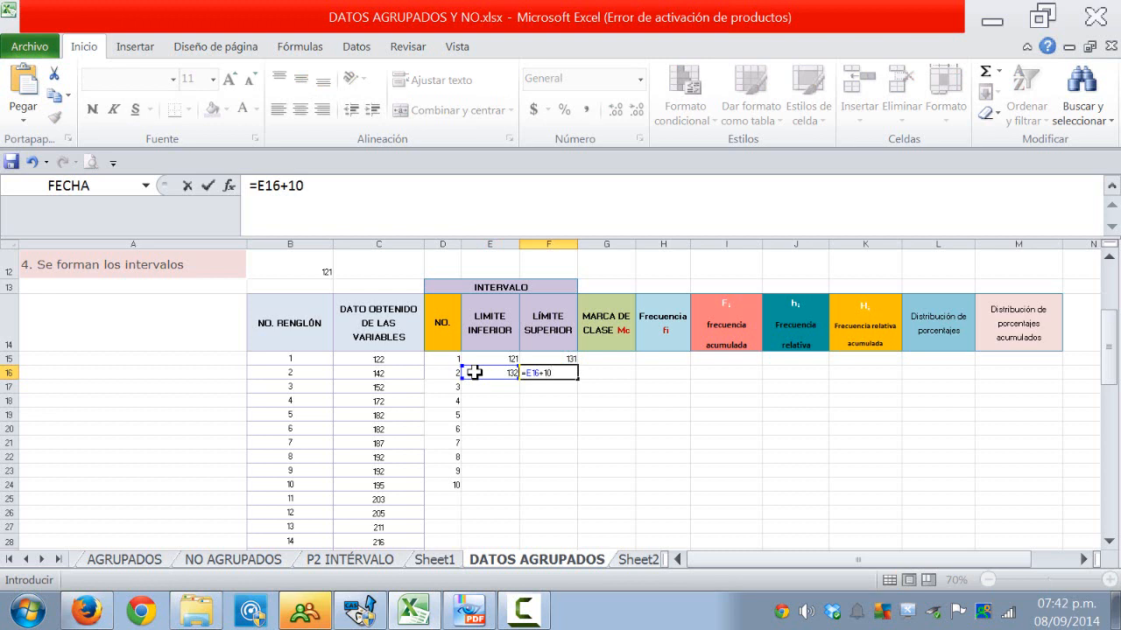
{"action": "key", "text": "Return"}
Step: Fill the limit formulas in E16:F16 down to row 24 to complete the ten intervals
{"action": "left_click_drag", "start_coordinate": [474, 372], "coordinate": [565, 373]}
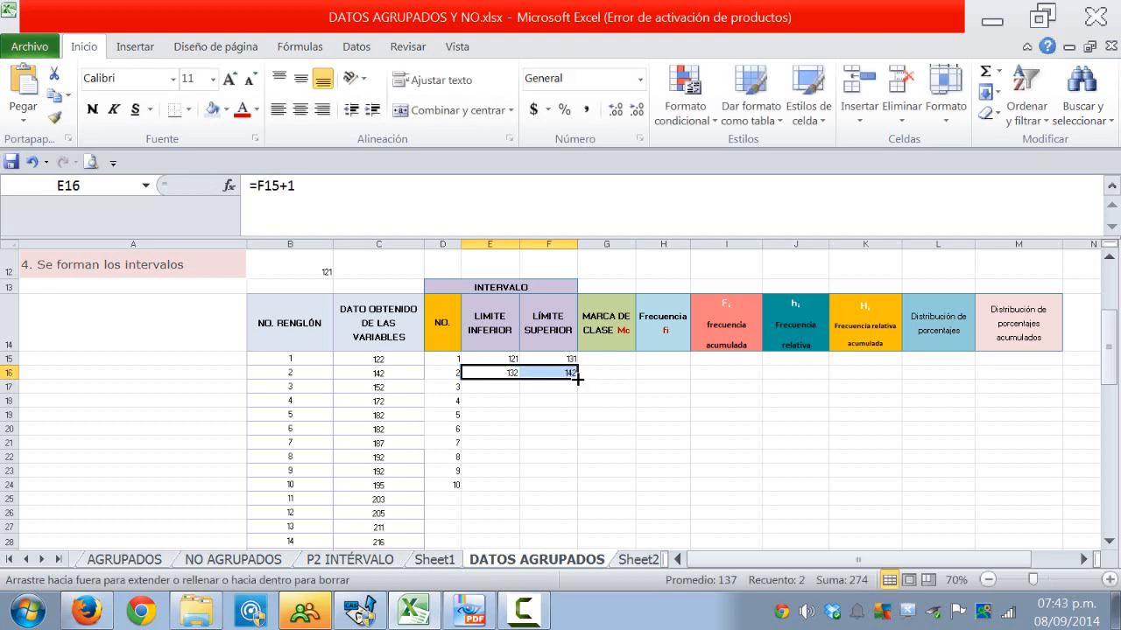
{"action": "left_click_drag", "start_coordinate": [577, 379], "coordinate": [574, 489]}
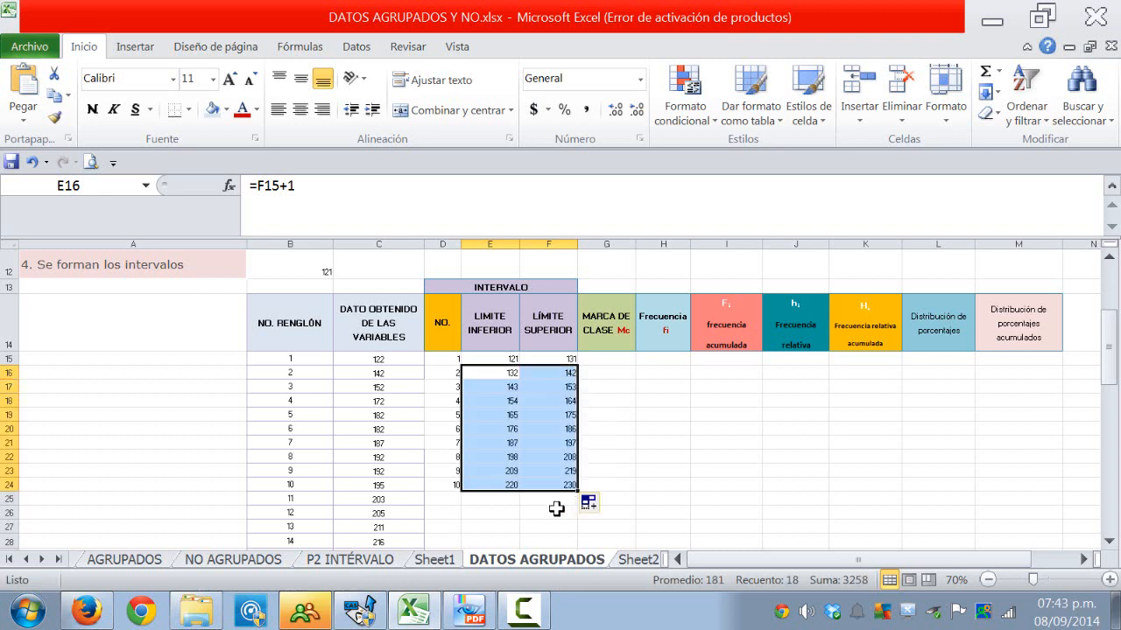
{"action": "left_click", "coordinate": [494, 499]}
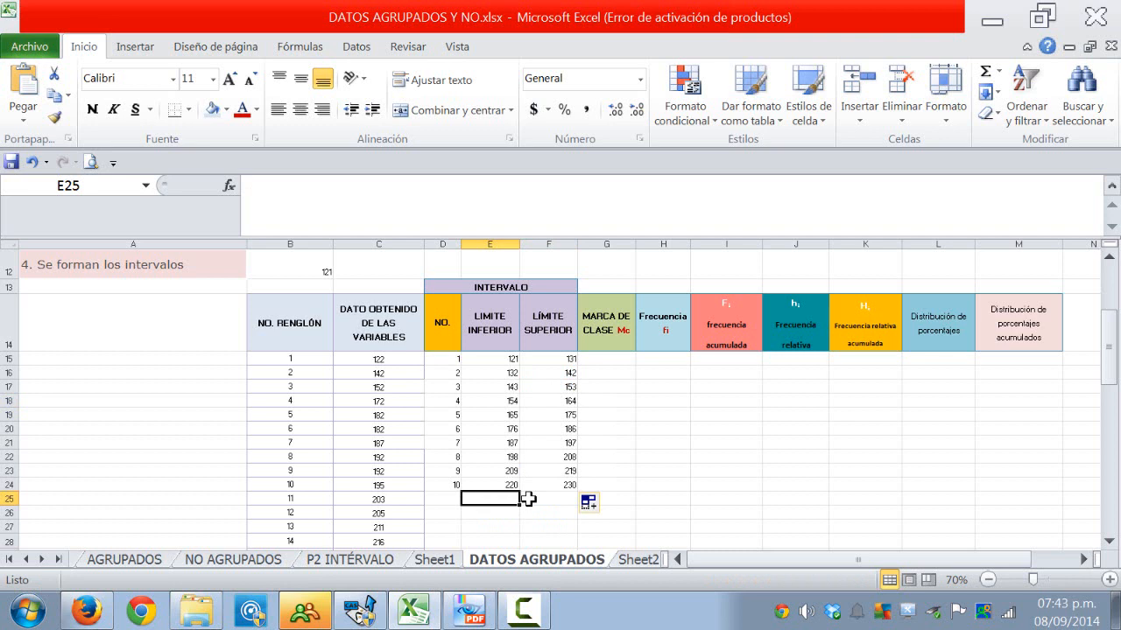
Step: Calculate the first interval's class mark in G15 with the formula =(E15+F15)/2
{"action": "left_click", "coordinate": [608, 412]}
{"action": "left_click", "coordinate": [604, 359]}
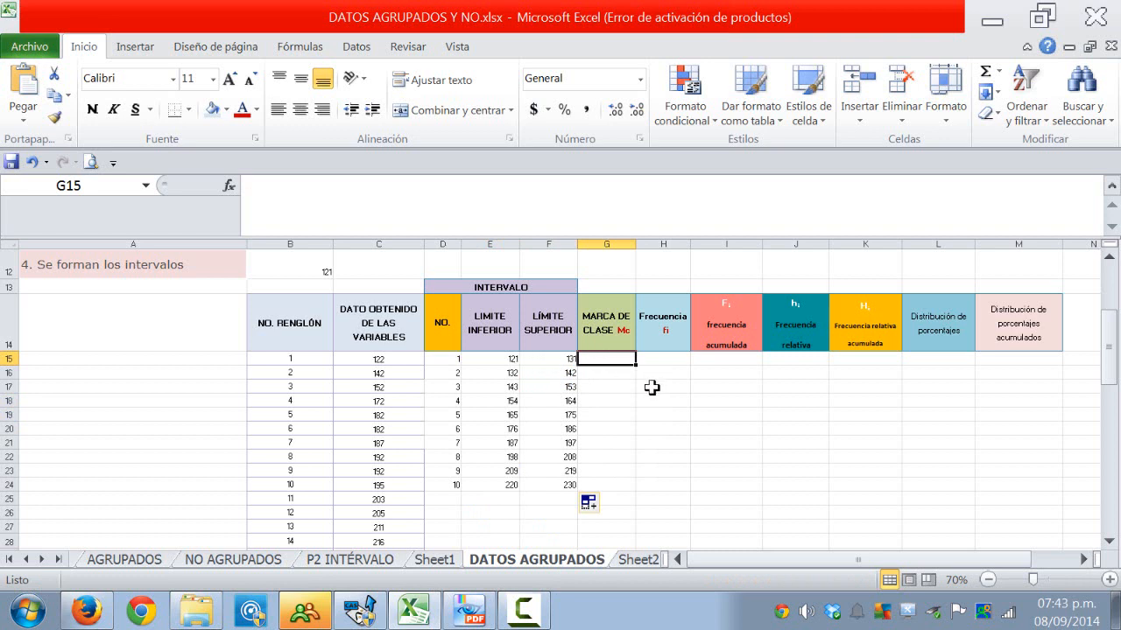
{"action": "left_click", "coordinate": [613, 372]}
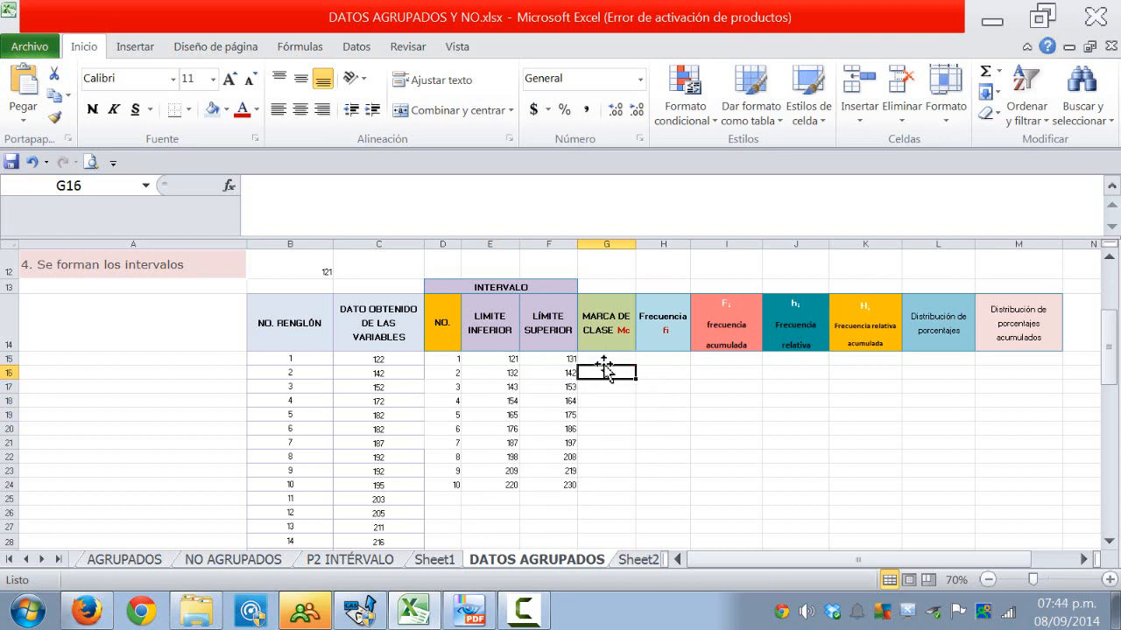
{"action": "left_click", "coordinate": [605, 359]}
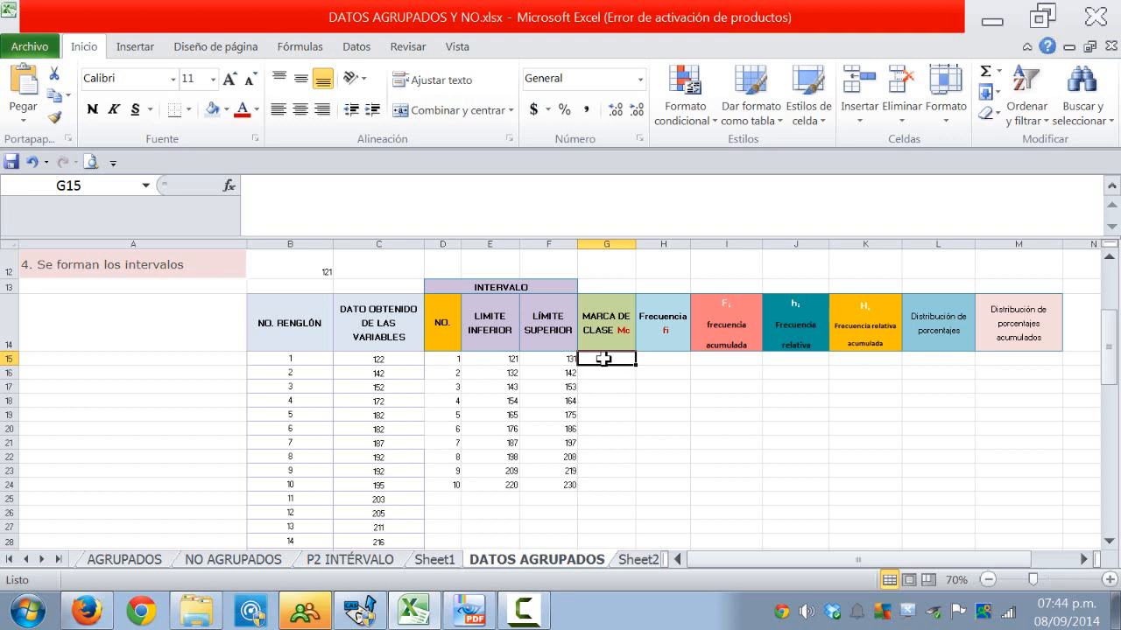
{"action": "type", "text": "="}
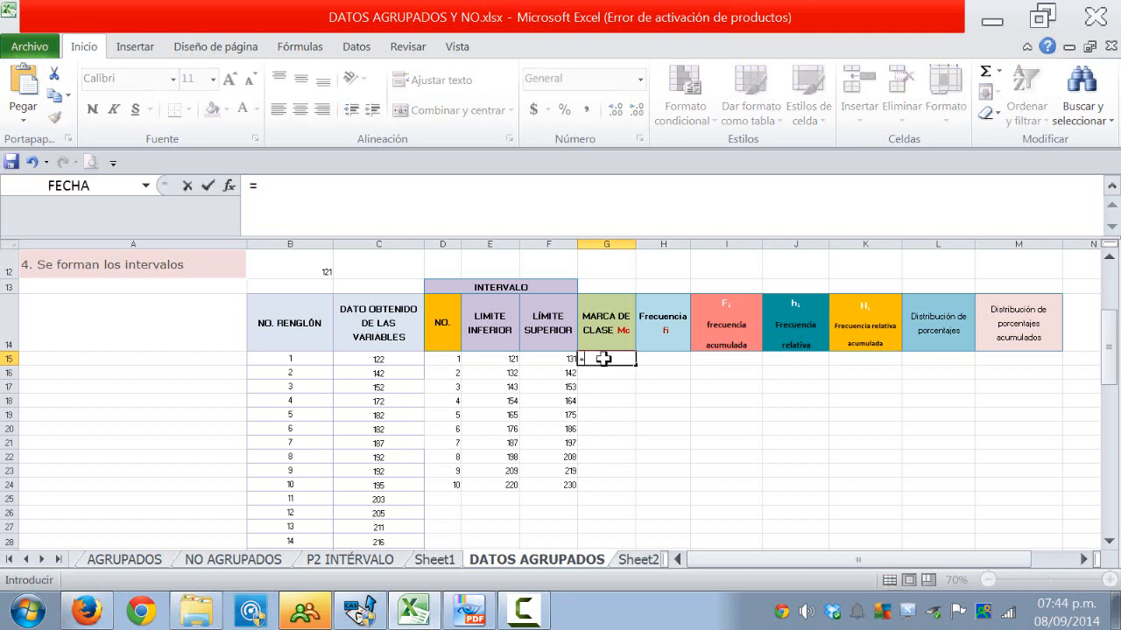
{"action": "type", "text": "("}
{"action": "left_click", "coordinate": [508, 359]}
{"action": "type", "text": "+"}
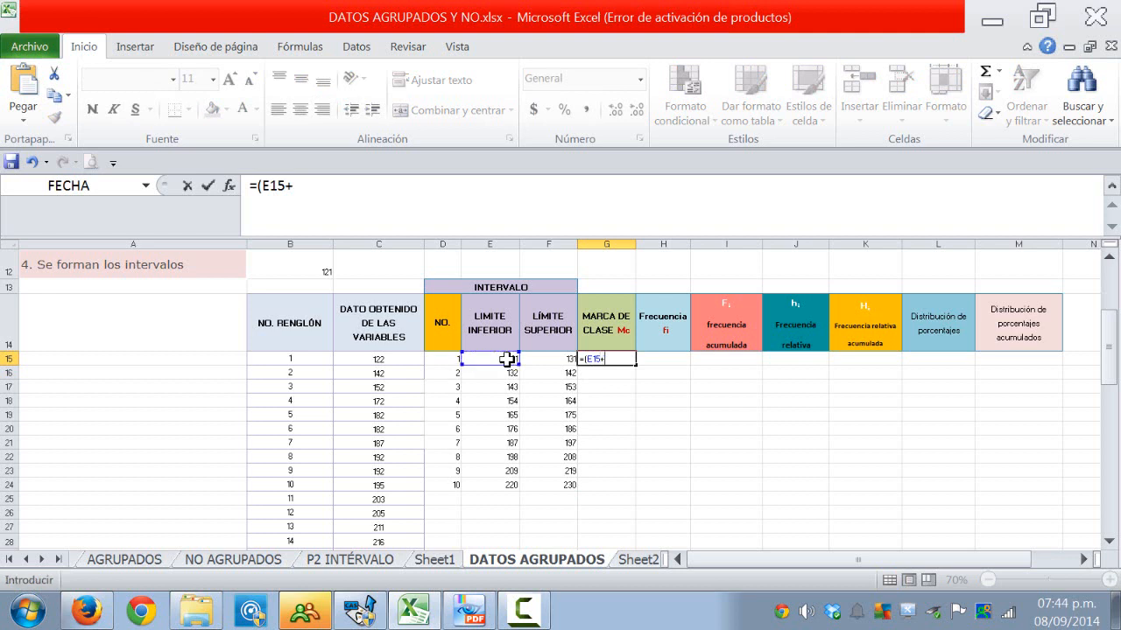
{"action": "left_click", "coordinate": [550, 360]}
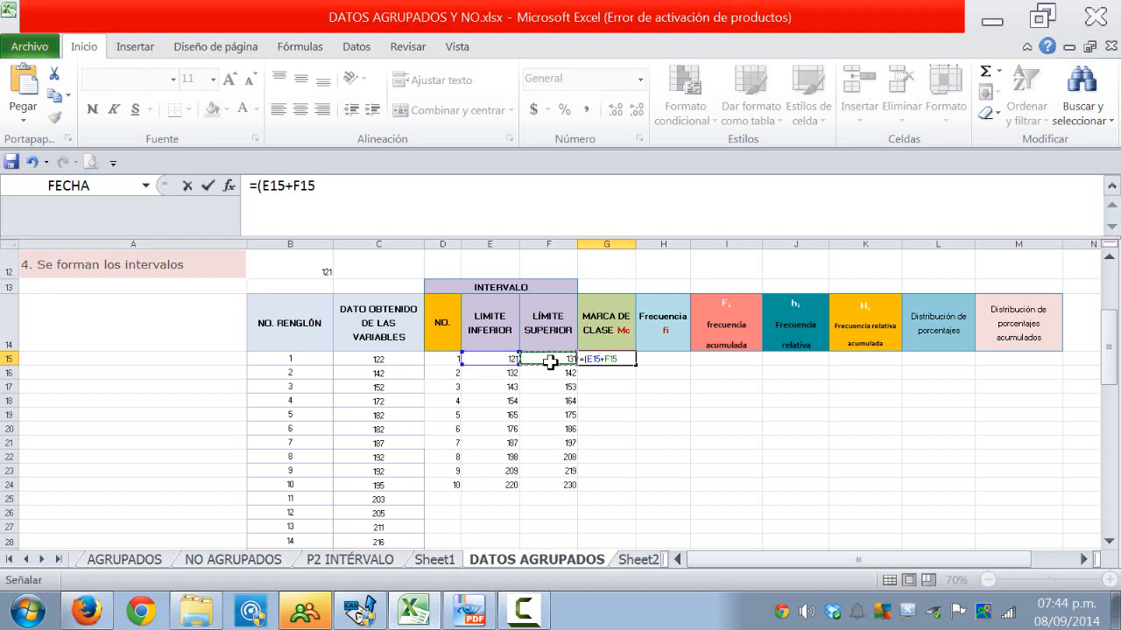
{"action": "type", "text": ")/2"}
{"action": "key", "text": "Return"}
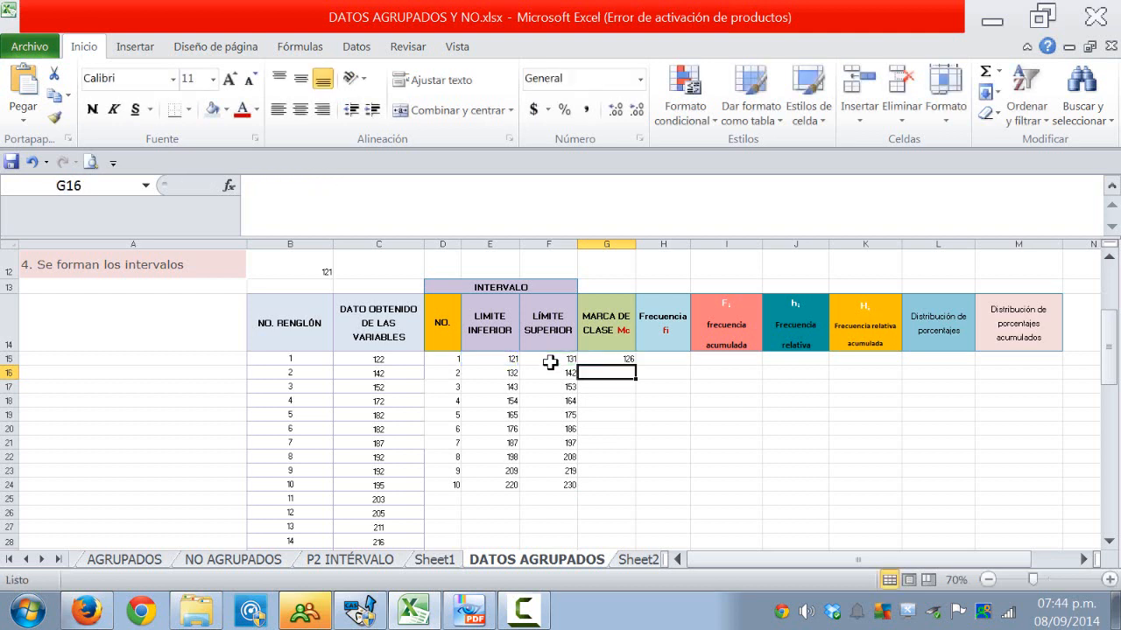
Step: Copy the class mark formula from G15 down through G24
{"action": "left_click", "coordinate": [595, 359]}
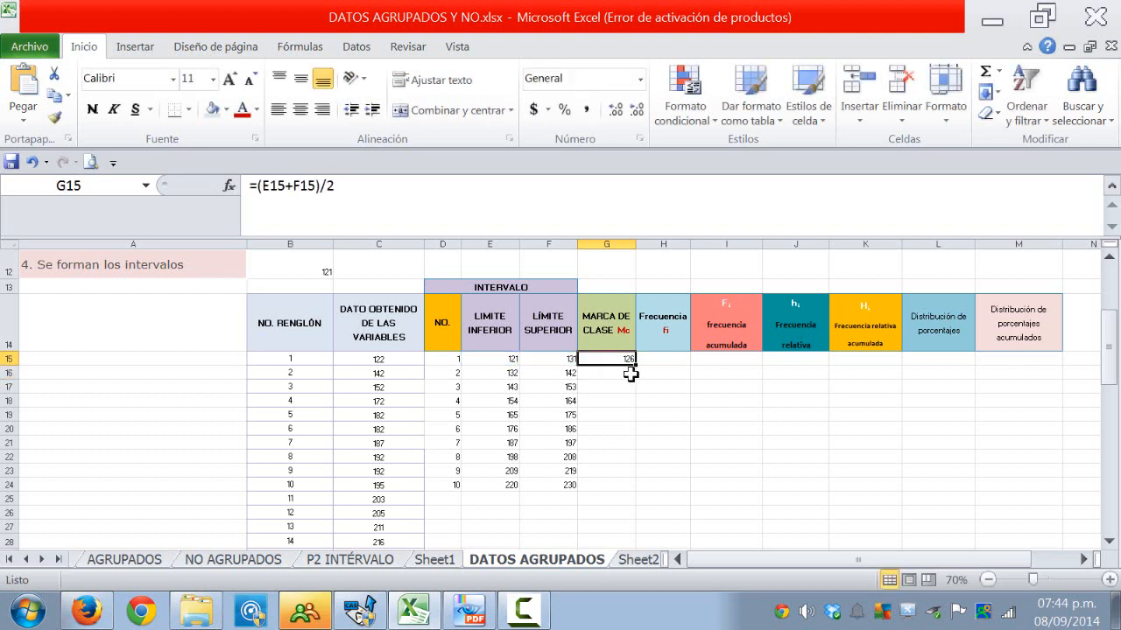
{"action": "left_click_drag", "start_coordinate": [635, 365], "coordinate": [632, 491]}
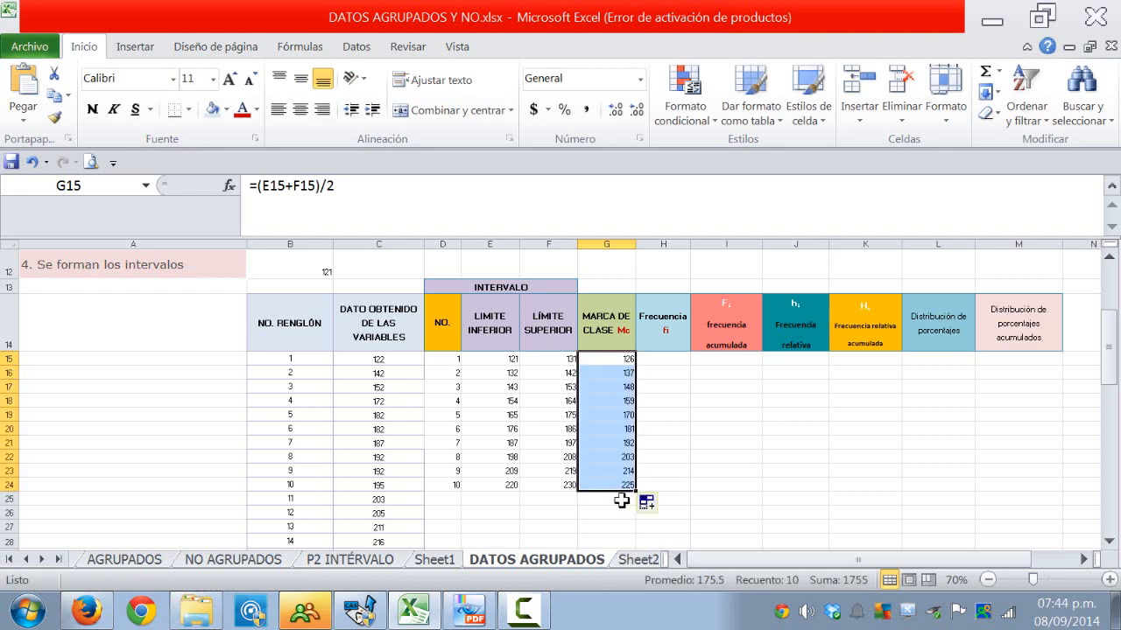
{"action": "left_click", "coordinate": [663, 400]}
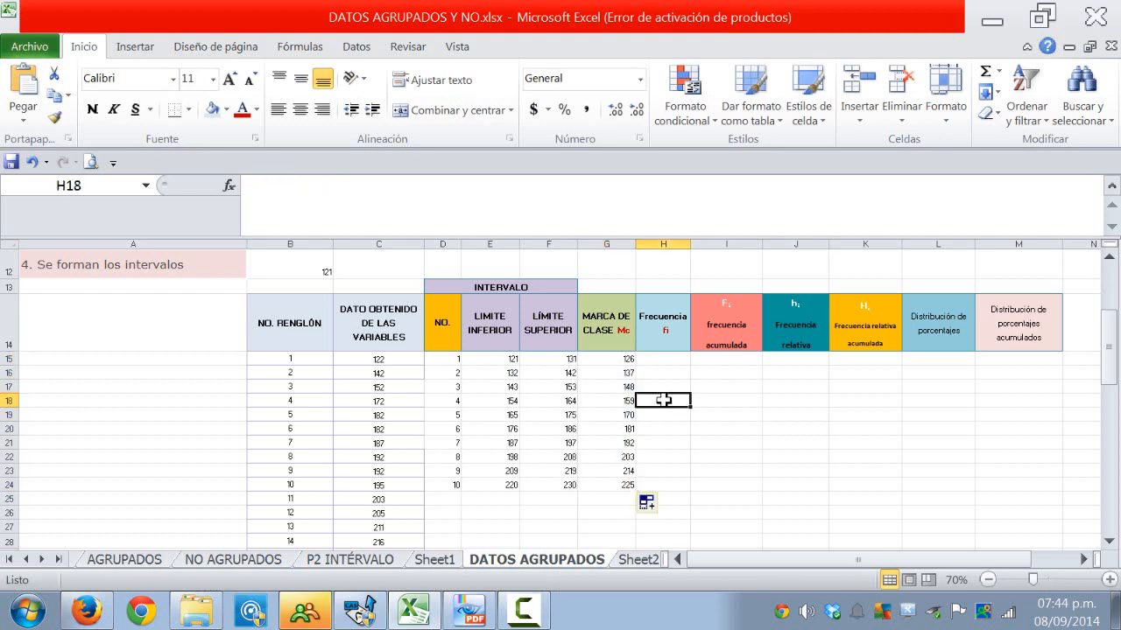
Step: Start a FRECUENCIA formula across H15:H24 that takes C15:C34 as its data range
{"action": "left_click", "coordinate": [660, 360]}
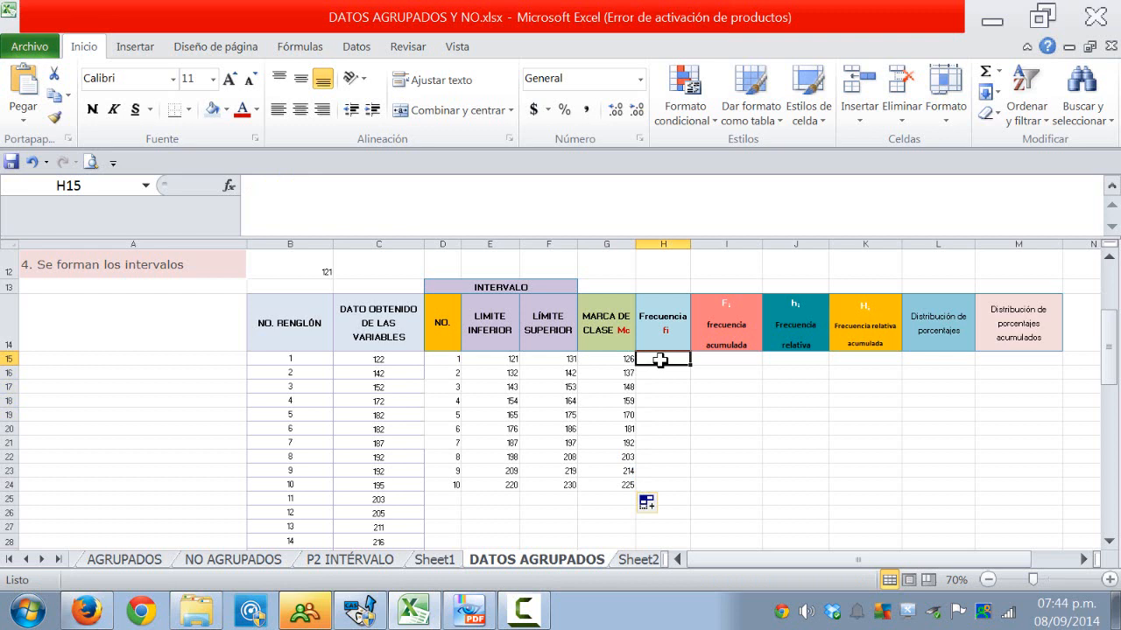
{"action": "left_click", "coordinate": [663, 385]}
{"action": "left_click_drag", "start_coordinate": [653, 358], "coordinate": [654, 480]}
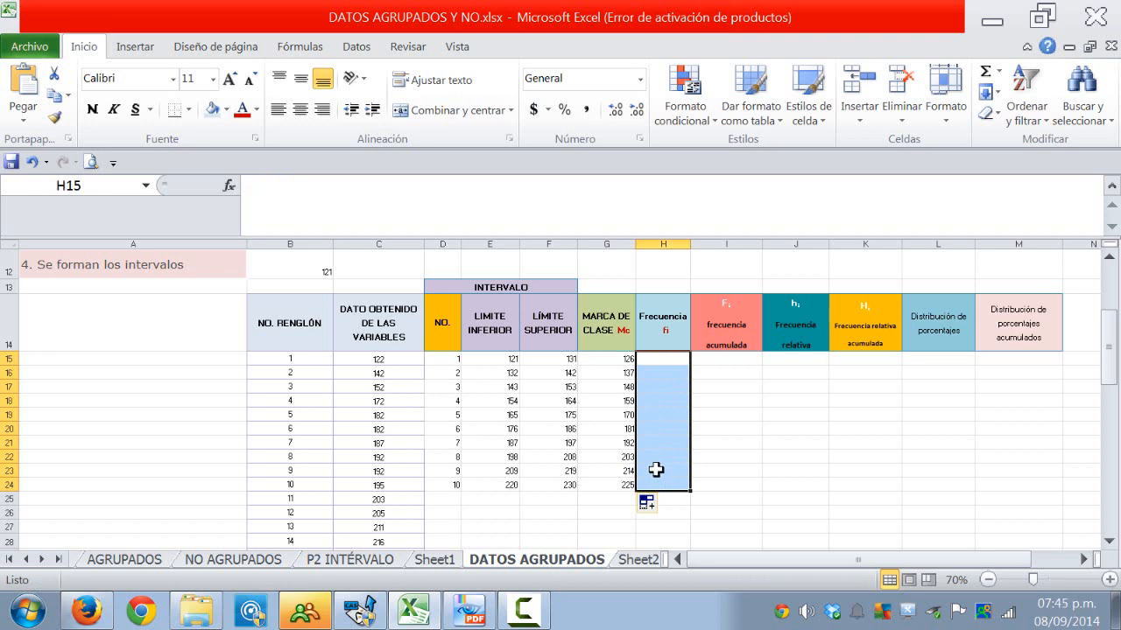
{"action": "left_click", "coordinate": [653, 363]}
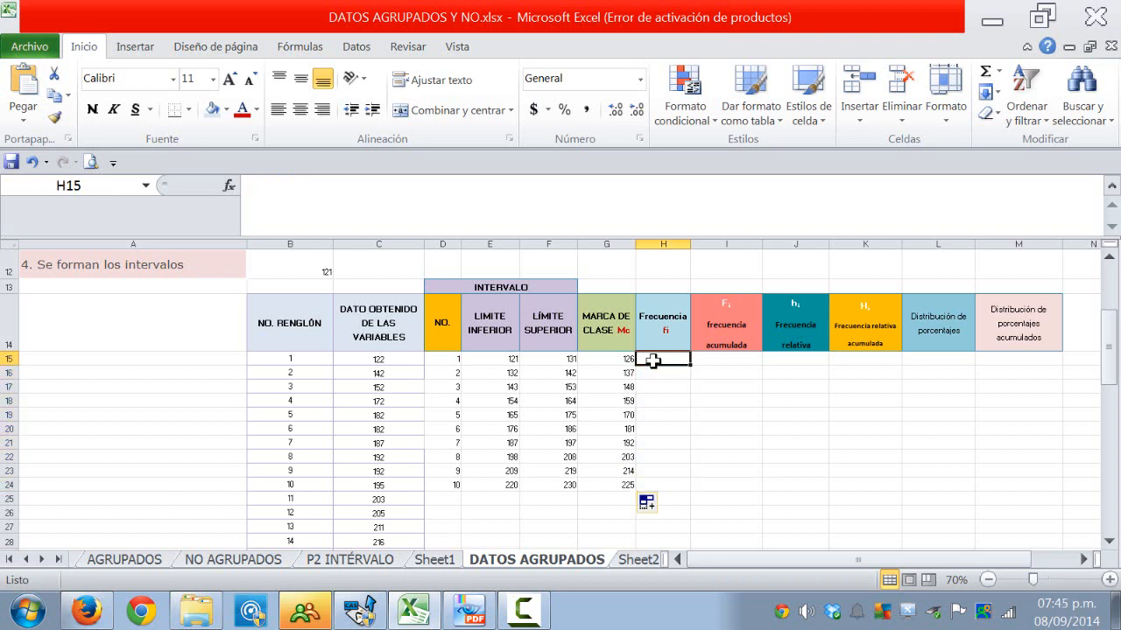
{"action": "left_click_drag", "start_coordinate": [653, 366], "coordinate": [651, 490]}
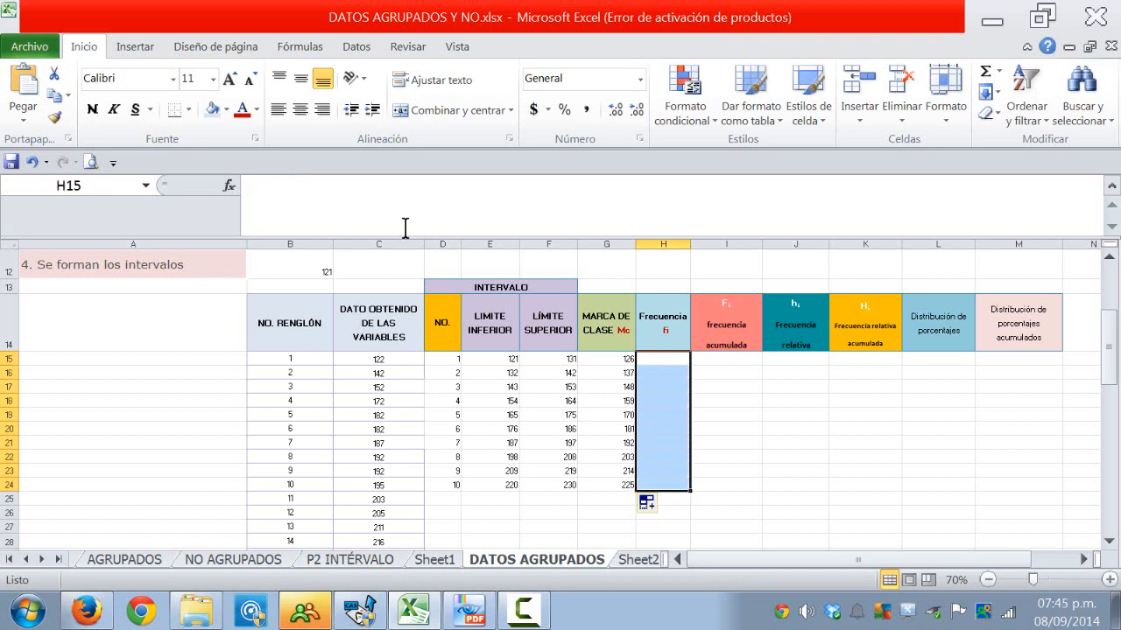
{"action": "left_click", "coordinate": [307, 182]}
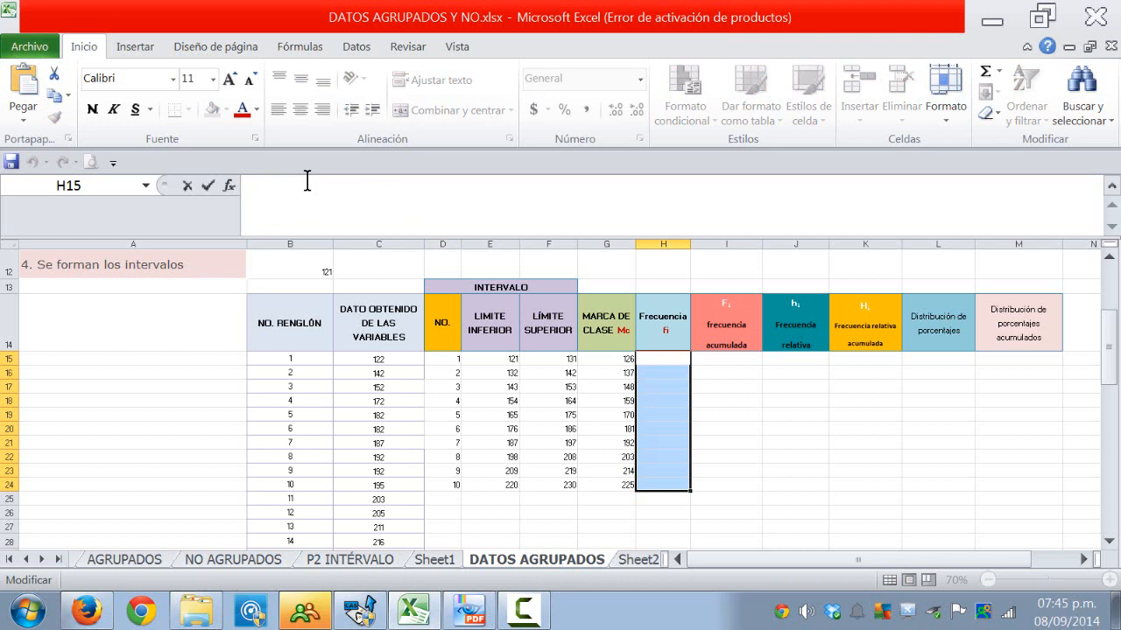
{"action": "type", "text": "=fr"}
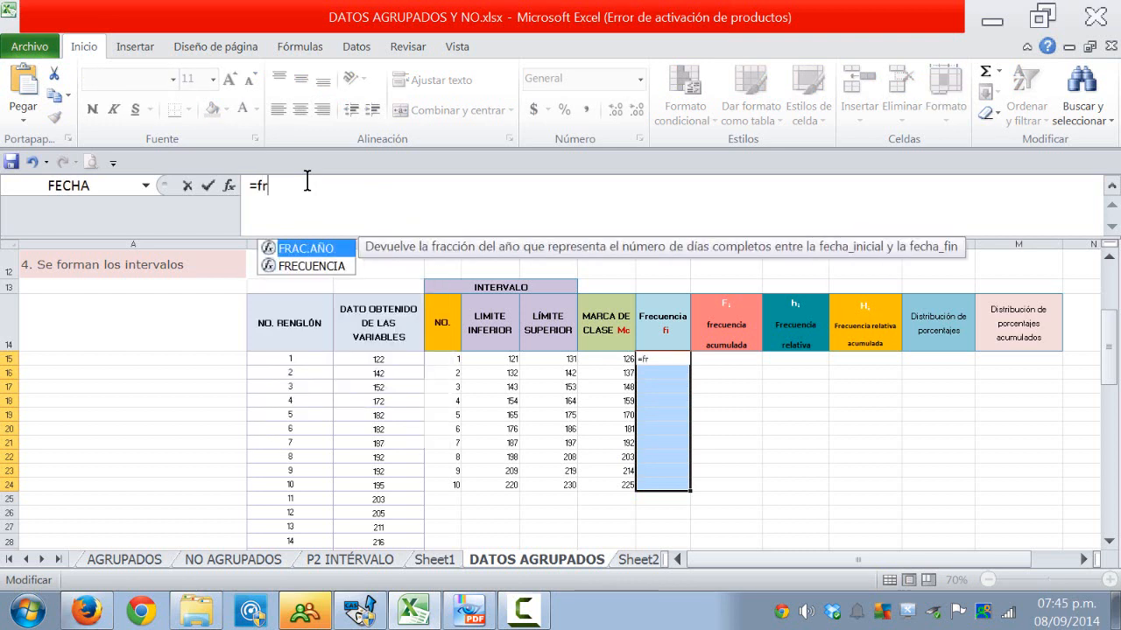
{"action": "type", "text": "ecuencia"}
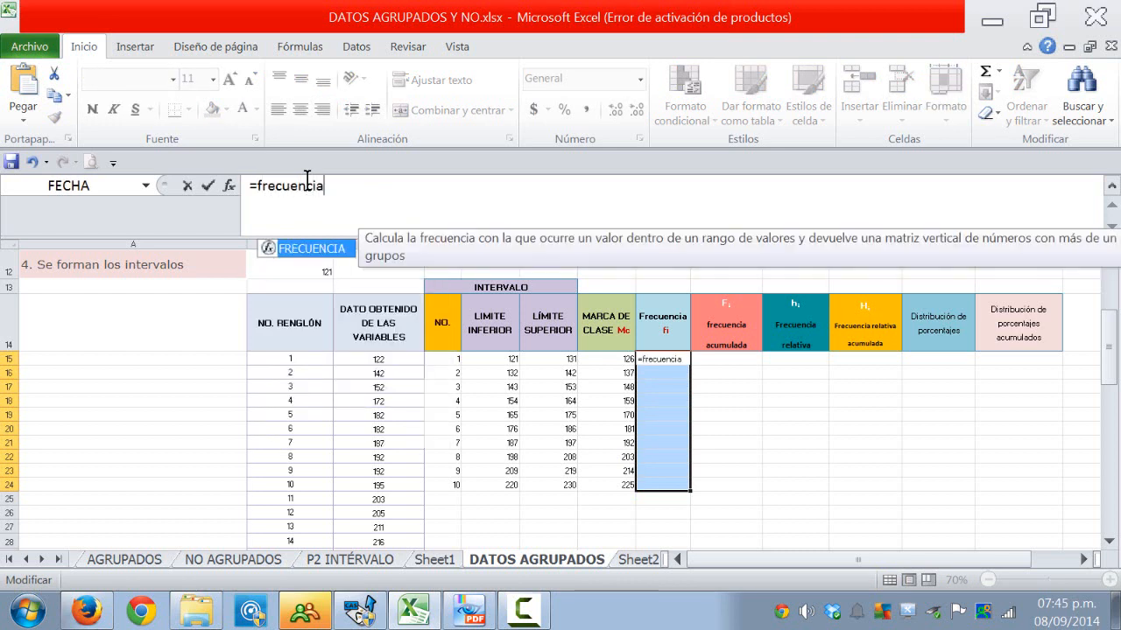
{"action": "type", "text": "("}
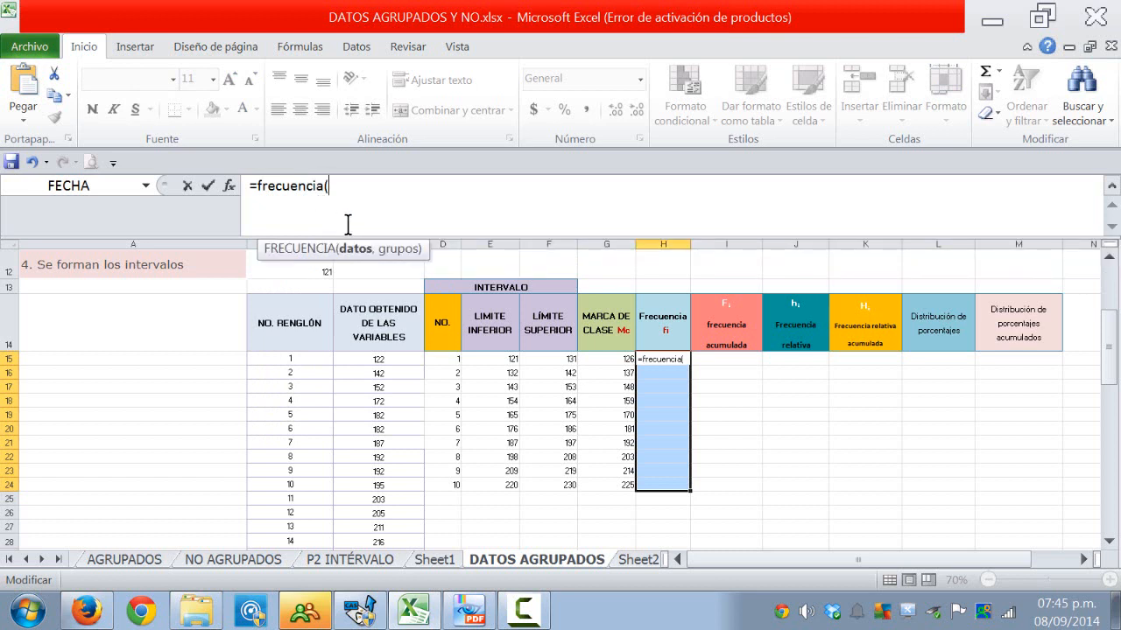
{"action": "left_click", "coordinate": [373, 360]}
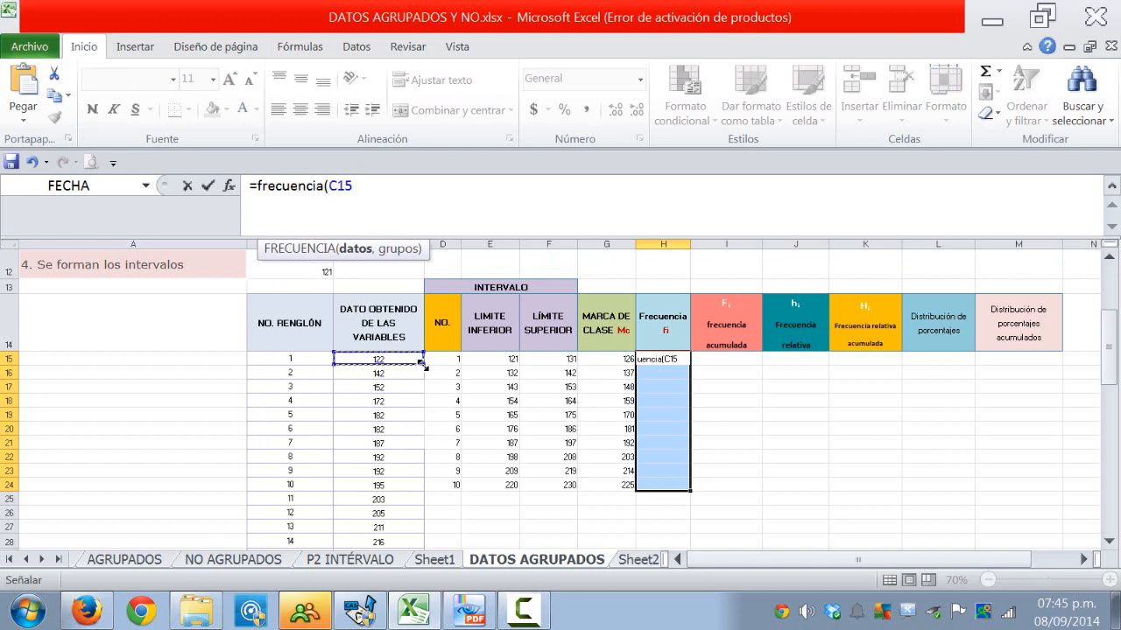
{"action": "left_click_drag", "start_coordinate": [421, 364], "coordinate": [408, 406]}
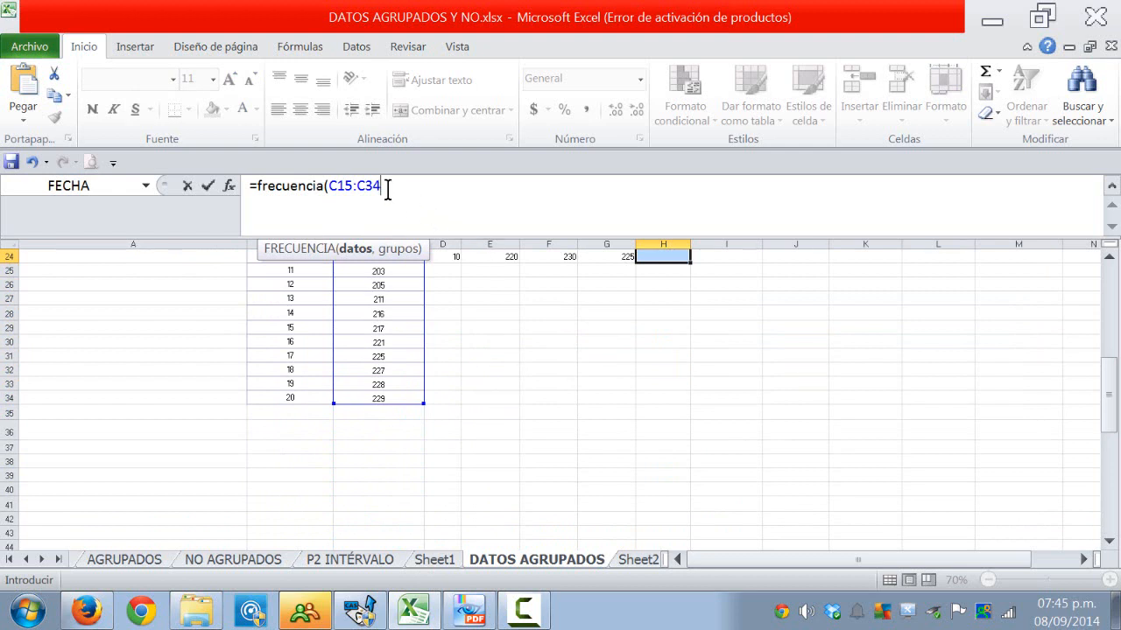
Step: Complete the FRECUENCIA formula with the upper limits F15:F24 as groups and enter it as an array formula
{"action": "type", "text": ","}
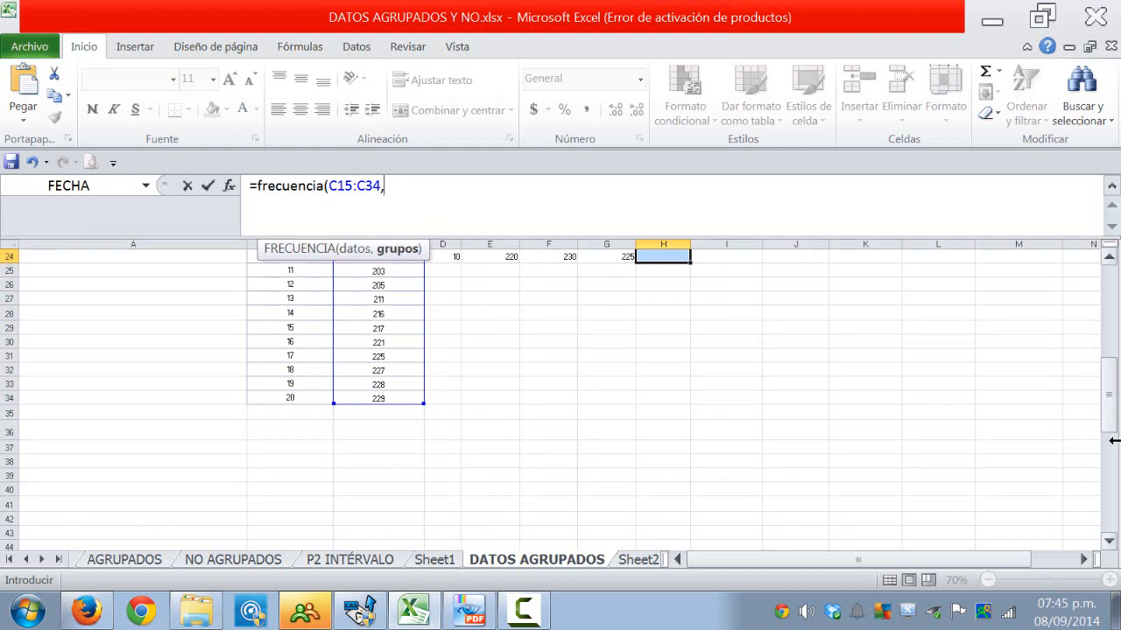
{"action": "left_click_drag", "start_coordinate": [1110, 394], "coordinate": [1112, 319]}
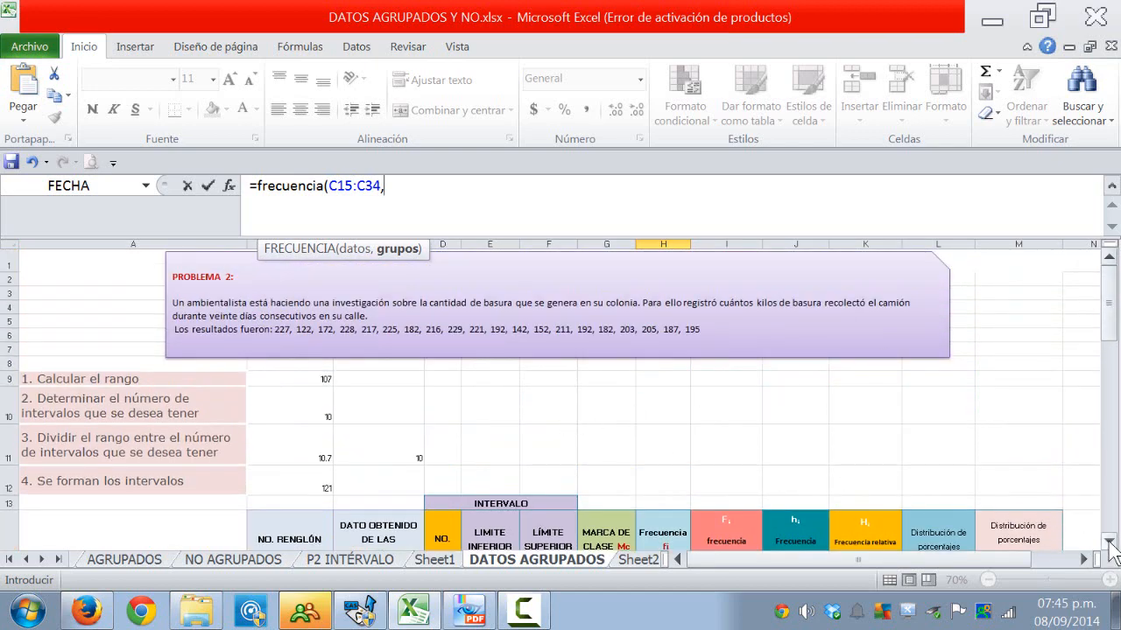
{"action": "left_click_drag", "start_coordinate": [1110, 544], "coordinate": [1110, 545]}
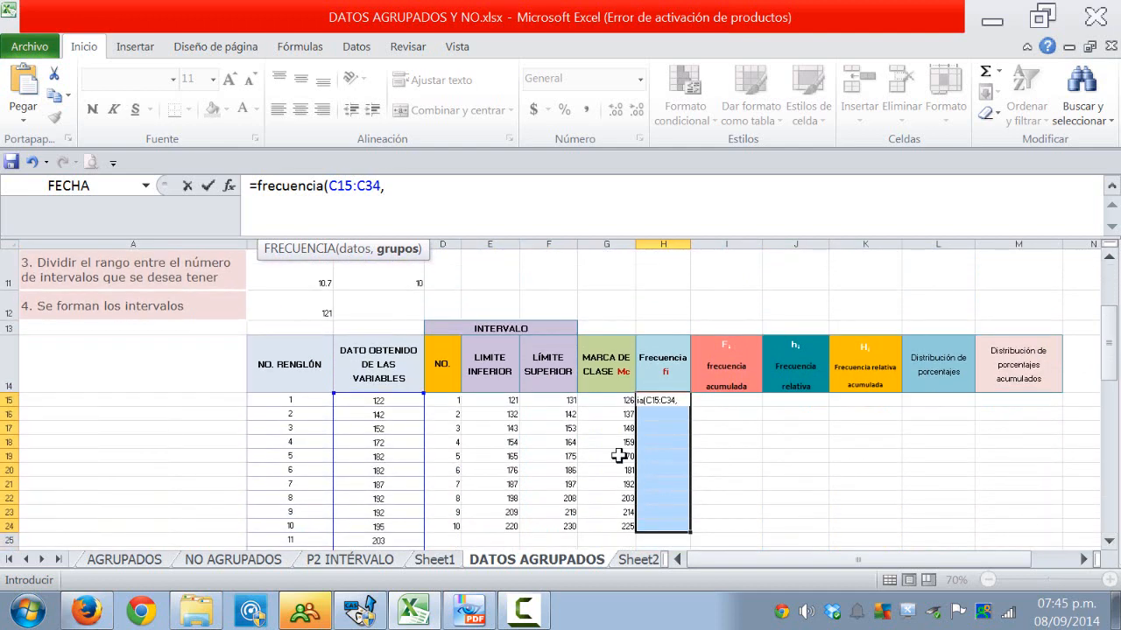
{"action": "left_click", "coordinate": [557, 402]}
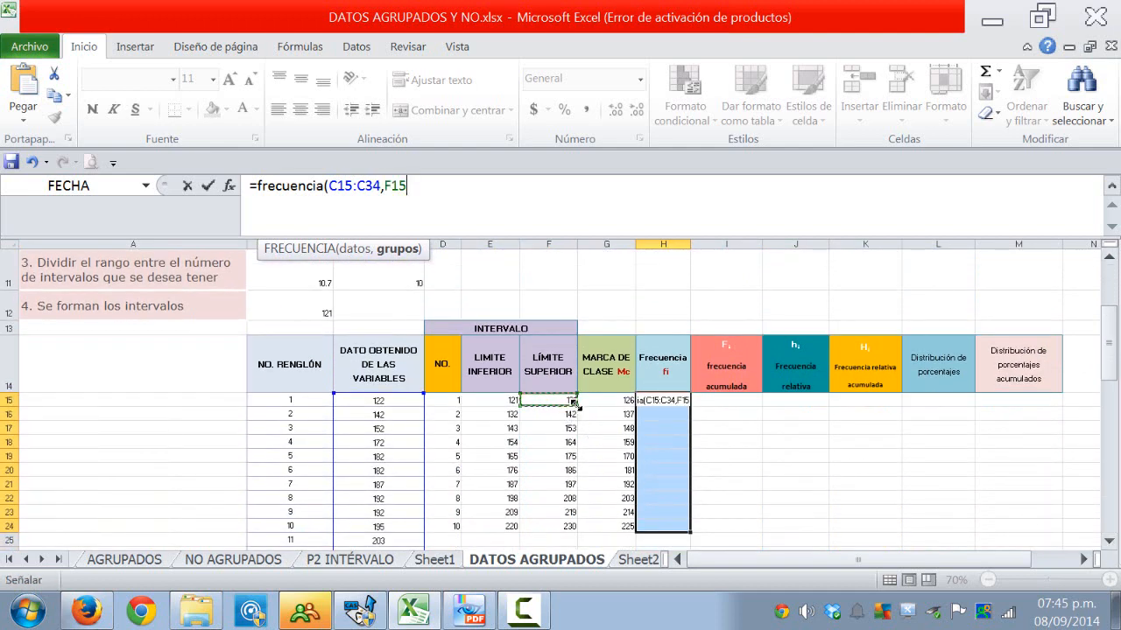
{"action": "left_click_drag", "start_coordinate": [574, 403], "coordinate": [577, 528]}
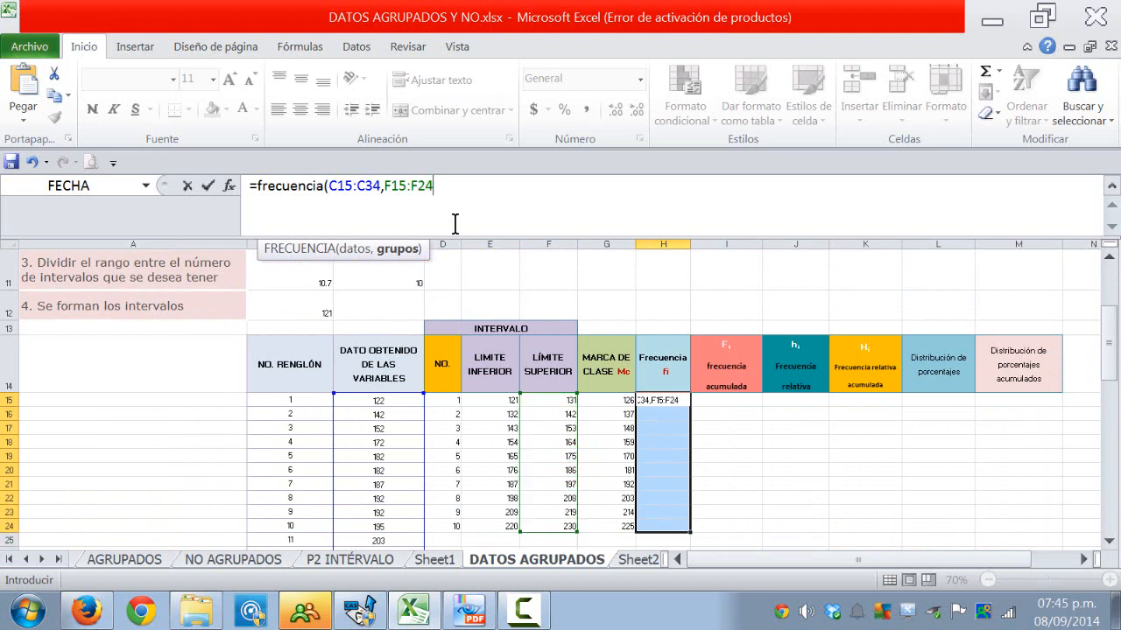
{"action": "type", "text": ")"}
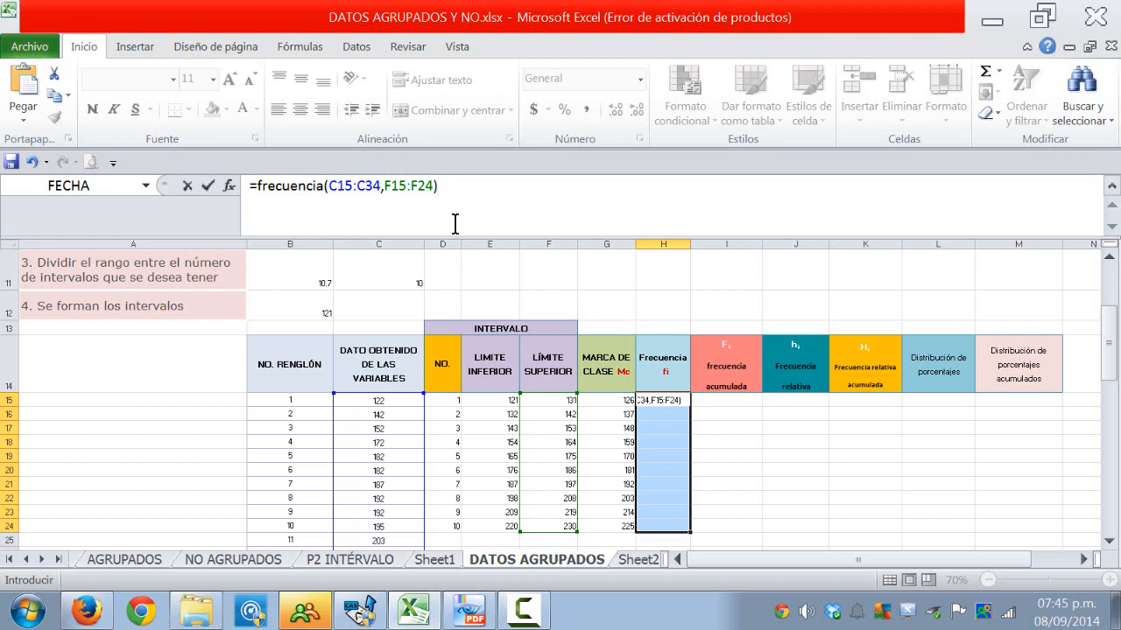
{"action": "key", "text": "ctrl+shift+Return"}
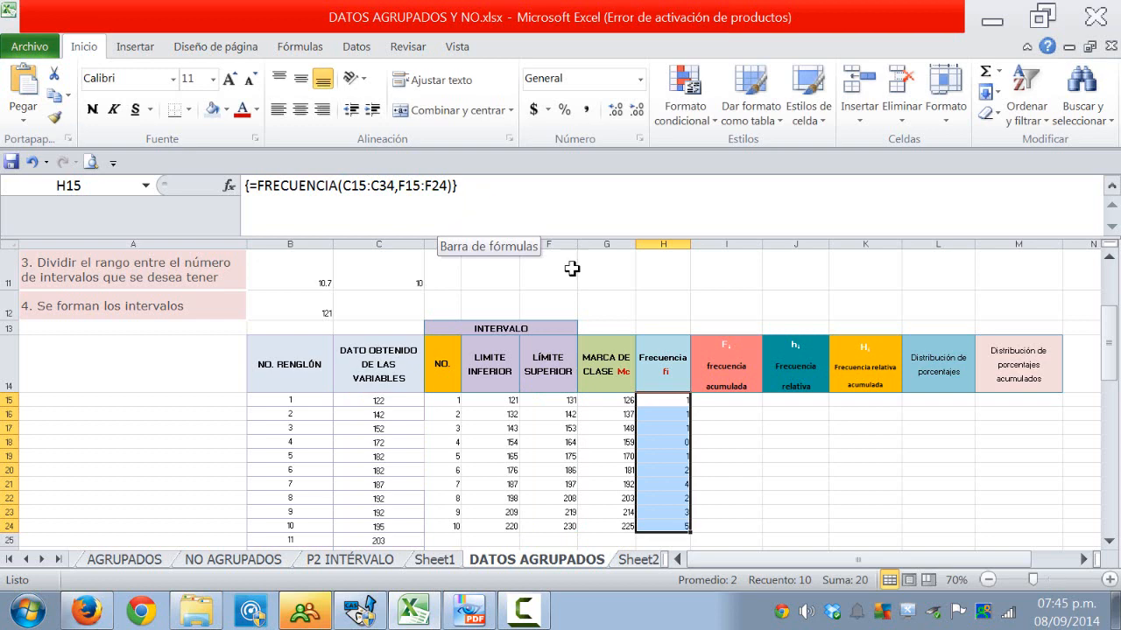
Step: Total the frequencies in H25 with =SUMA(H15:H24) and check the total against the problem statement's data
{"action": "scroll", "coordinate": [691, 436], "scroll_direction": "down", "scroll_amount": 1}
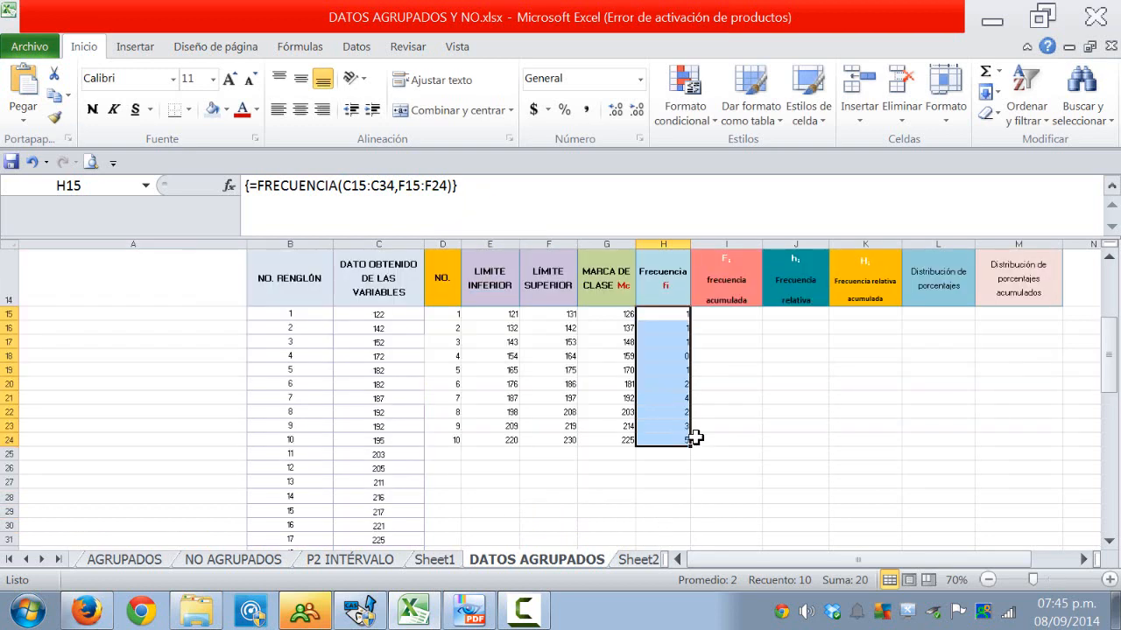
{"action": "left_click", "coordinate": [655, 455]}
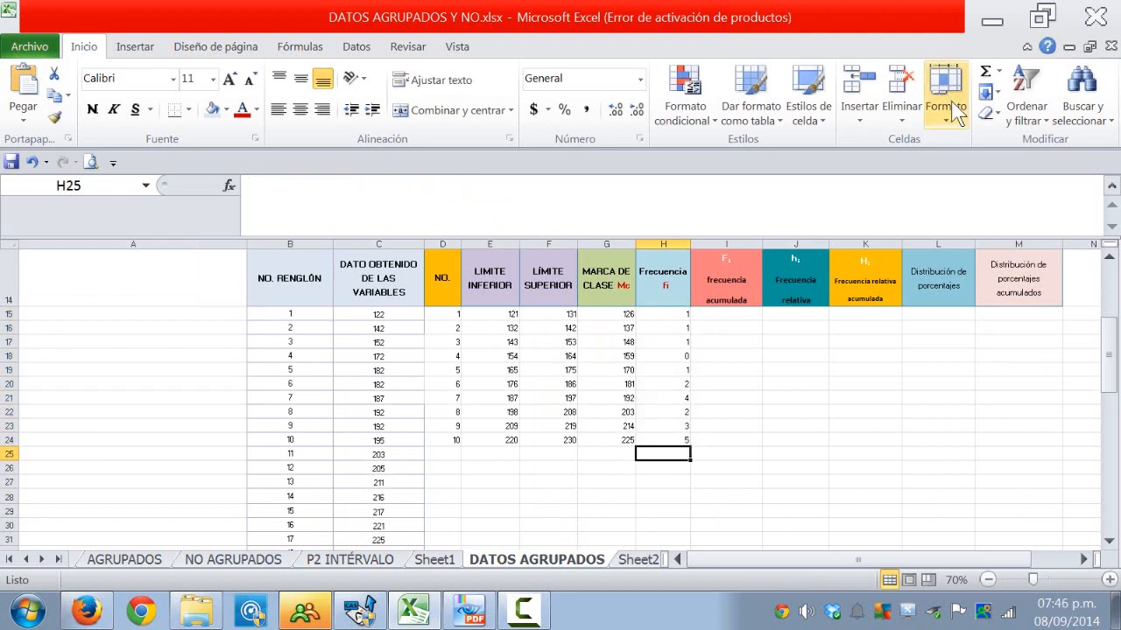
{"action": "left_click", "coordinate": [986, 72]}
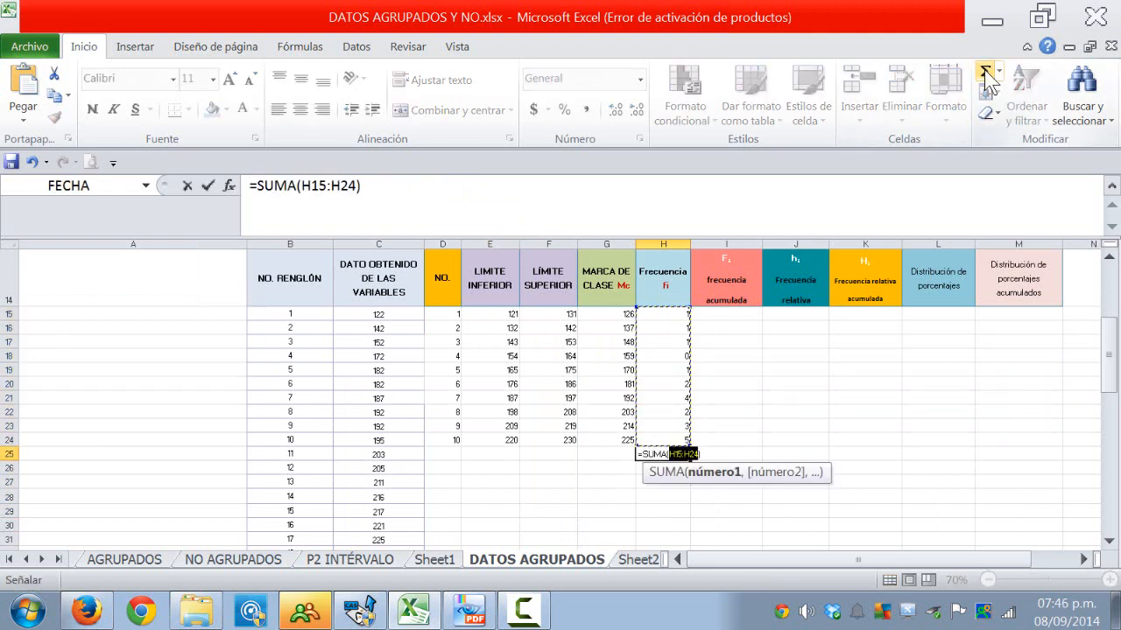
{"action": "key", "text": "Return"}
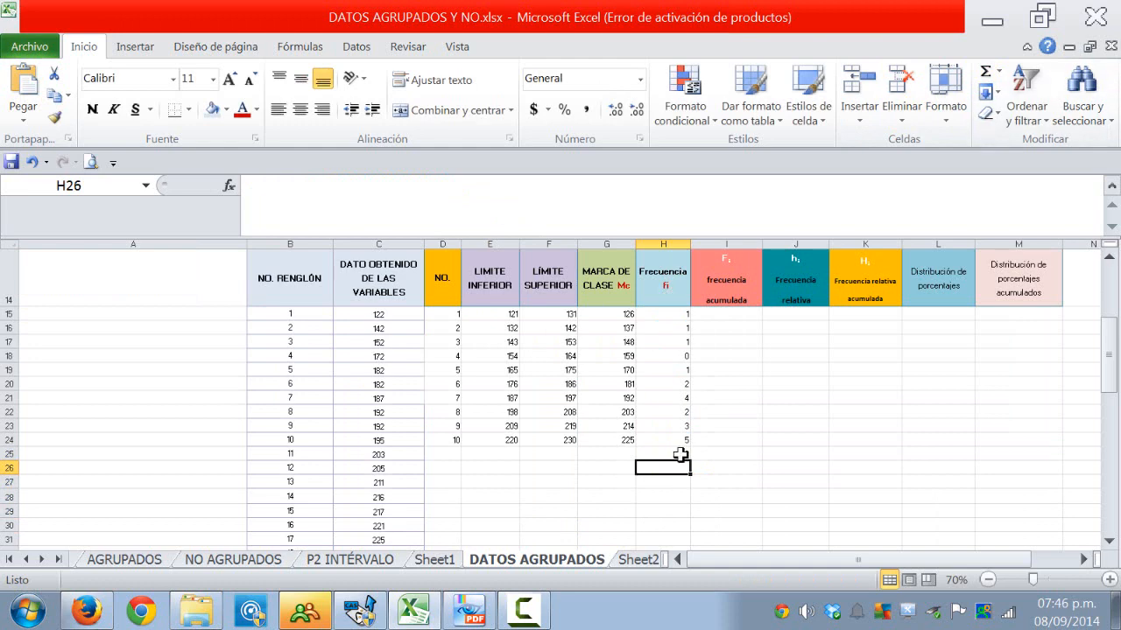
{"action": "left_click", "coordinate": [676, 453]}
{"action": "scroll", "coordinate": [470, 357], "scroll_direction": "up", "scroll_amount": 4}
{"action": "scroll", "coordinate": [470, 356], "scroll_direction": "down", "scroll_amount": 1}
{"action": "scroll", "coordinate": [470, 356], "scroll_direction": "down", "scroll_amount": 1}
{"action": "scroll", "coordinate": [468, 357], "scroll_direction": "up", "scroll_amount": 4}
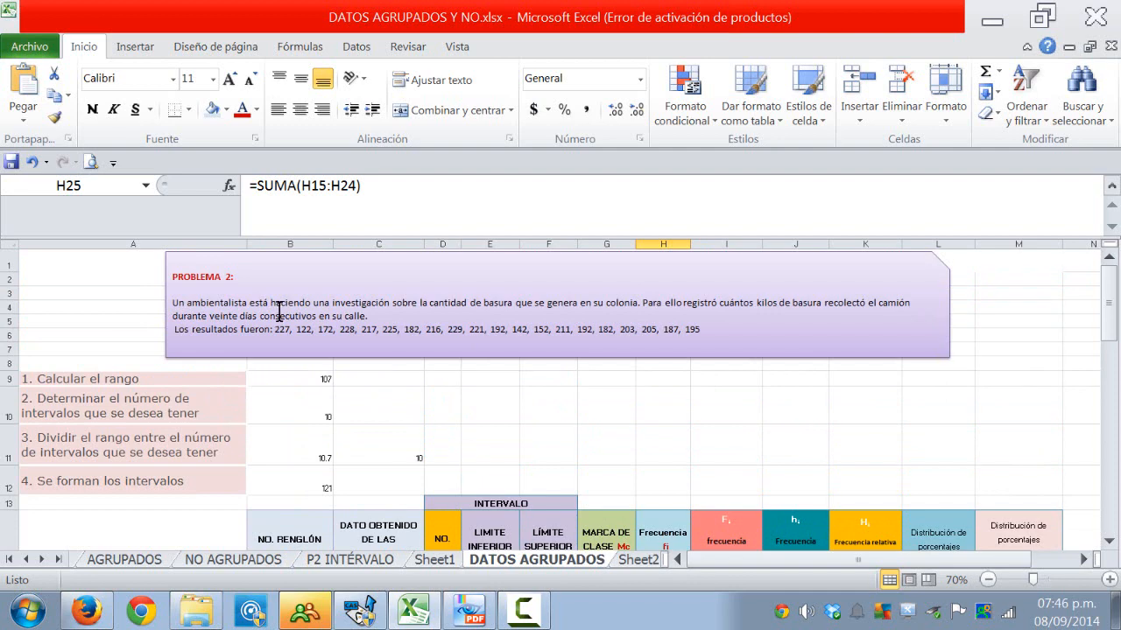
{"action": "scroll", "coordinate": [405, 321], "scroll_direction": "down", "scroll_amount": 4}
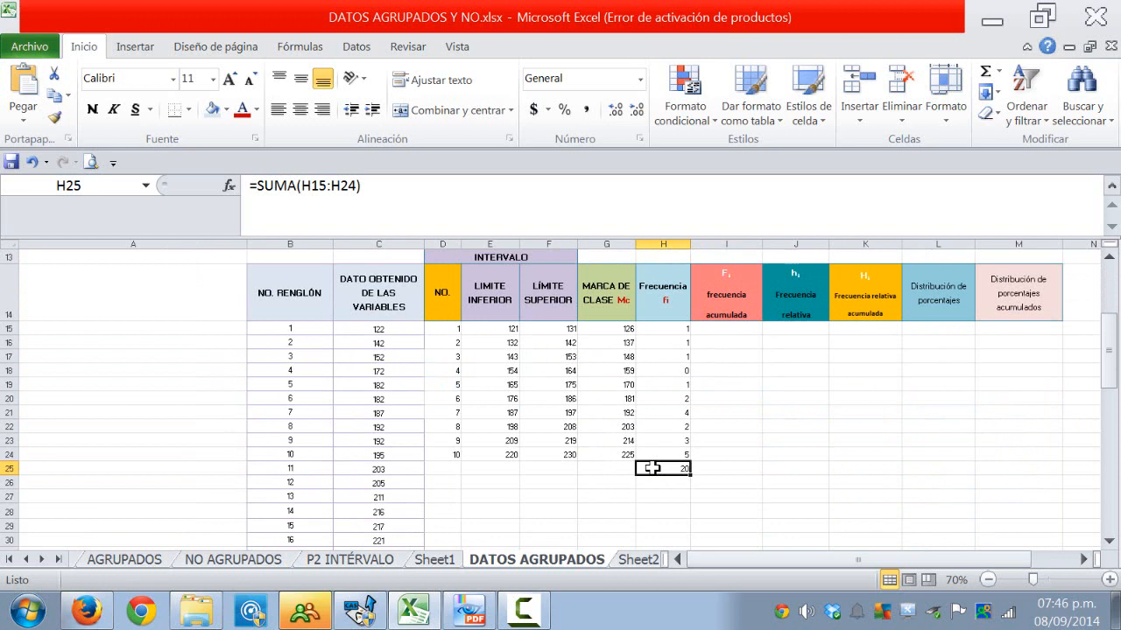
Step: Enter 1 as the first interval's cumulative frequency in I15
{"action": "left_click", "coordinate": [718, 334]}
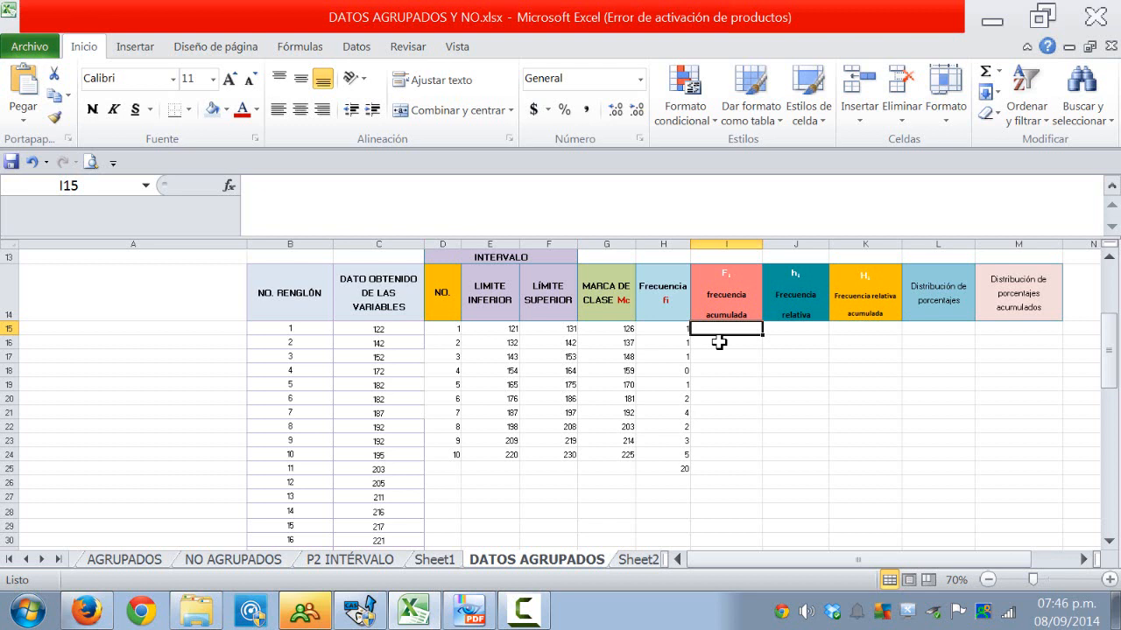
{"action": "left_click", "coordinate": [719, 342]}
{"action": "left_click", "coordinate": [721, 329]}
{"action": "type", "text": "1"}
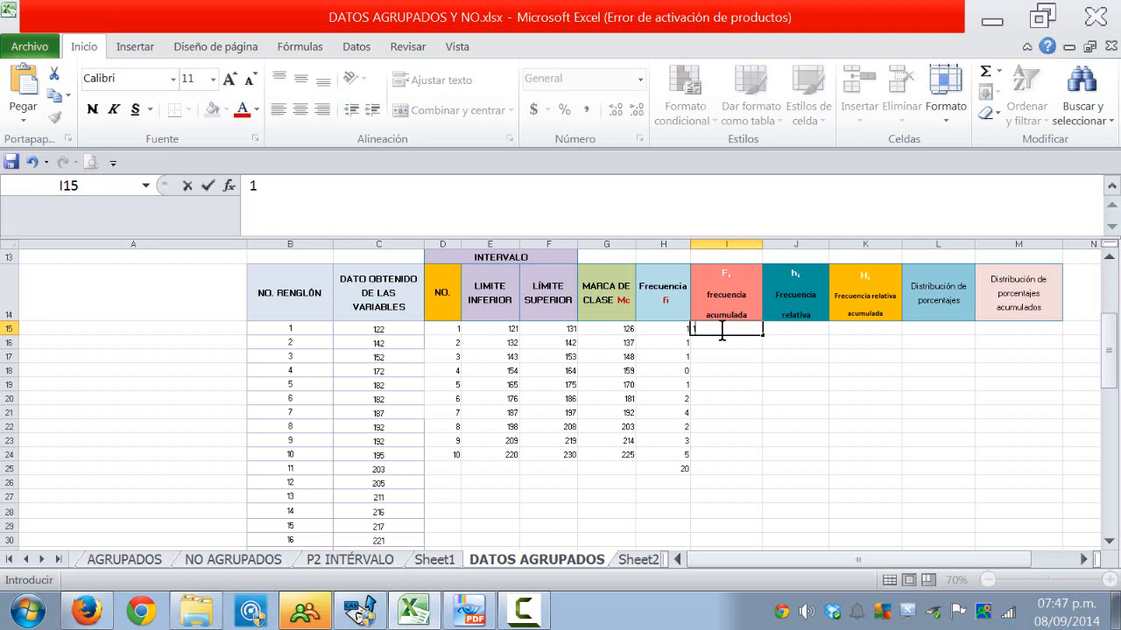
Step: Calculate the second interval's cumulative frequency in I16 with the formula =I15+H16
{"action": "left_click", "coordinate": [714, 345]}
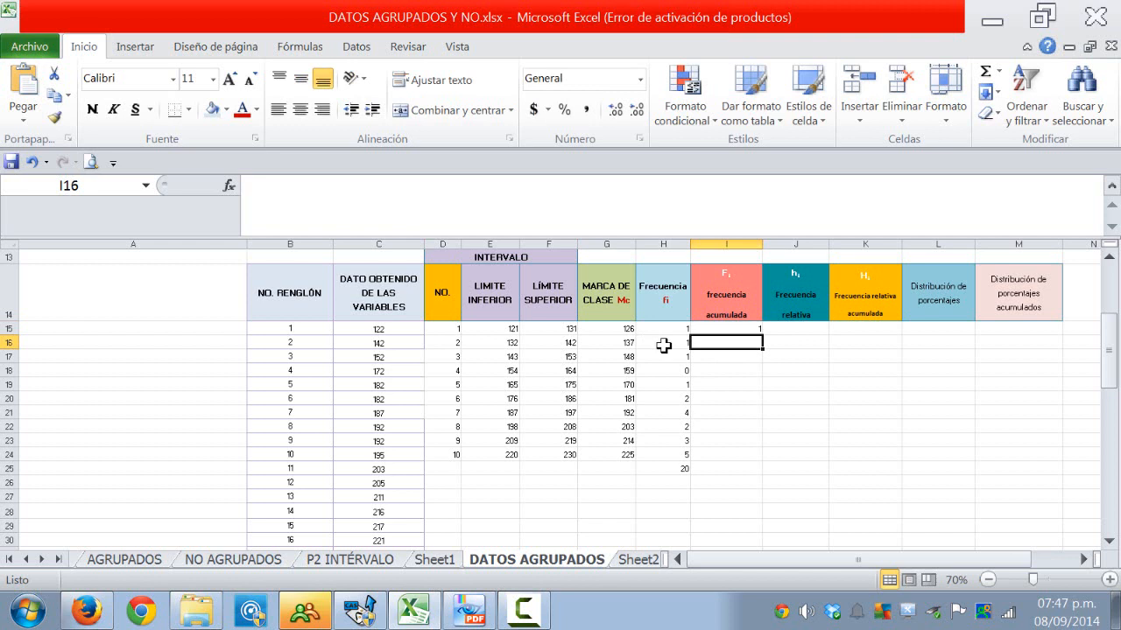
{"action": "type", "text": "="}
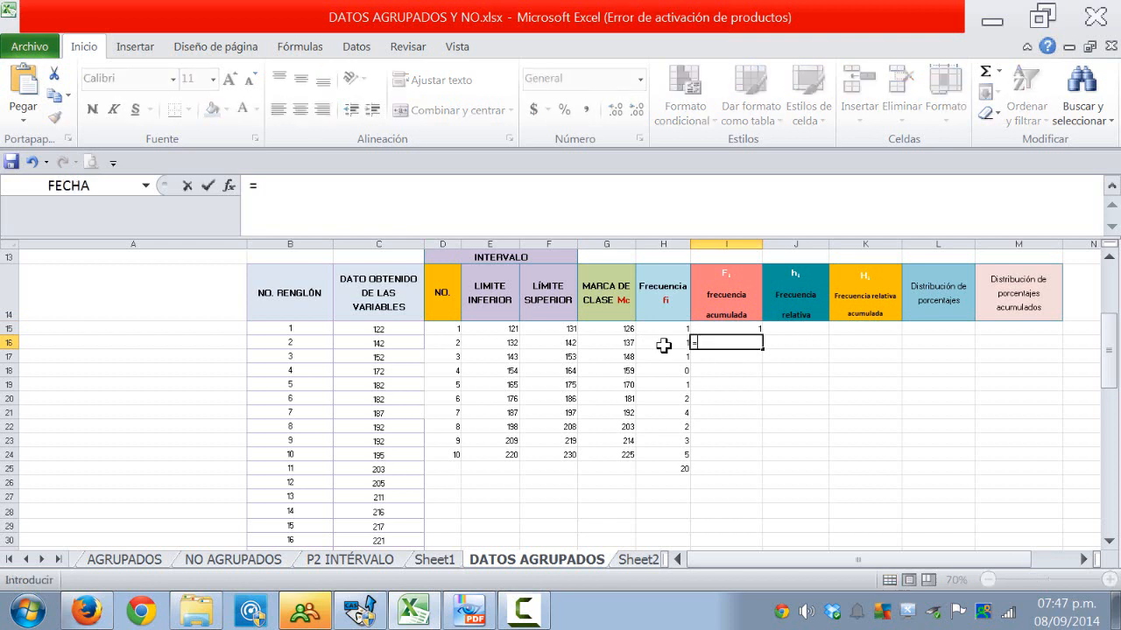
{"action": "left_click", "coordinate": [740, 328]}
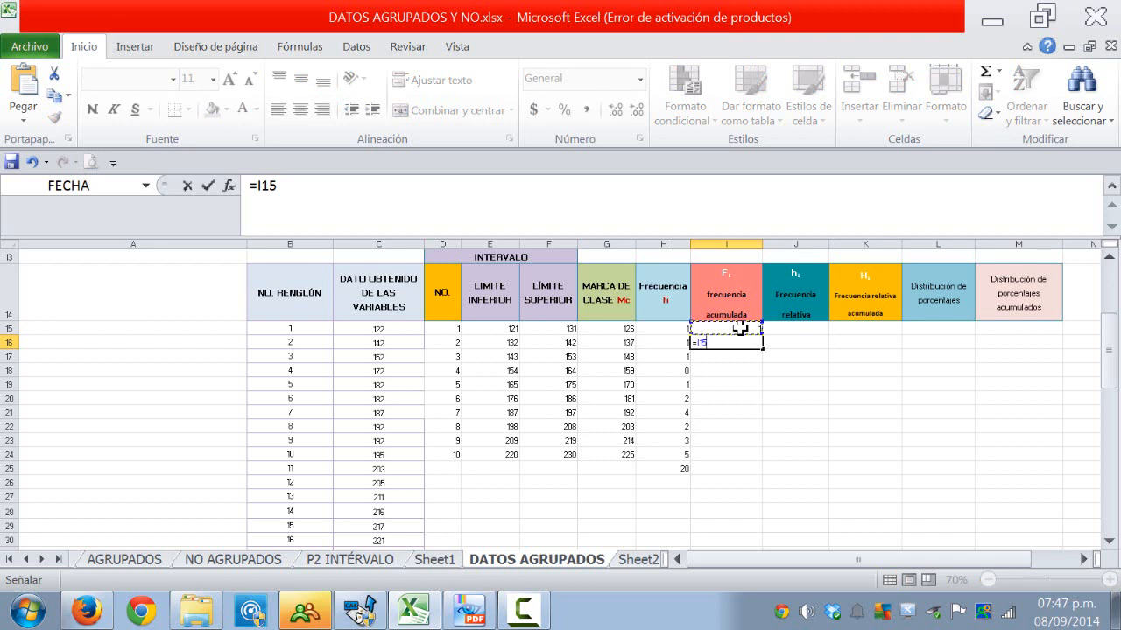
{"action": "type", "text": "+"}
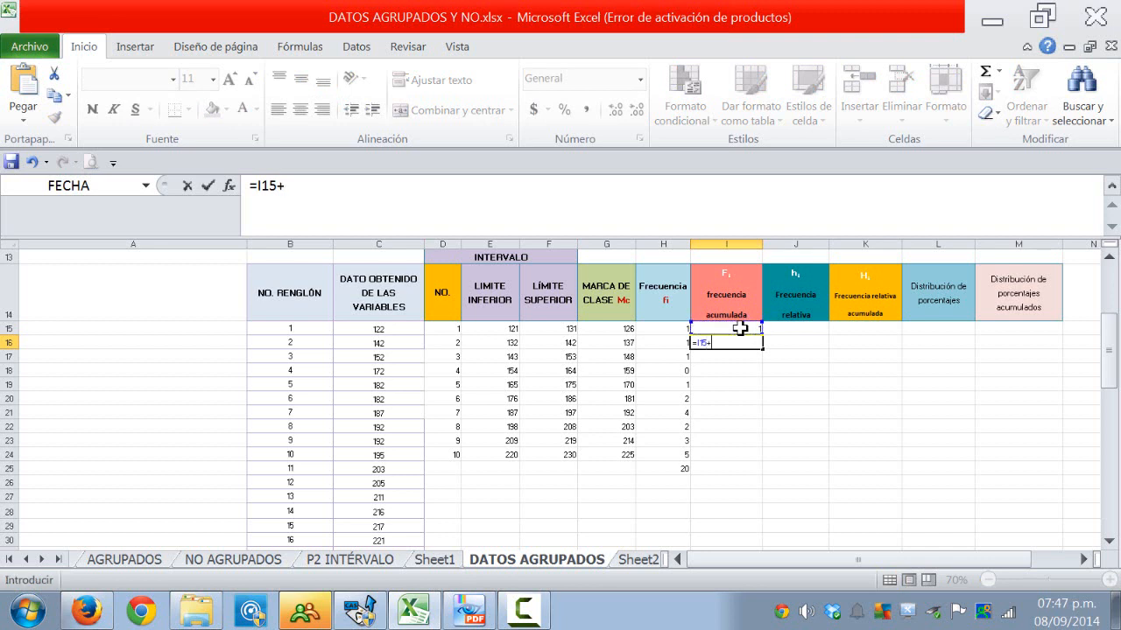
{"action": "left_click", "coordinate": [667, 342]}
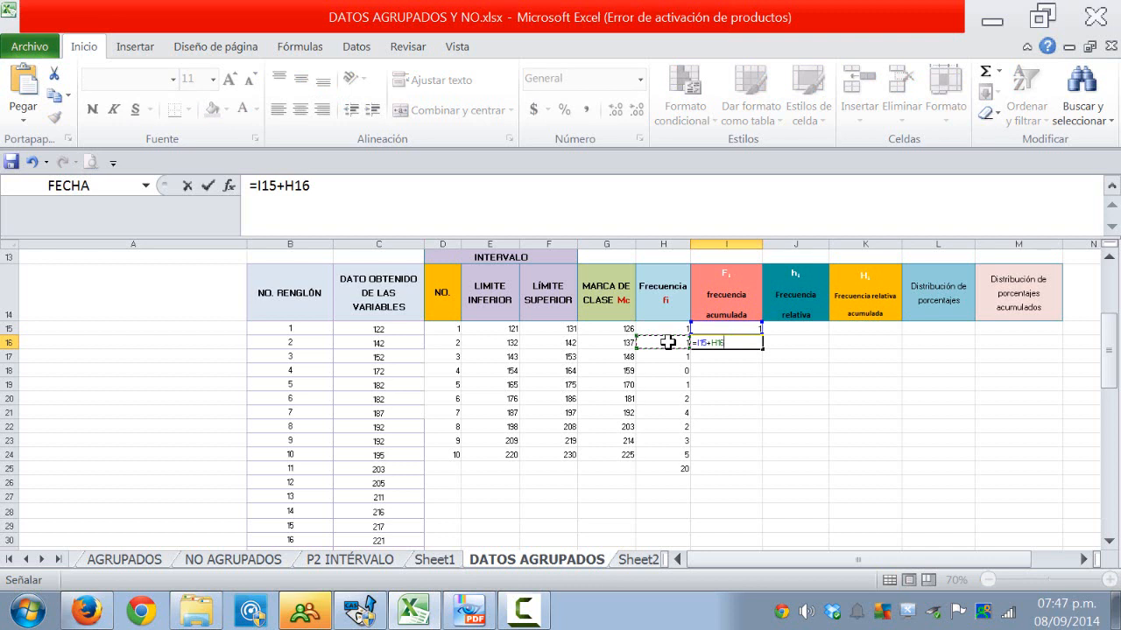
{"action": "key", "text": "Return"}
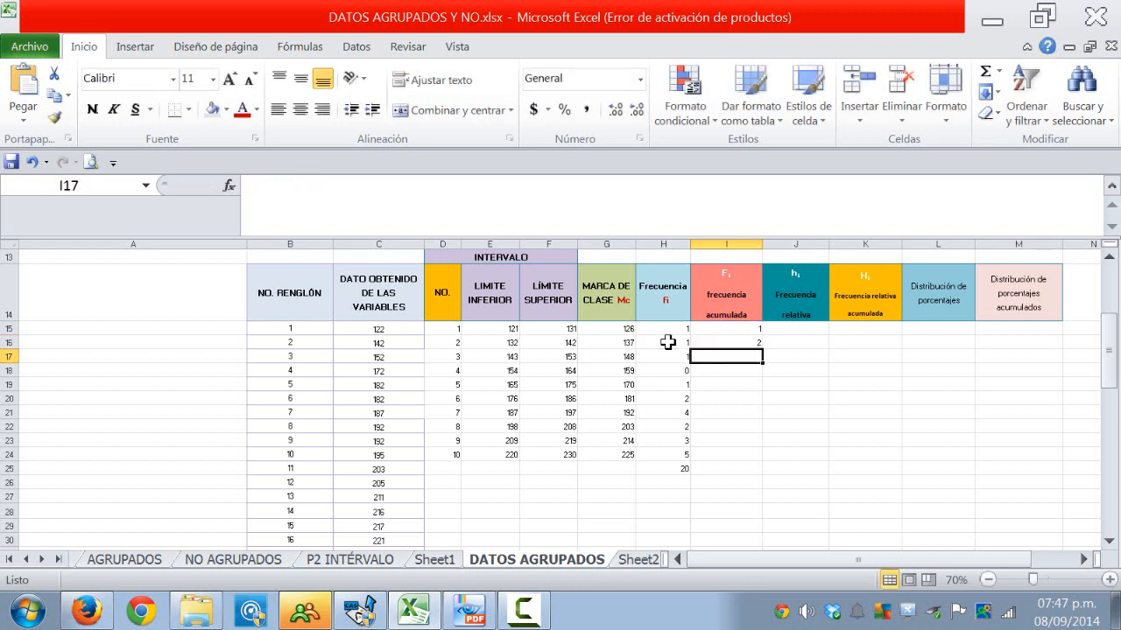
Step: Copy the cumulative frequency formula from I16 down through I24 and check the last interval's result
{"action": "left_click", "coordinate": [715, 343]}
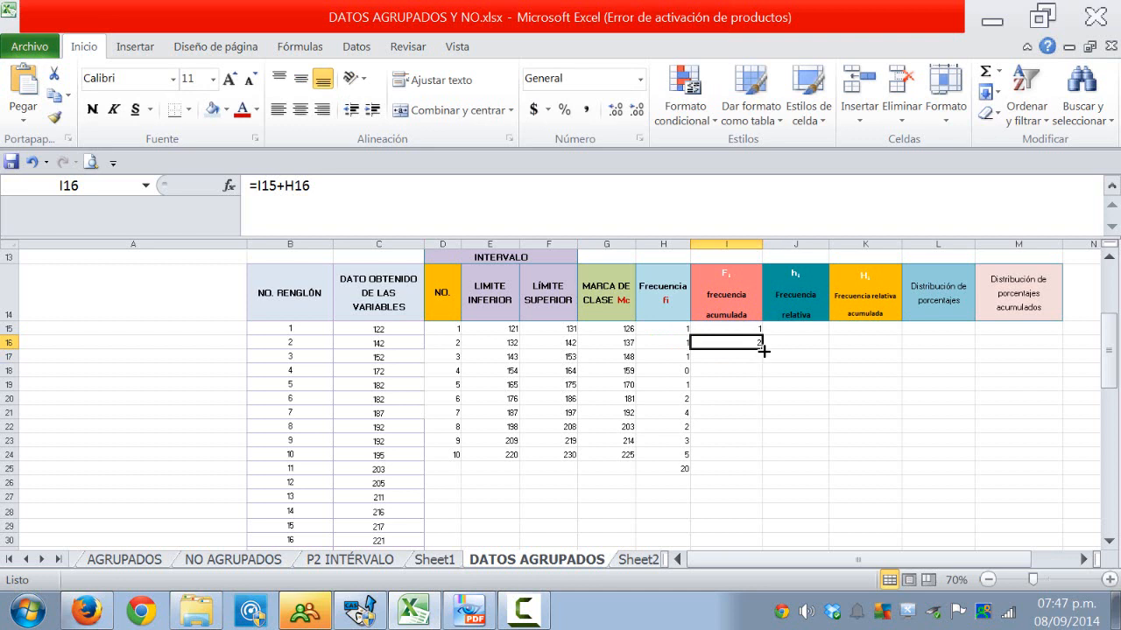
{"action": "left_click_drag", "start_coordinate": [763, 351], "coordinate": [755, 461]}
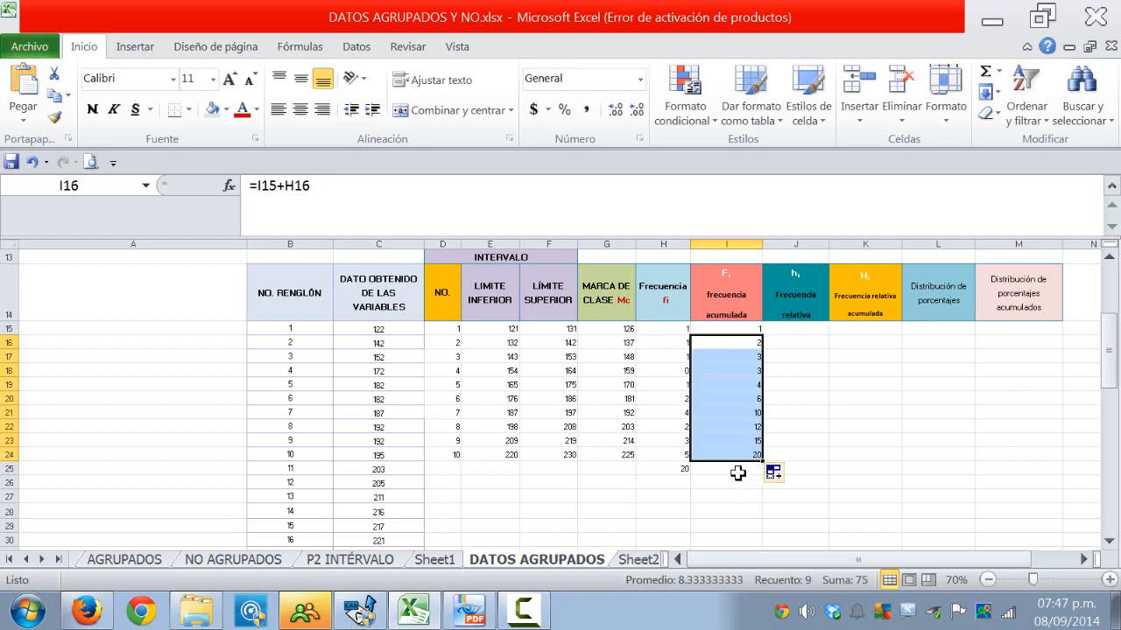
{"action": "left_click", "coordinate": [738, 473]}
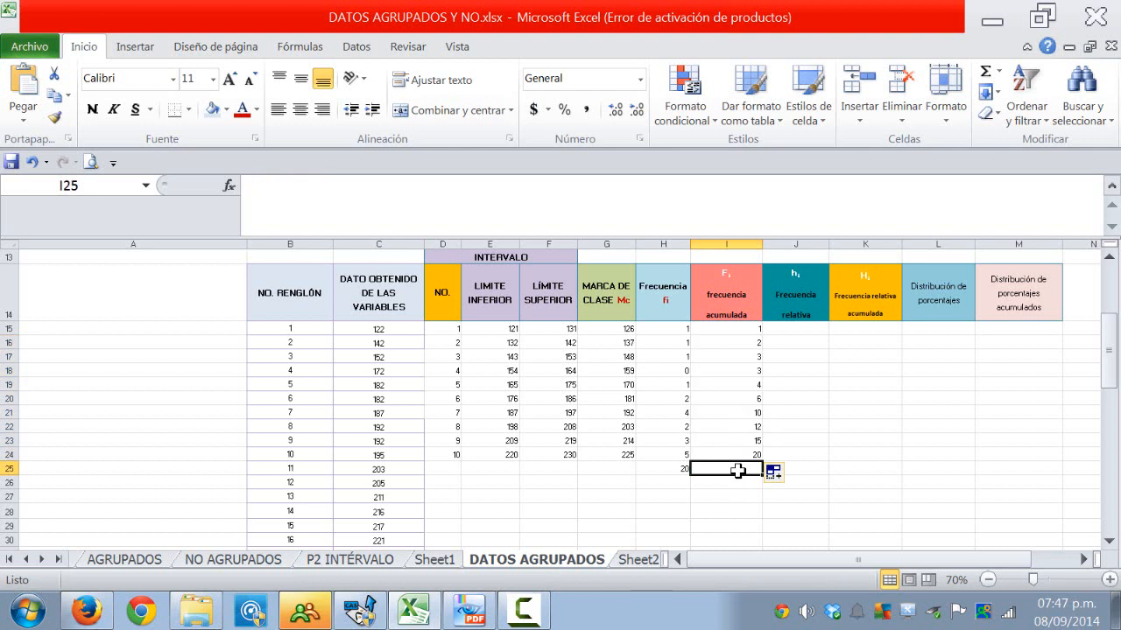
{"action": "left_click", "coordinate": [741, 456]}
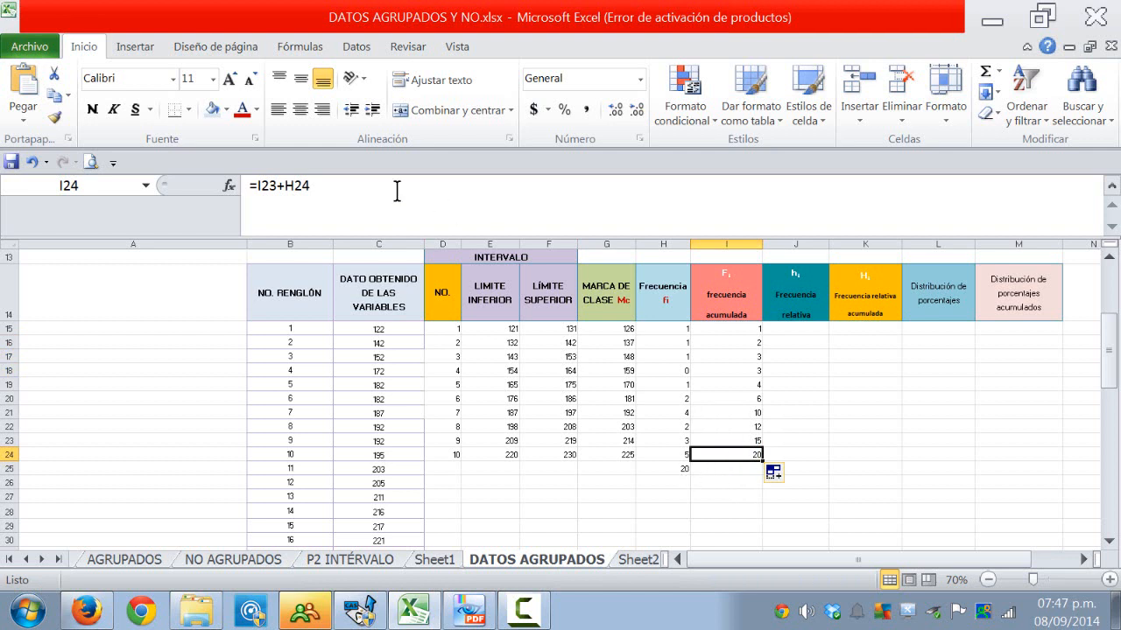
Step: Apply a red font colour to the last cumulative frequency in I24 and the frequency total in H25
{"action": "left_click", "coordinate": [661, 469]}
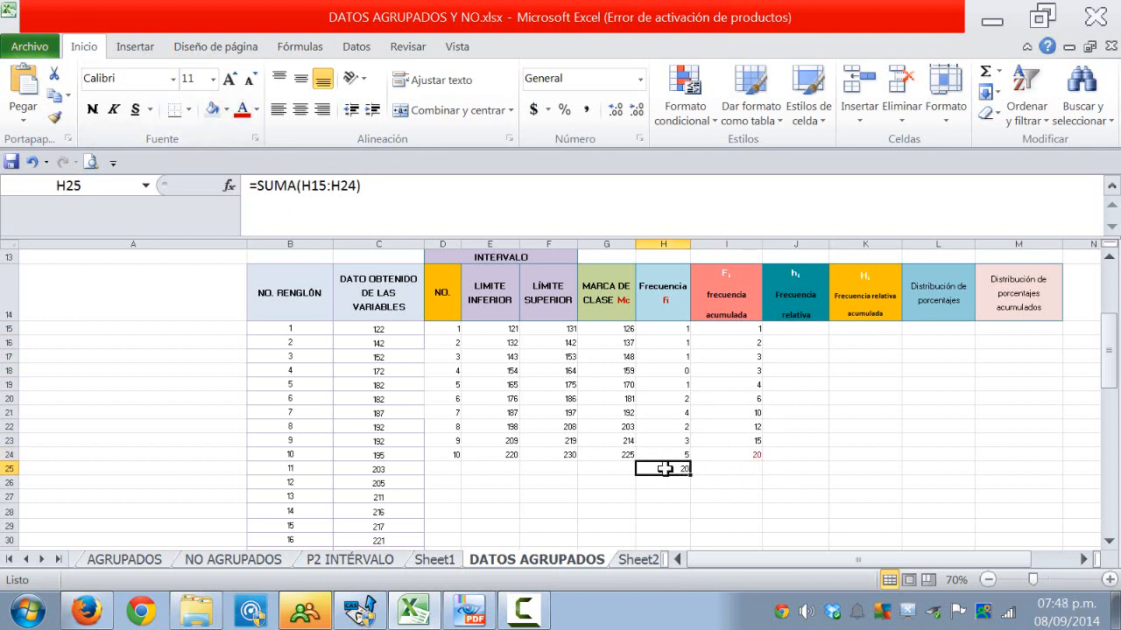
{"action": "left_click", "coordinate": [251, 117]}
{"action": "left_click", "coordinate": [801, 371]}
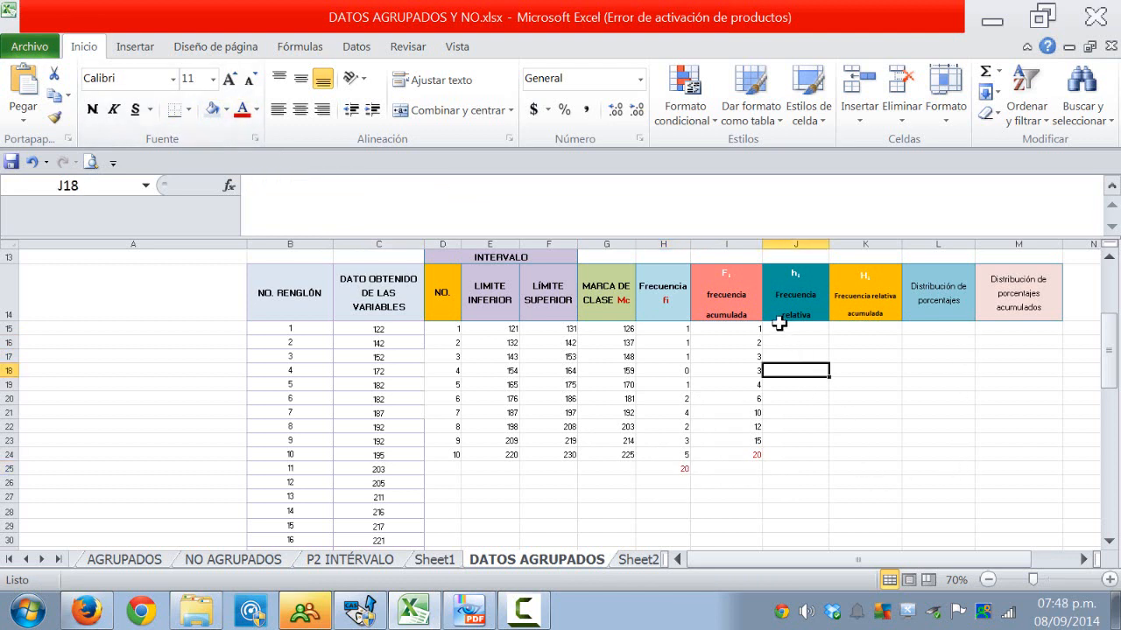
Step: Calculate the first interval's relative frequency in J15 with =H15/$H$25 and copy the formula down through J24
{"action": "left_click", "coordinate": [792, 331]}
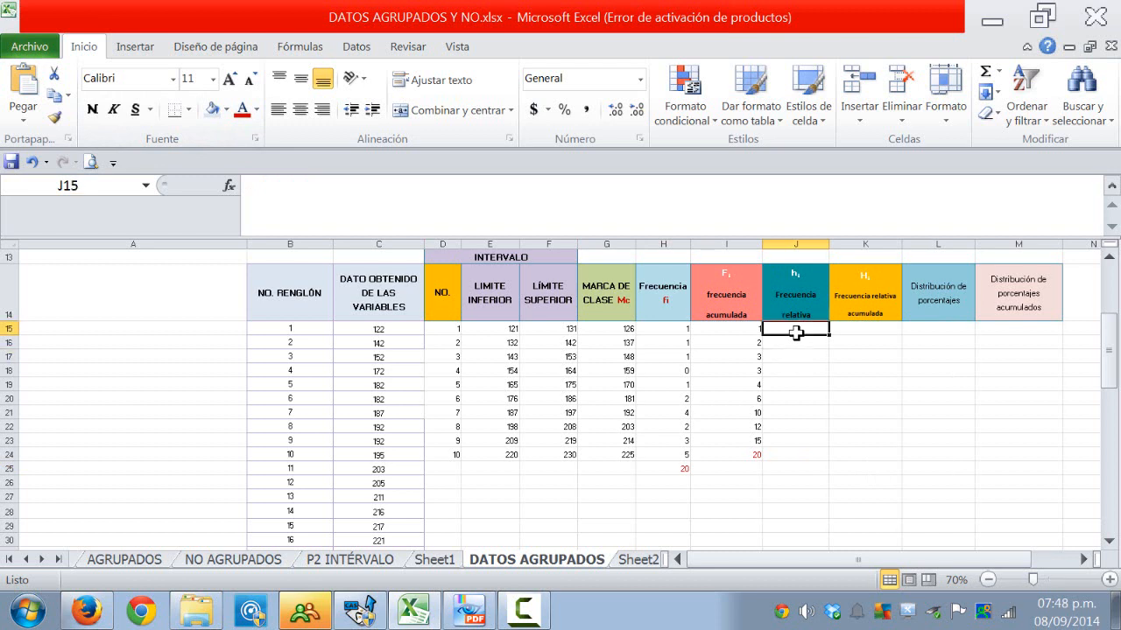
{"action": "type", "text": "="}
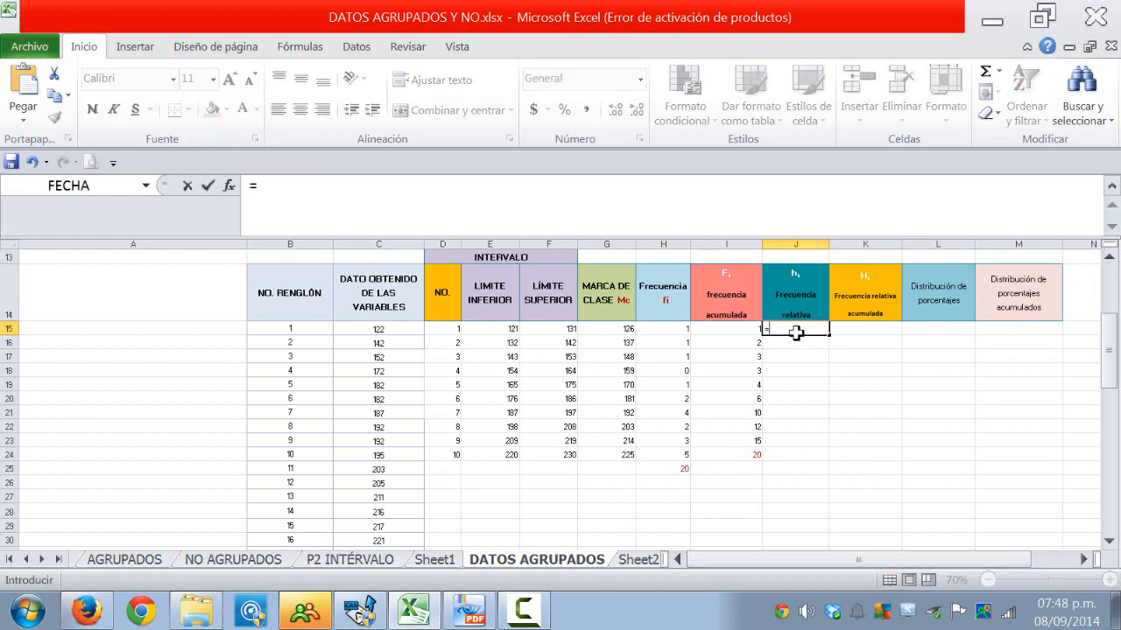
{"action": "left_click", "coordinate": [680, 332]}
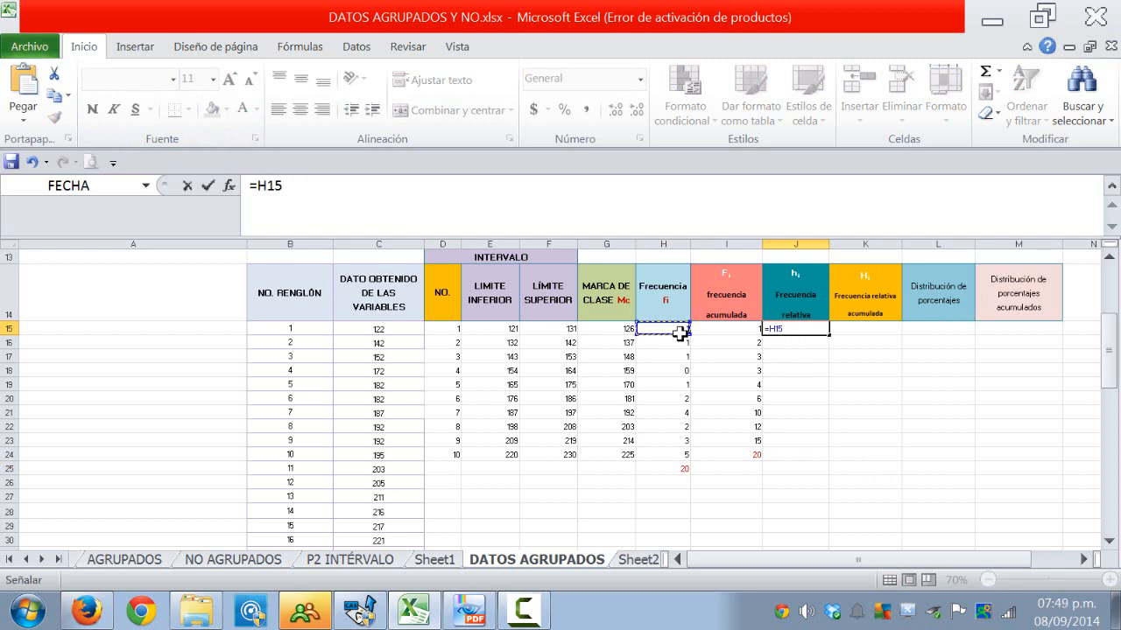
{"action": "type", "text": "/"}
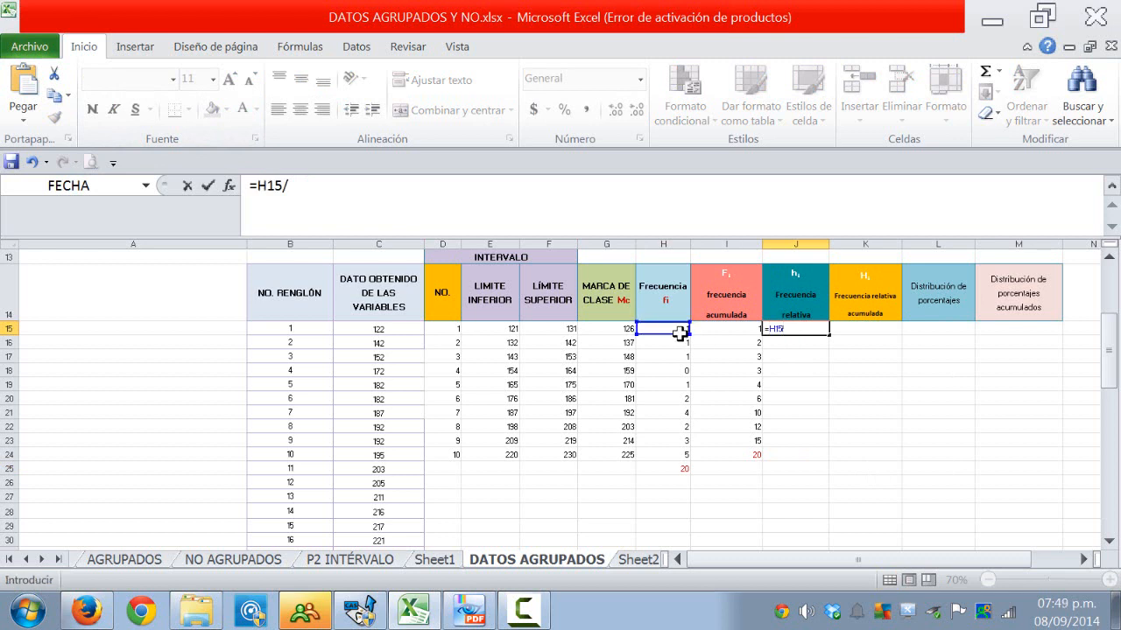
{"action": "left_click", "coordinate": [684, 469]}
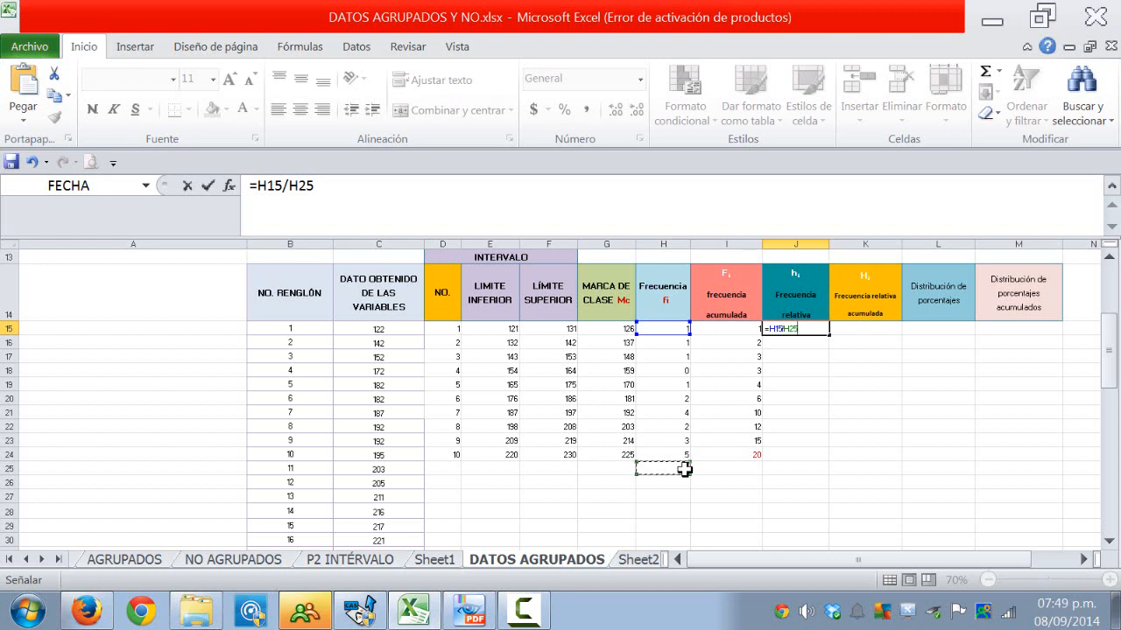
{"action": "key", "text": "F4"}
{"action": "key", "text": "Return"}
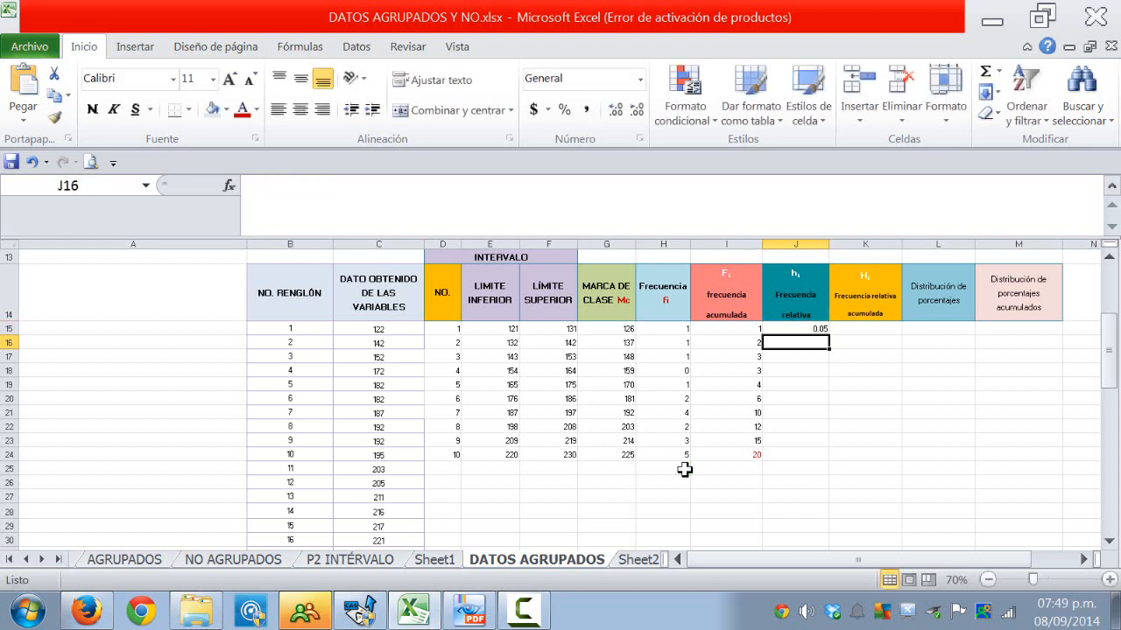
{"action": "left_click", "coordinate": [814, 329]}
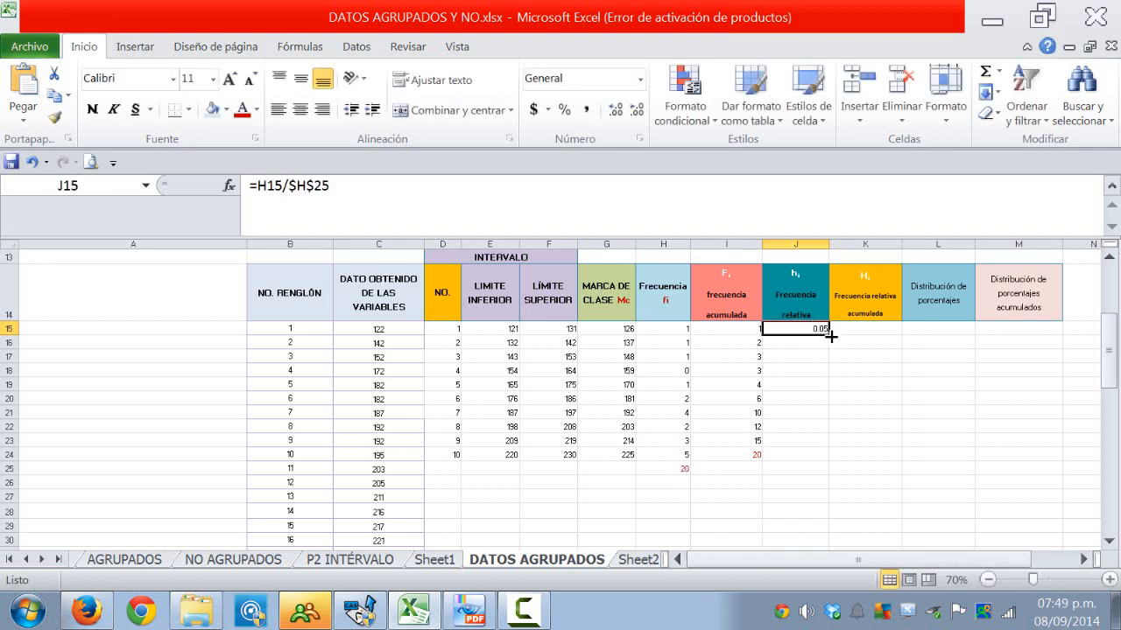
{"action": "left_click_drag", "start_coordinate": [829, 334], "coordinate": [826, 457]}
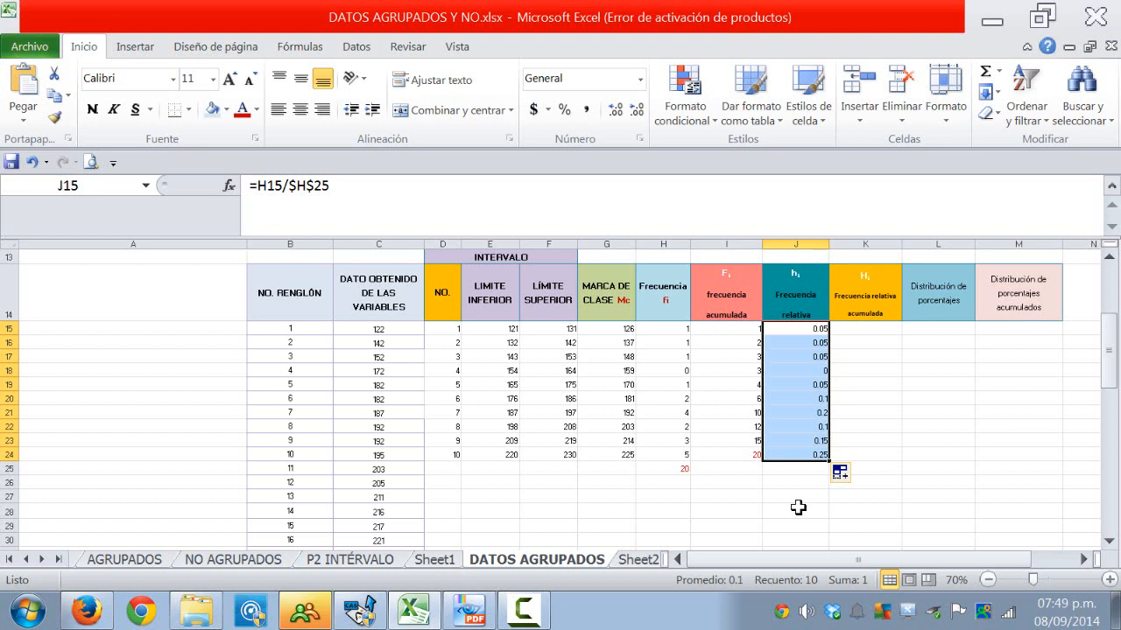
Step: Total the relative frequencies in J25 with =SUMA(J15:J24) and colour the total red
{"action": "left_click", "coordinate": [793, 469]}
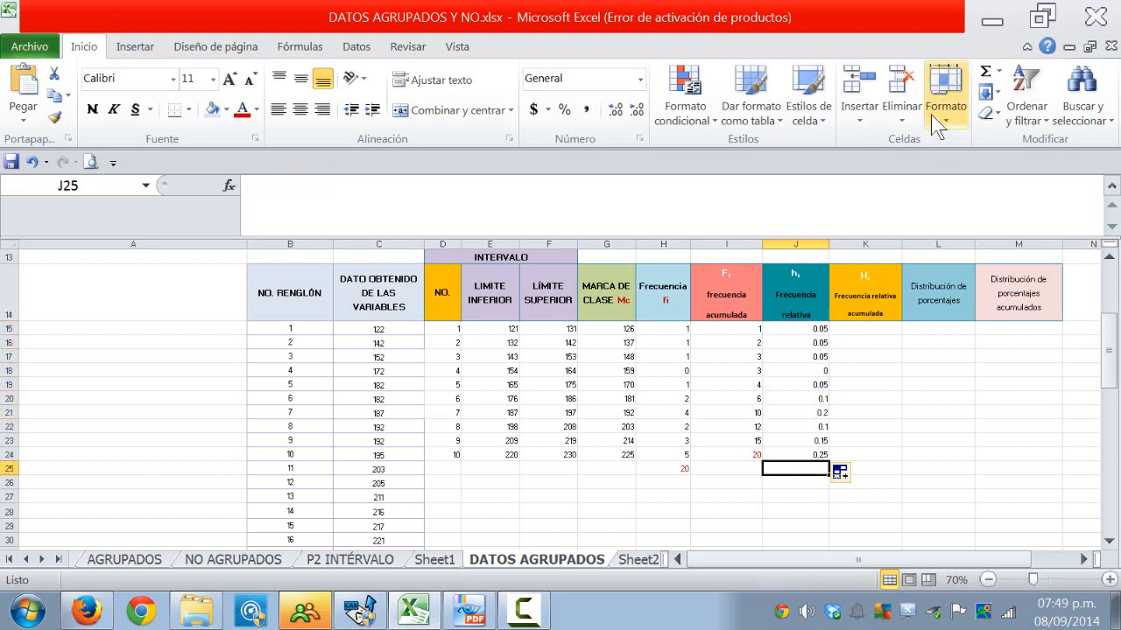
{"action": "left_click", "coordinate": [985, 71]}
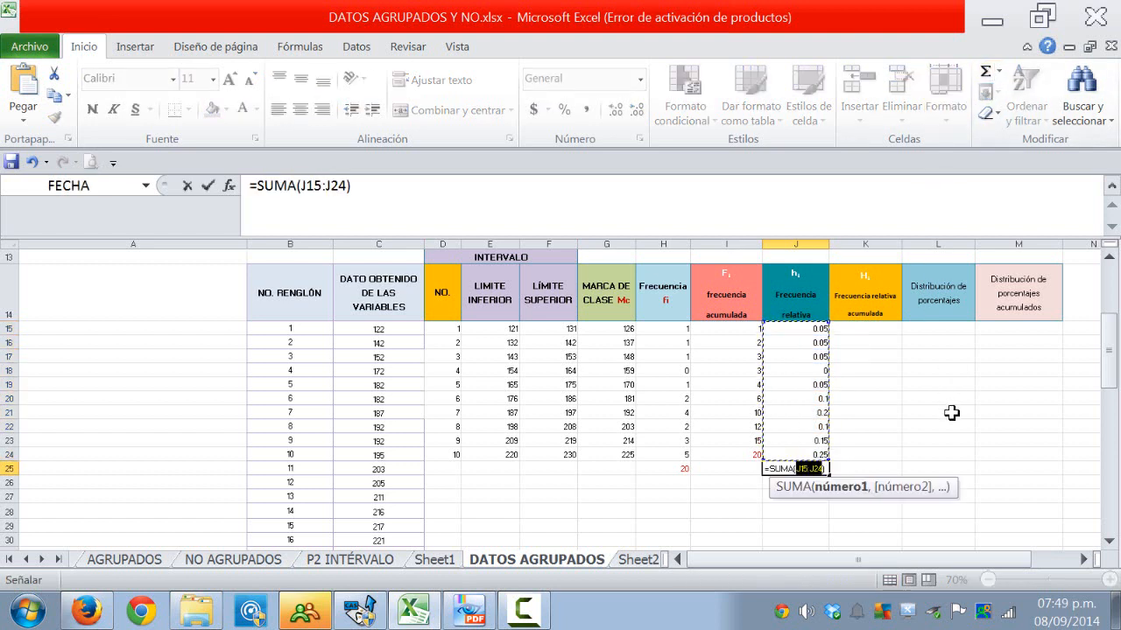
{"action": "key", "text": "Return"}
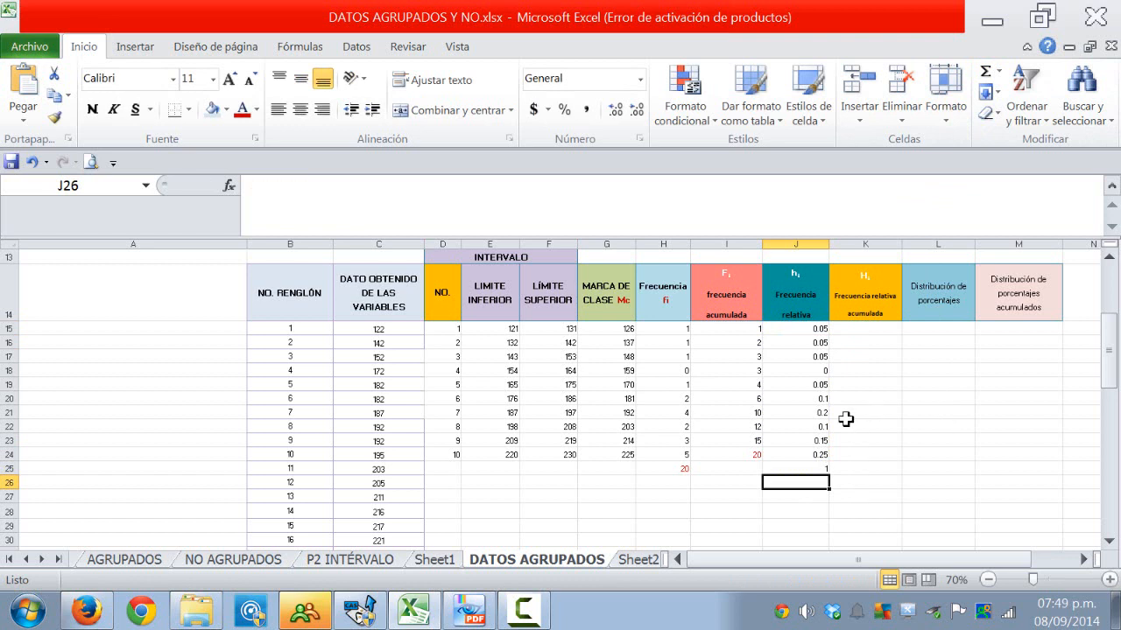
{"action": "left_click", "coordinate": [795, 469]}
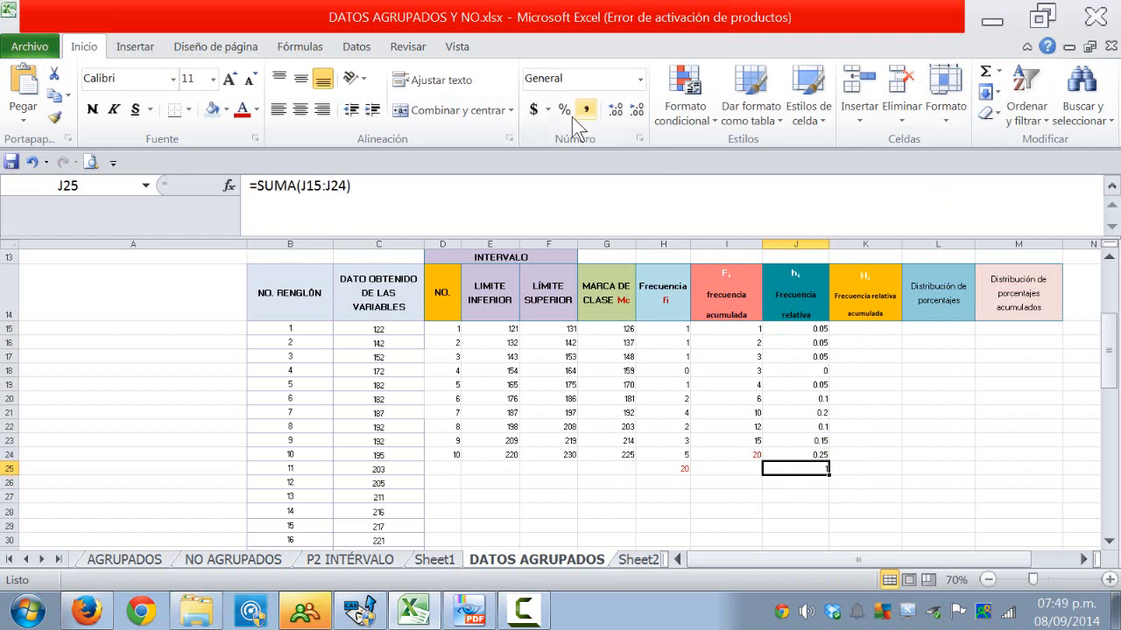
{"action": "left_click", "coordinate": [871, 426]}
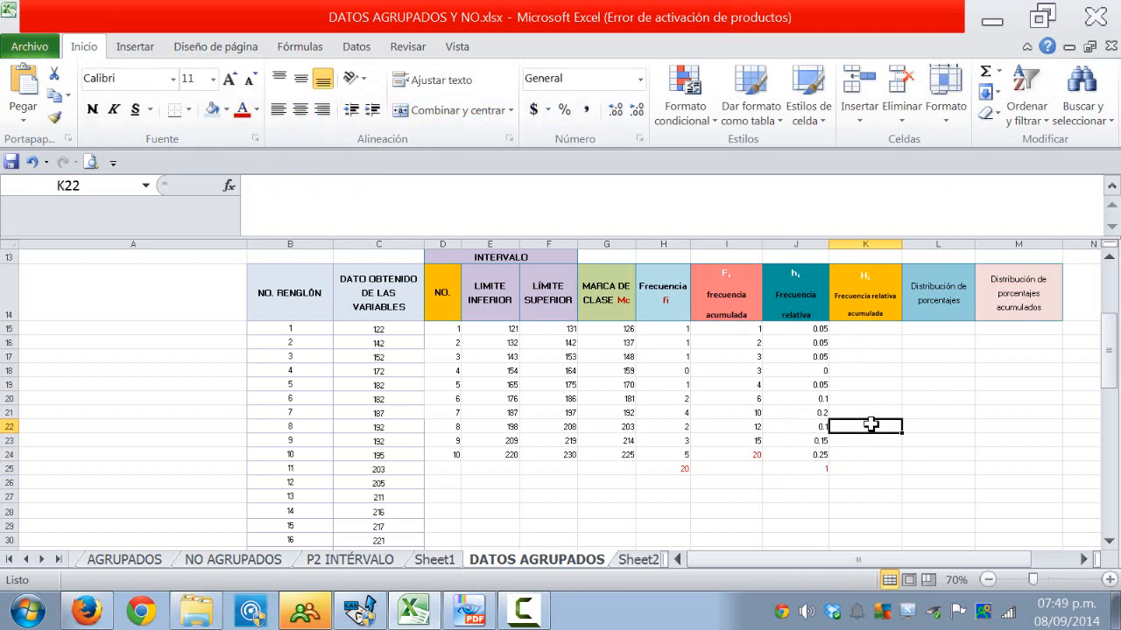
Step: Set the first interval's cumulative relative frequency in K15 with the formula =J15
{"action": "left_click", "coordinate": [859, 330]}
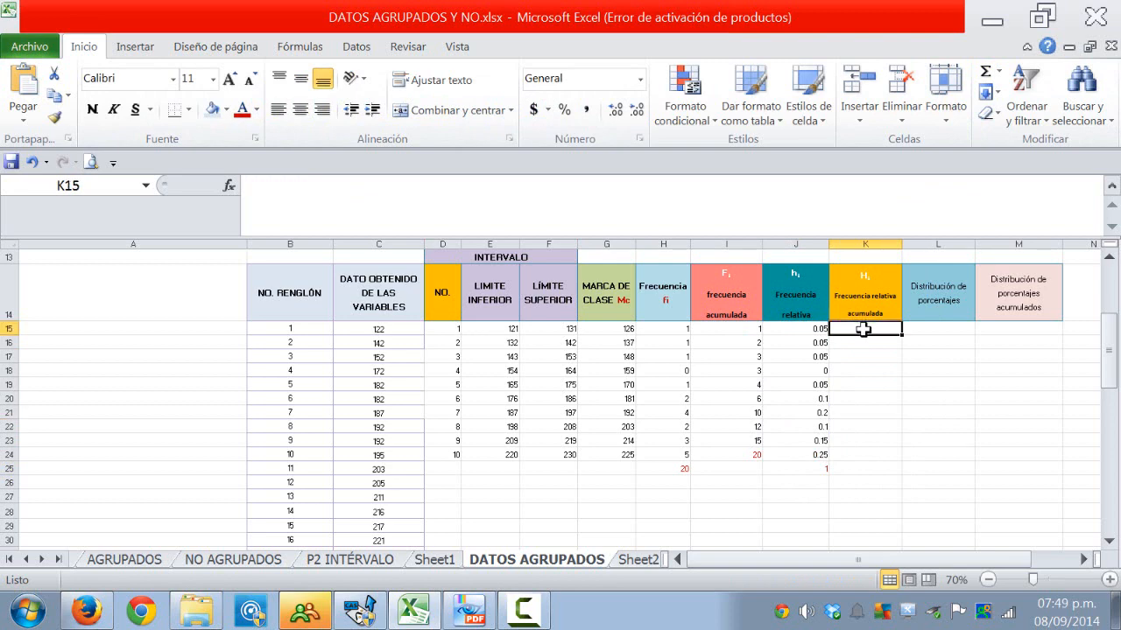
{"action": "left_click", "coordinate": [1083, 559]}
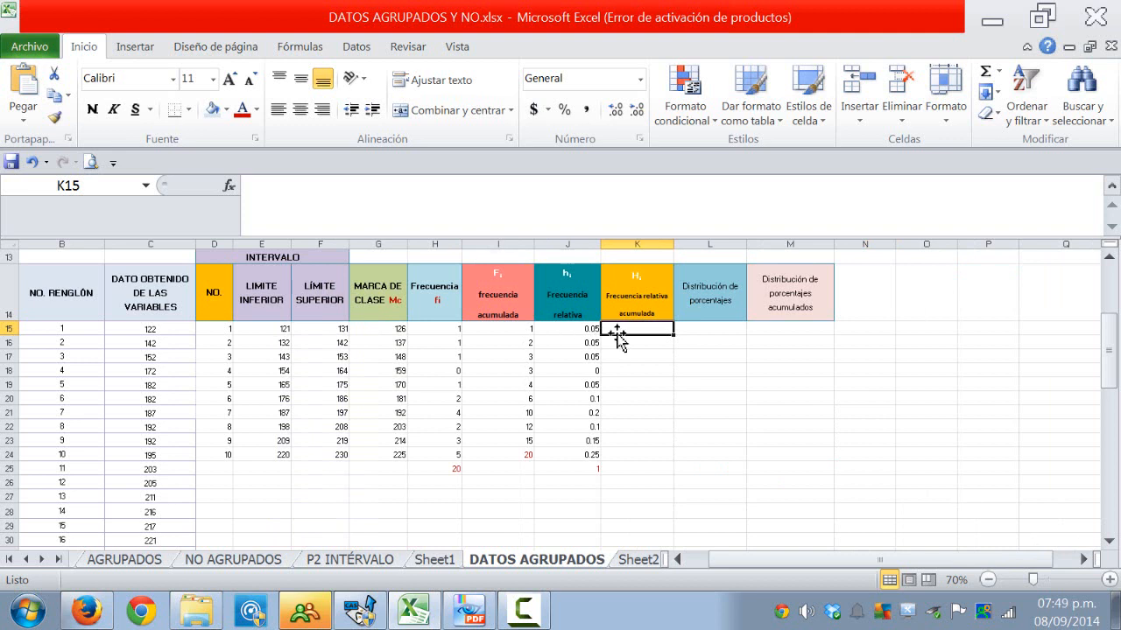
{"action": "type", "text": "="}
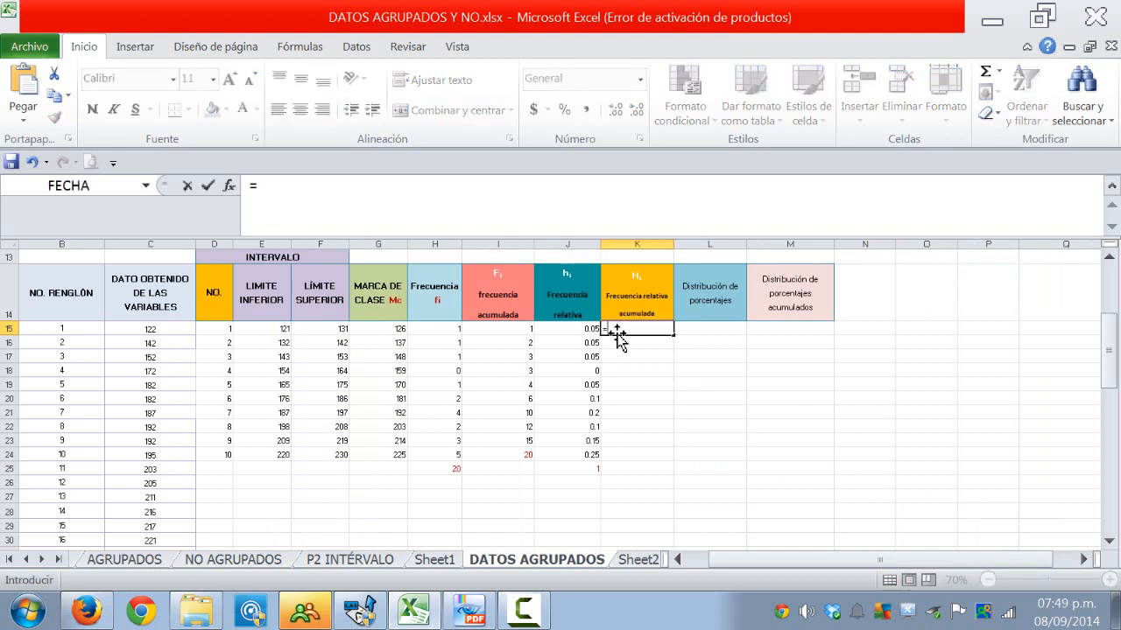
{"action": "left_click", "coordinate": [569, 327]}
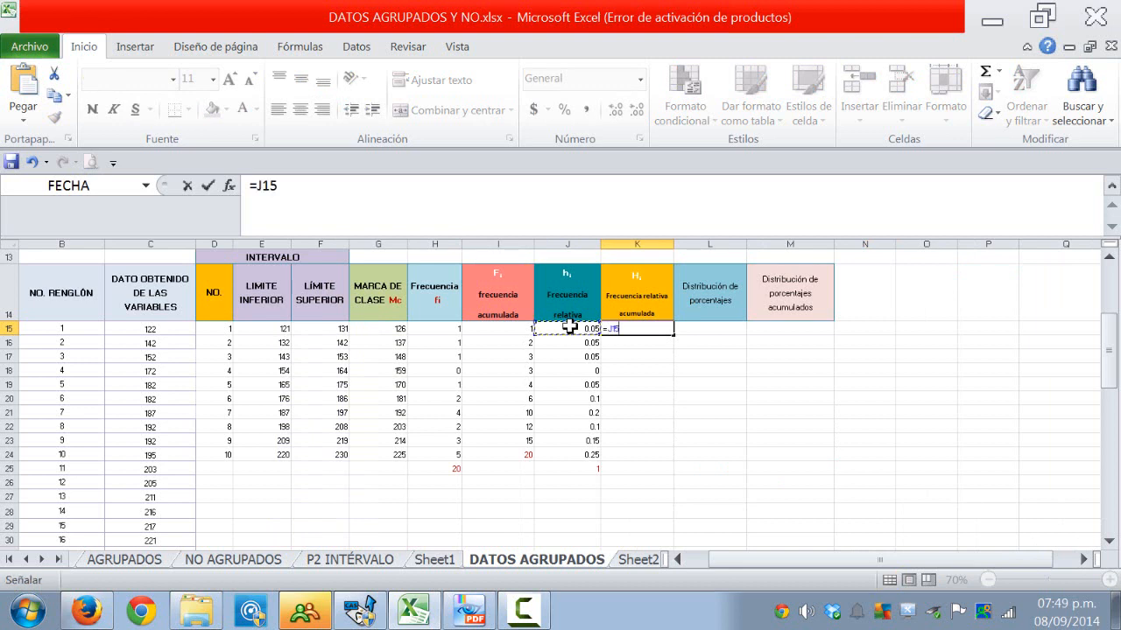
{"action": "key", "text": "Return"}
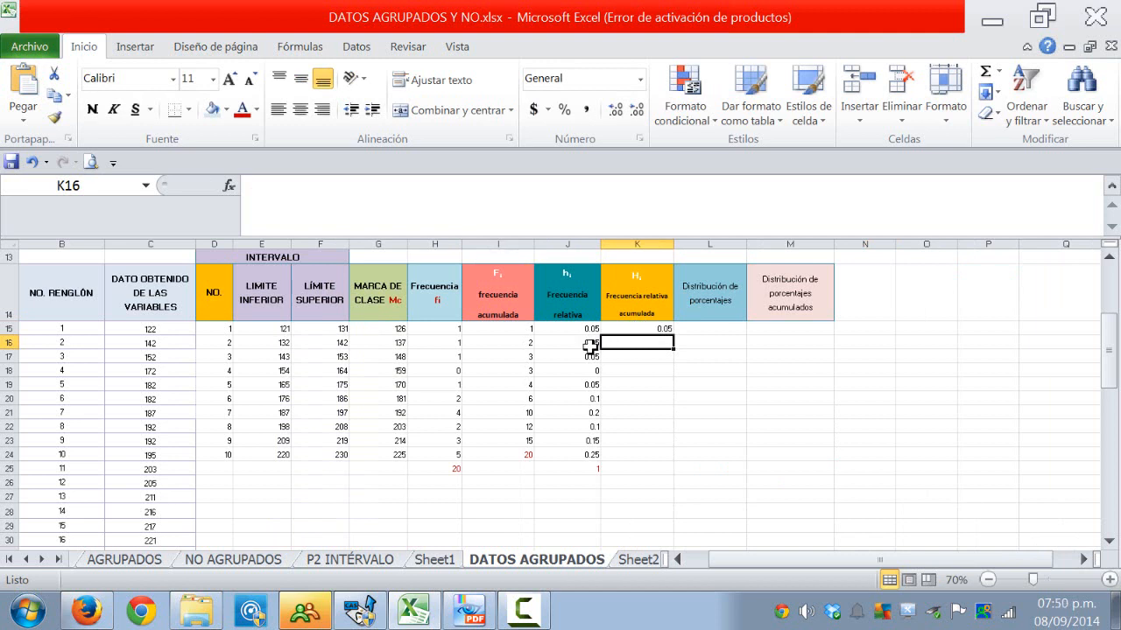
Step: Calculate the second interval's cumulative relative frequency in K16 with the formula =K15+J16
{"action": "type", "text": "="}
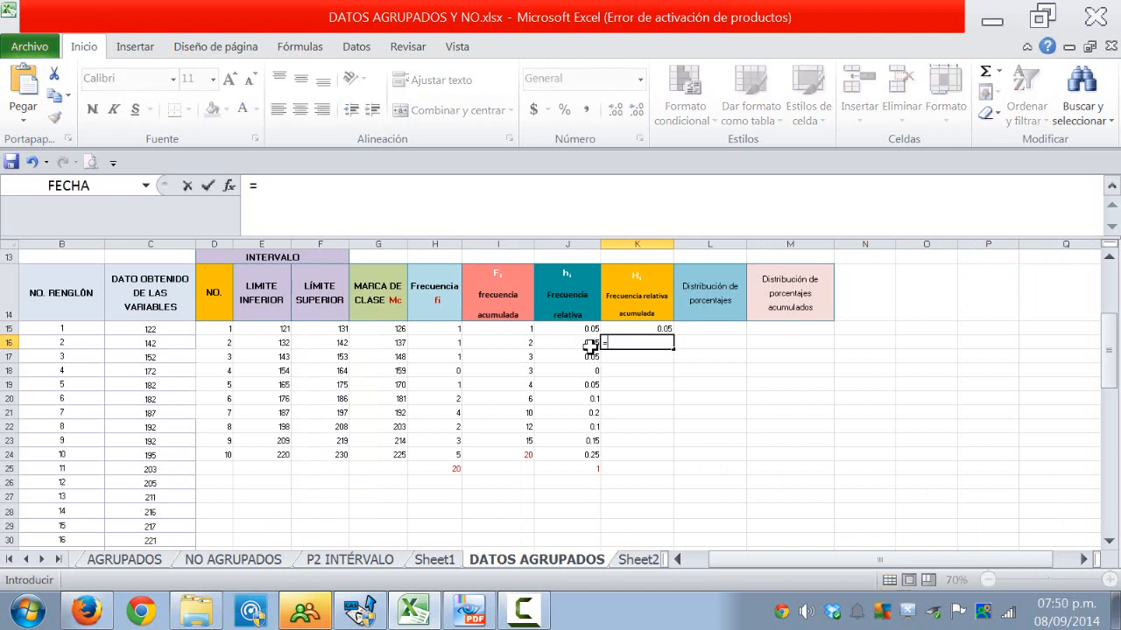
{"action": "left_click", "coordinate": [645, 328]}
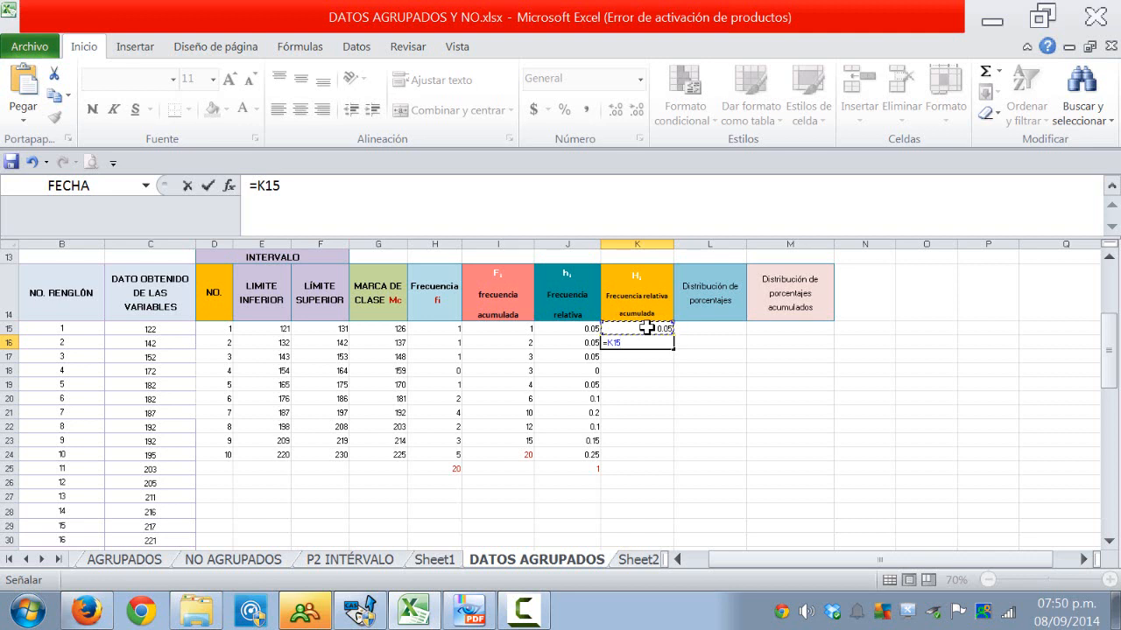
{"action": "type", "text": "+"}
{"action": "left_click", "coordinate": [592, 342]}
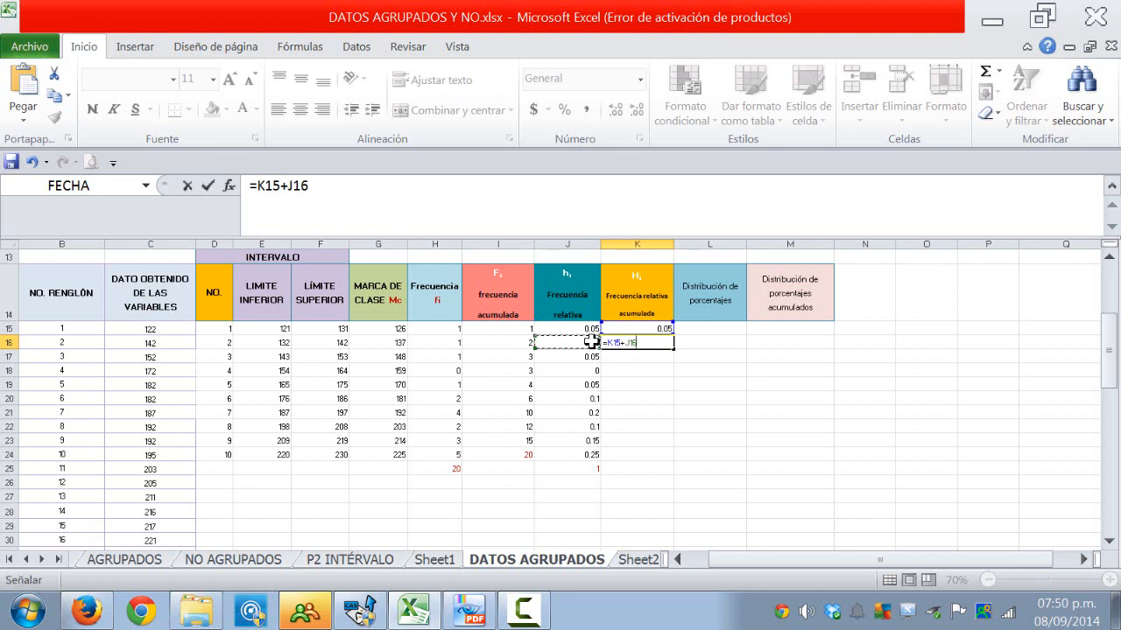
{"action": "key", "text": "Return"}
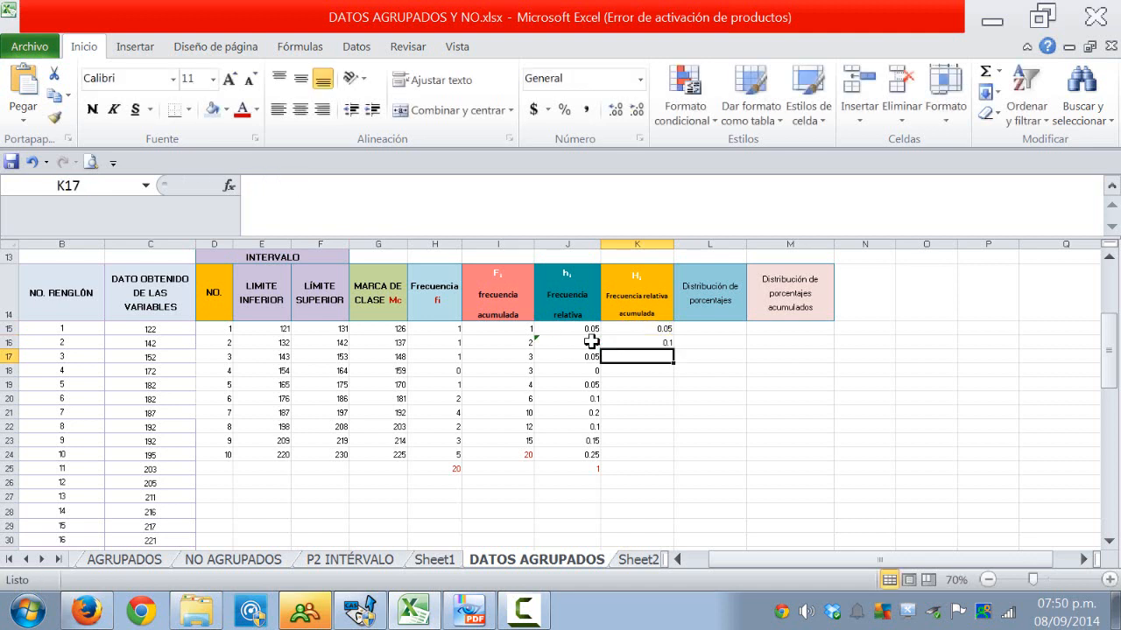
Step: Copy the cumulative relative frequency formula from K16 down through K24 and apply the red font colour to K24
{"action": "left_click", "coordinate": [625, 342]}
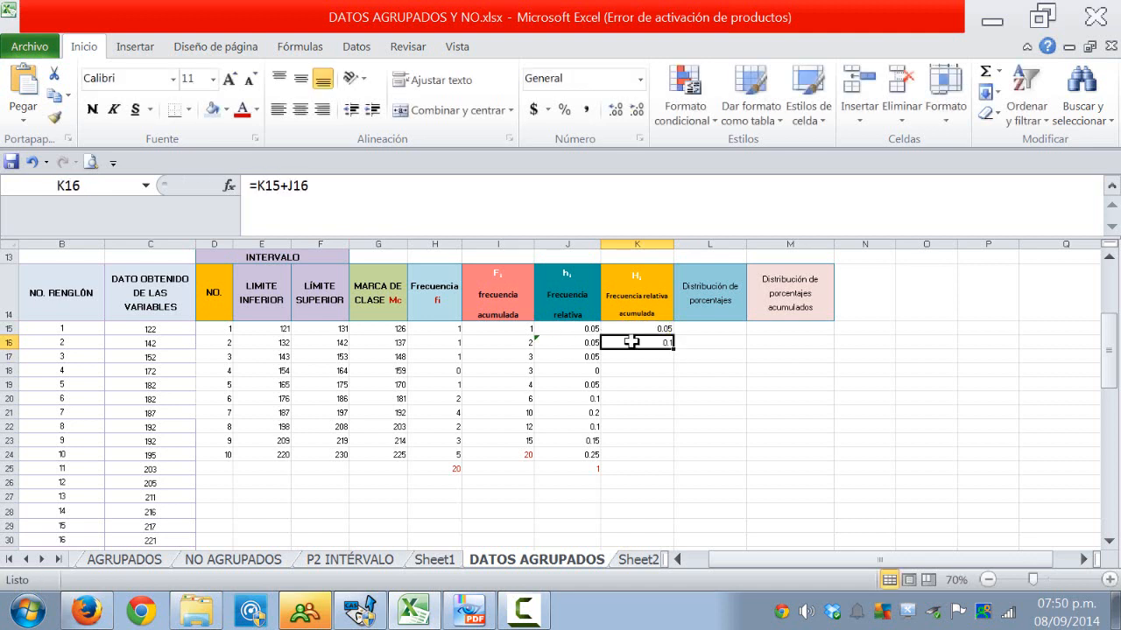
{"action": "left_click_drag", "start_coordinate": [675, 347], "coordinate": [677, 453]}
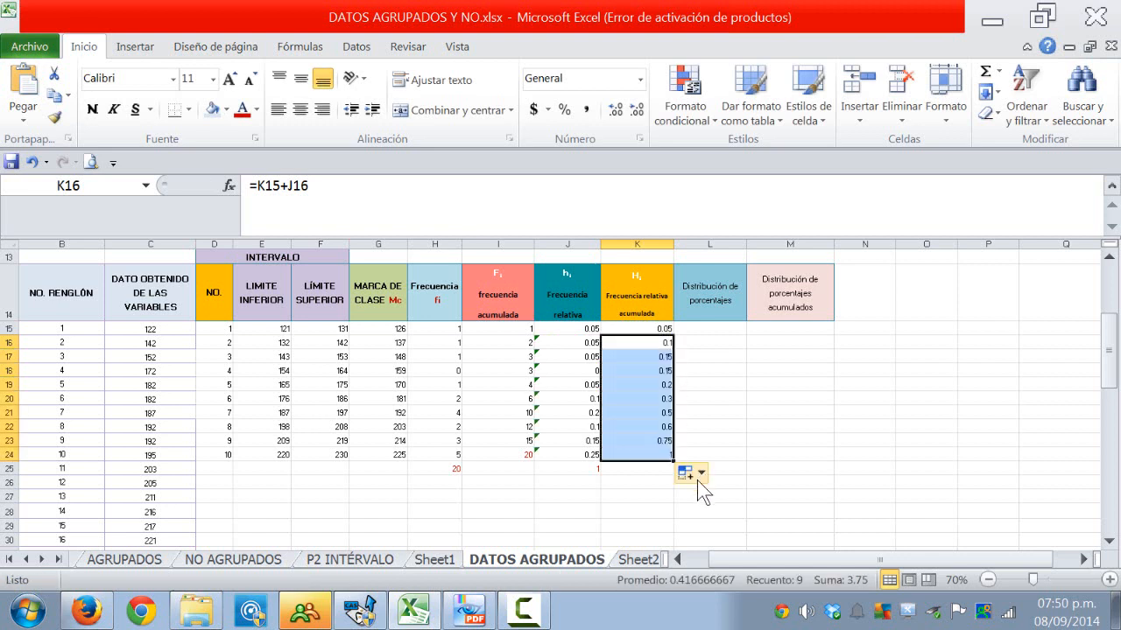
{"action": "left_click", "coordinate": [645, 473]}
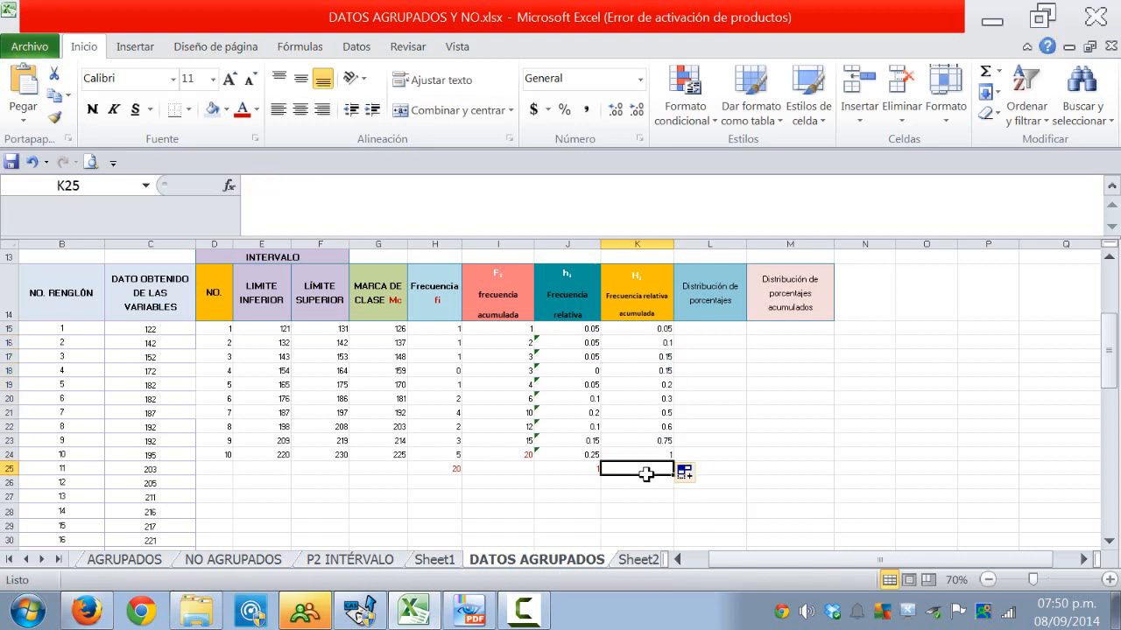
{"action": "left_click", "coordinate": [661, 454]}
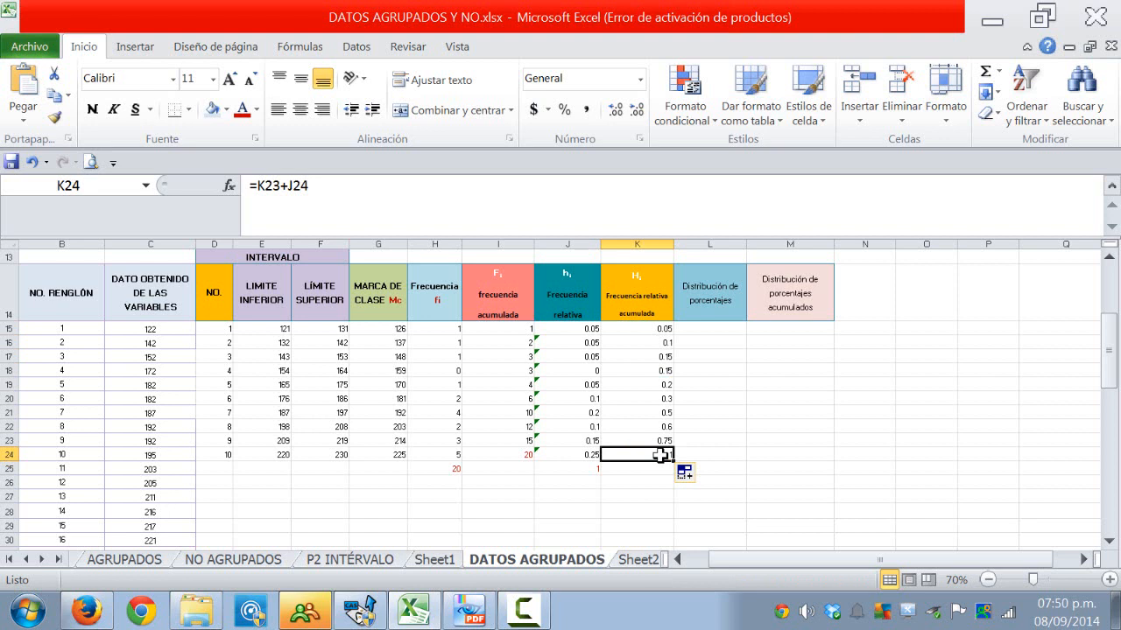
{"action": "left_click", "coordinate": [242, 113]}
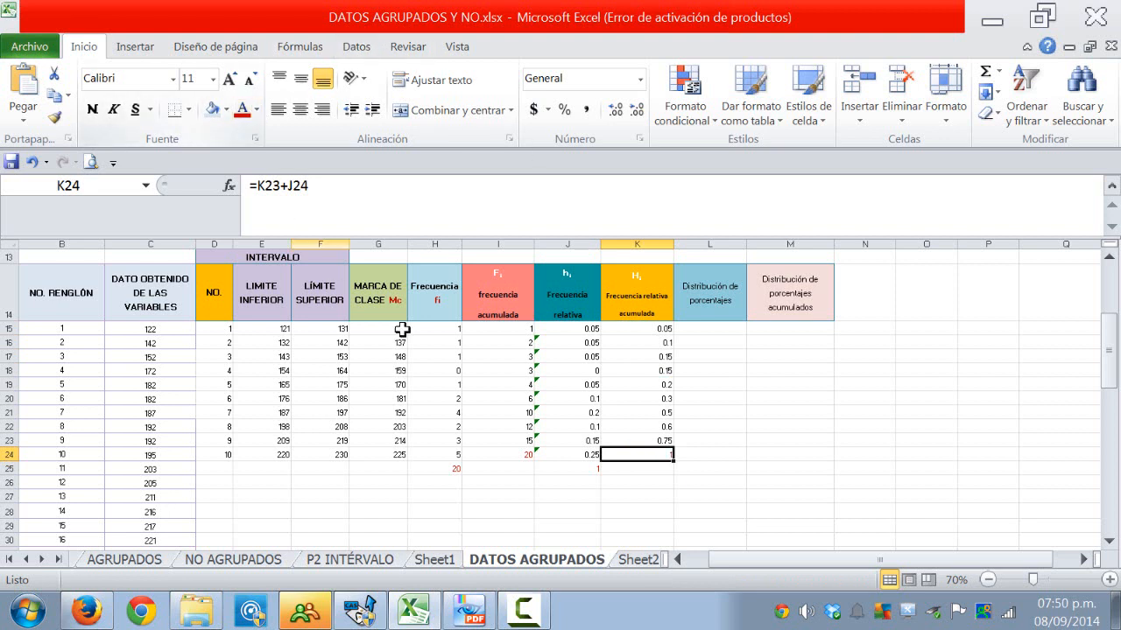
{"action": "left_click", "coordinate": [715, 407]}
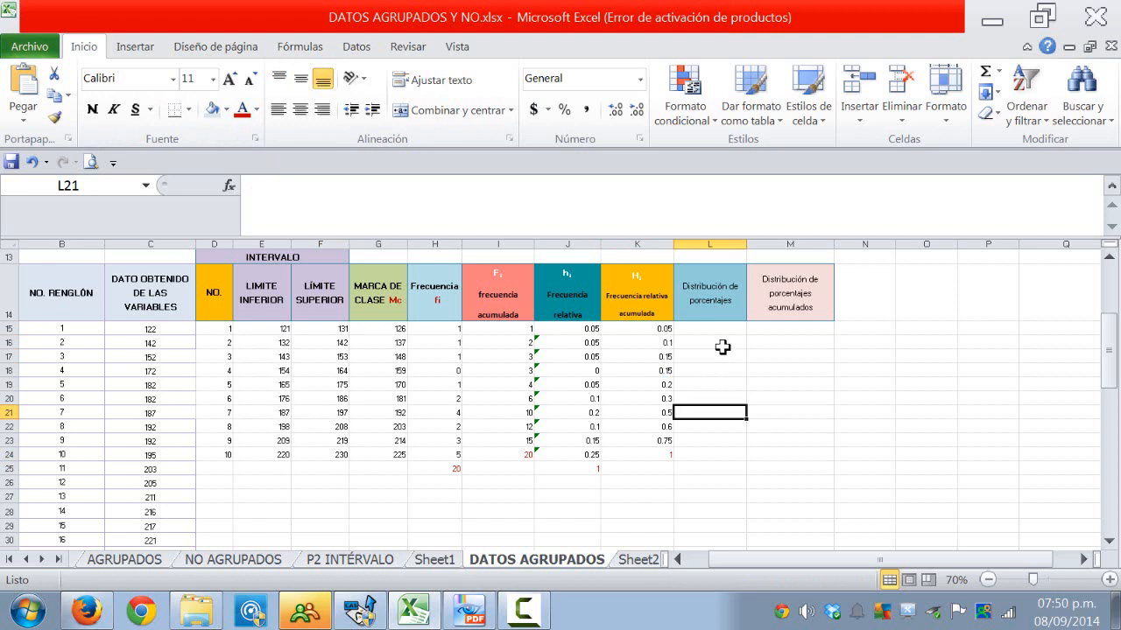
Step: Format the empty percentage distribution cells L15:M24 as Porcentaje with 2 decimal places
{"action": "left_click_drag", "start_coordinate": [705, 331], "coordinate": [785, 453]}
{"action": "right_click", "coordinate": [699, 378]}
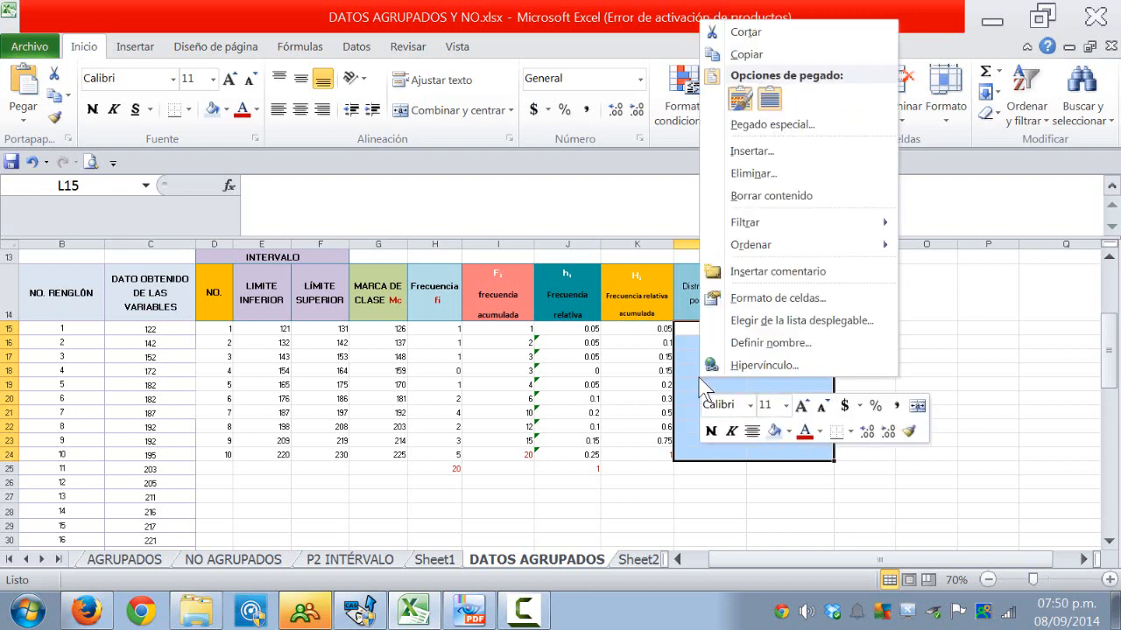
{"action": "left_click", "coordinate": [744, 298]}
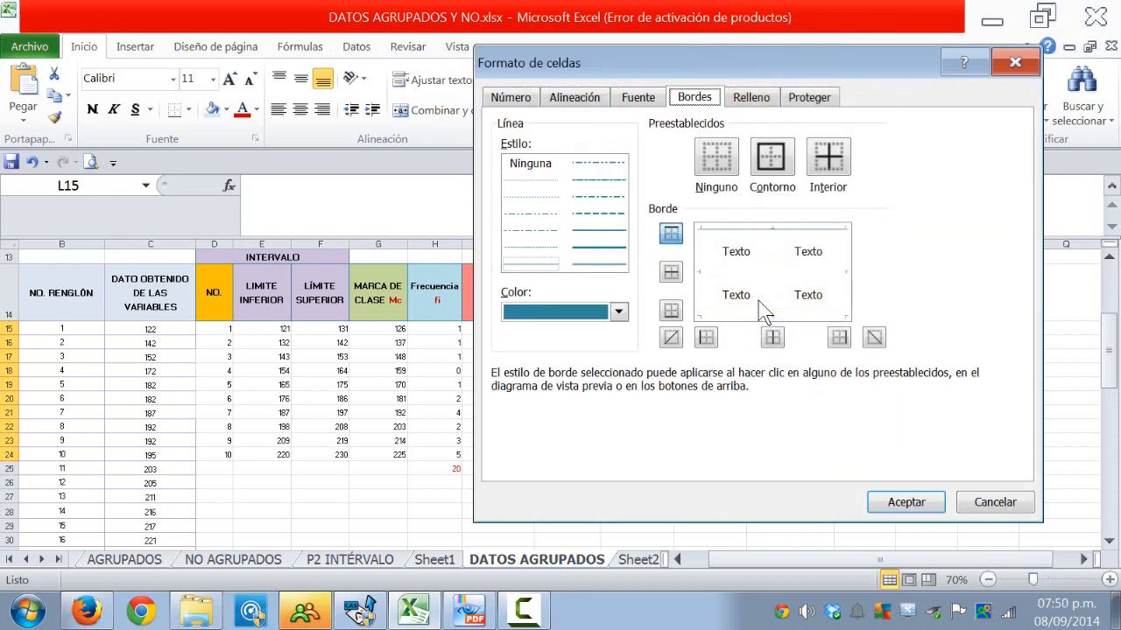
{"action": "left_click", "coordinate": [523, 97]}
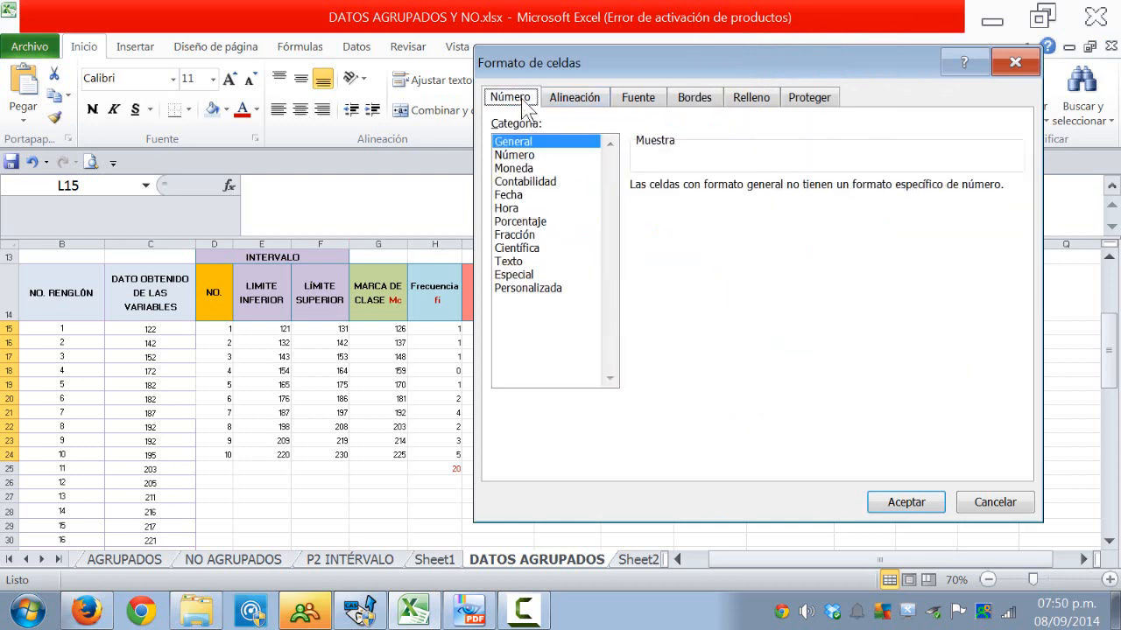
{"action": "left_click", "coordinate": [539, 224]}
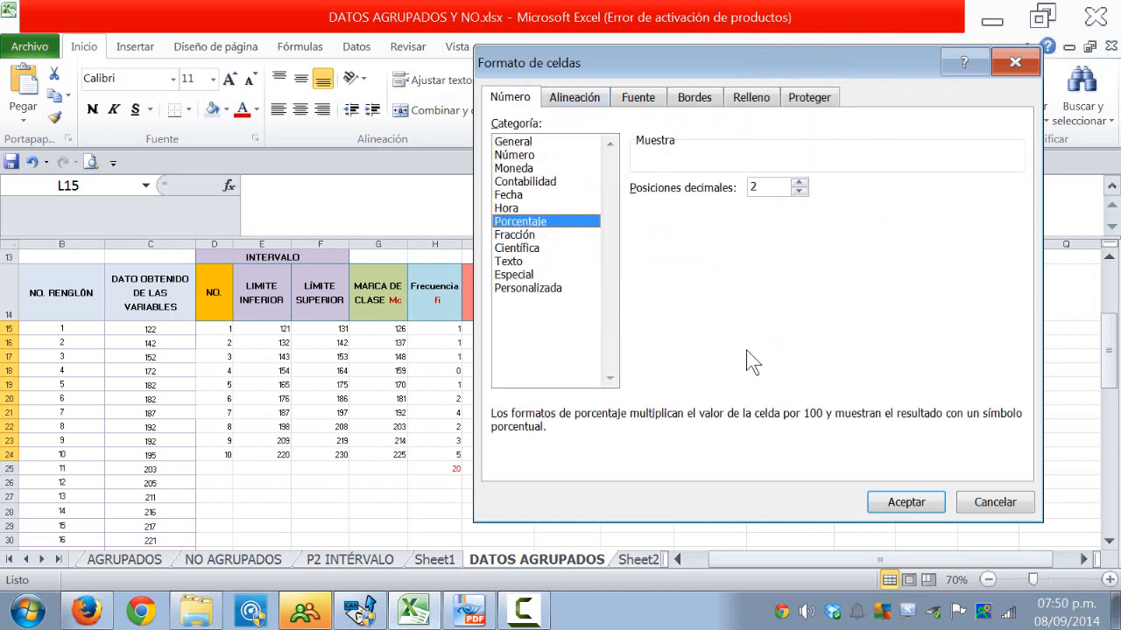
{"action": "left_click", "coordinate": [902, 502]}
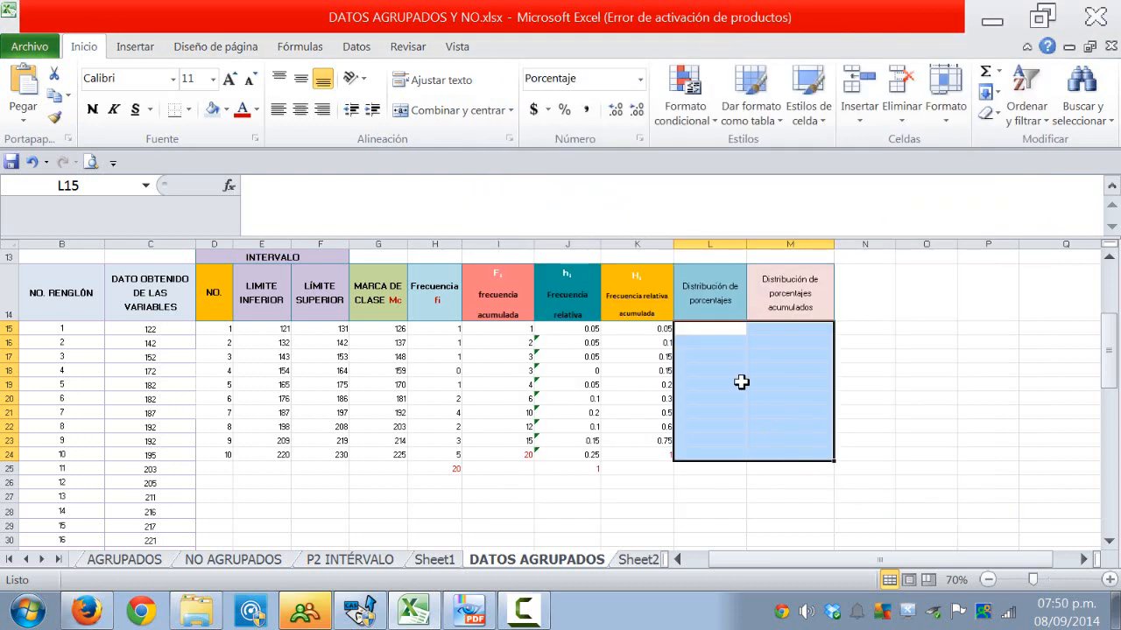
Step: Fill the percentage distribution column L15:L24 with each interval's relative frequency, using the formula =J15 copied down from L15
{"action": "left_click", "coordinate": [741, 383]}
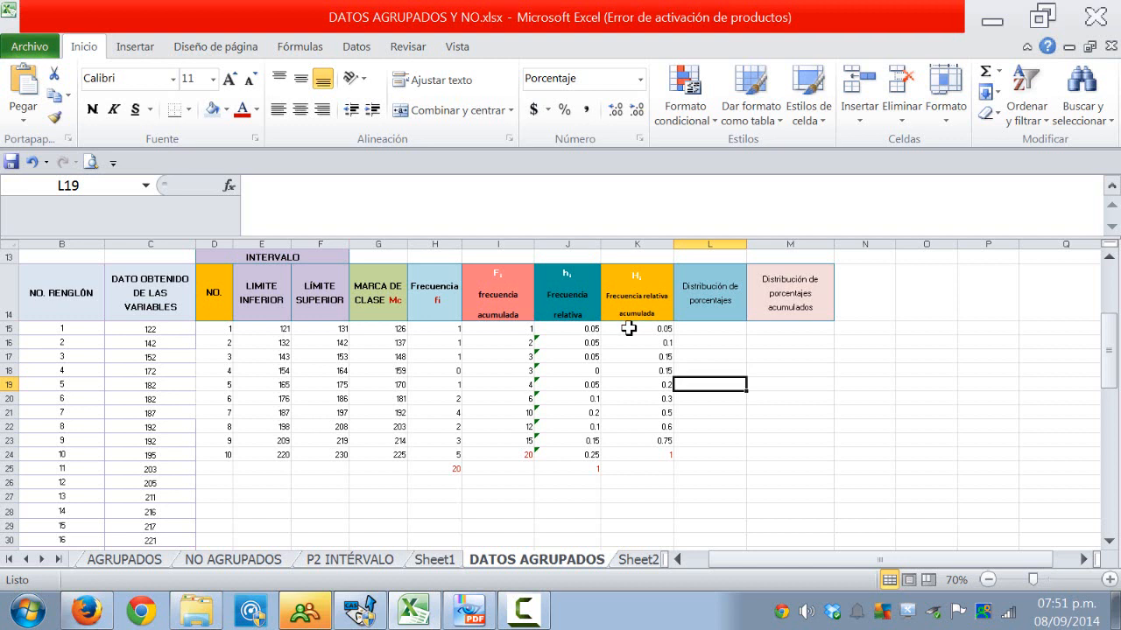
{"action": "left_click", "coordinate": [703, 328]}
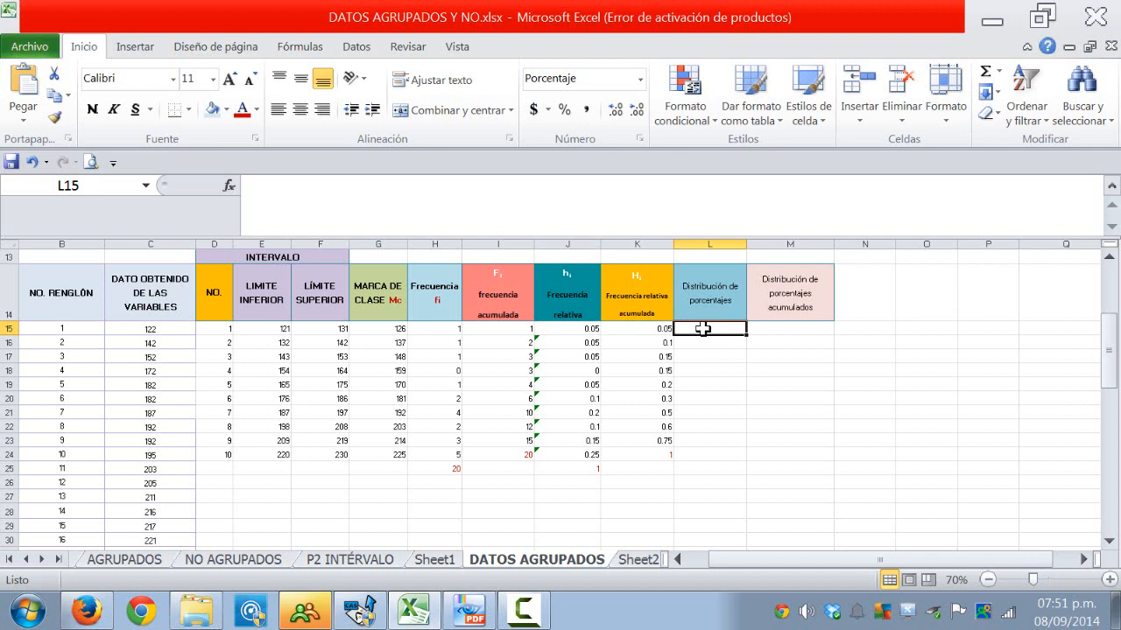
{"action": "type", "text": "="}
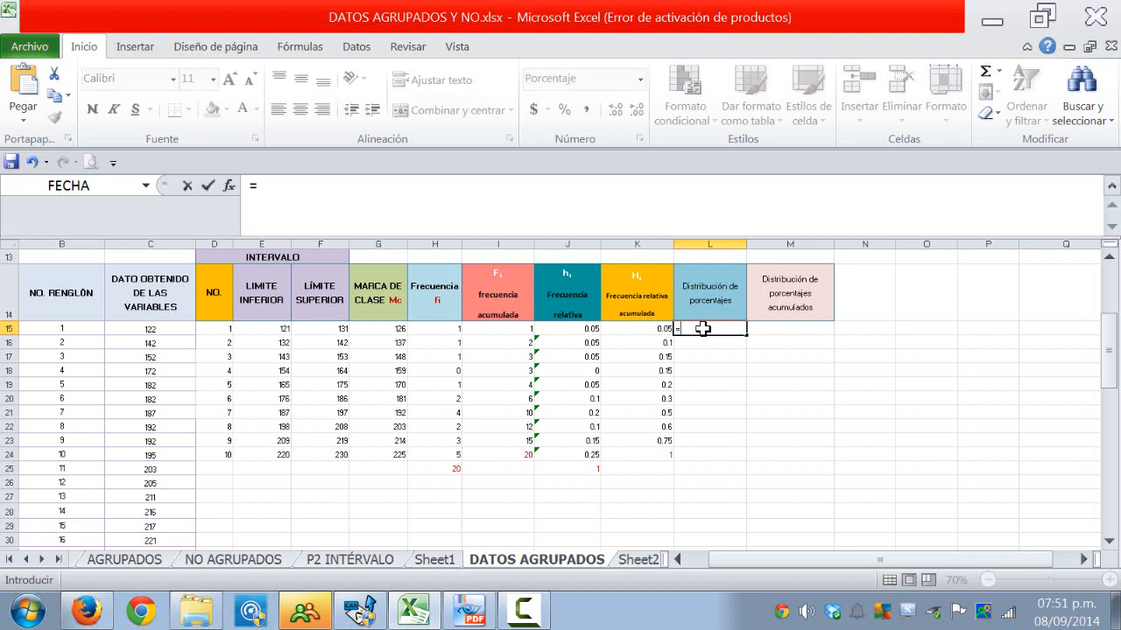
{"action": "left_click", "coordinate": [574, 329]}
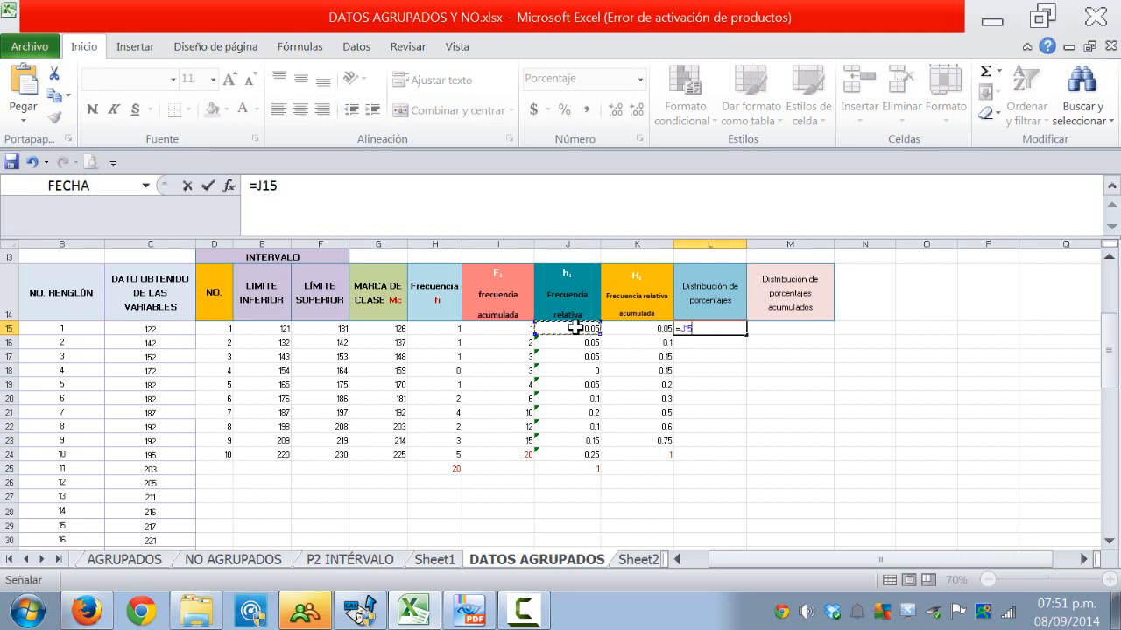
{"action": "key", "text": "Return"}
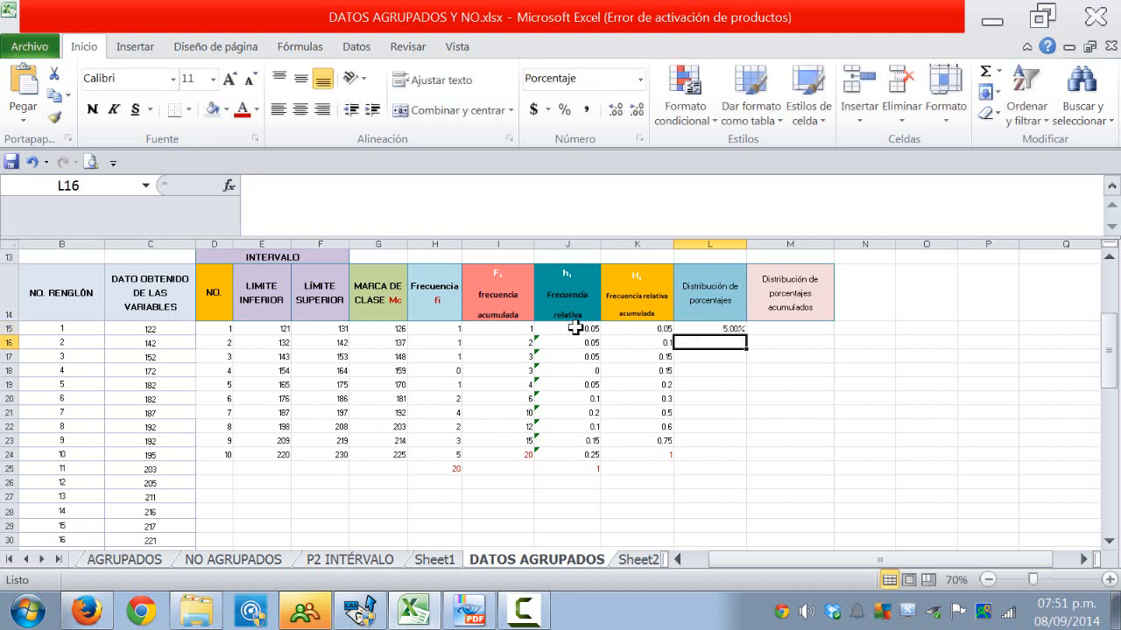
{"action": "left_click", "coordinate": [723, 326]}
{"action": "left_click_drag", "start_coordinate": [745, 334], "coordinate": [728, 456]}
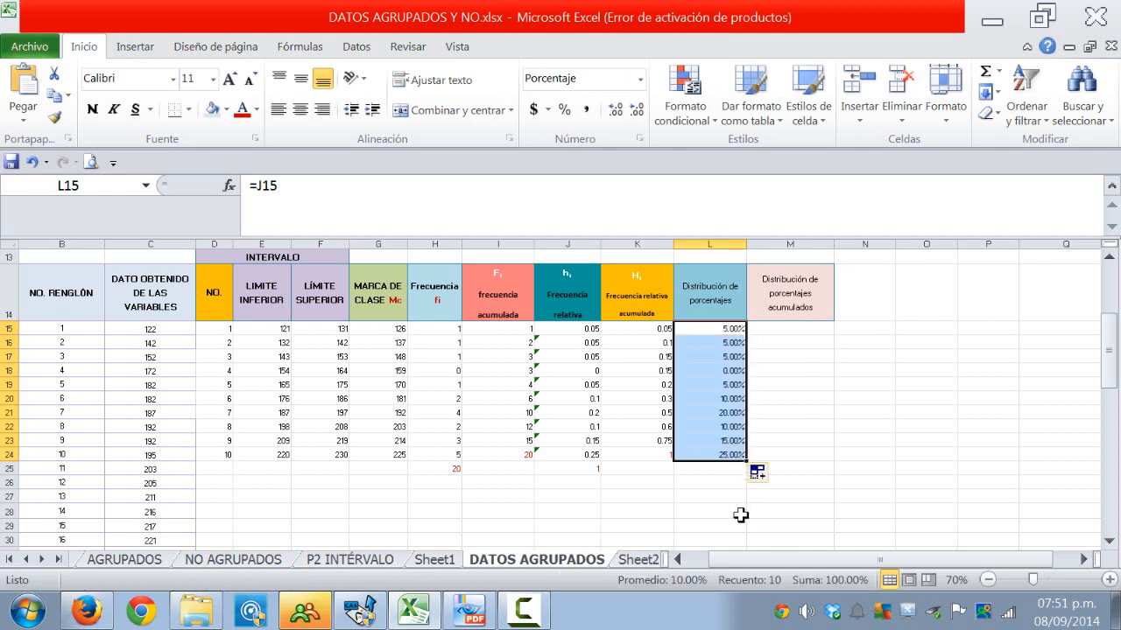
Step: Fill the cumulative percentage column M15:M24 with each interval's cumulative relative frequency, using the formula =K15 copied down from M15
{"action": "left_click", "coordinate": [782, 331]}
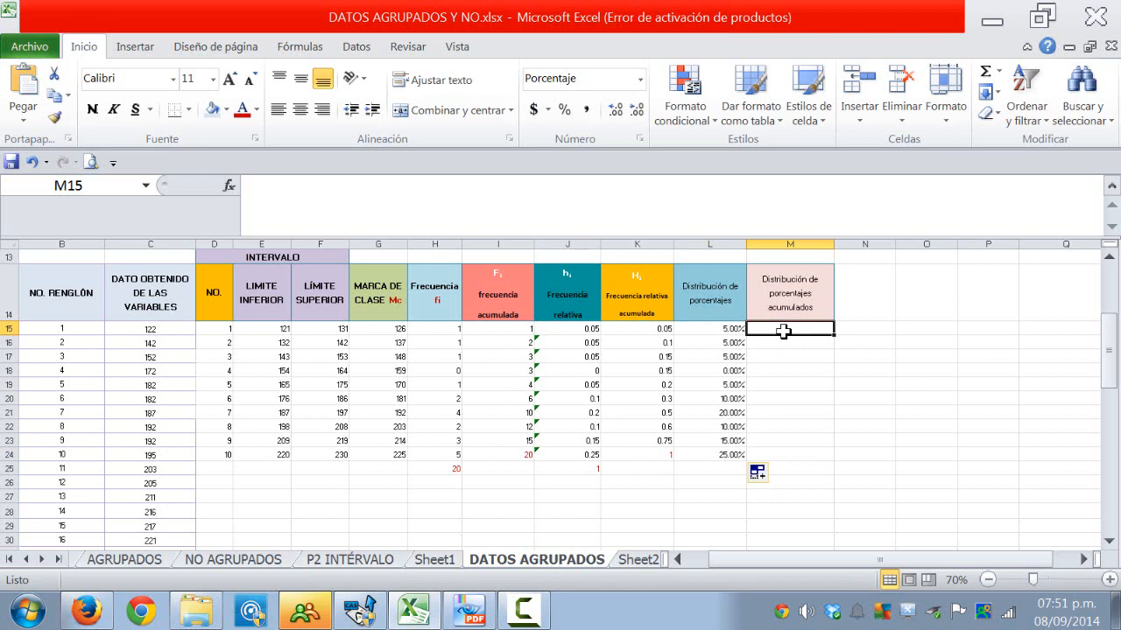
{"action": "type", "text": "="}
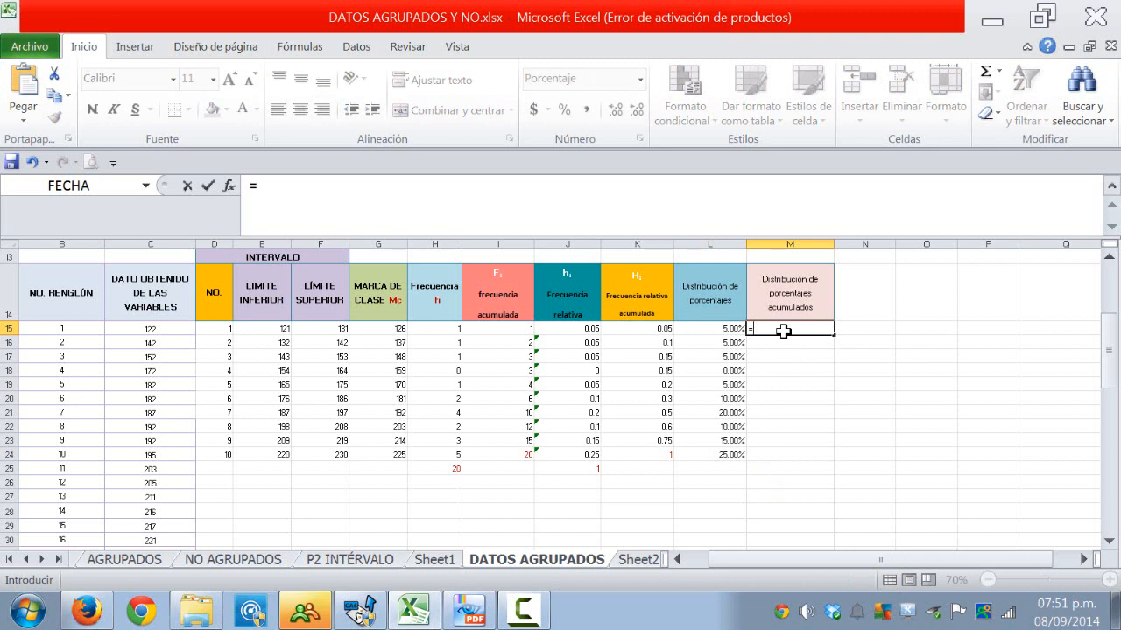
{"action": "left_click", "coordinate": [648, 330]}
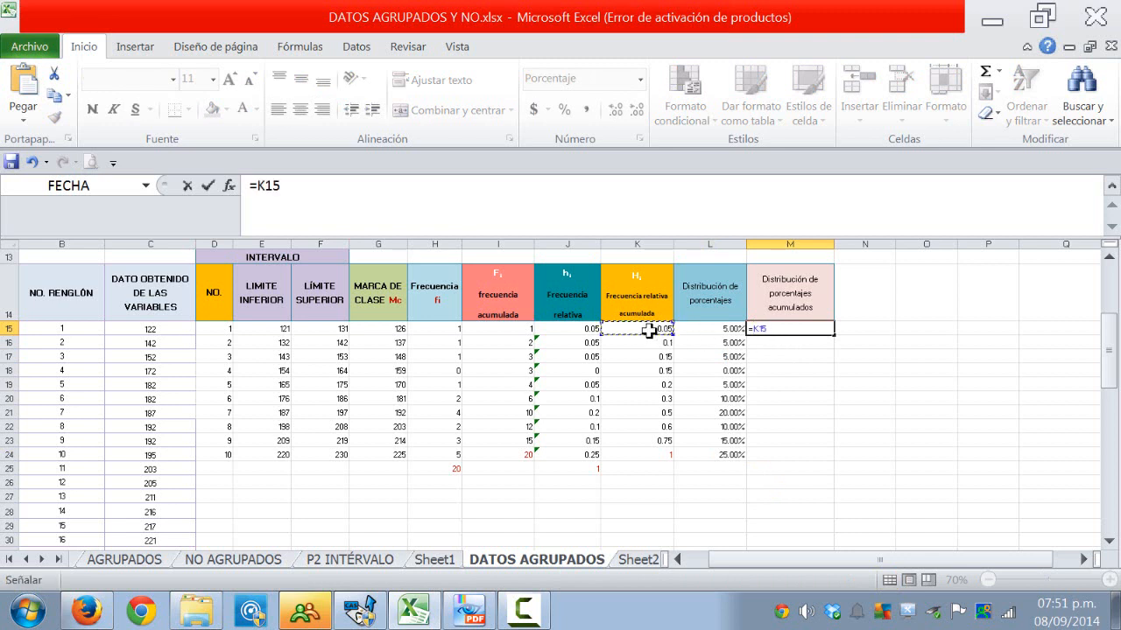
{"action": "key", "text": "Return"}
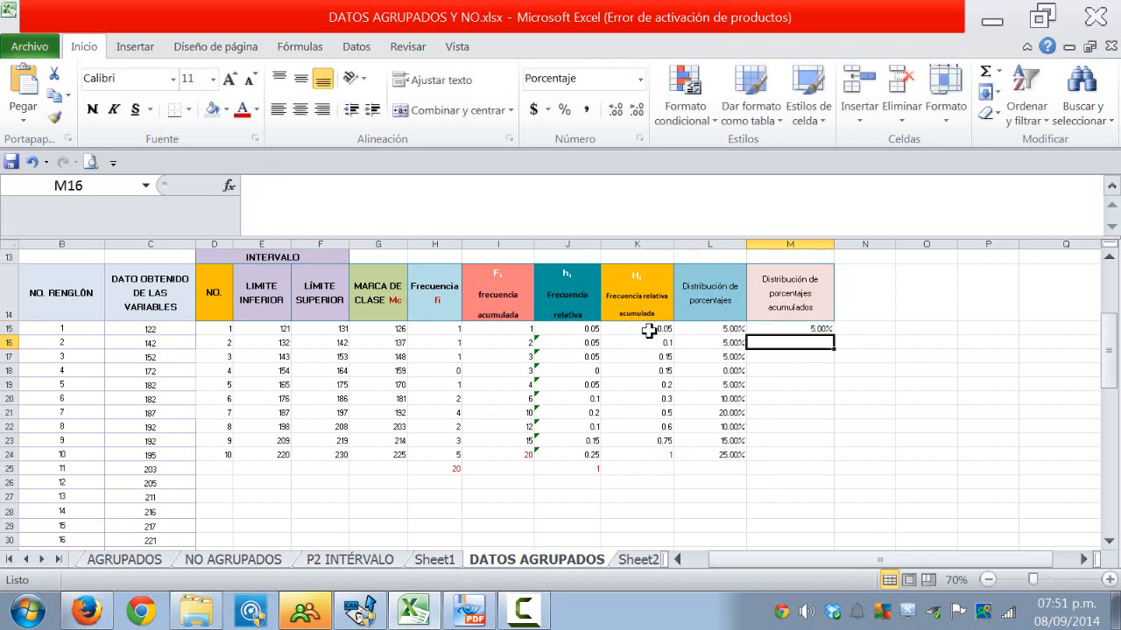
{"action": "left_click", "coordinate": [760, 330]}
{"action": "left_click_drag", "start_coordinate": [834, 336], "coordinate": [827, 463]}
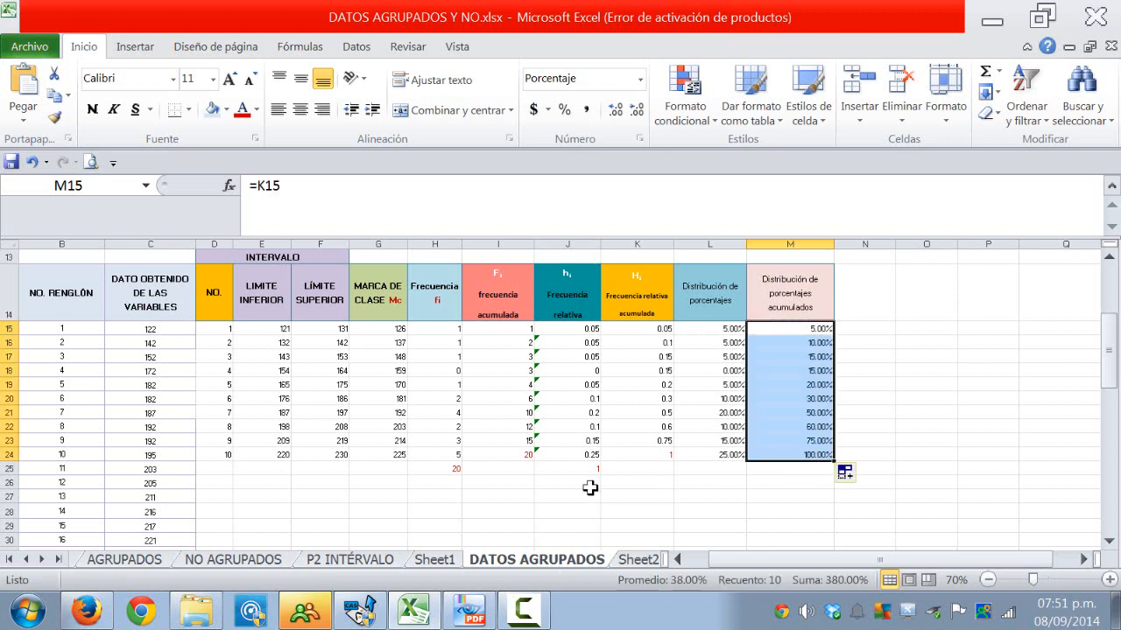
{"action": "left_click", "coordinate": [549, 519]}
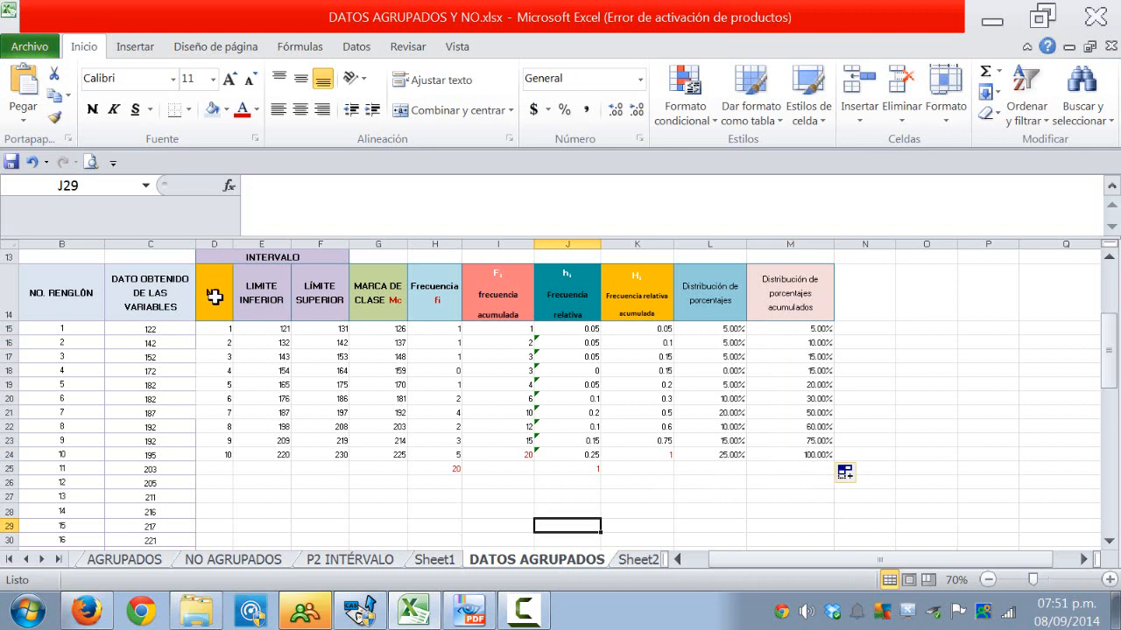
Step: Apply outline and interior borders (Contorno and Interior) in the current line style and teal colour to the frequency table D14:M24
{"action": "left_click_drag", "start_coordinate": [216, 292], "coordinate": [789, 450]}
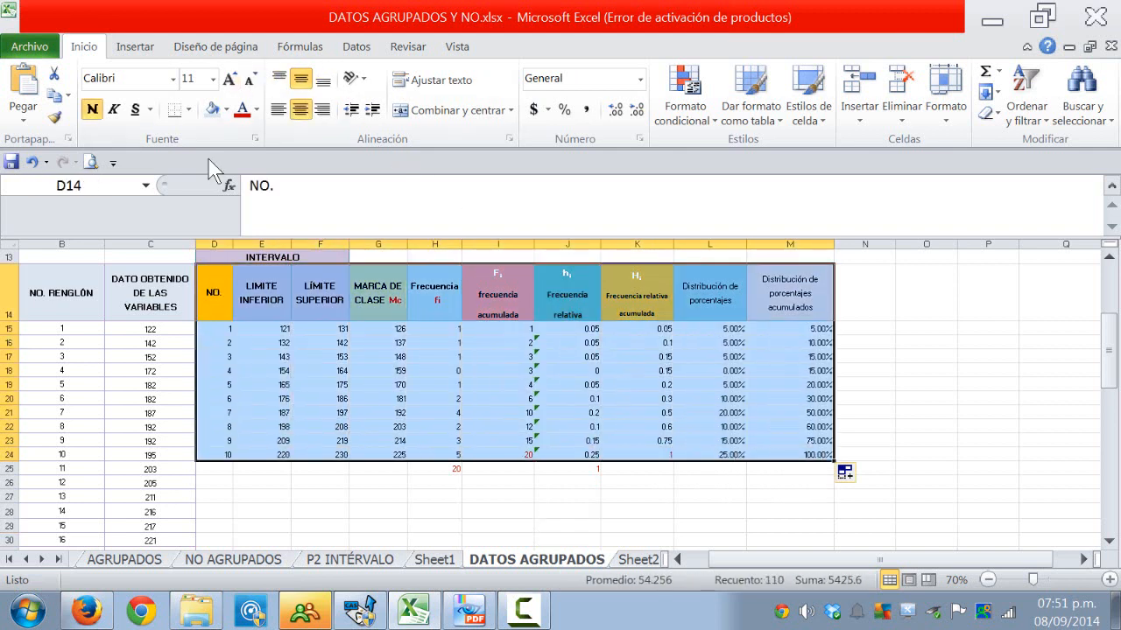
{"action": "right_click", "coordinate": [300, 373]}
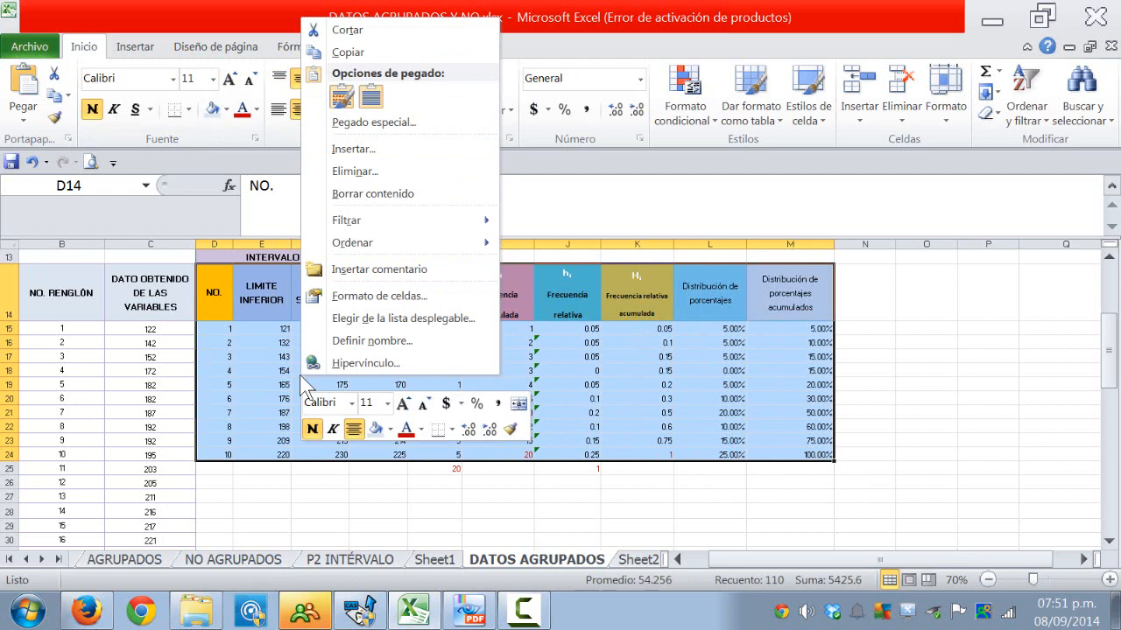
{"action": "left_click", "coordinate": [341, 296]}
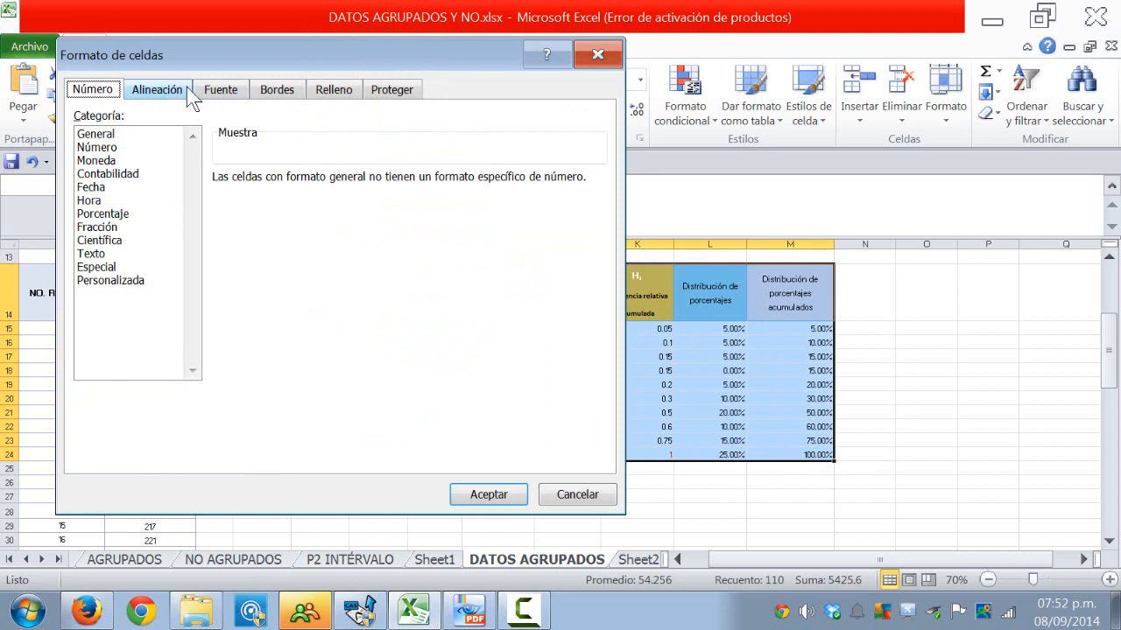
{"action": "left_click", "coordinate": [275, 89]}
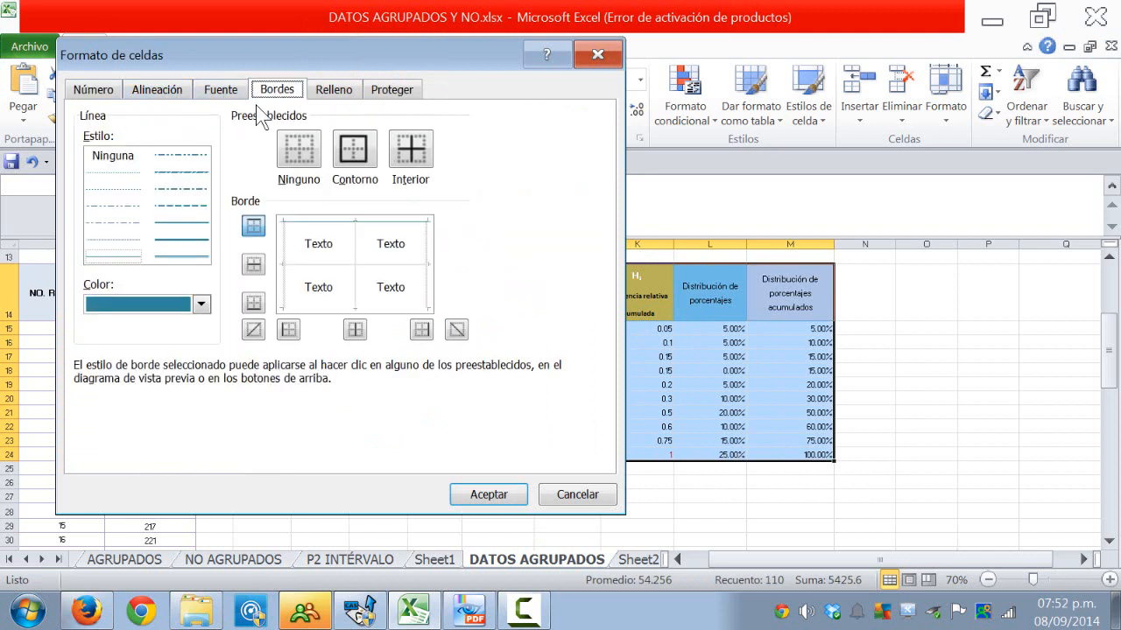
{"action": "left_click", "coordinate": [354, 154]}
{"action": "left_click", "coordinate": [419, 156]}
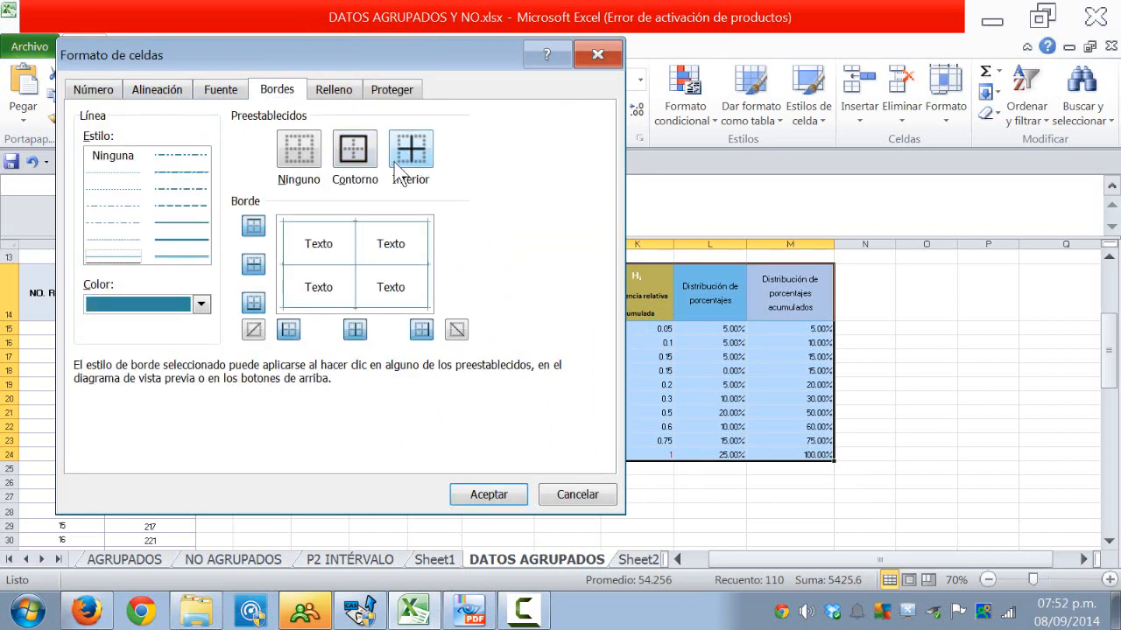
{"action": "left_click", "coordinate": [483, 494]}
{"action": "left_click", "coordinate": [334, 508]}
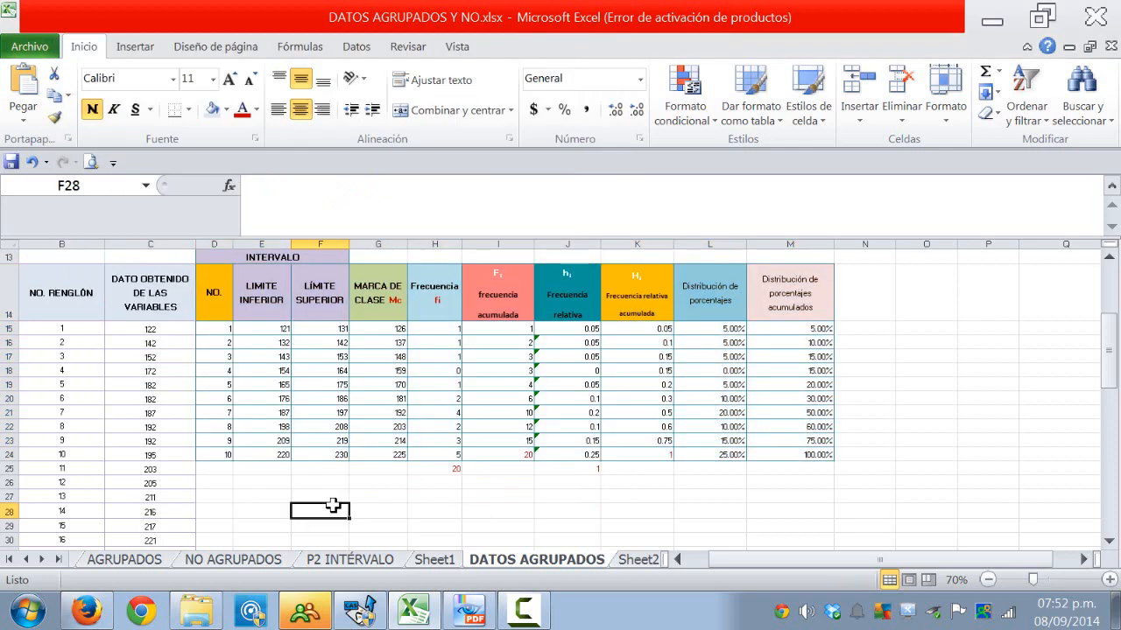